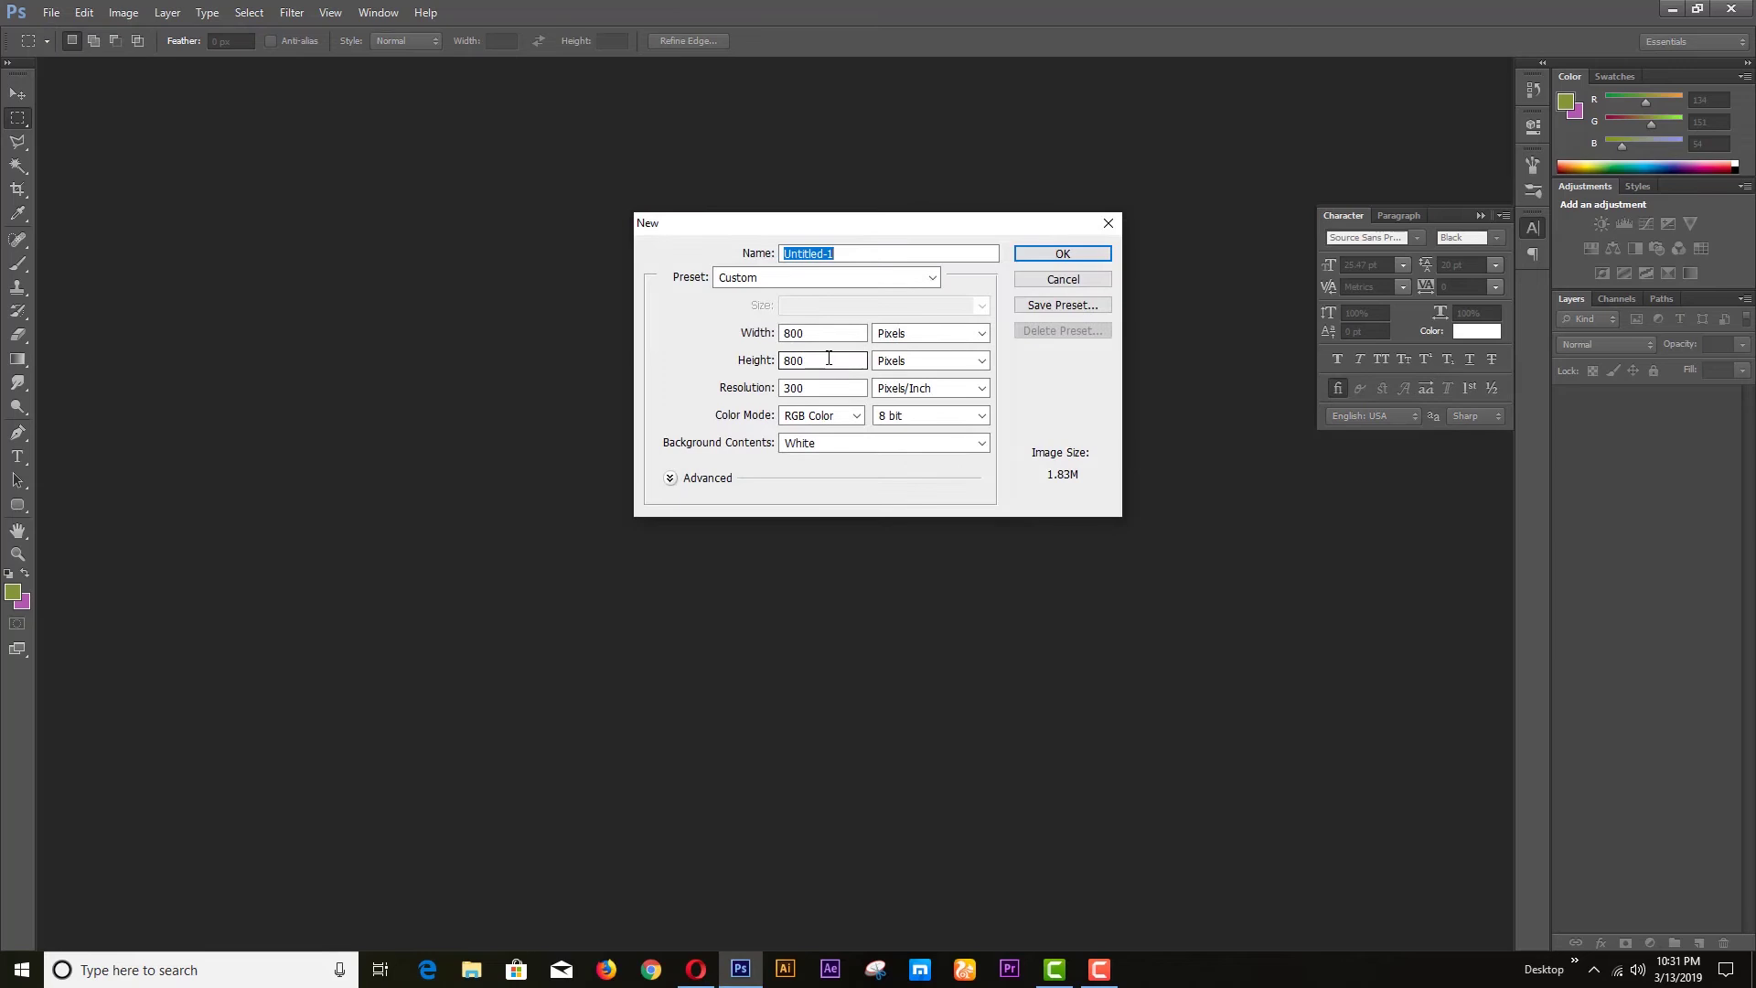
Step: Create an 800 x 800 pixel white RGB document at 300 pixels/inch and convert its background into a regular layer
{"action": "left_click", "coordinate": [1059, 253]}
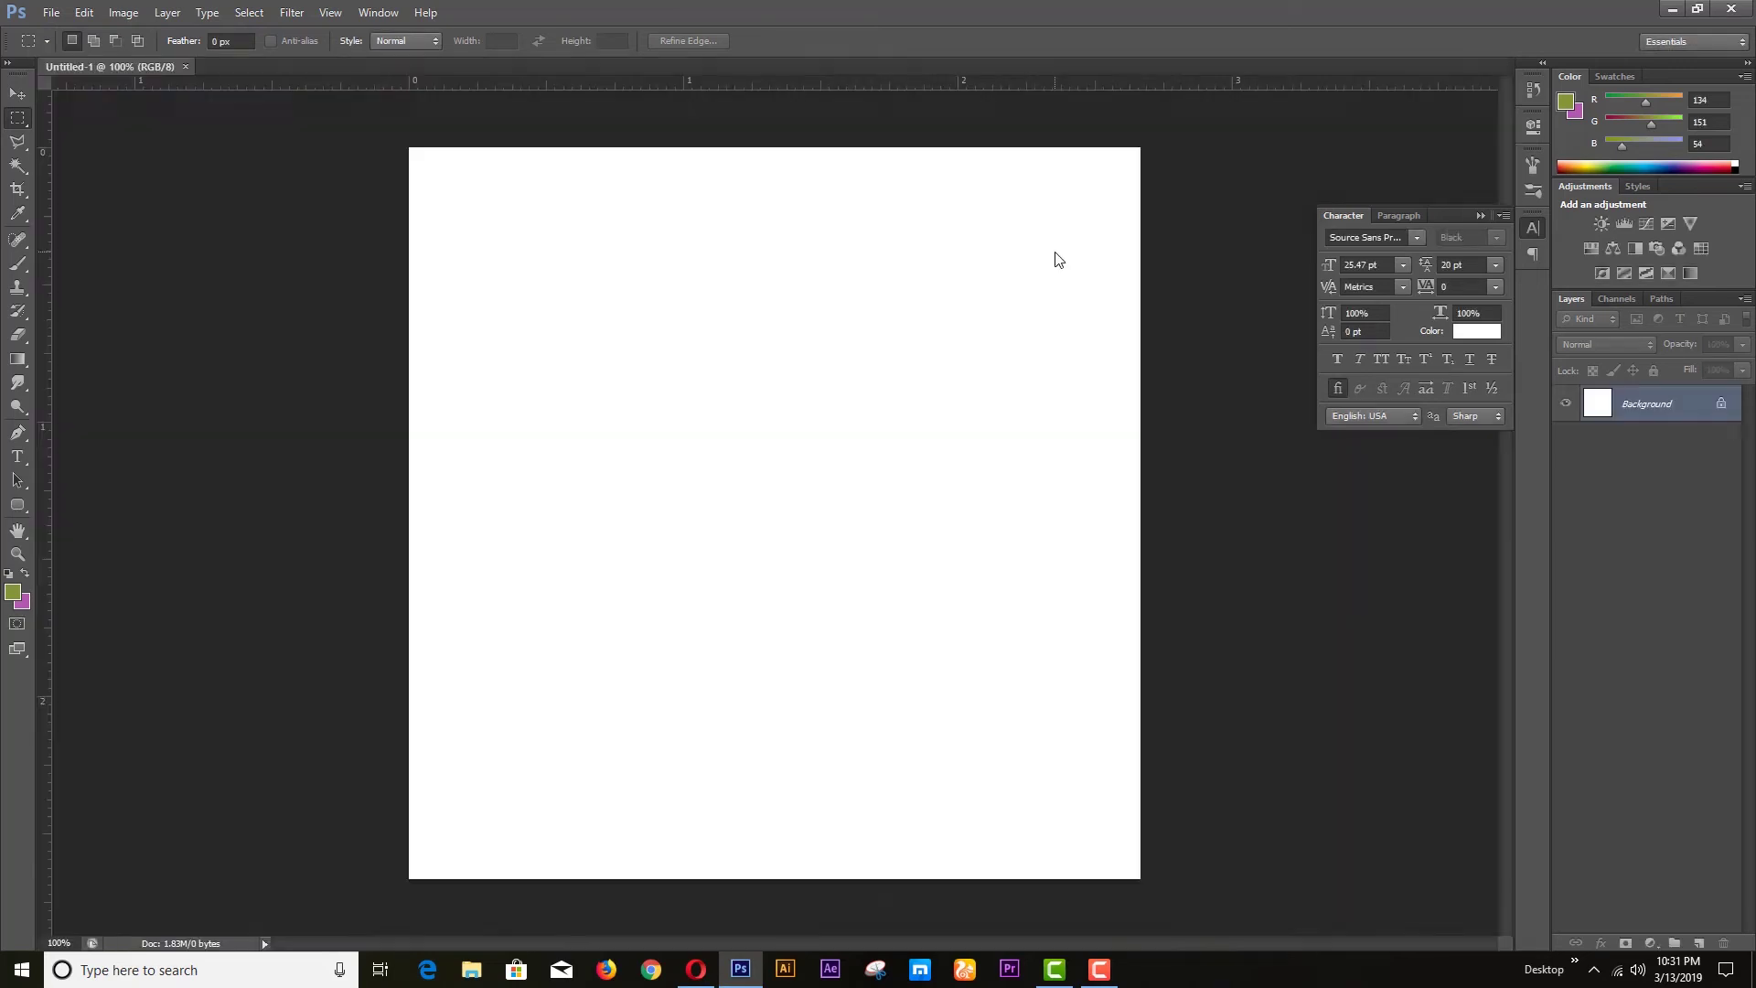
{"action": "double_click", "coordinate": [1692, 408]}
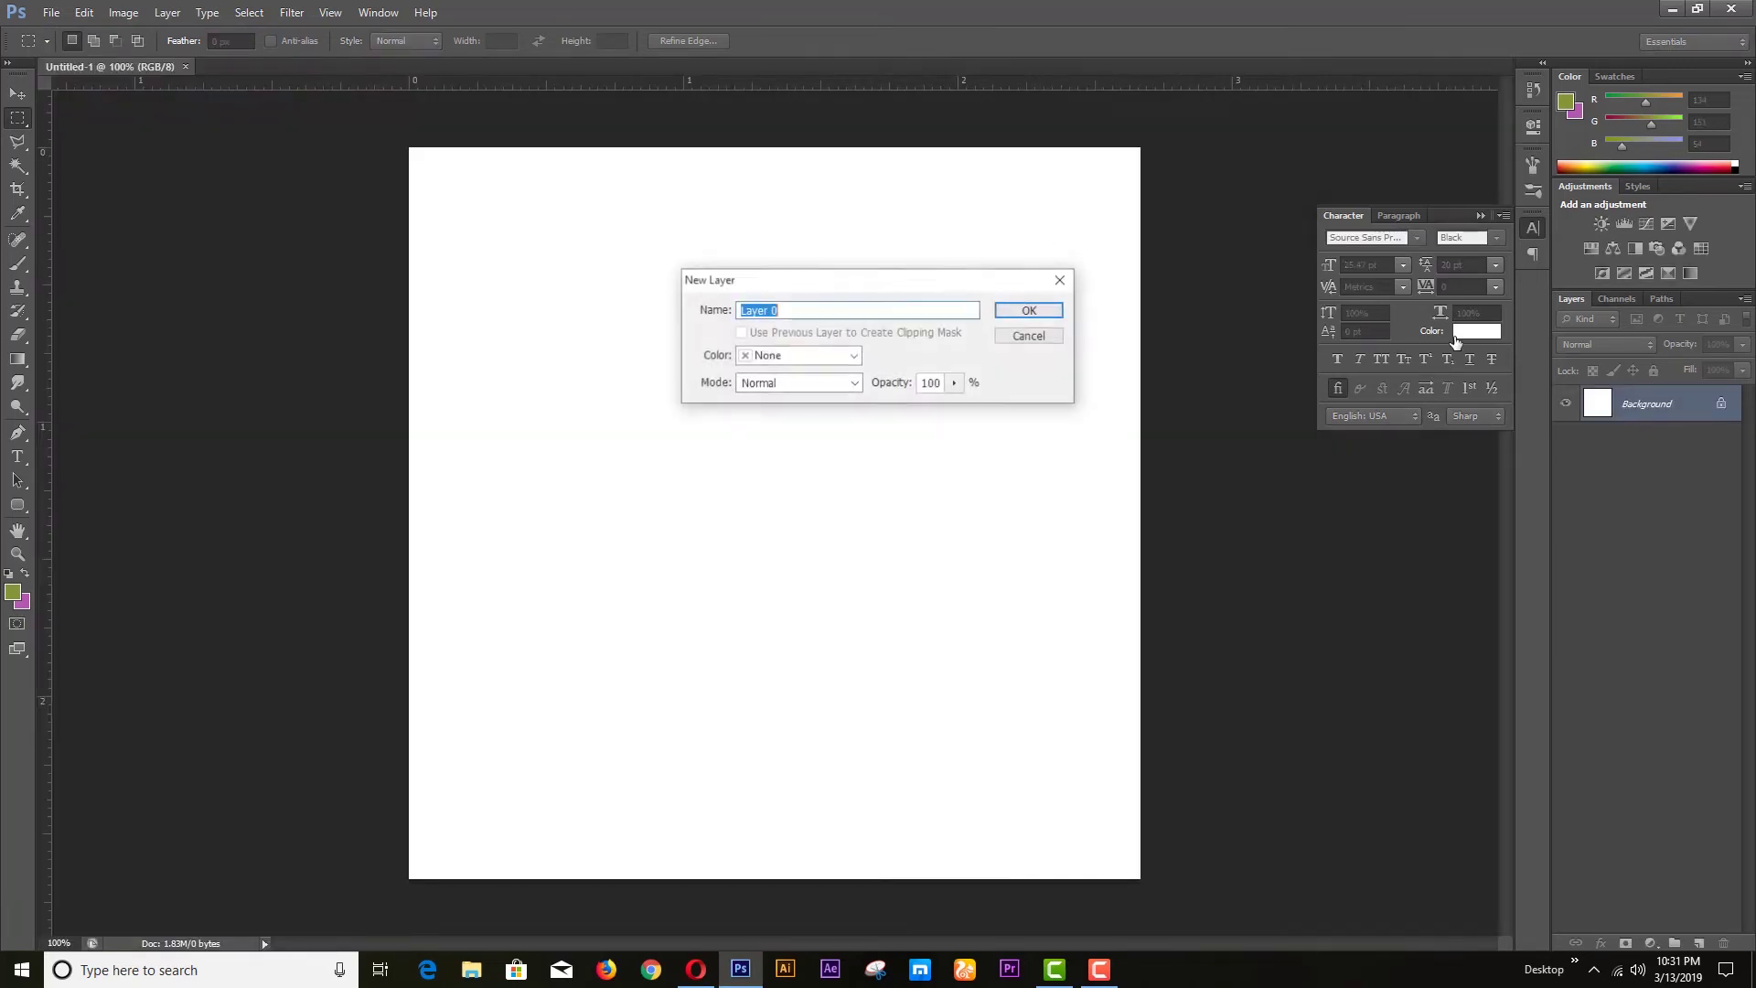
{"action": "left_click", "coordinate": [1031, 307]}
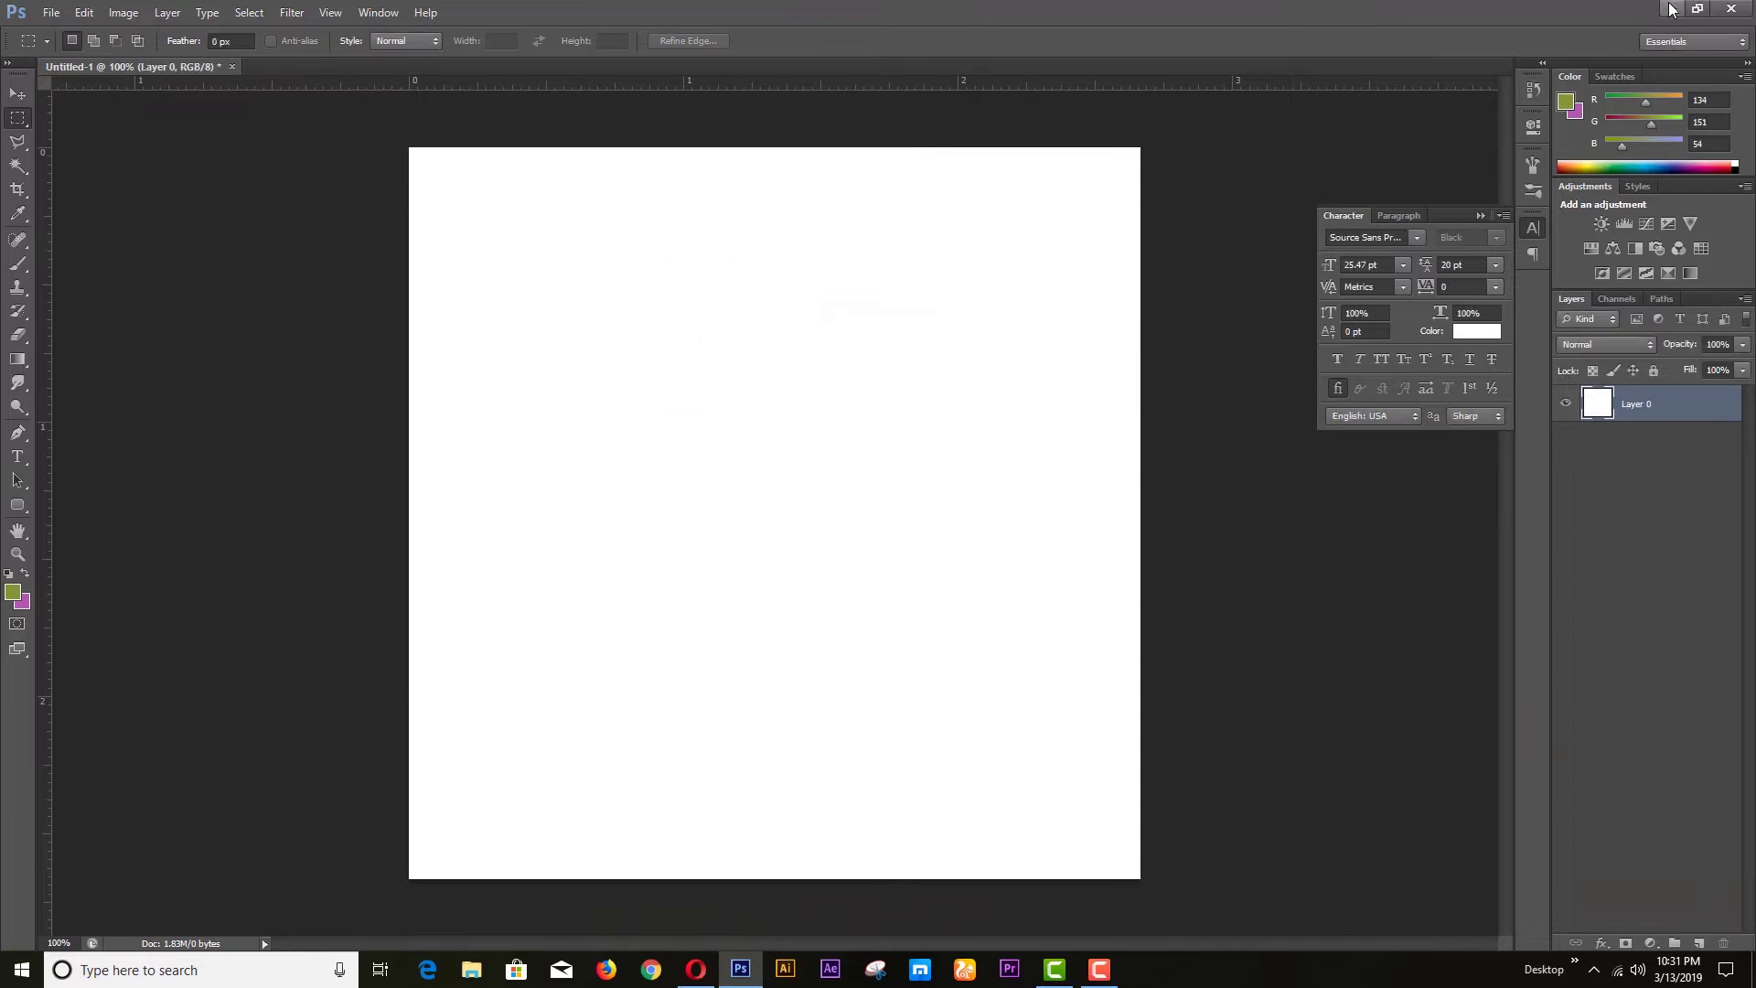
Step: Place the three shoe image files from the desktop into the document as separate layers
{"action": "left_click", "coordinate": [1668, 6]}
{"action": "left_click_drag", "start_coordinate": [380, 103], "coordinate": [695, 459]}
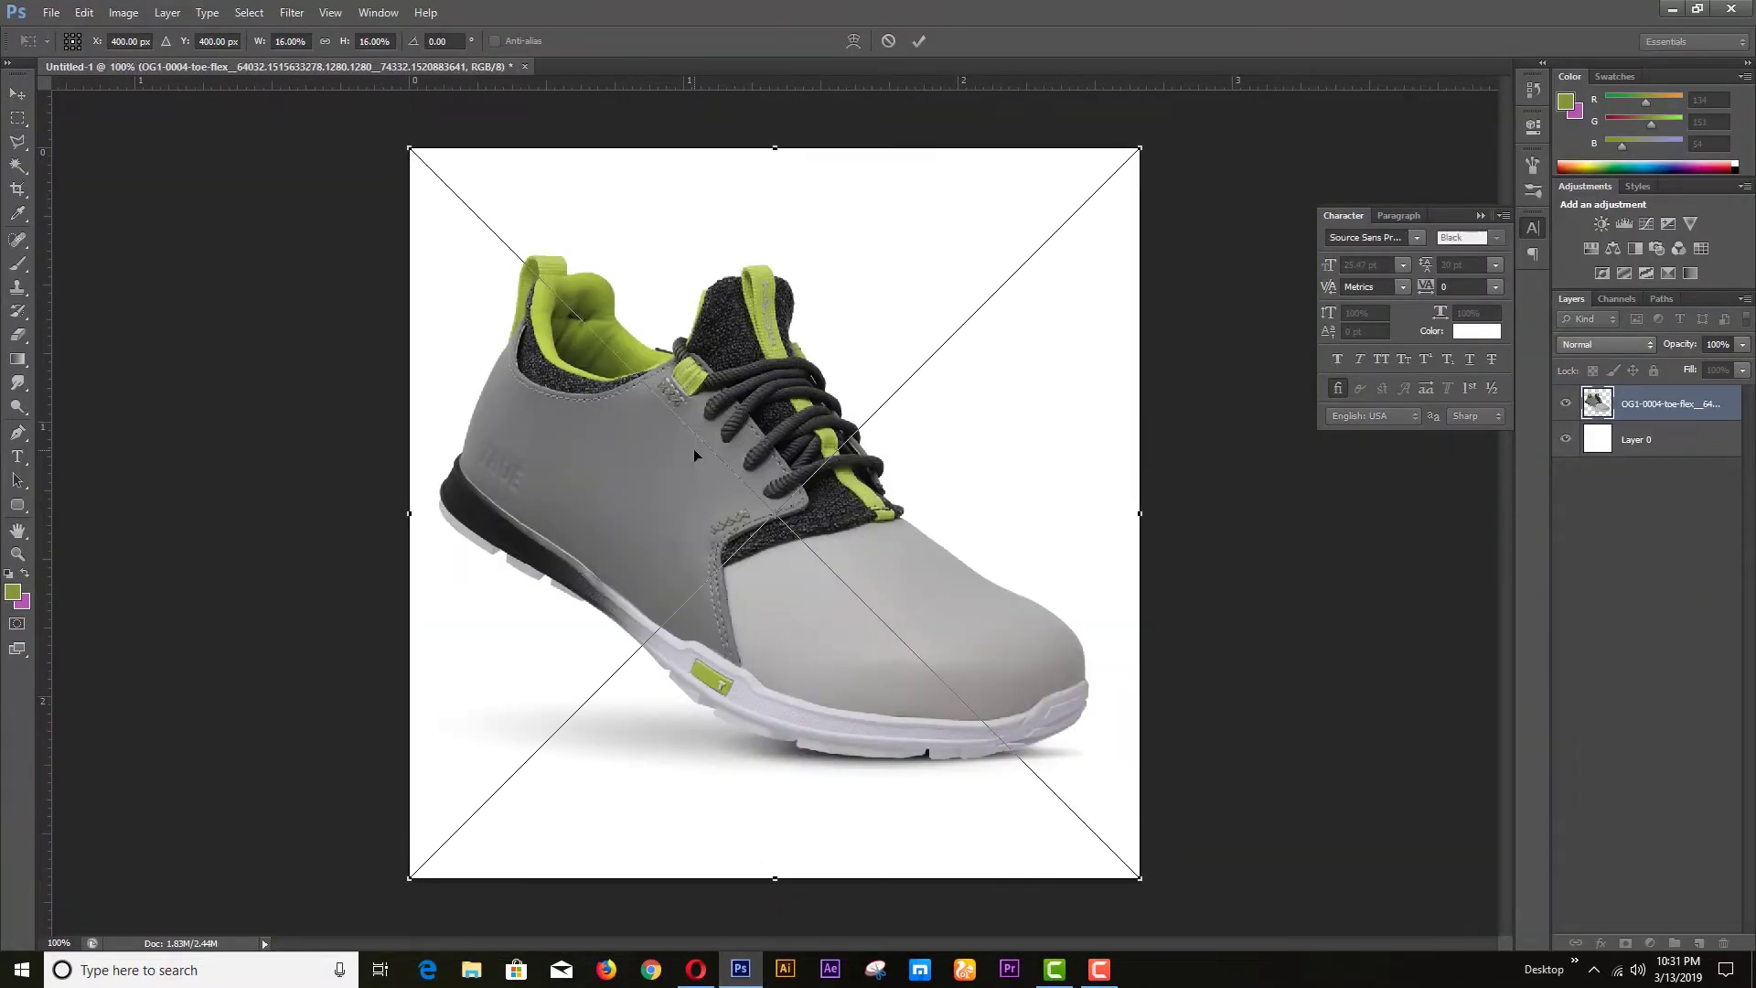
{"action": "key", "text": "Return"}
{"action": "key", "text": "Return"}
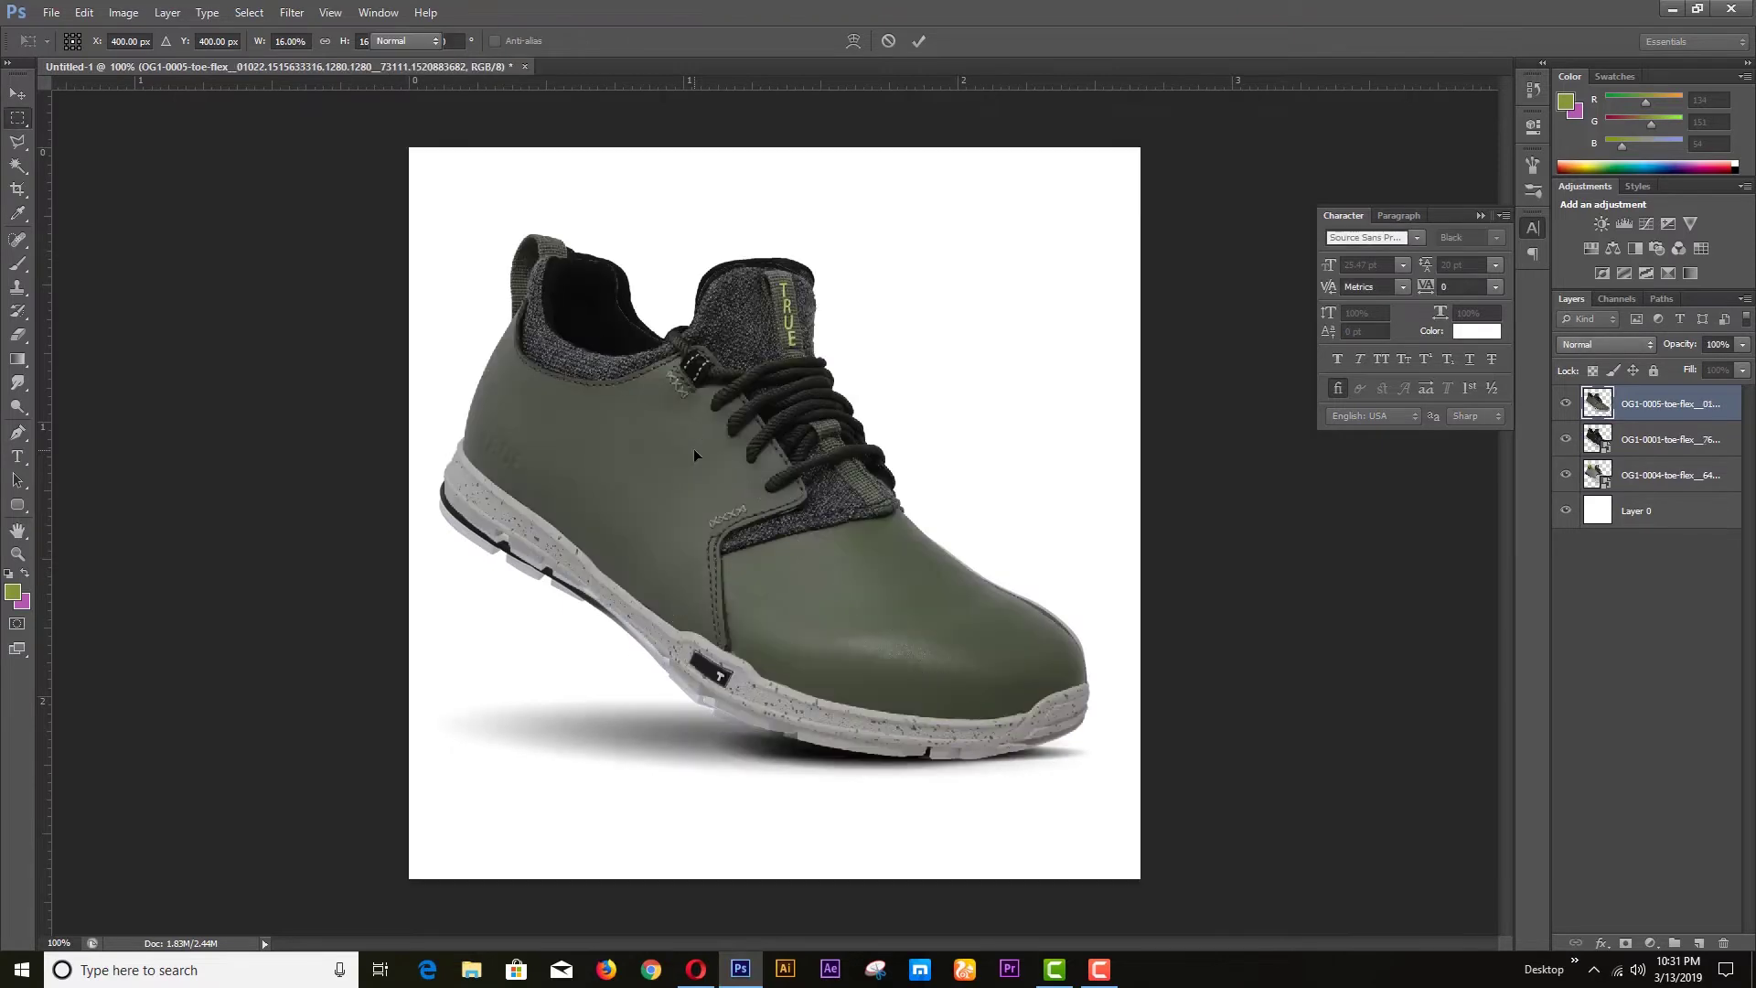
Step: Toggle the visibility of the three shoe layers to examine each placed image
{"action": "left_click", "coordinate": [1566, 403]}
{"action": "left_click", "coordinate": [1566, 439]}
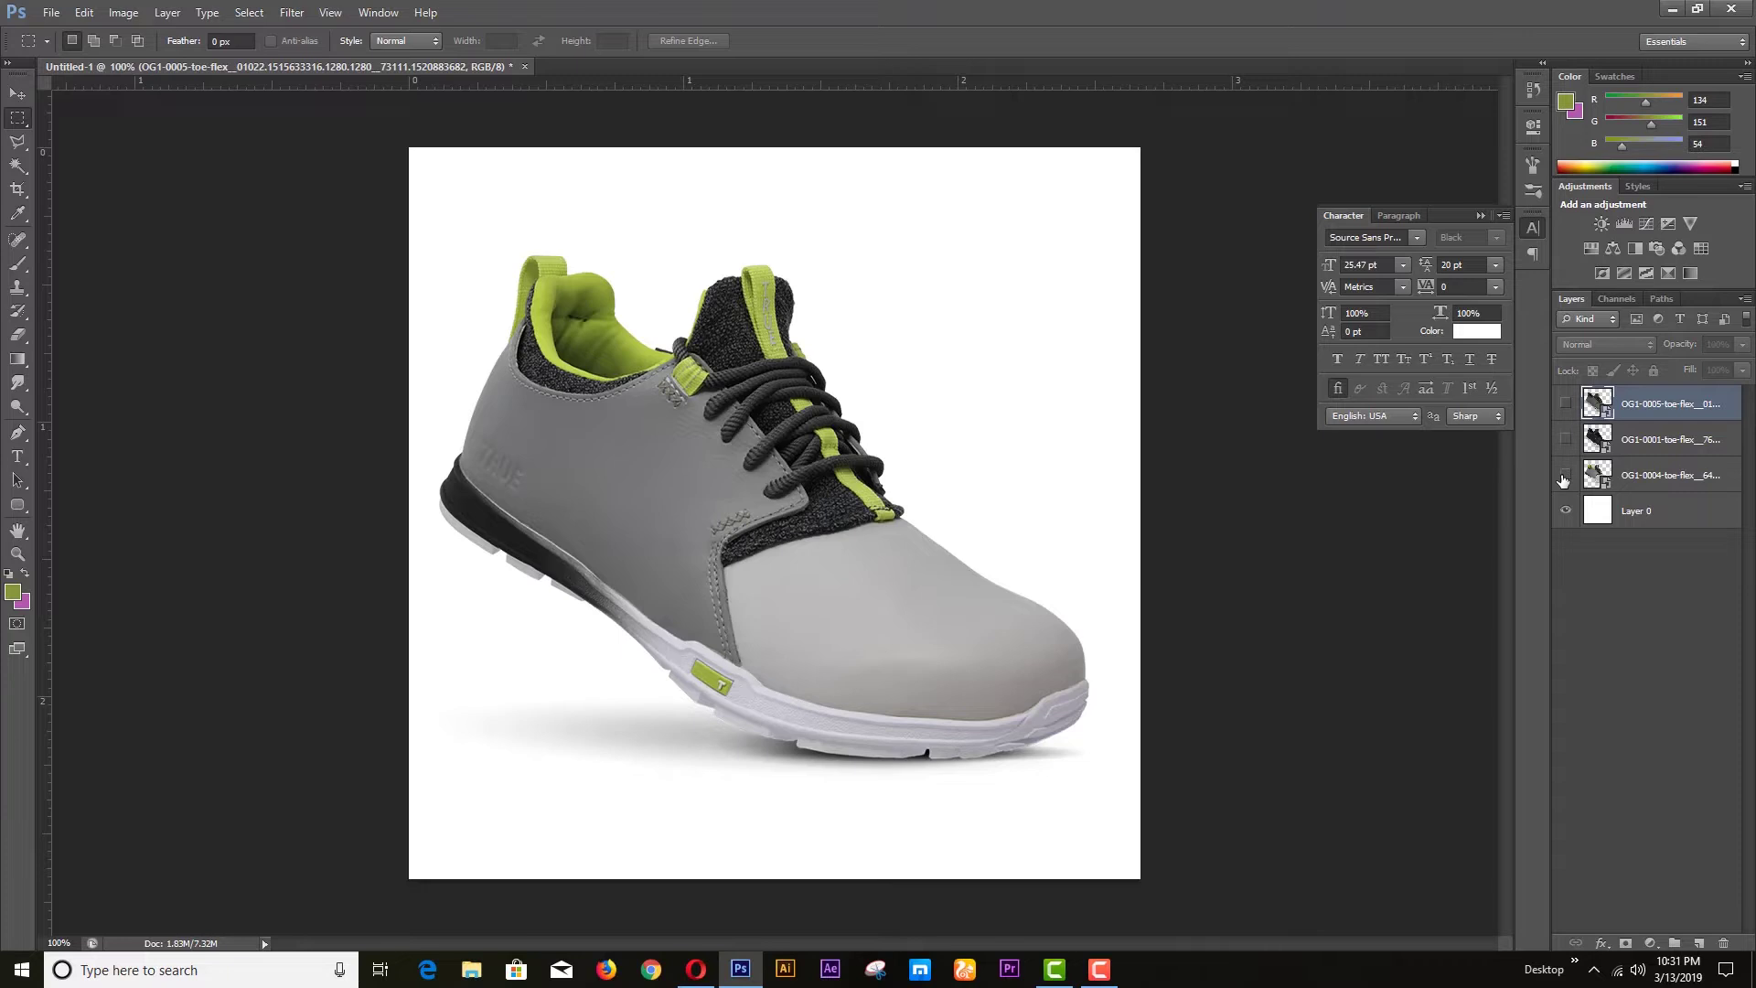
{"action": "left_click", "coordinate": [1565, 475]}
{"action": "left_click", "coordinate": [1565, 475]}
{"action": "left_click", "coordinate": [1566, 439]}
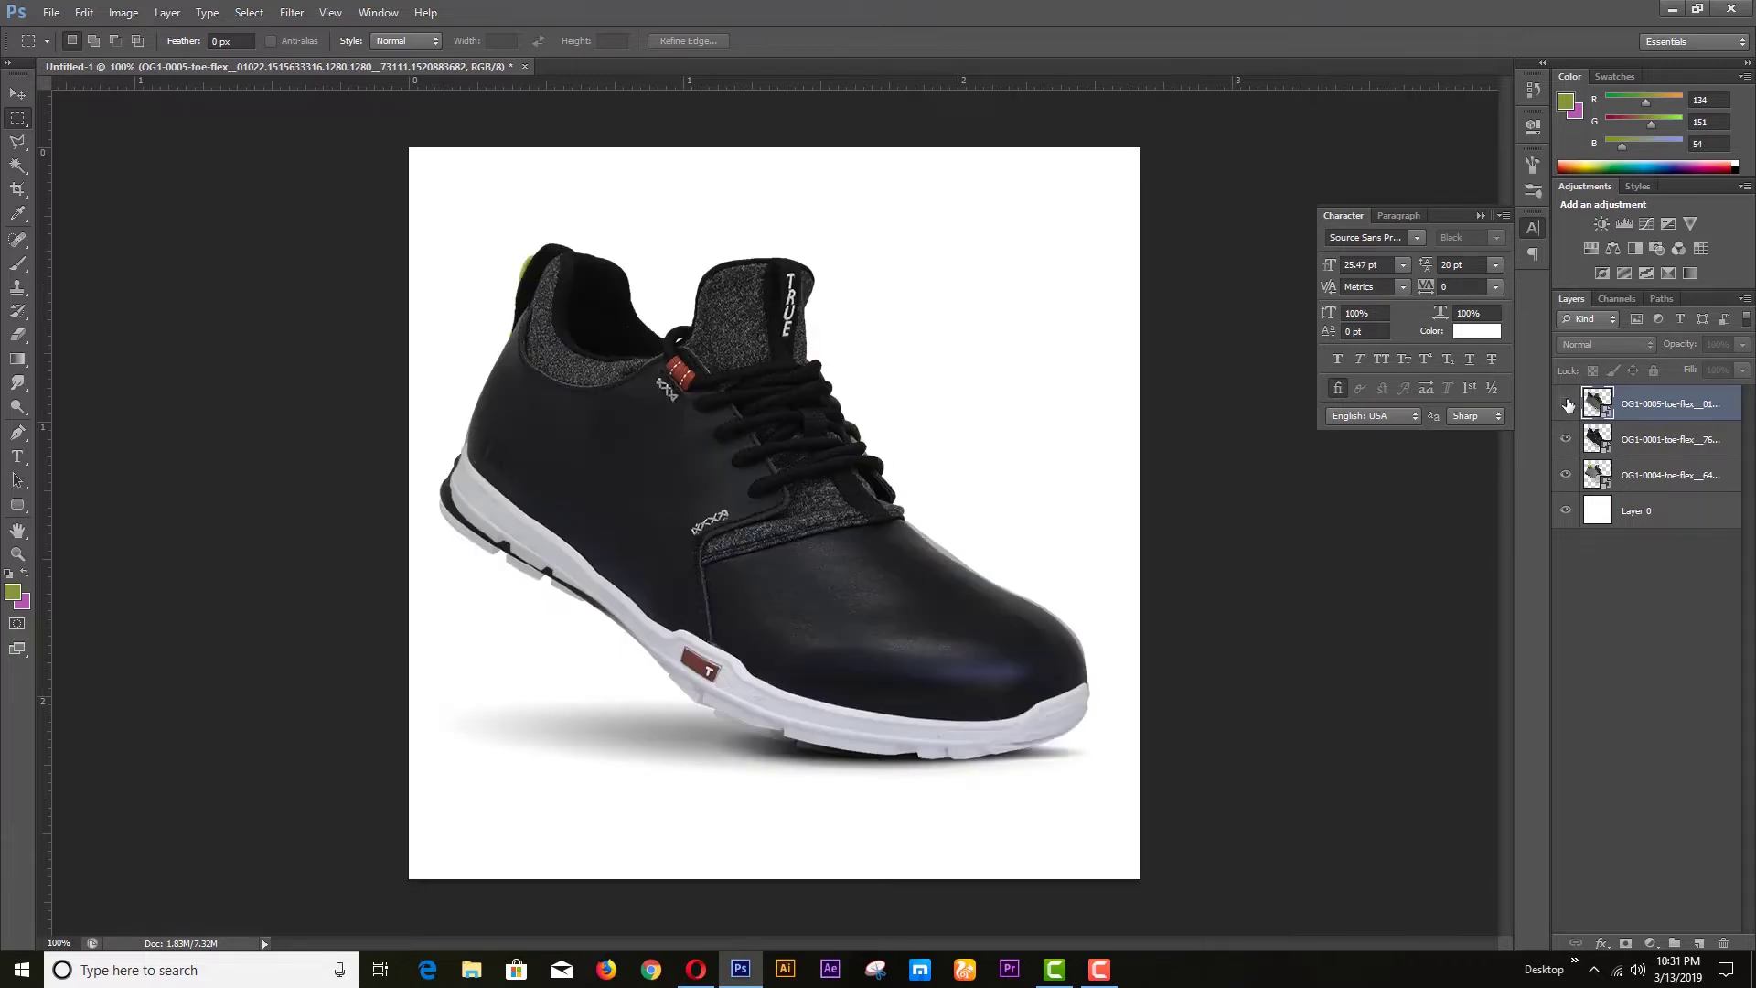
{"action": "left_click", "coordinate": [1567, 403]}
Step: Scale all three shoe layers together to about 45% and flip them horizontally
{"action": "left_click", "coordinate": [1626, 455], "text": "shift"}
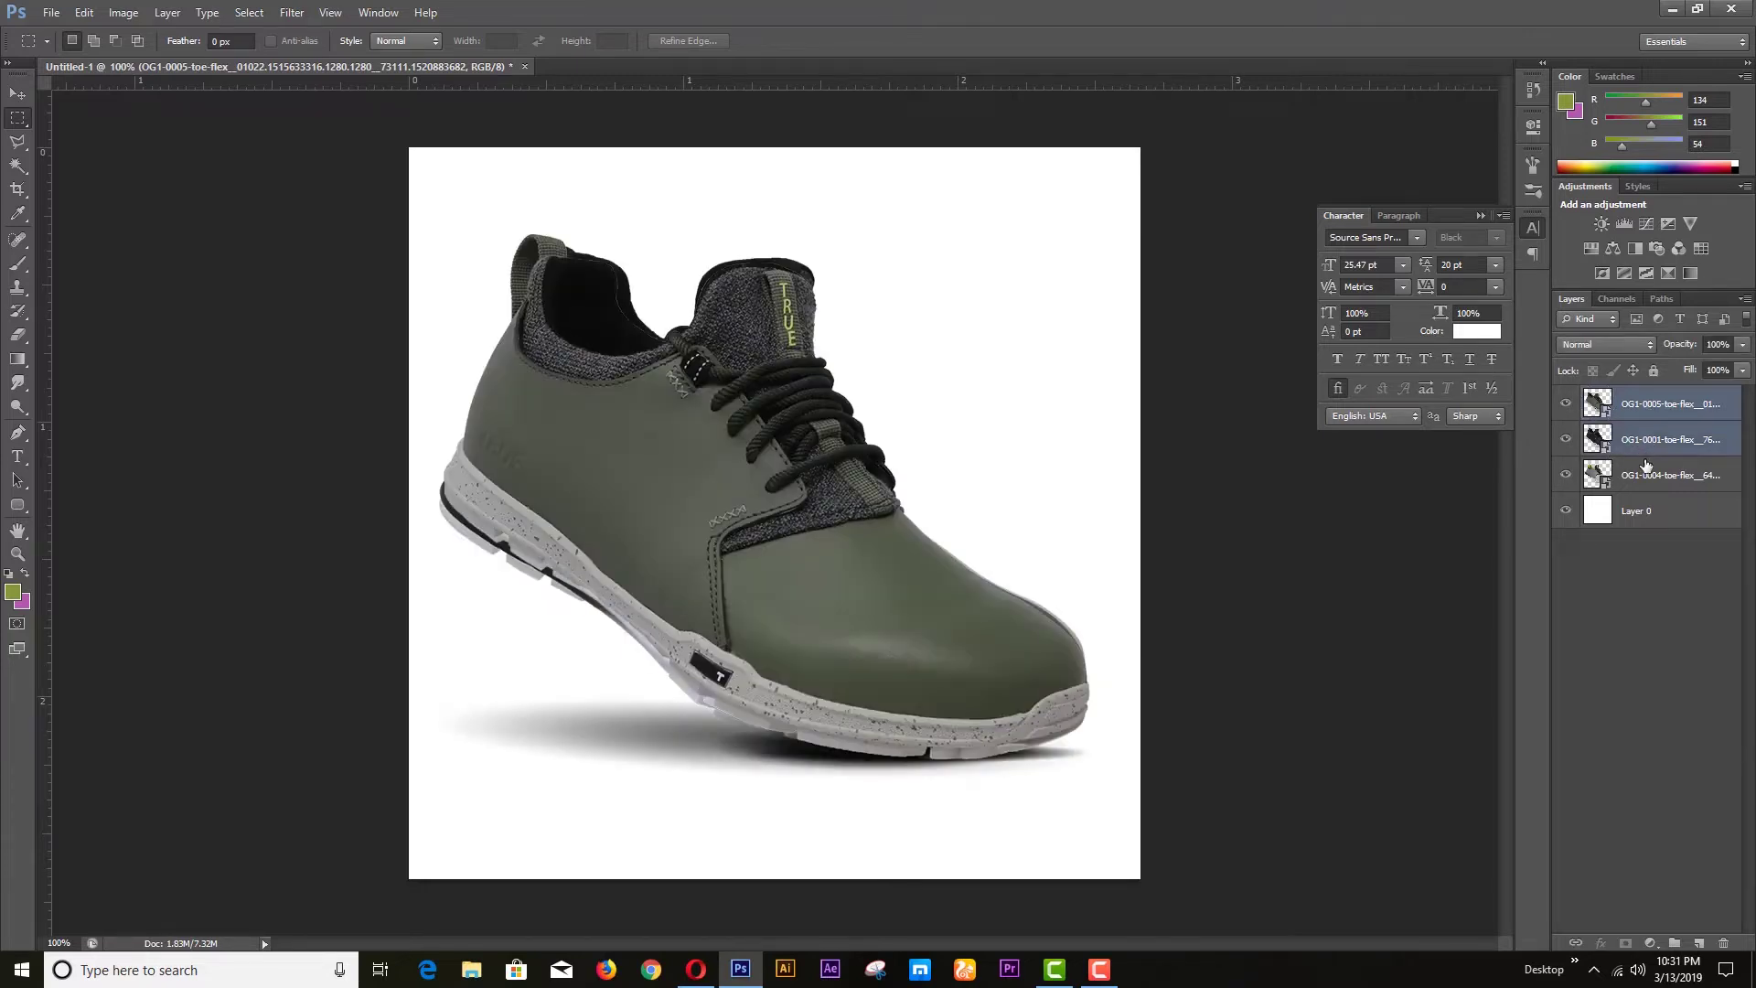
{"action": "left_click", "coordinate": [1644, 475], "text": "shift"}
{"action": "key", "text": "ctrl+t"}
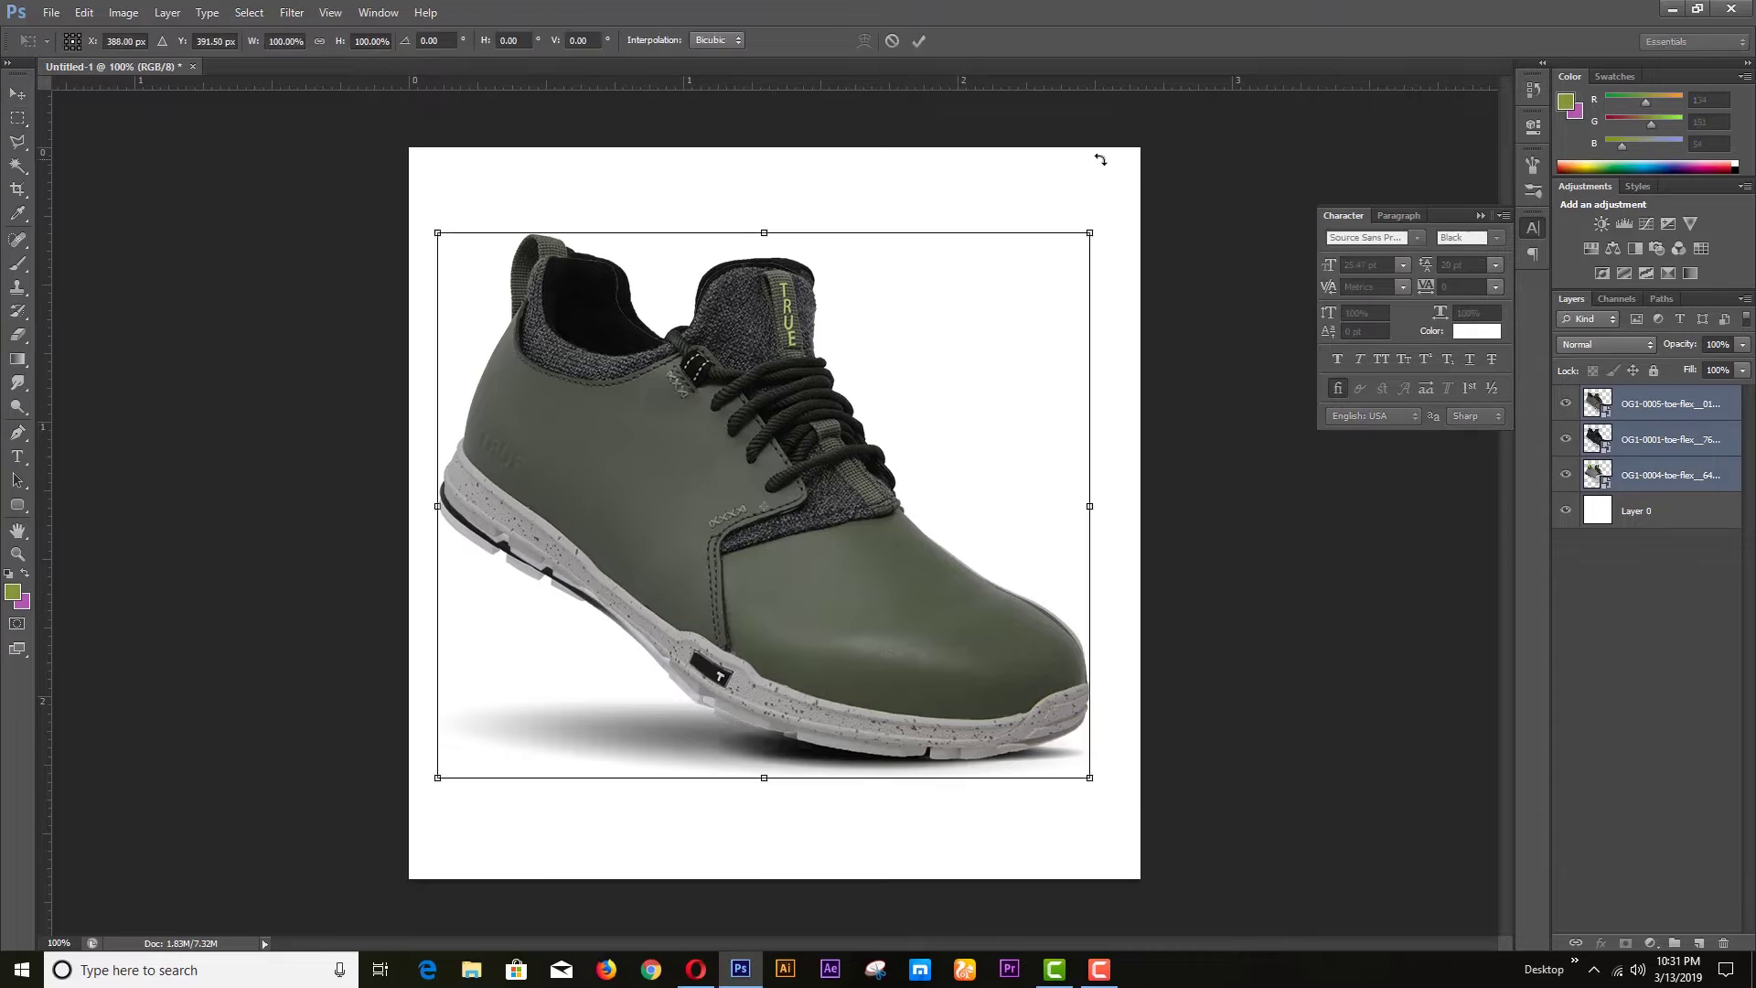
{"action": "left_click_drag", "start_coordinate": [1077, 242], "coordinate": [909, 384]}
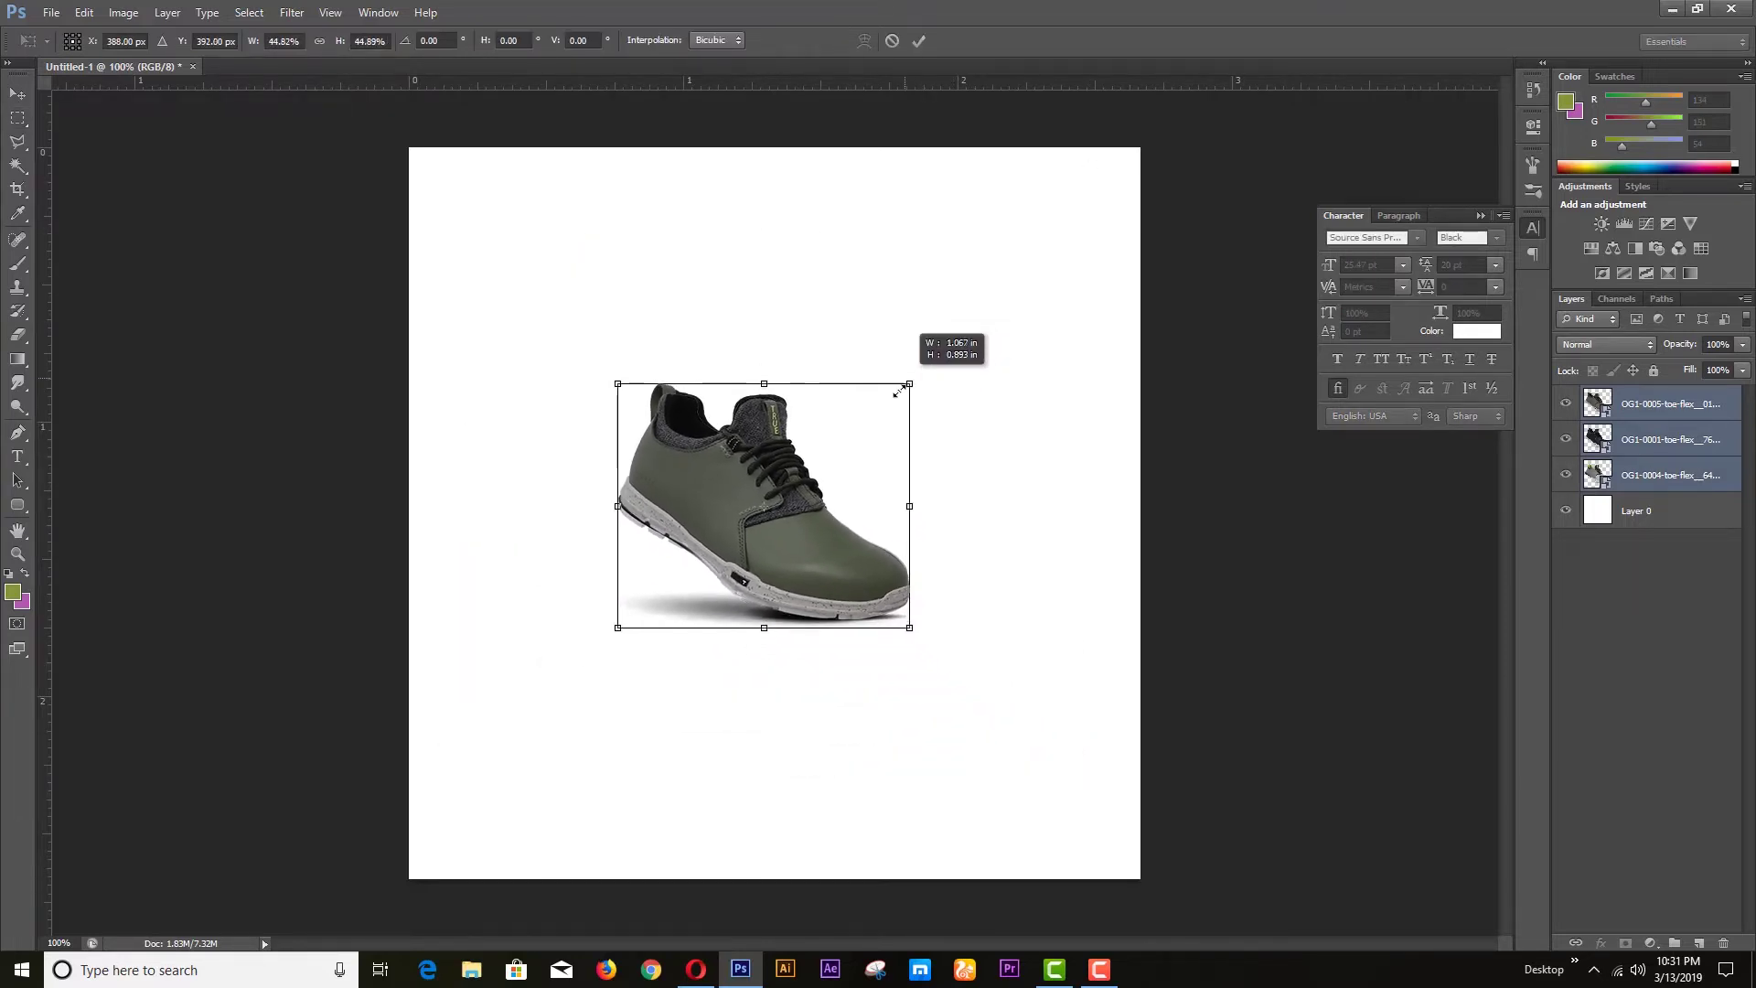
{"action": "right_click", "coordinate": [811, 550]}
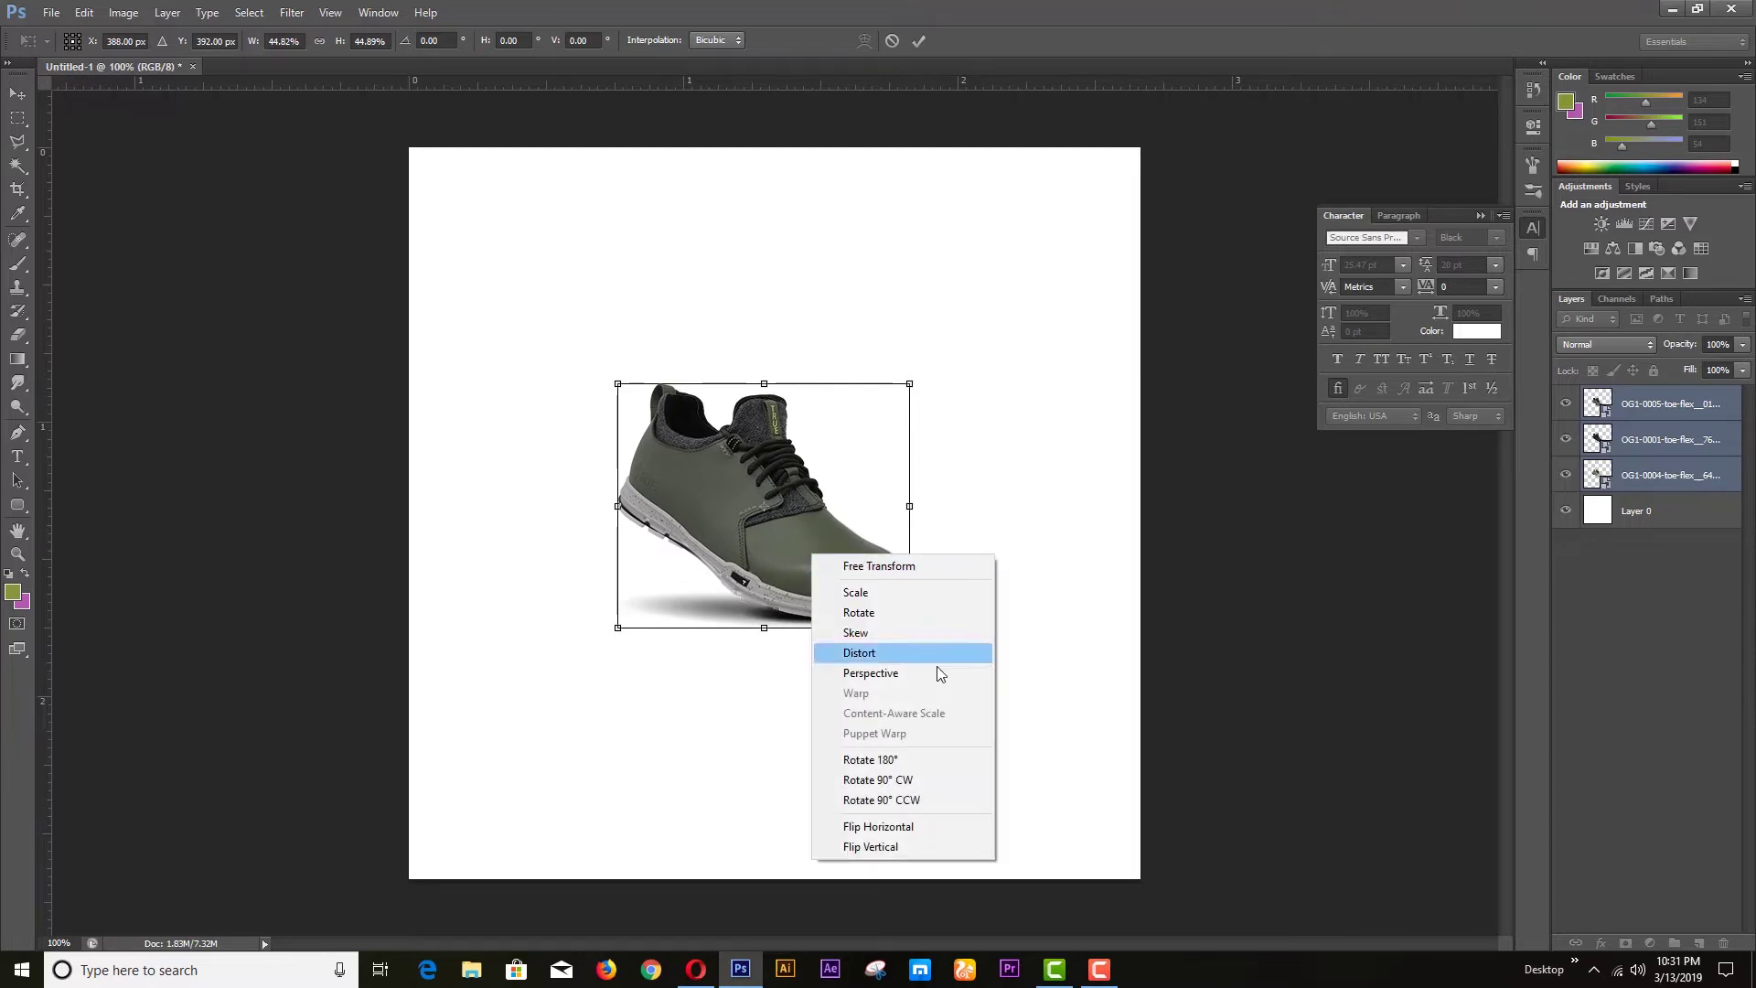
{"action": "left_click", "coordinate": [900, 828]}
Step: Move the shoe layers to the canvas's lower right and enlarge them to about 54% of their pre-transform size
{"action": "left_click_drag", "start_coordinate": [795, 501], "coordinate": [919, 665]}
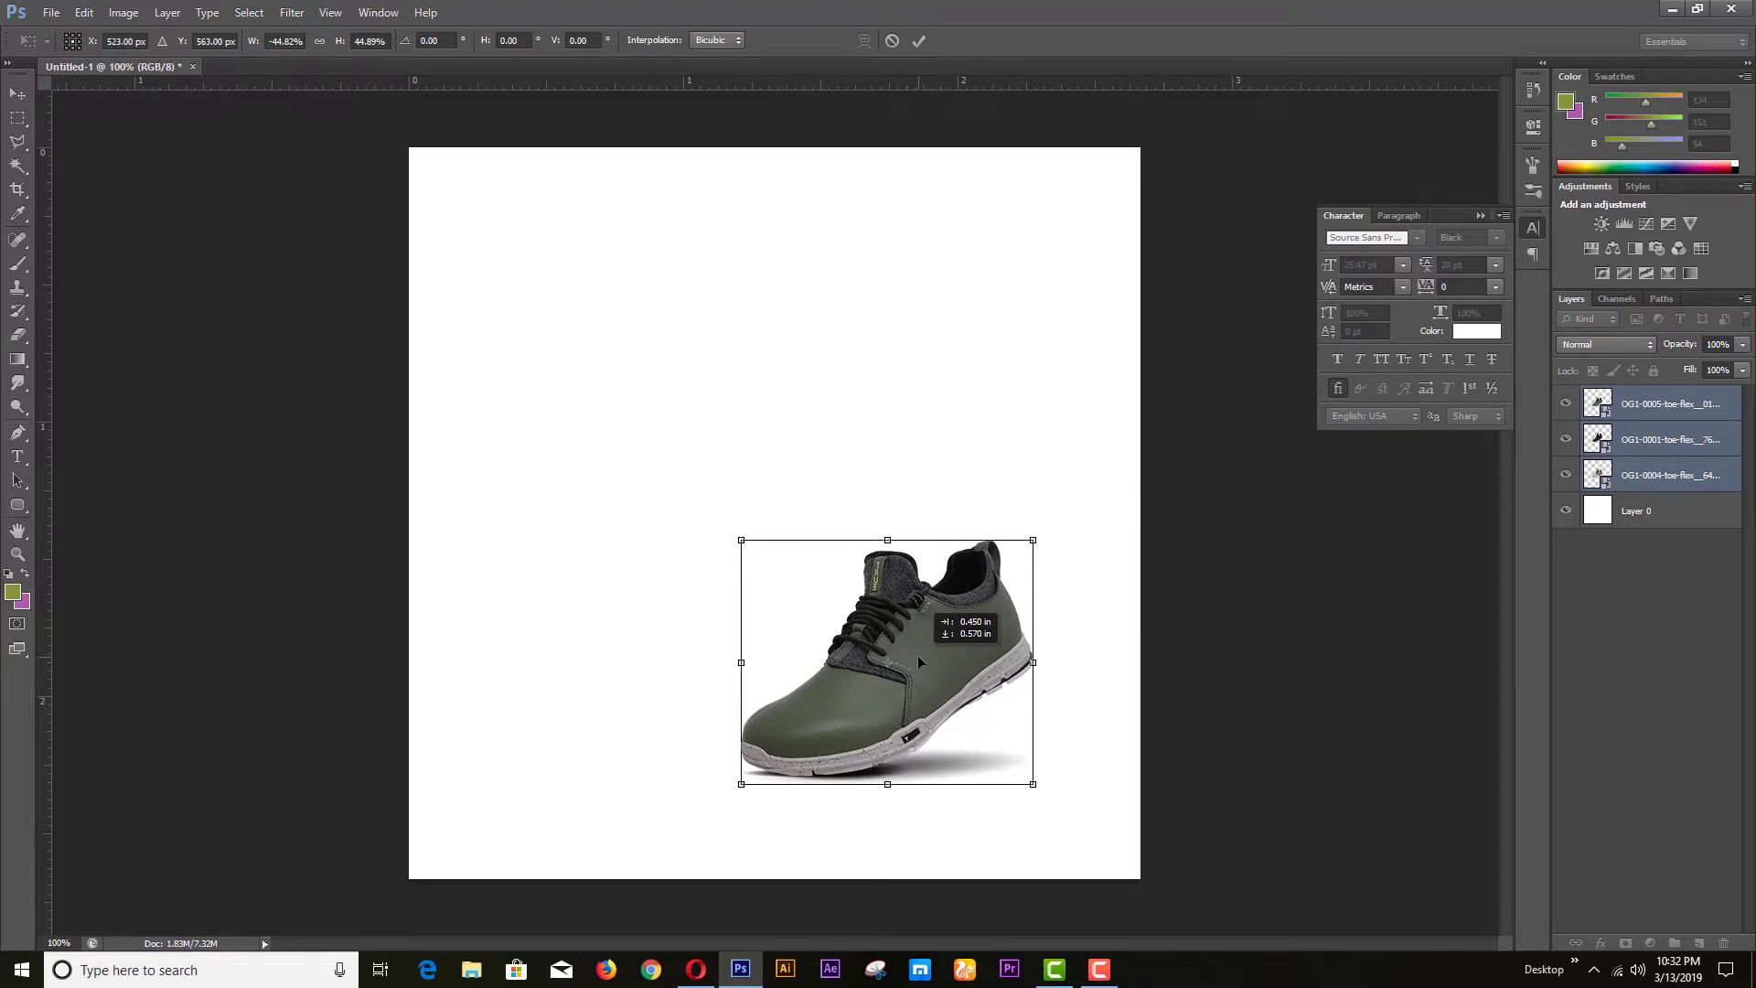
{"action": "left_click_drag", "start_coordinate": [1031, 540], "coordinate": [1052, 524]}
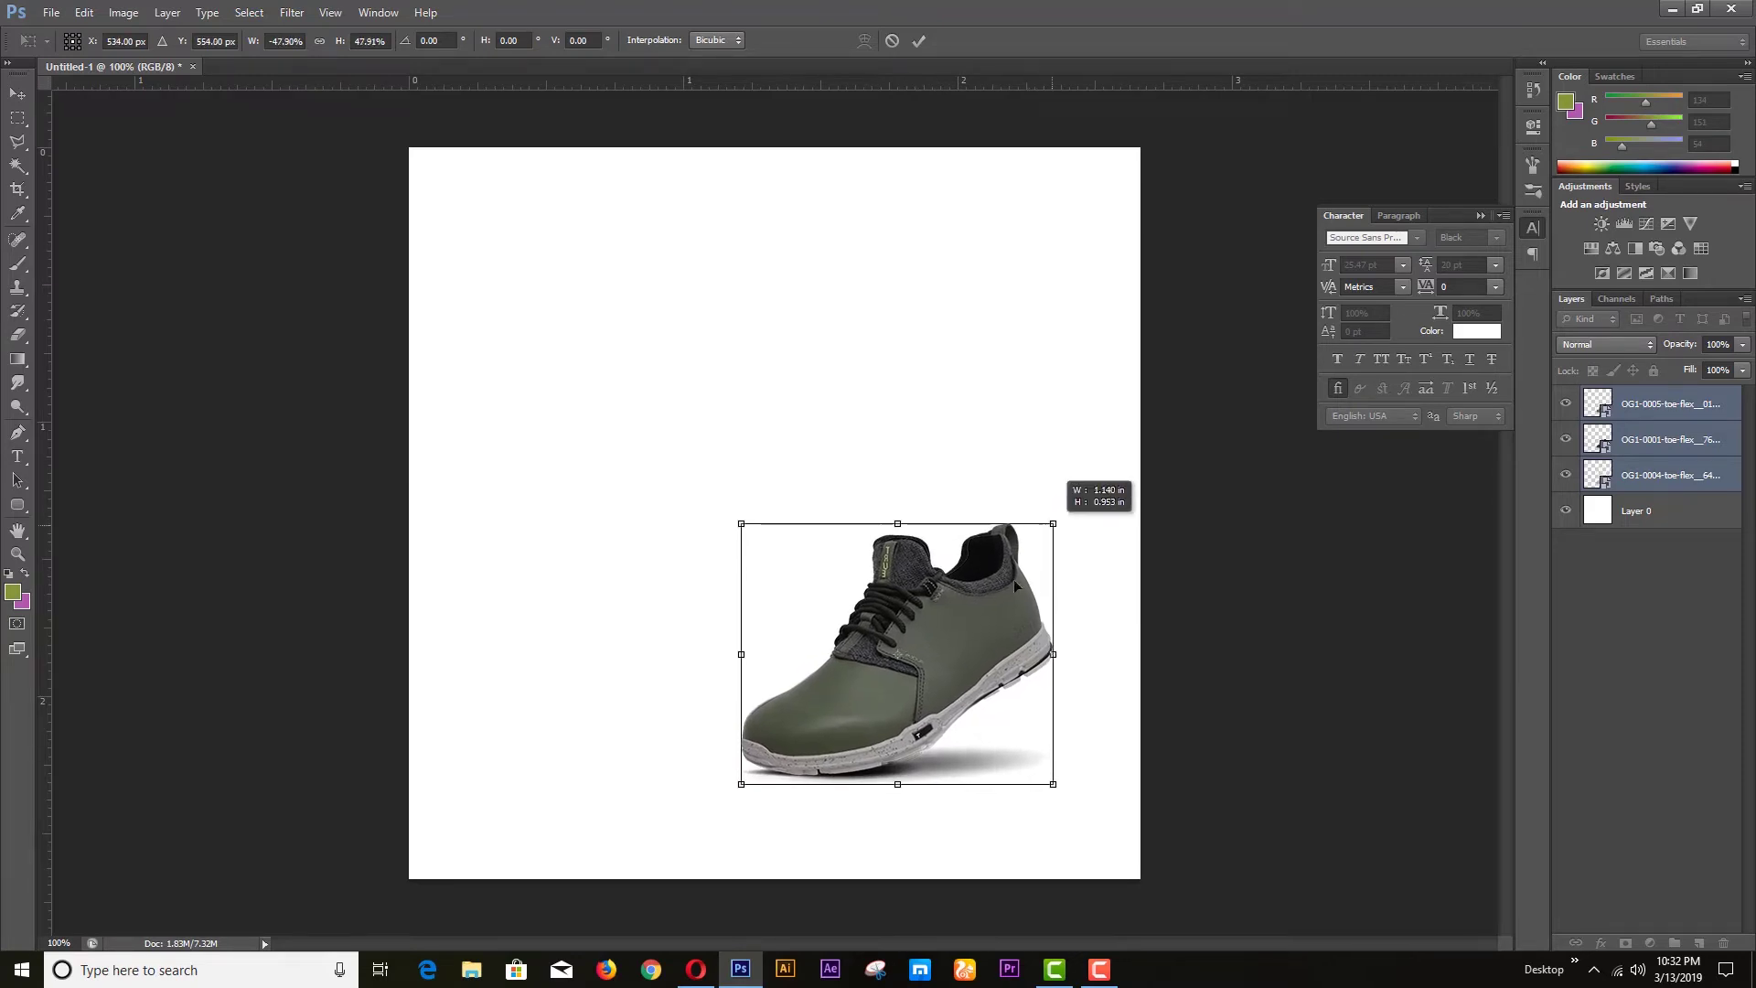
{"action": "left_click_drag", "start_coordinate": [985, 641], "coordinate": [937, 649]}
{"action": "left_click_drag", "start_coordinate": [1007, 528], "coordinate": [1047, 490]}
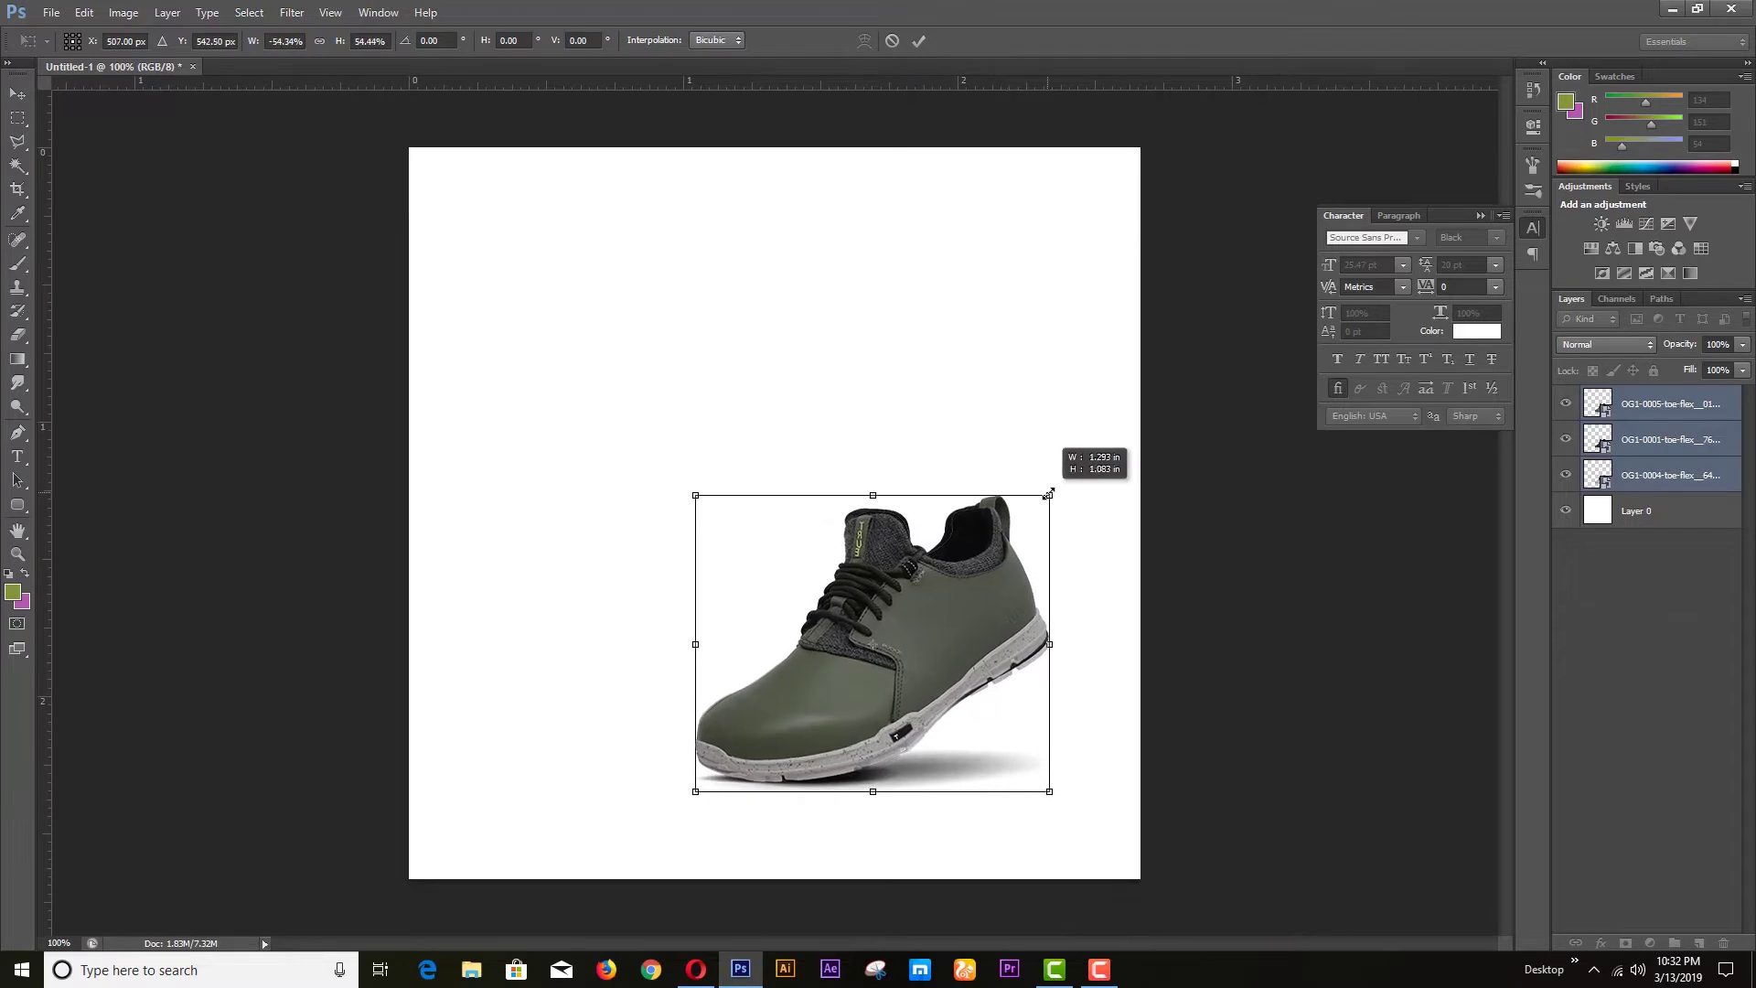
{"action": "left_click_drag", "start_coordinate": [932, 637], "coordinate": [948, 646]}
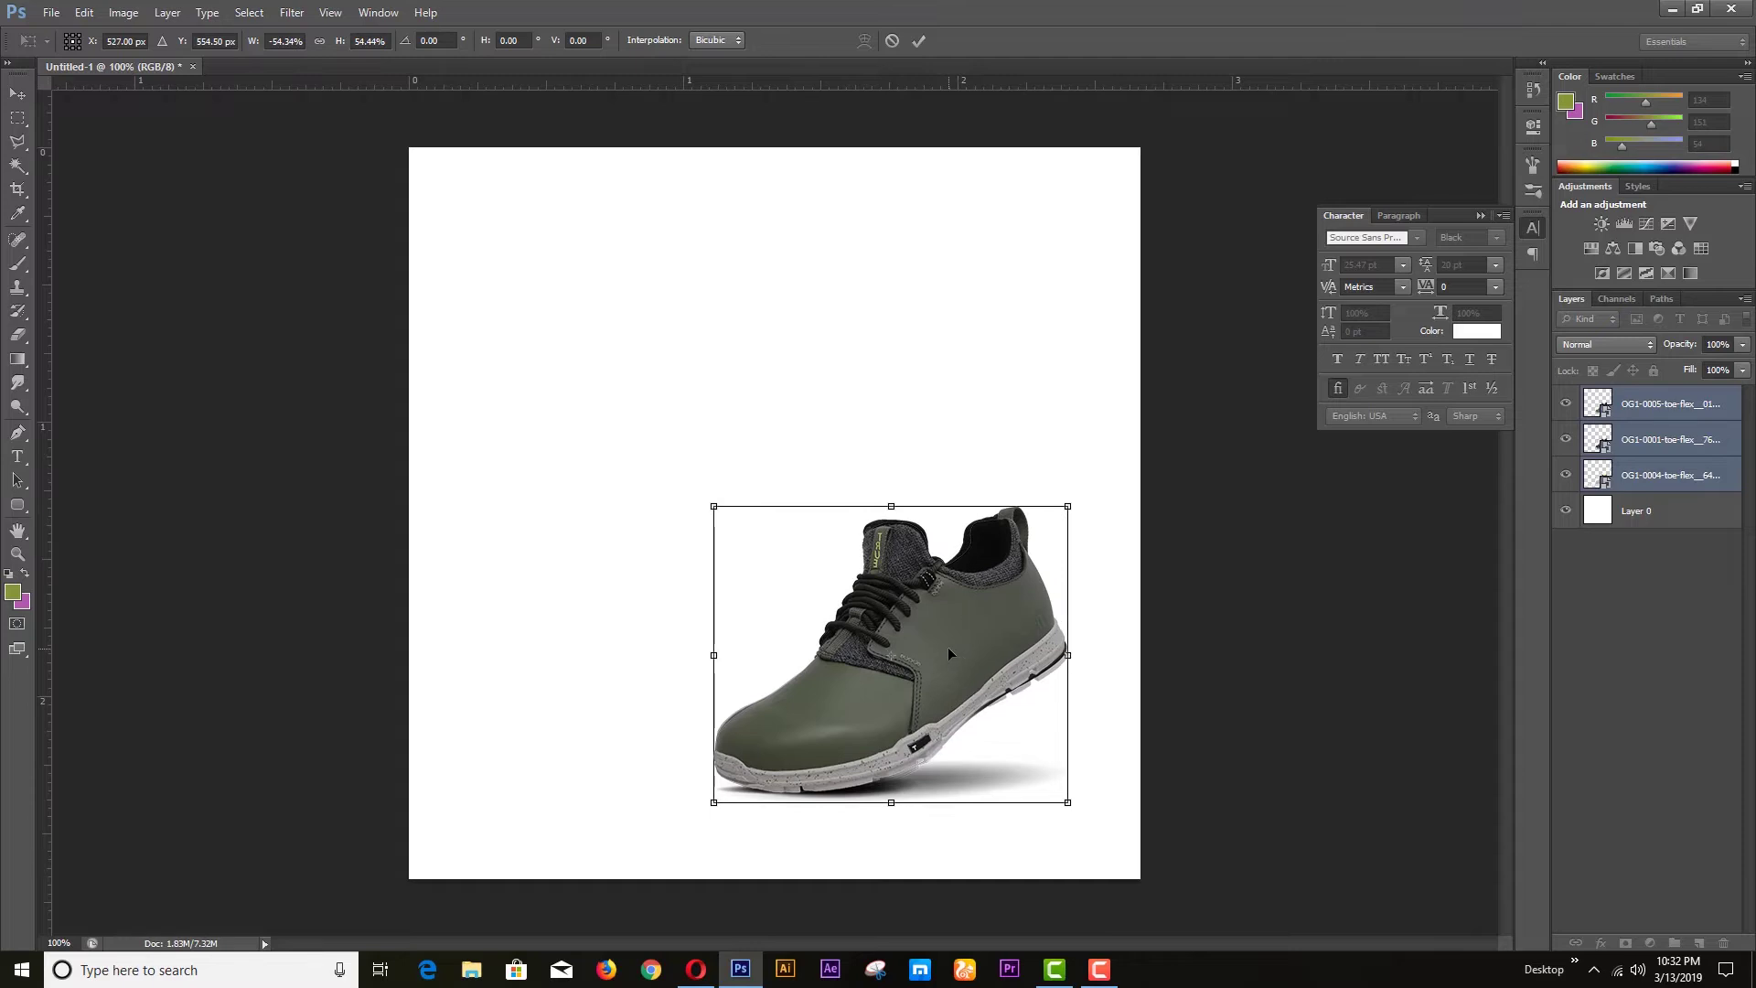
{"action": "key", "text": "Return"}
{"action": "key", "text": "m"}
{"action": "left_click", "coordinate": [1614, 647]}
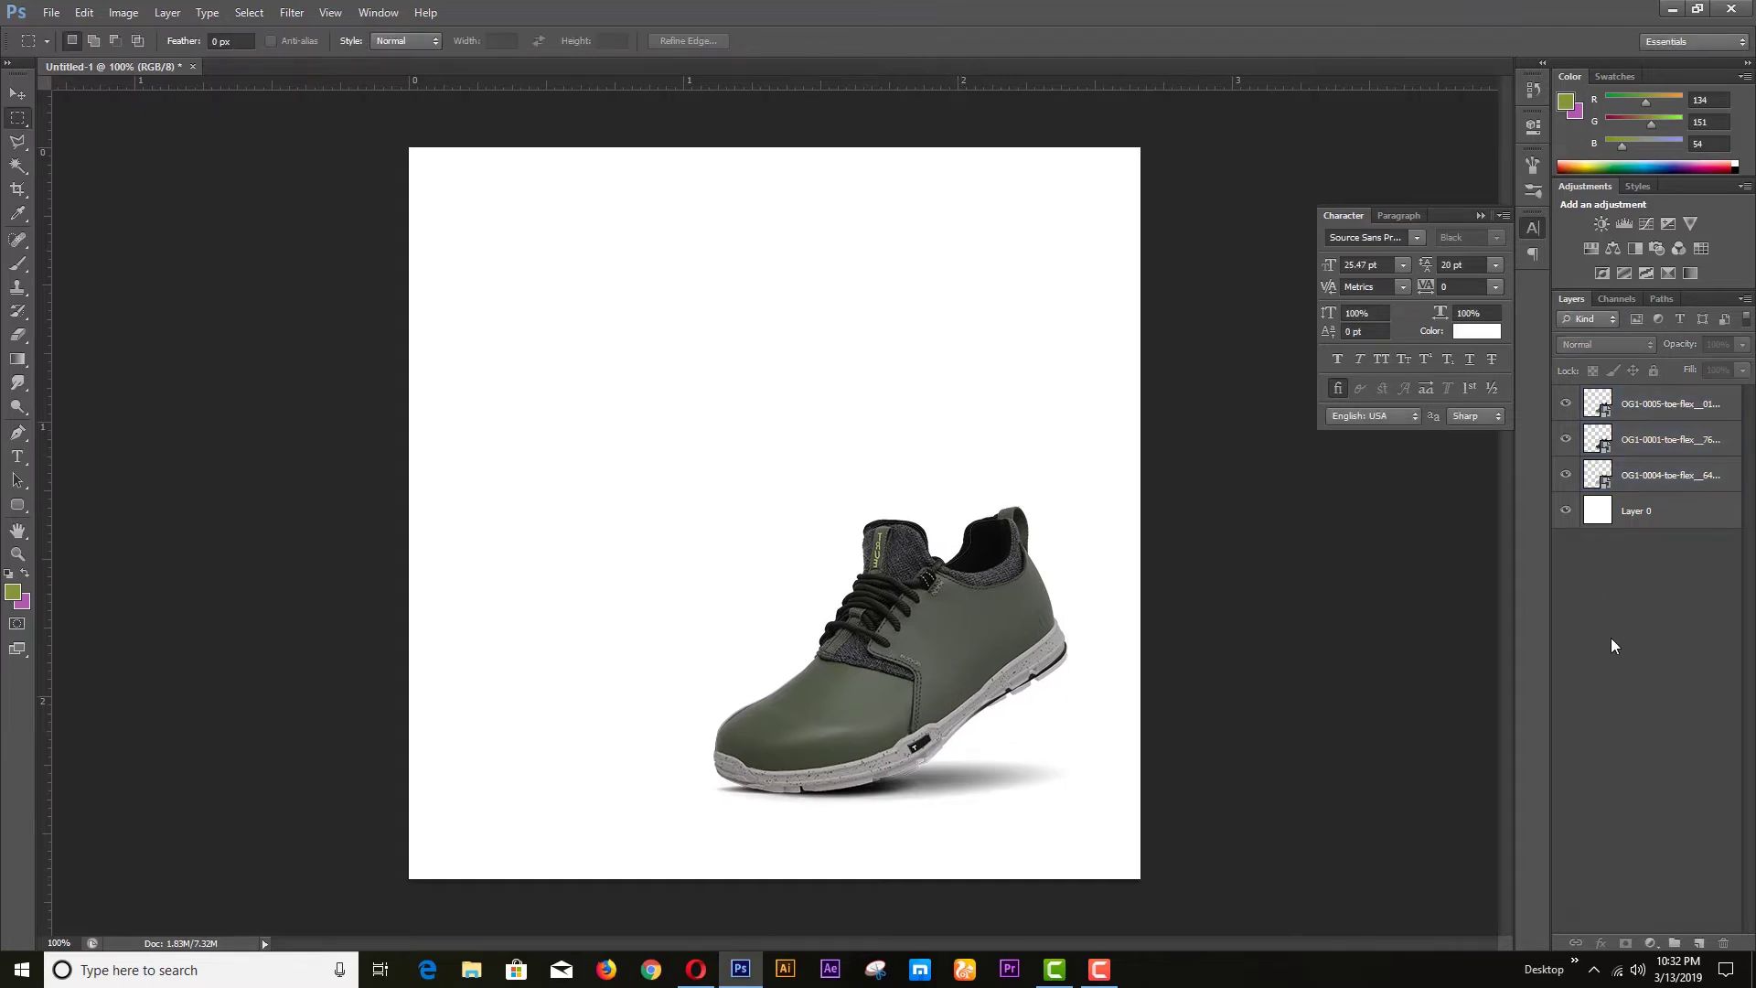
Step: Hide the green and black shoe layers, leaving the grey shoe layer shown
{"action": "left_click", "coordinate": [18, 94]}
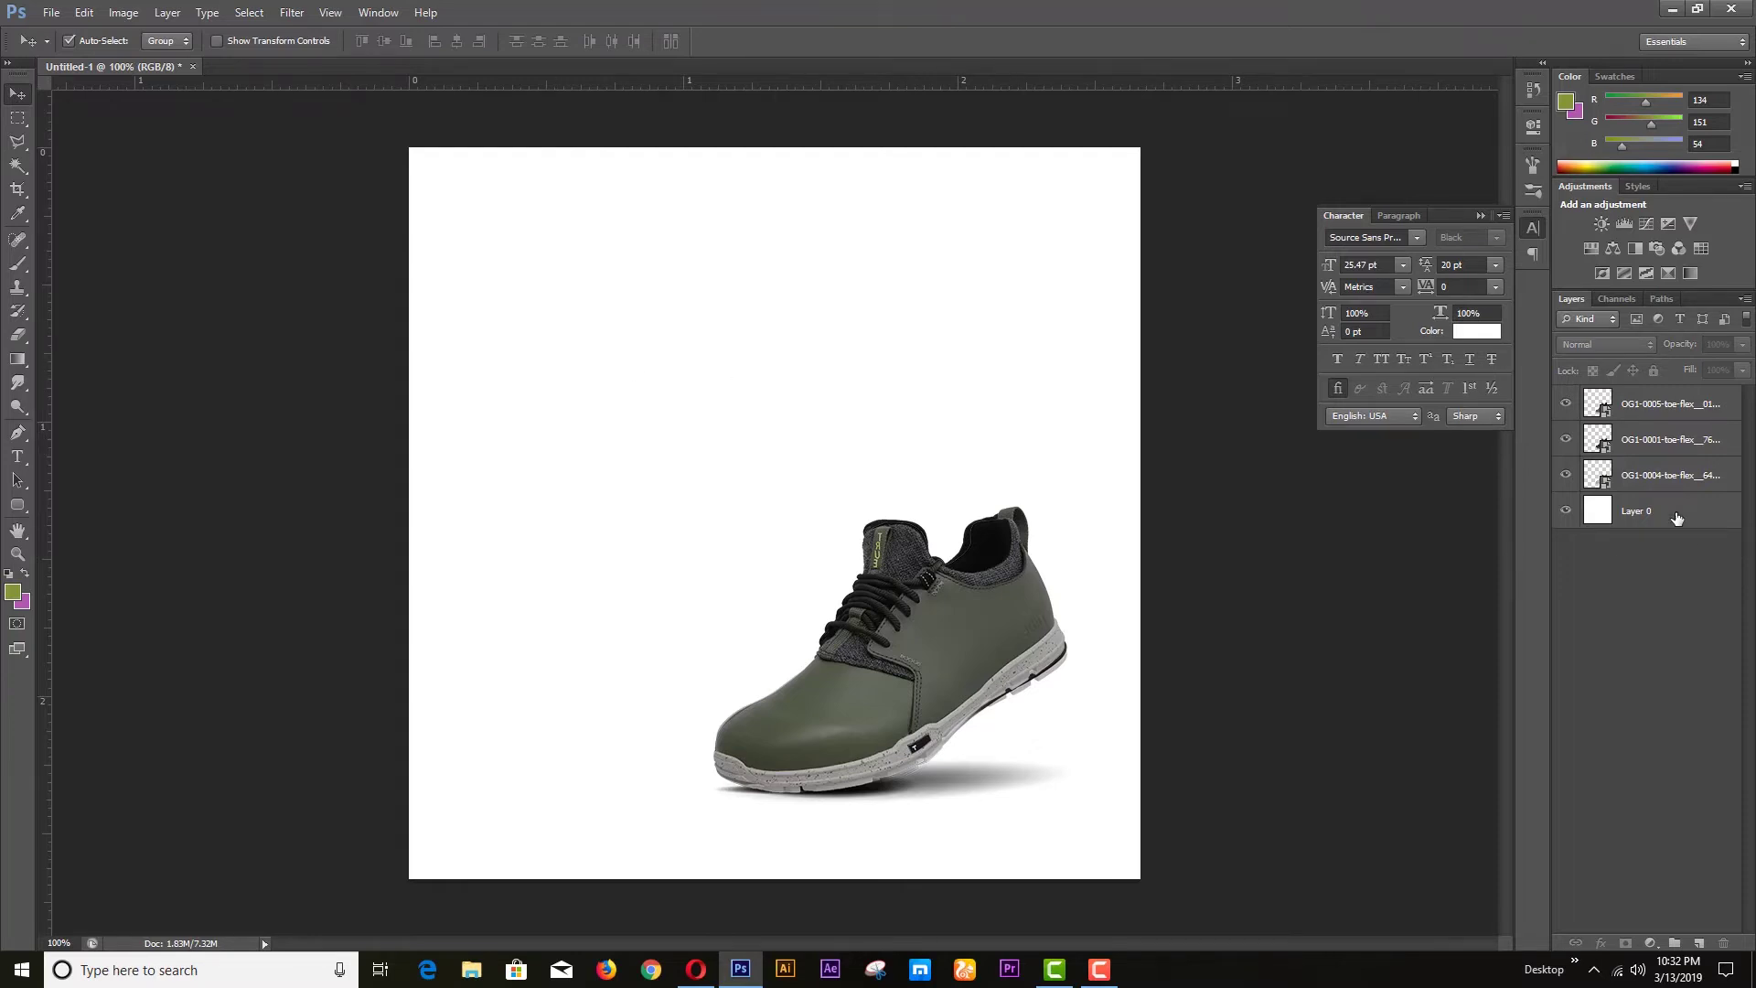
{"action": "left_click", "coordinate": [1565, 405]}
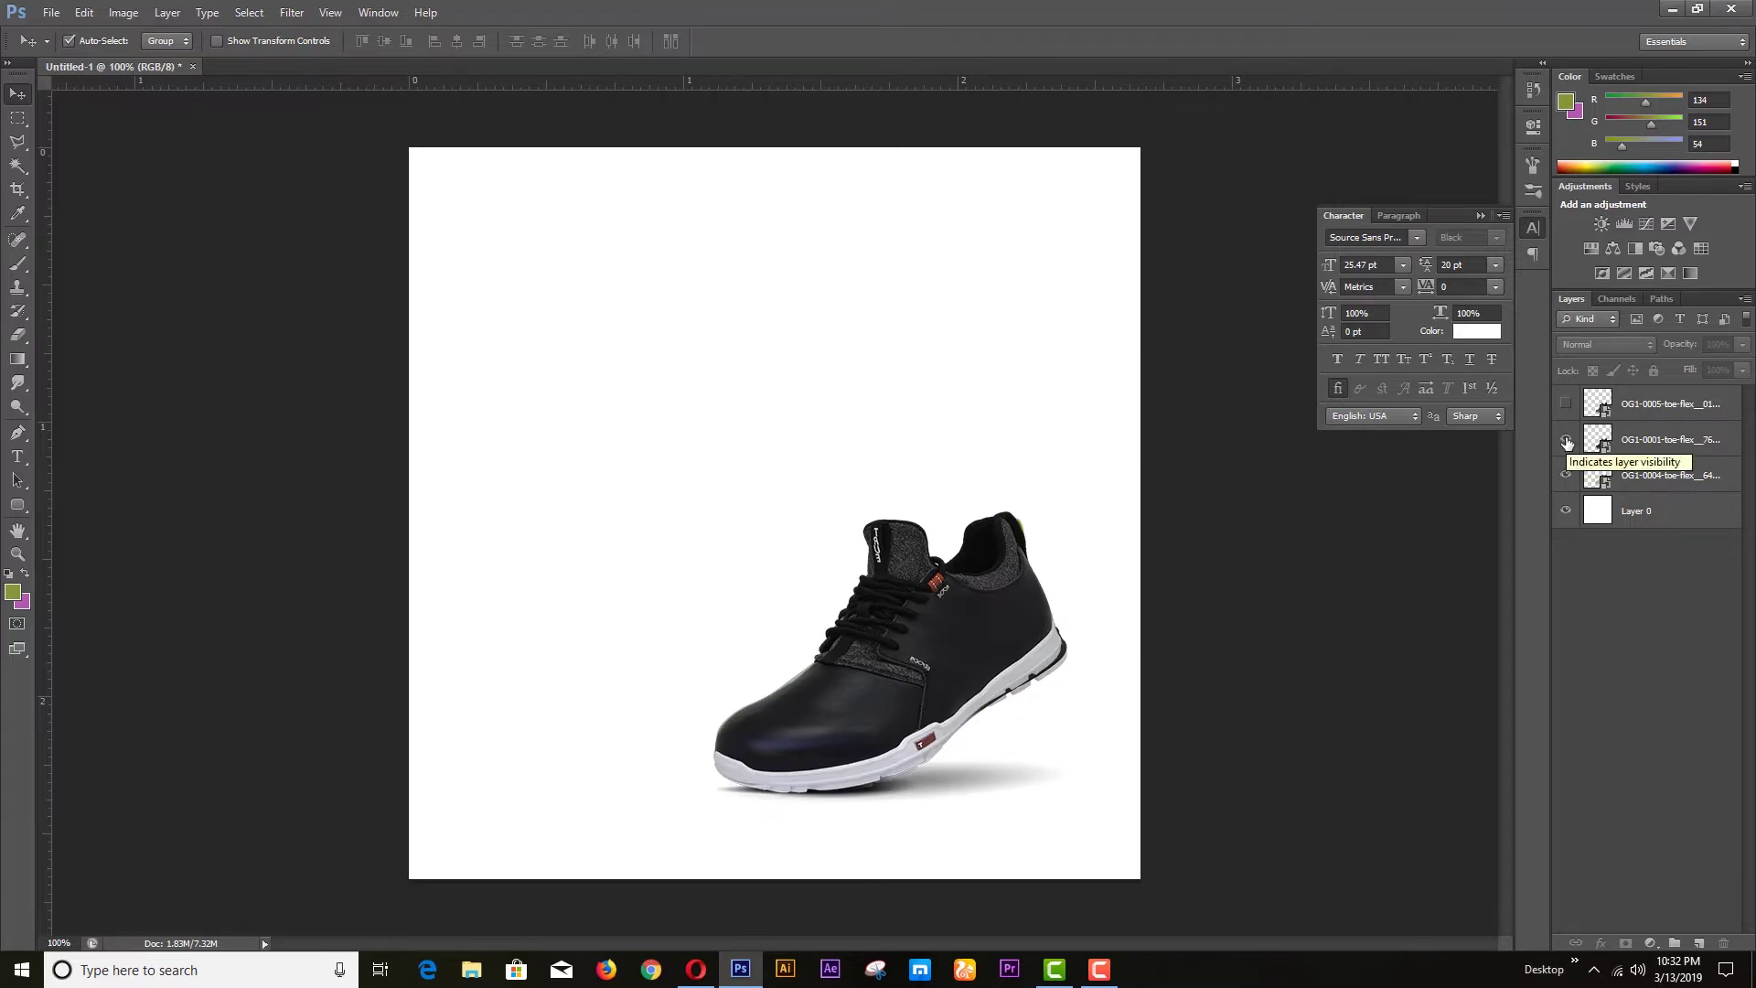
{"action": "left_click", "coordinate": [1566, 441]}
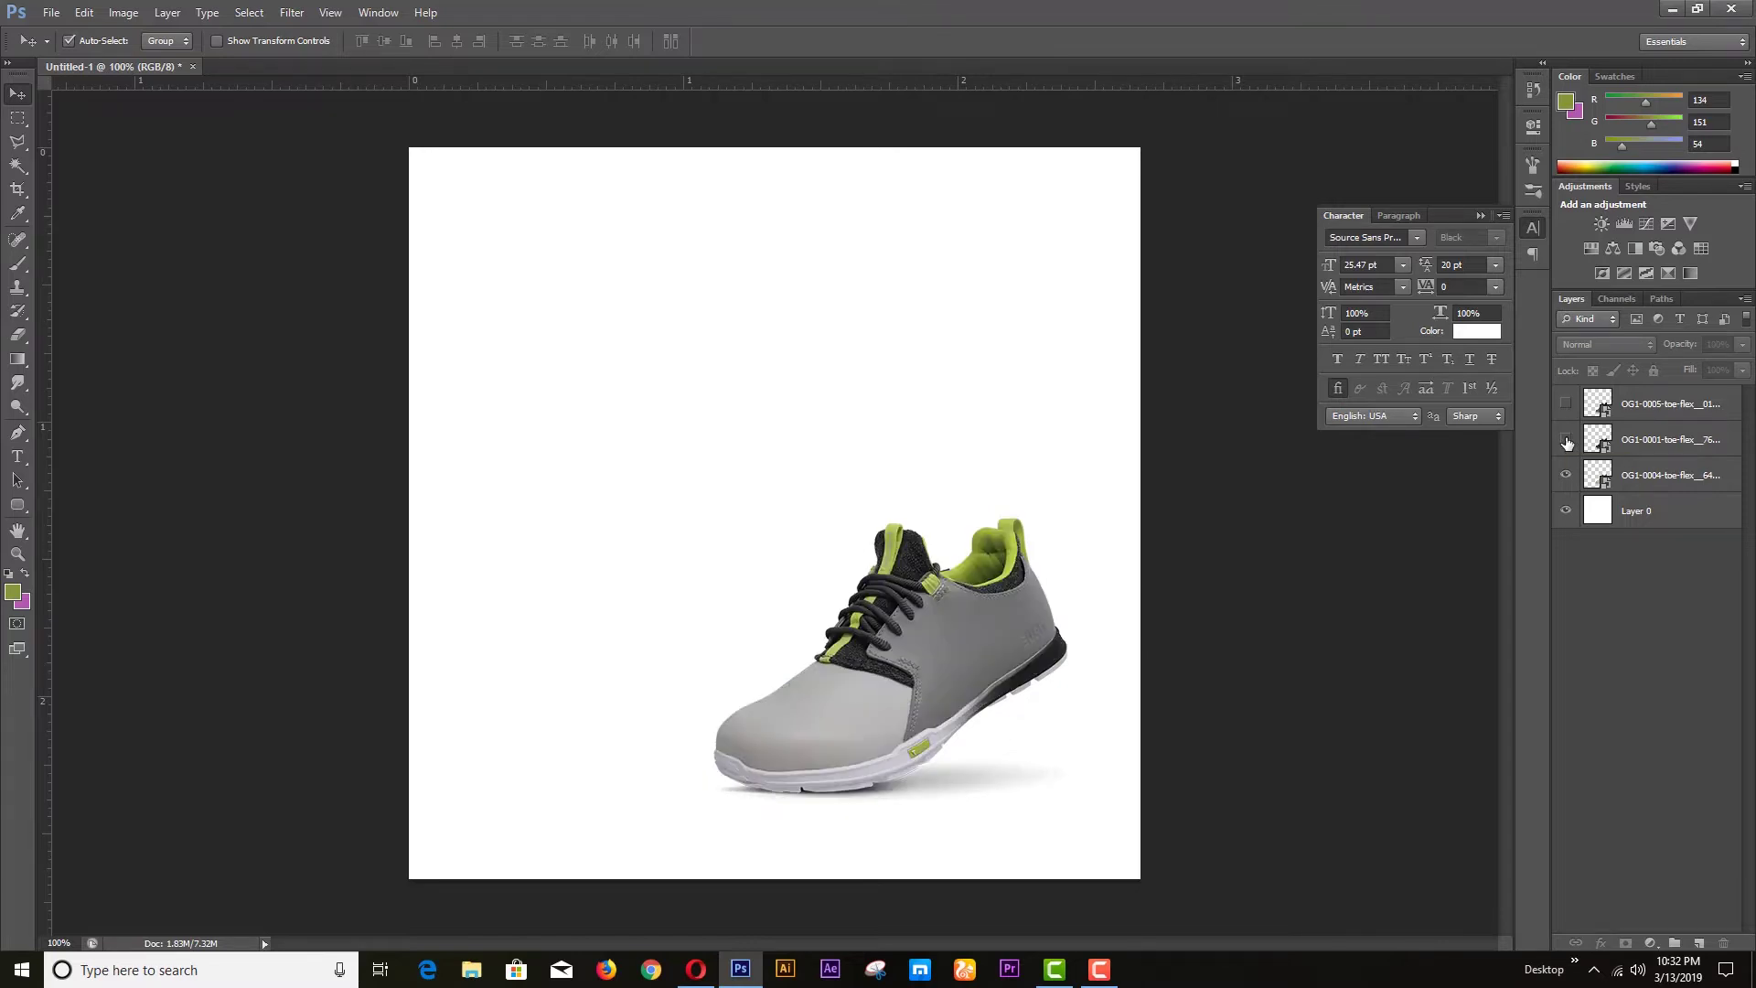
{"action": "left_click", "coordinate": [1628, 477]}
Step: Add a Color Overlay to Layer 0 using green b0be5d sampled from the tab on the grey shoe's tongue
{"action": "left_click", "coordinate": [1724, 514]}
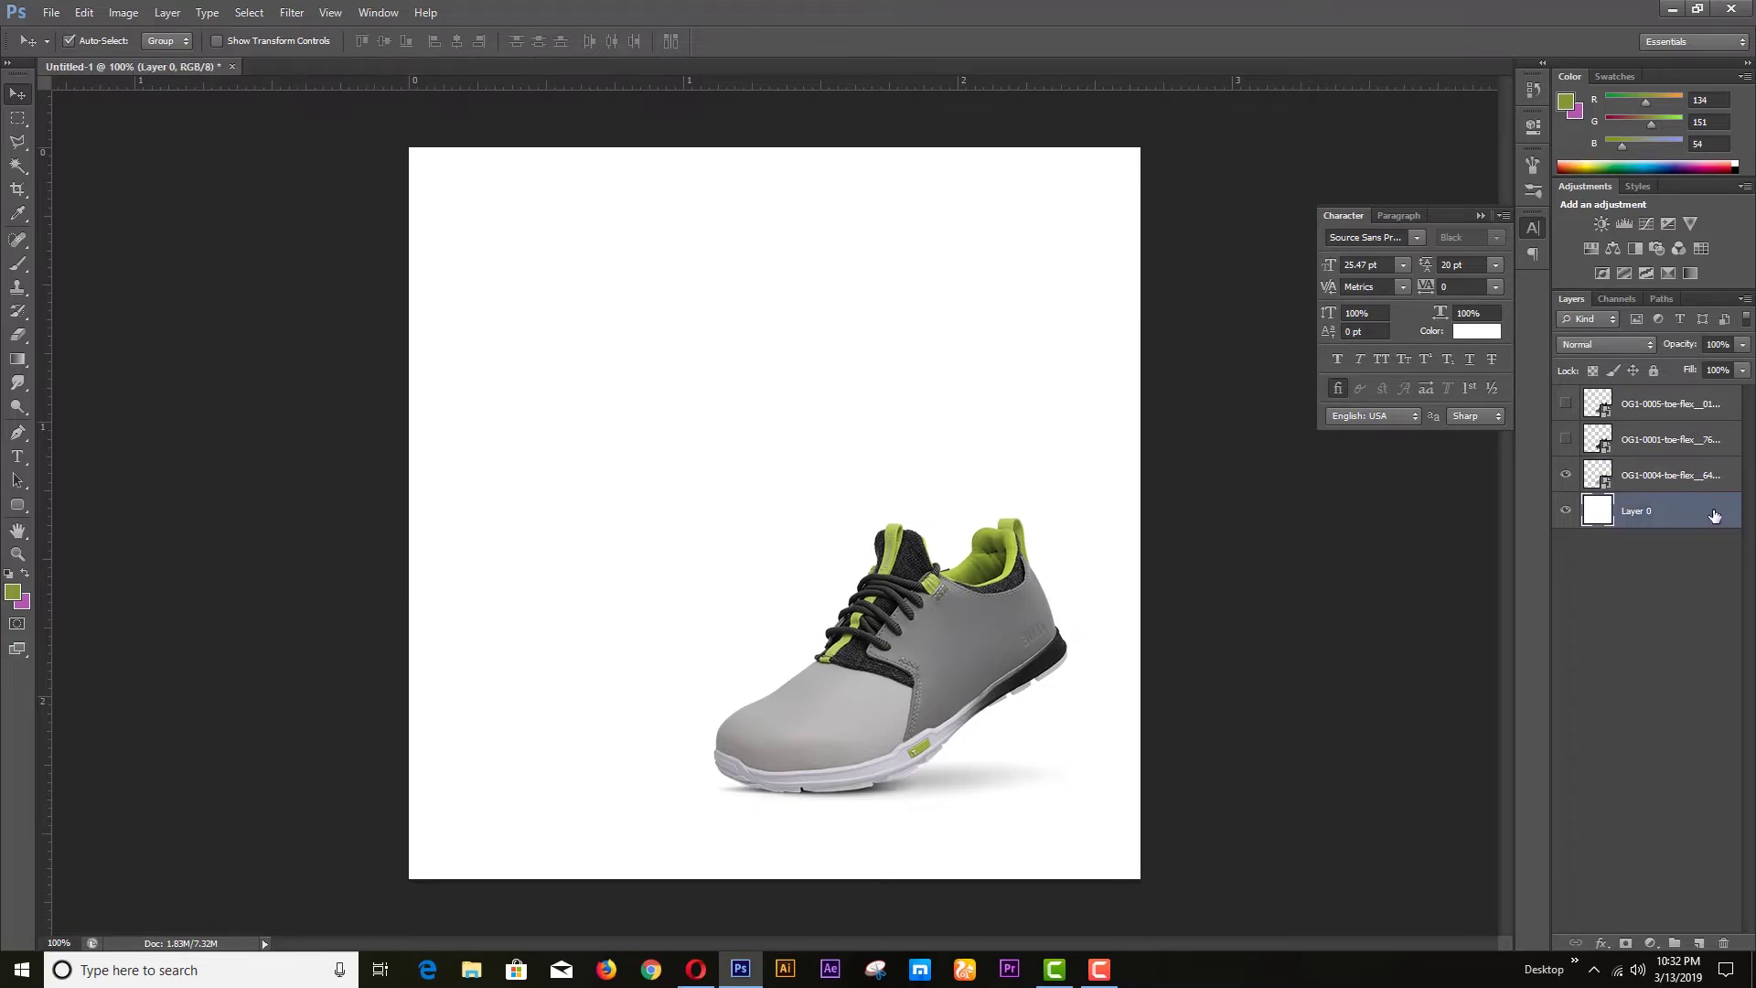
{"action": "double_click", "coordinate": [1714, 516]}
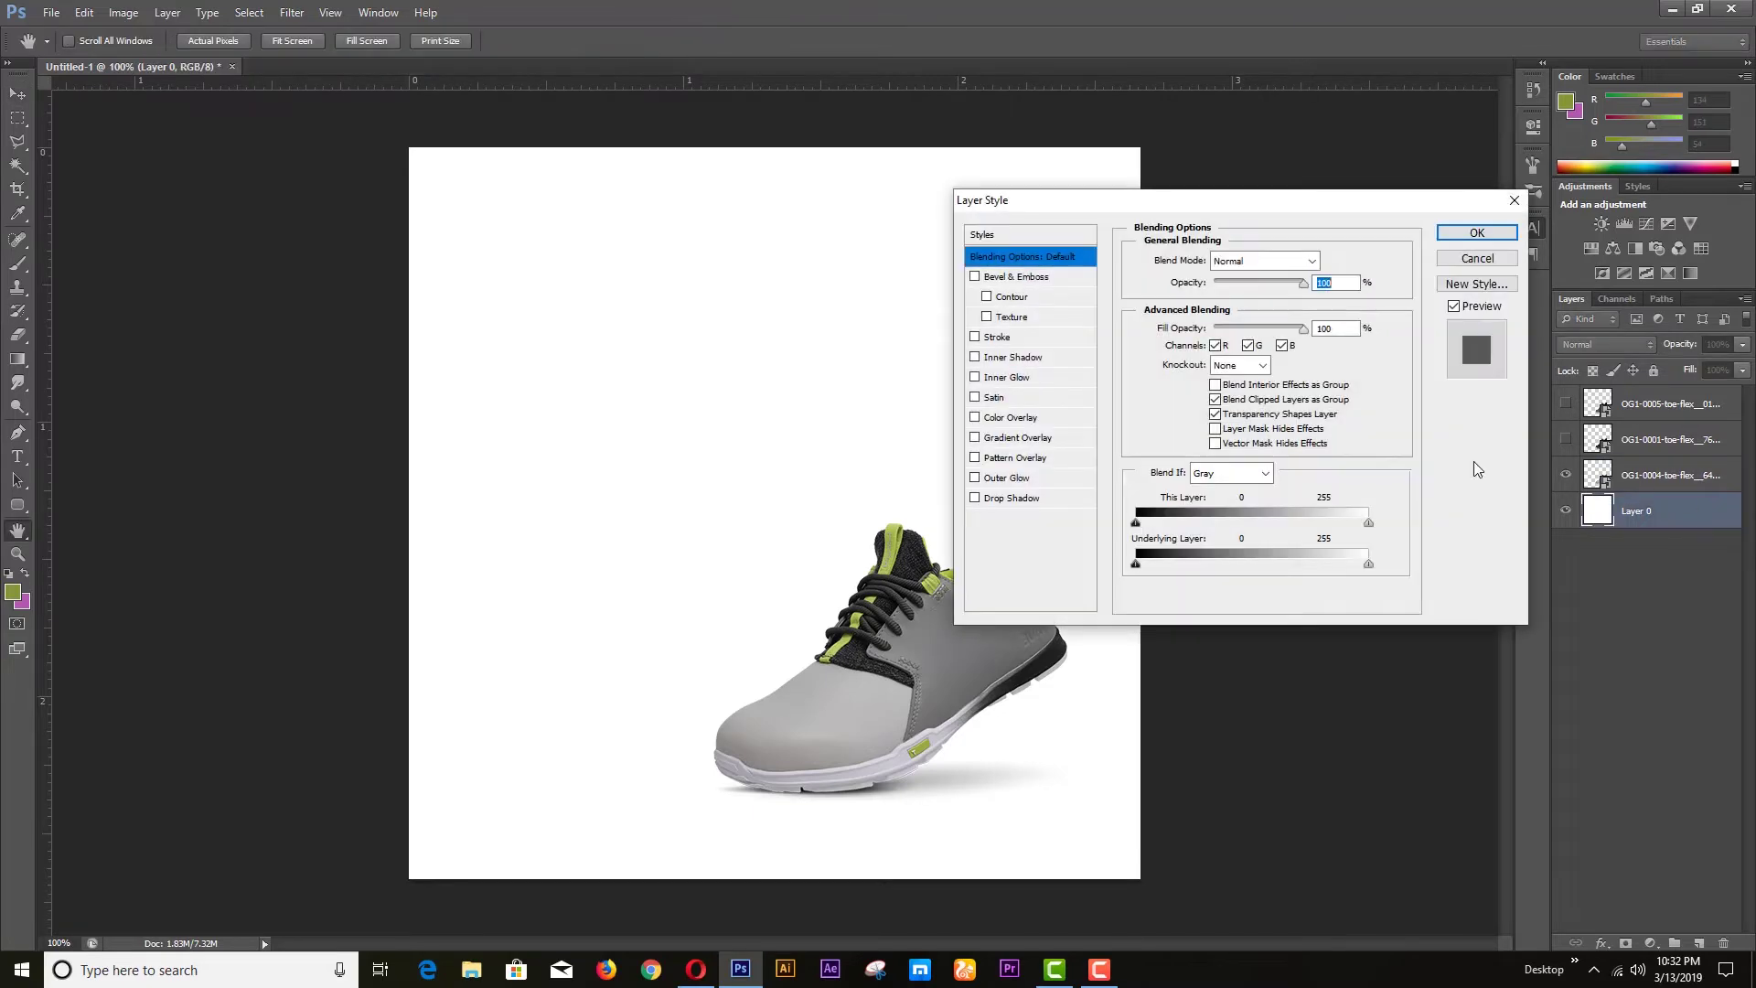
{"action": "left_click", "coordinate": [1032, 419]}
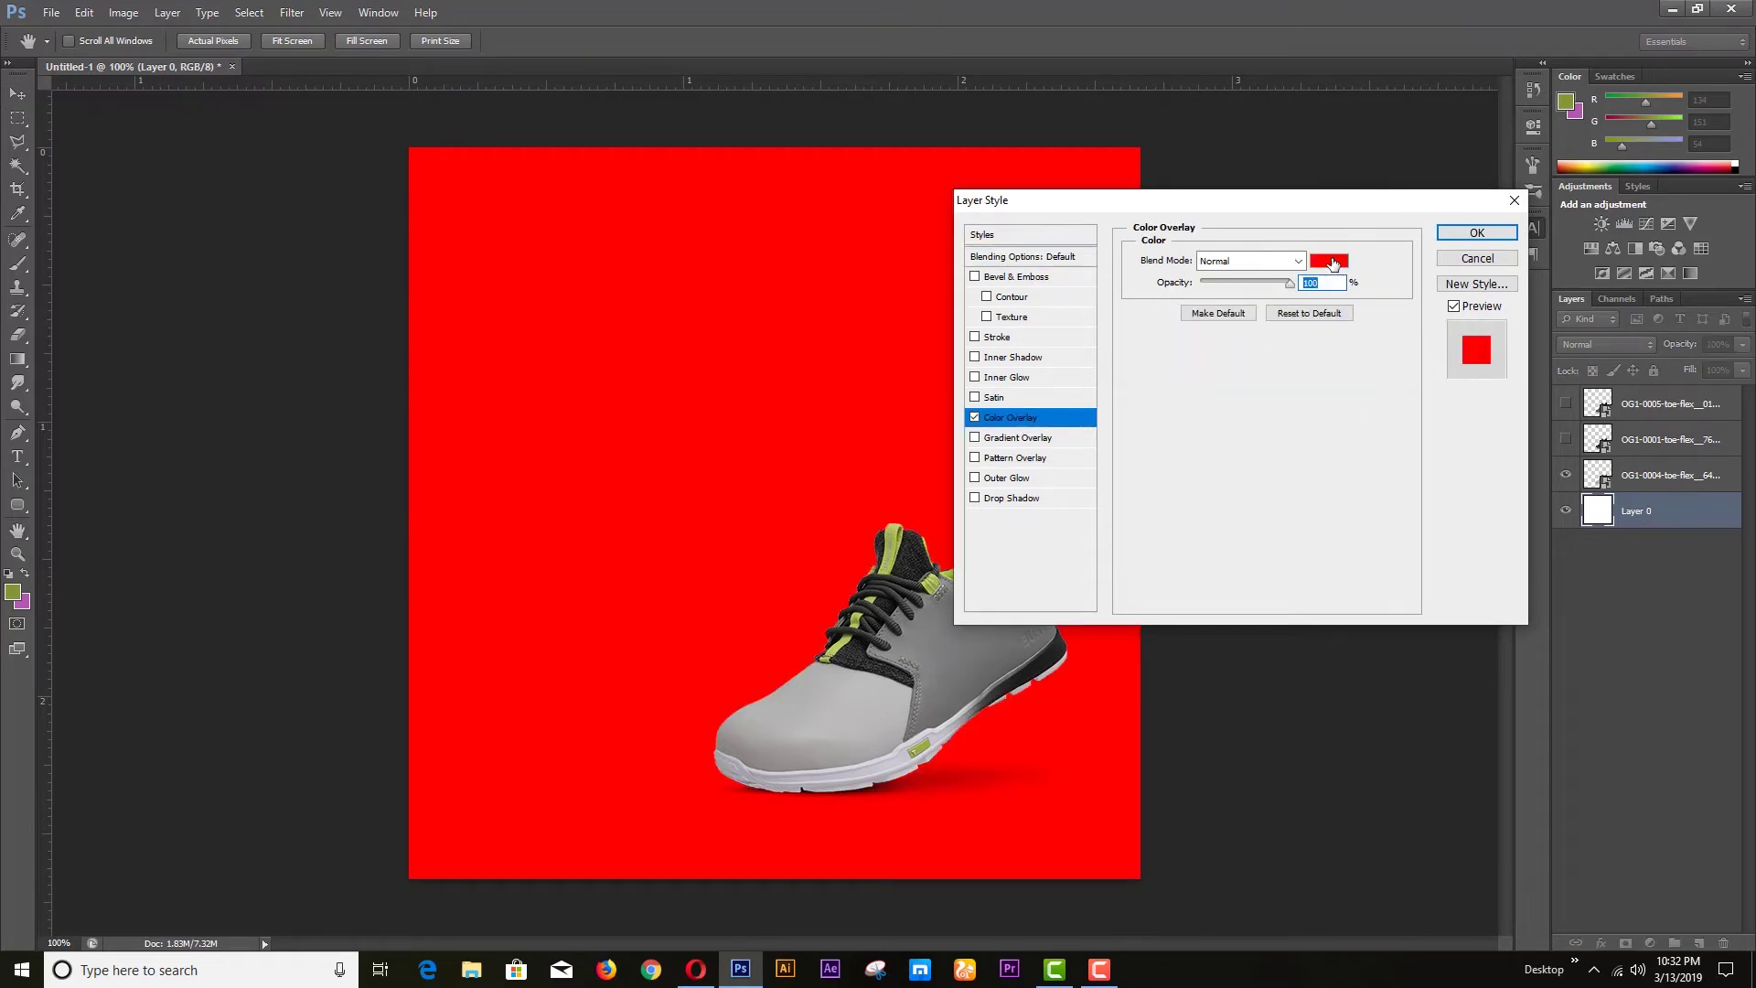
{"action": "left_click", "coordinate": [1331, 263]}
{"action": "left_click", "coordinate": [896, 527]}
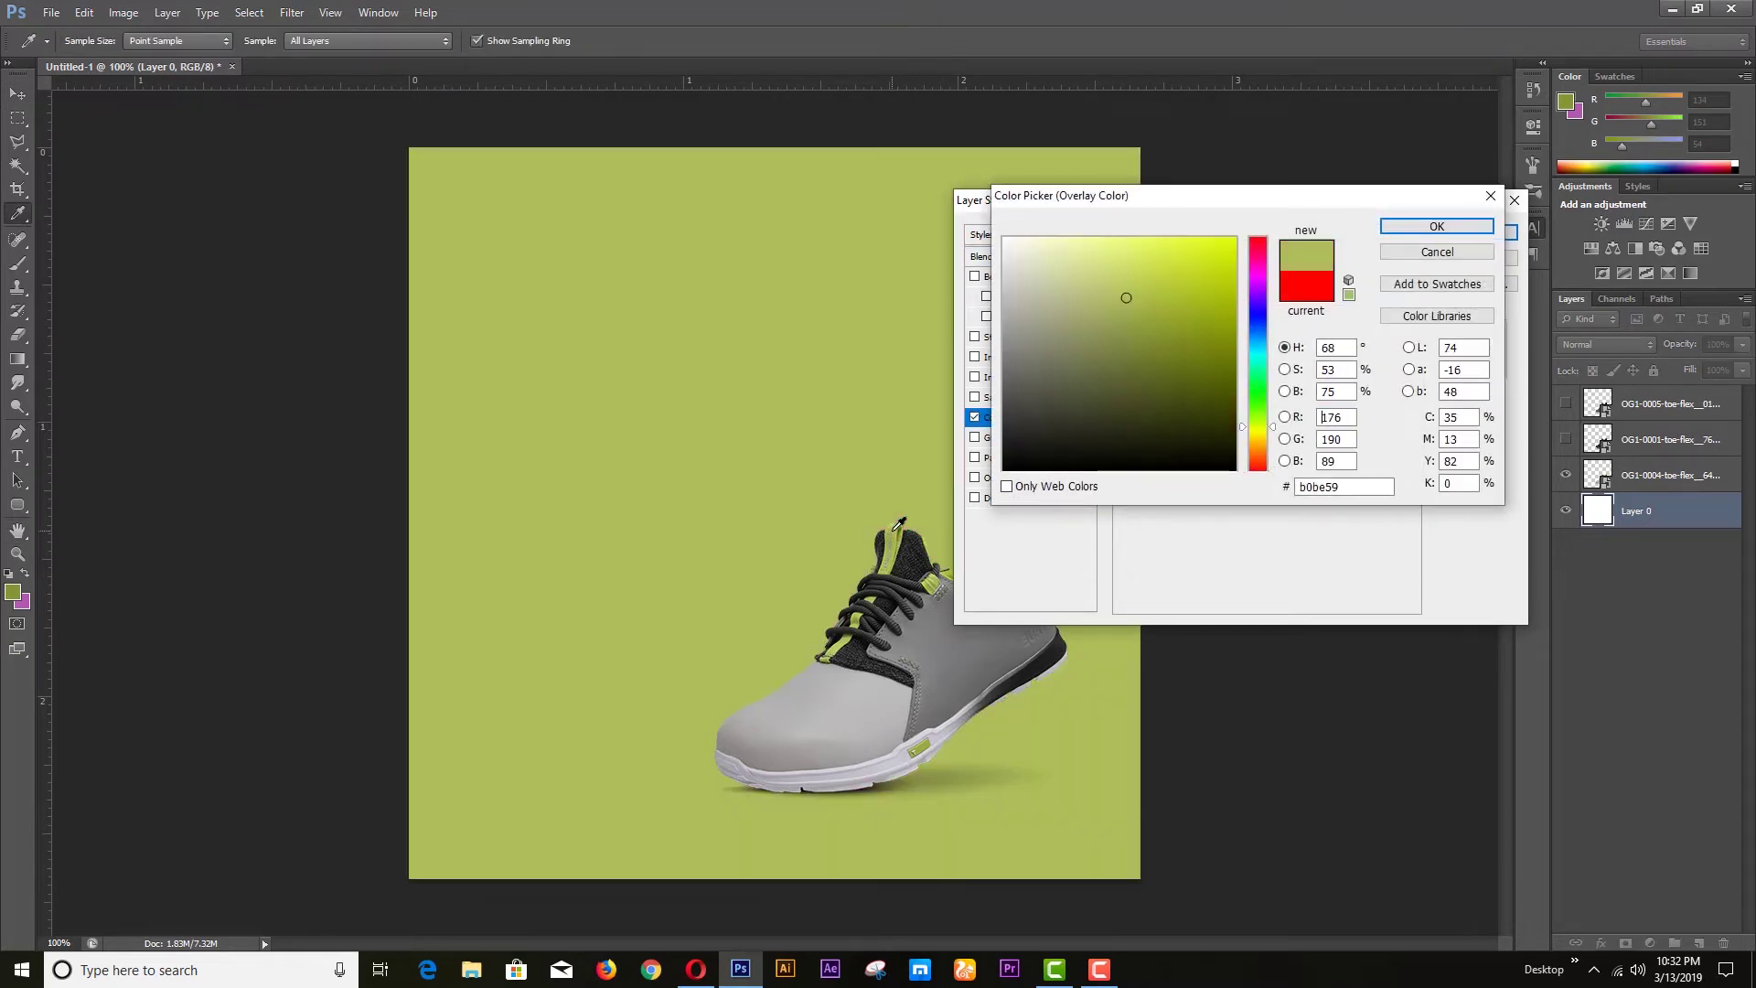
{"action": "left_click", "coordinate": [937, 579]}
{"action": "left_click_drag", "start_coordinate": [1115, 203], "coordinate": [1270, 96]}
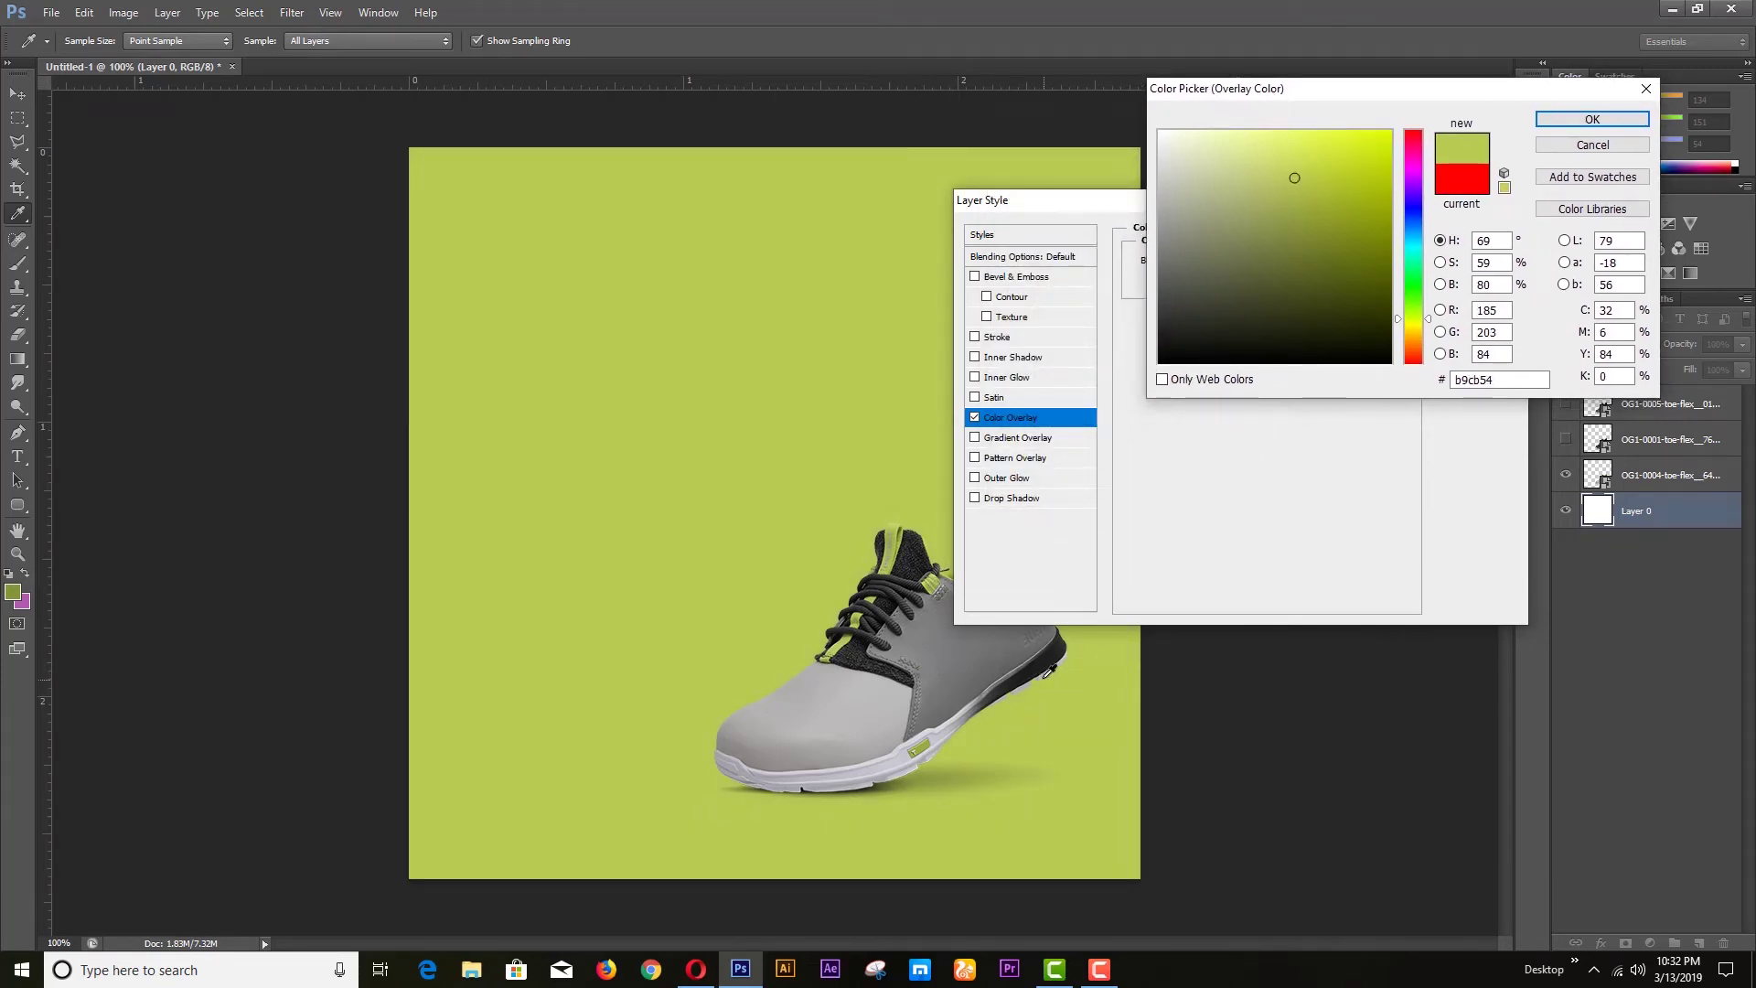
{"action": "left_click", "coordinate": [993, 698]}
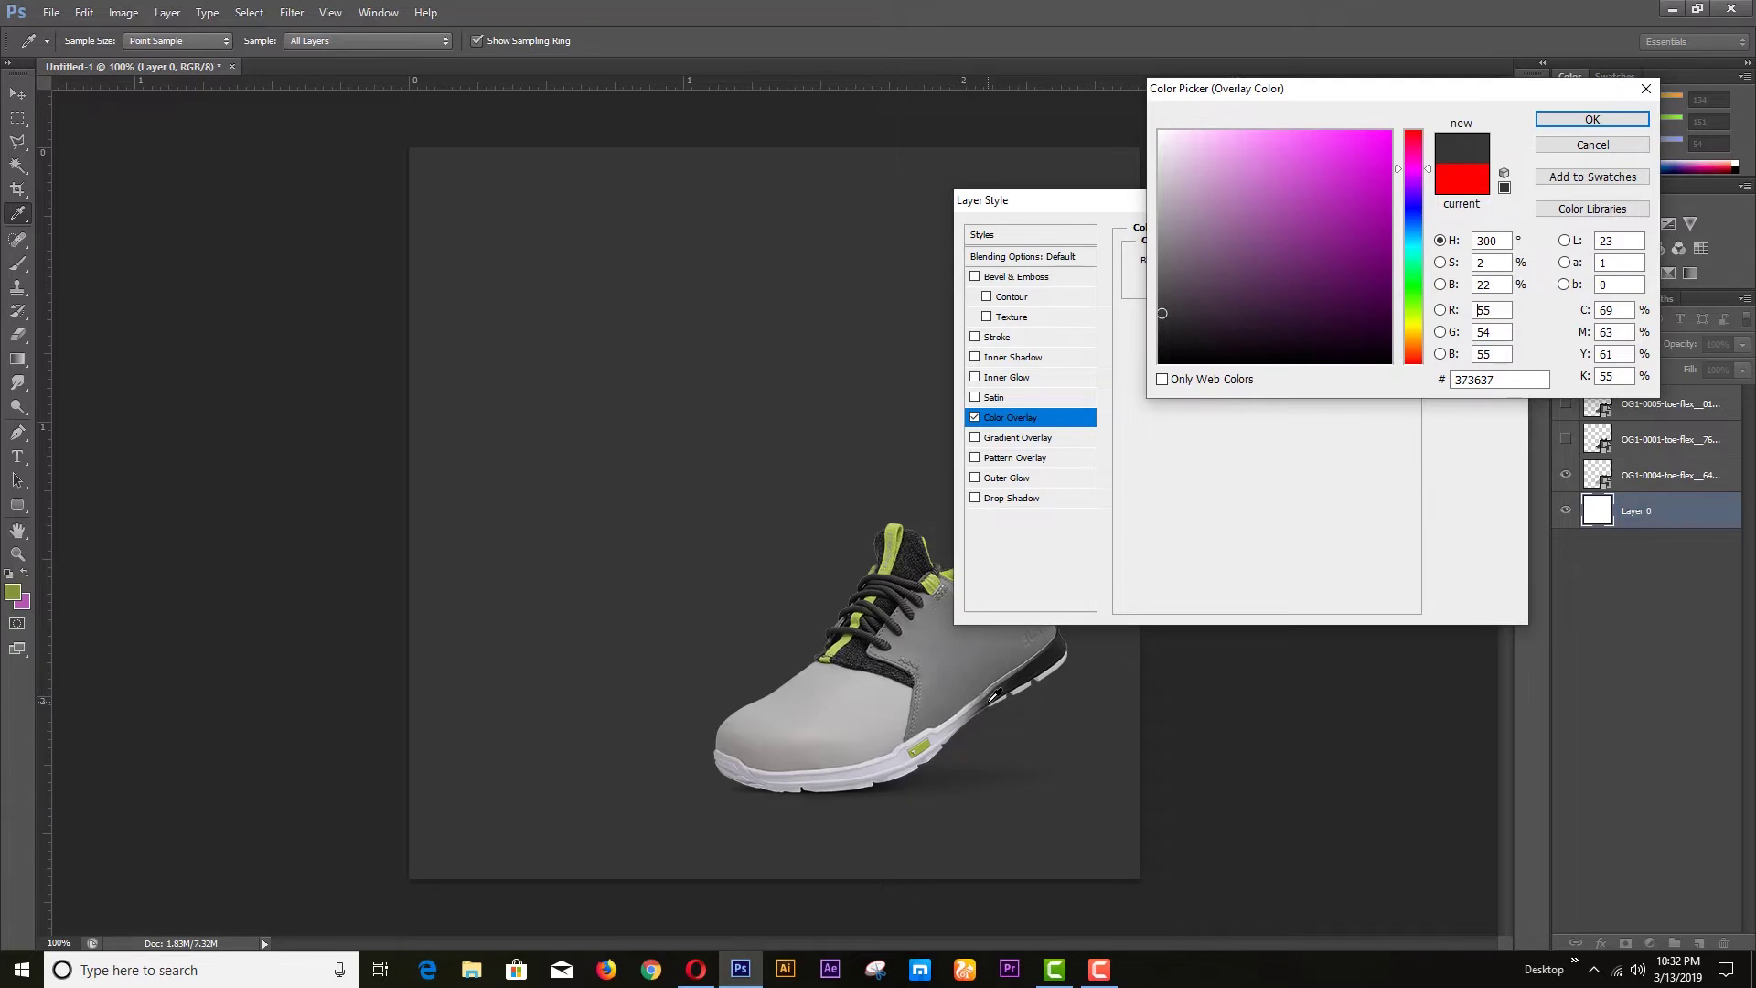
{"action": "left_click", "coordinate": [898, 539]}
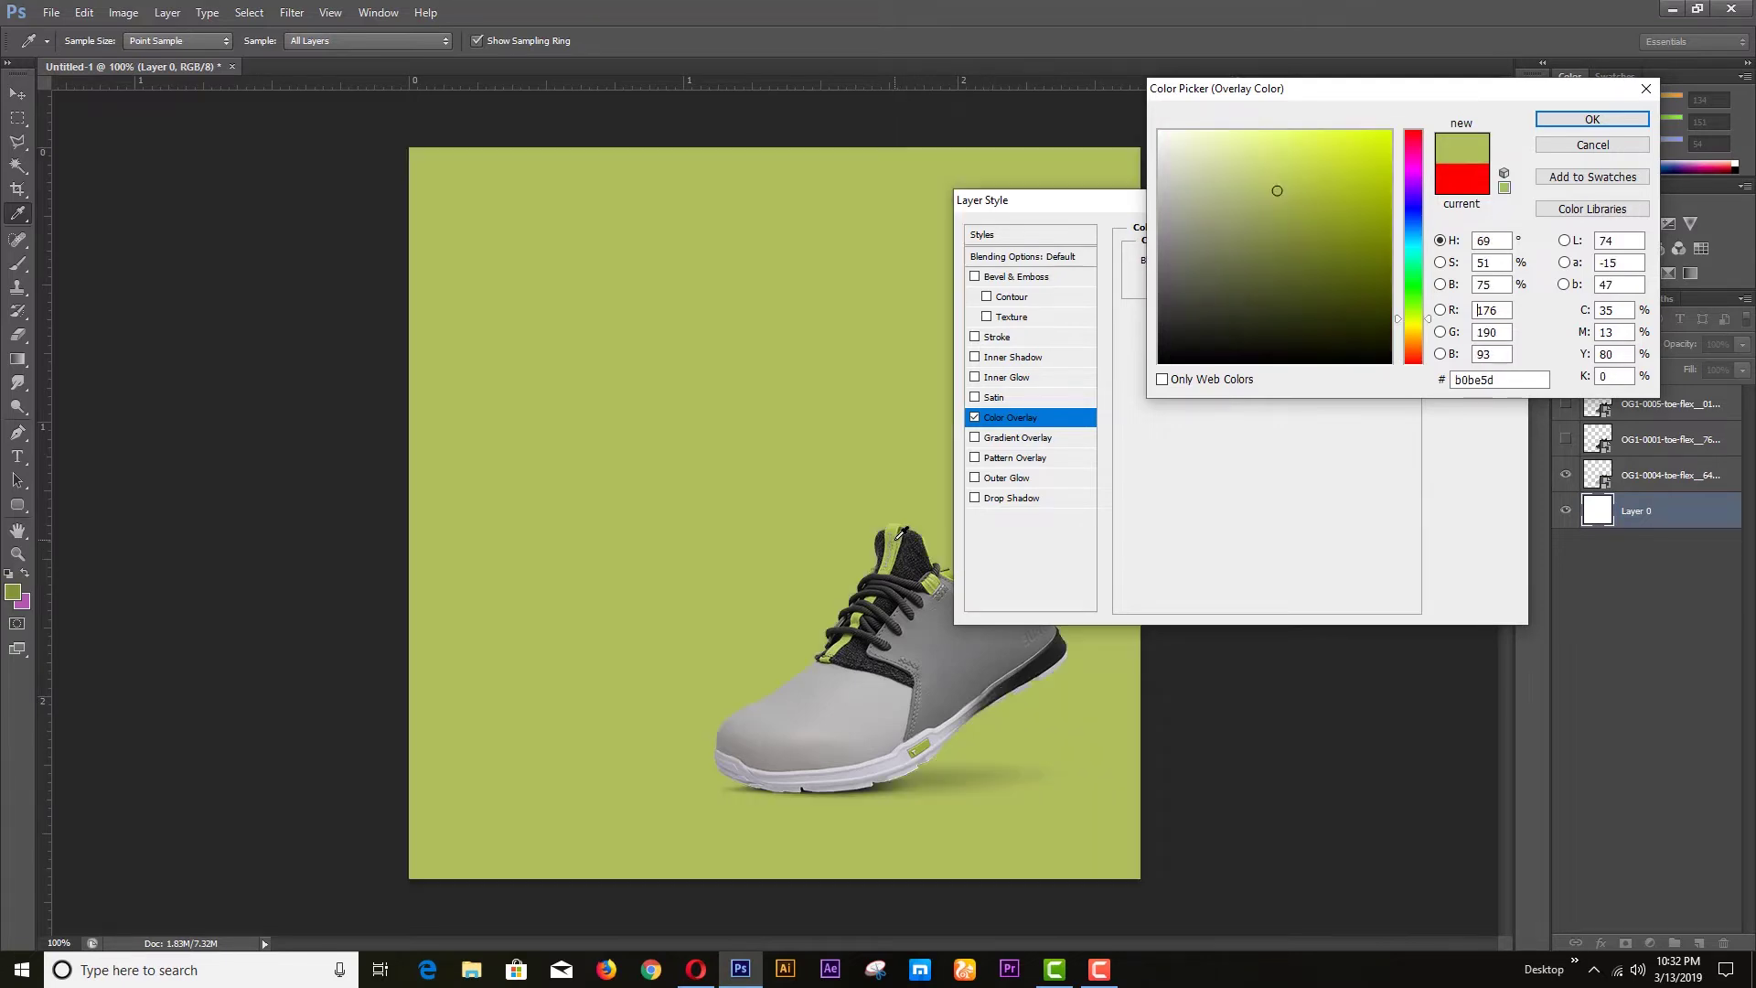
{"action": "left_click", "coordinate": [1592, 118]}
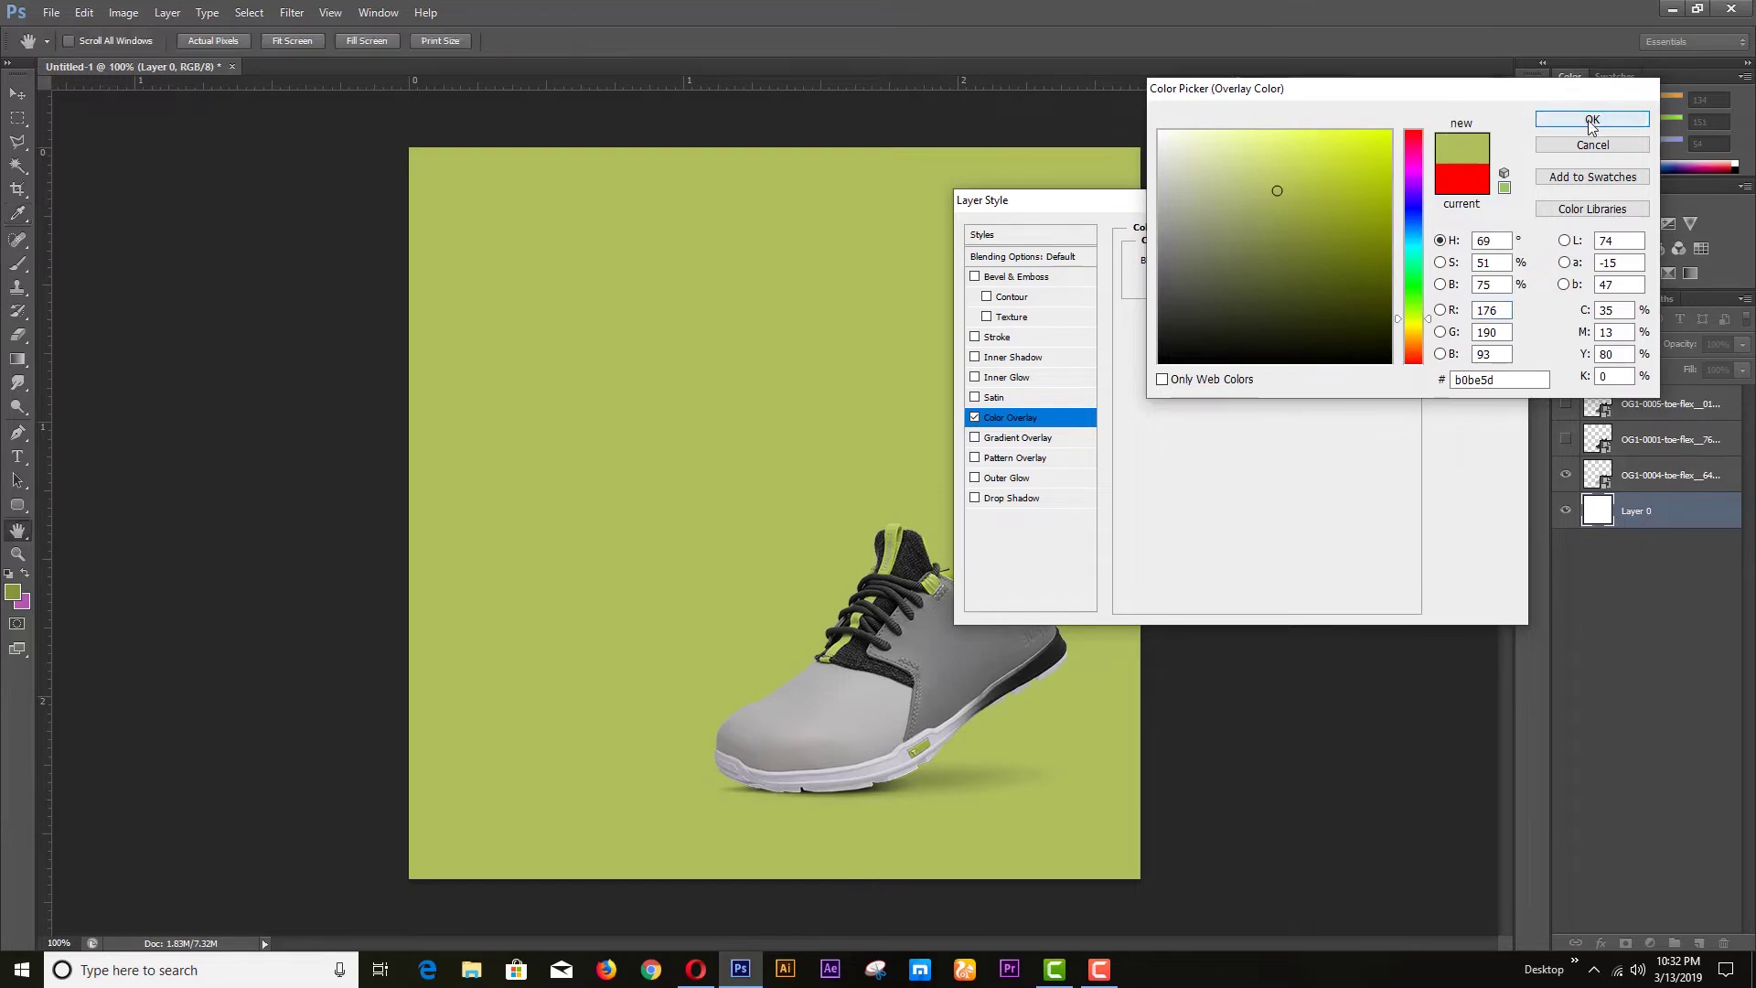
{"action": "left_click", "coordinate": [1466, 234]}
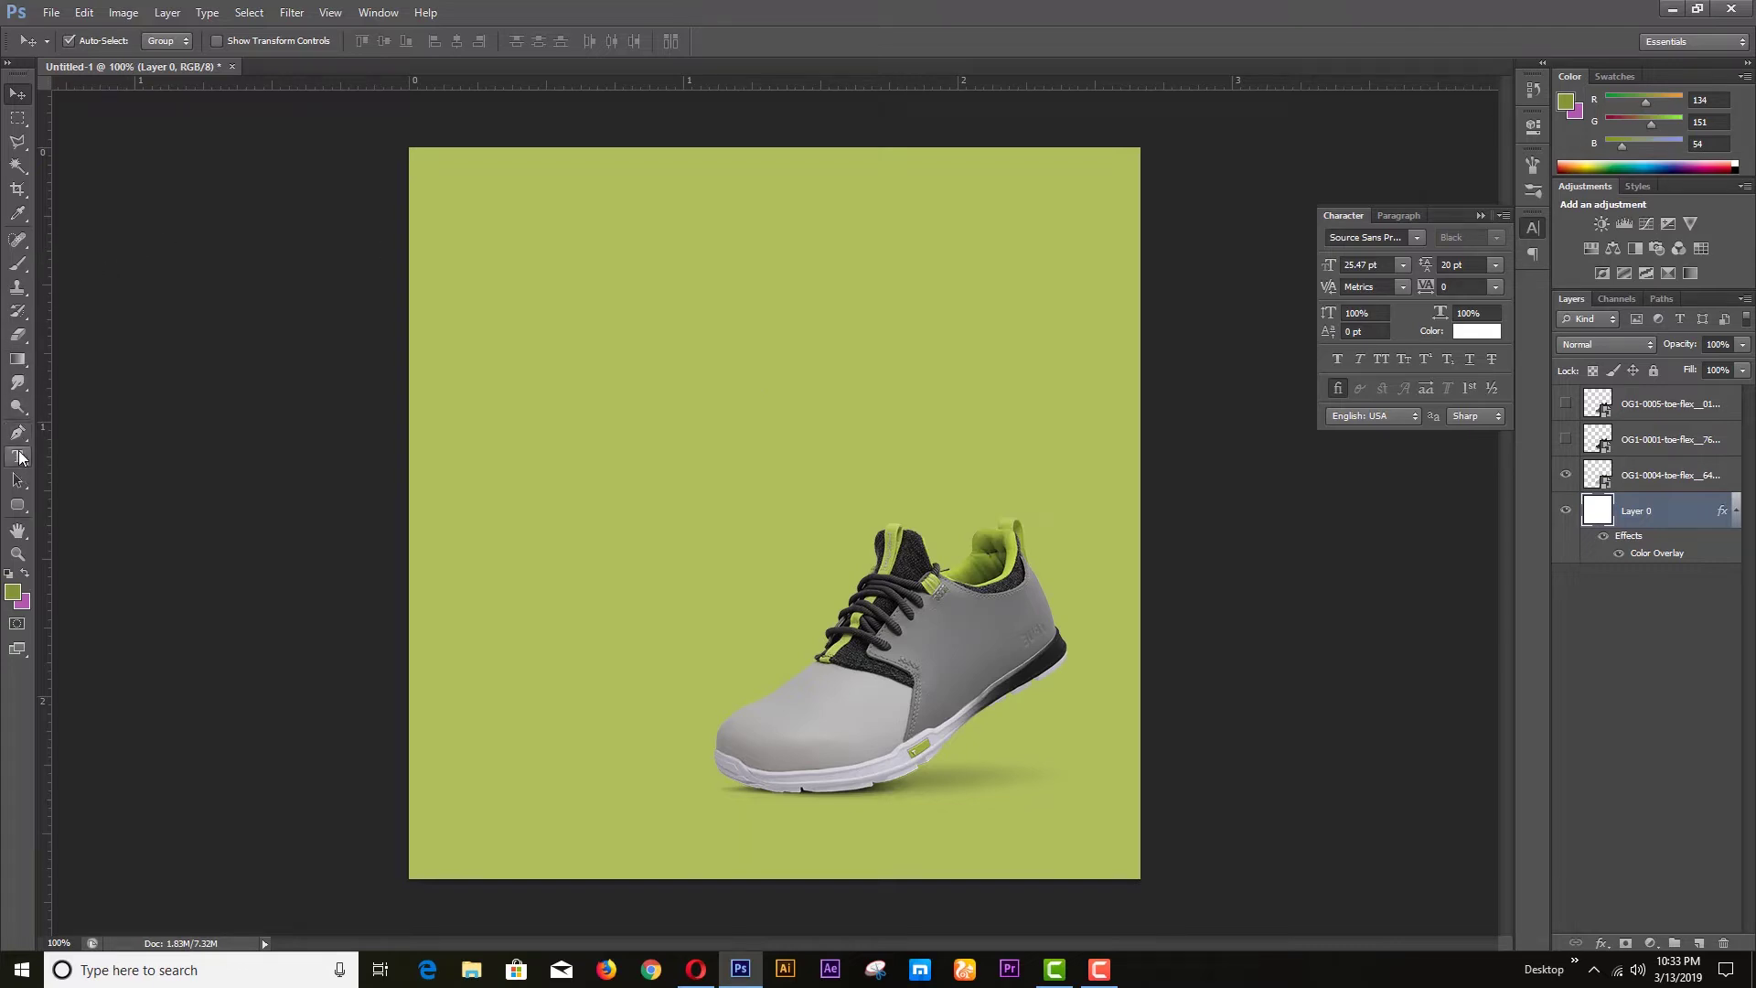
Step: Show the two hidden shoe layers again
{"action": "left_click", "coordinate": [1565, 403]}
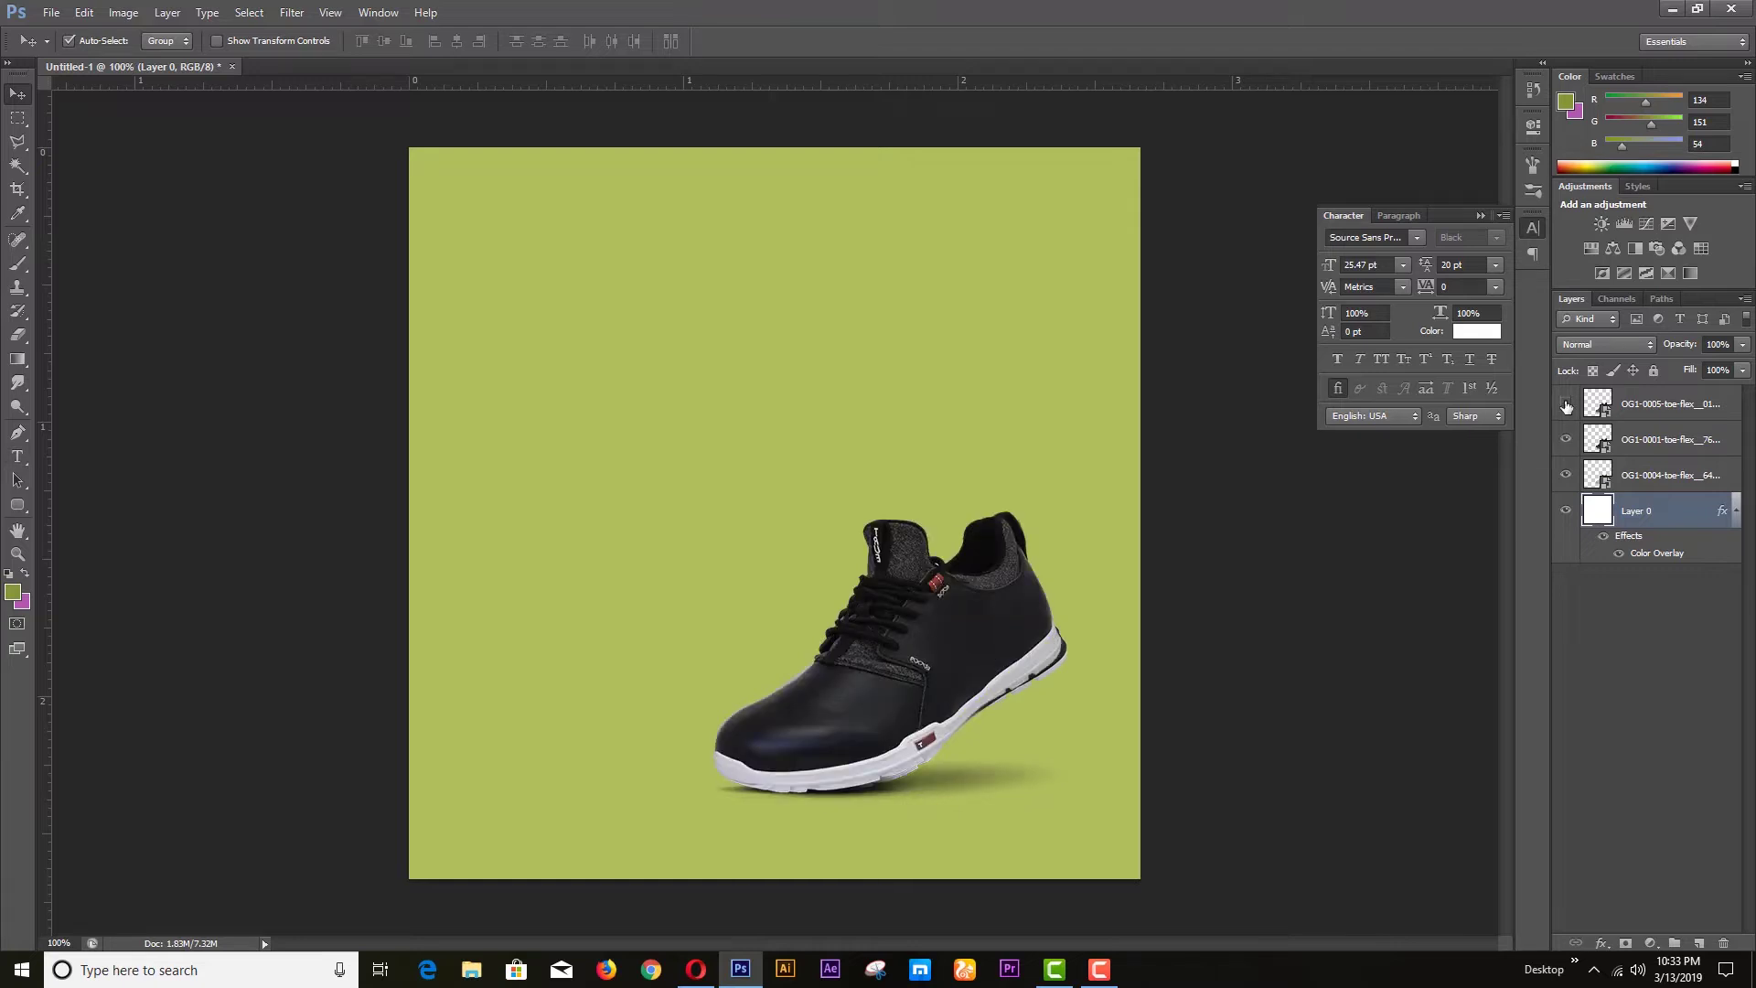
{"action": "key", "text": "t"}
{"action": "key", "text": "alt+z"}
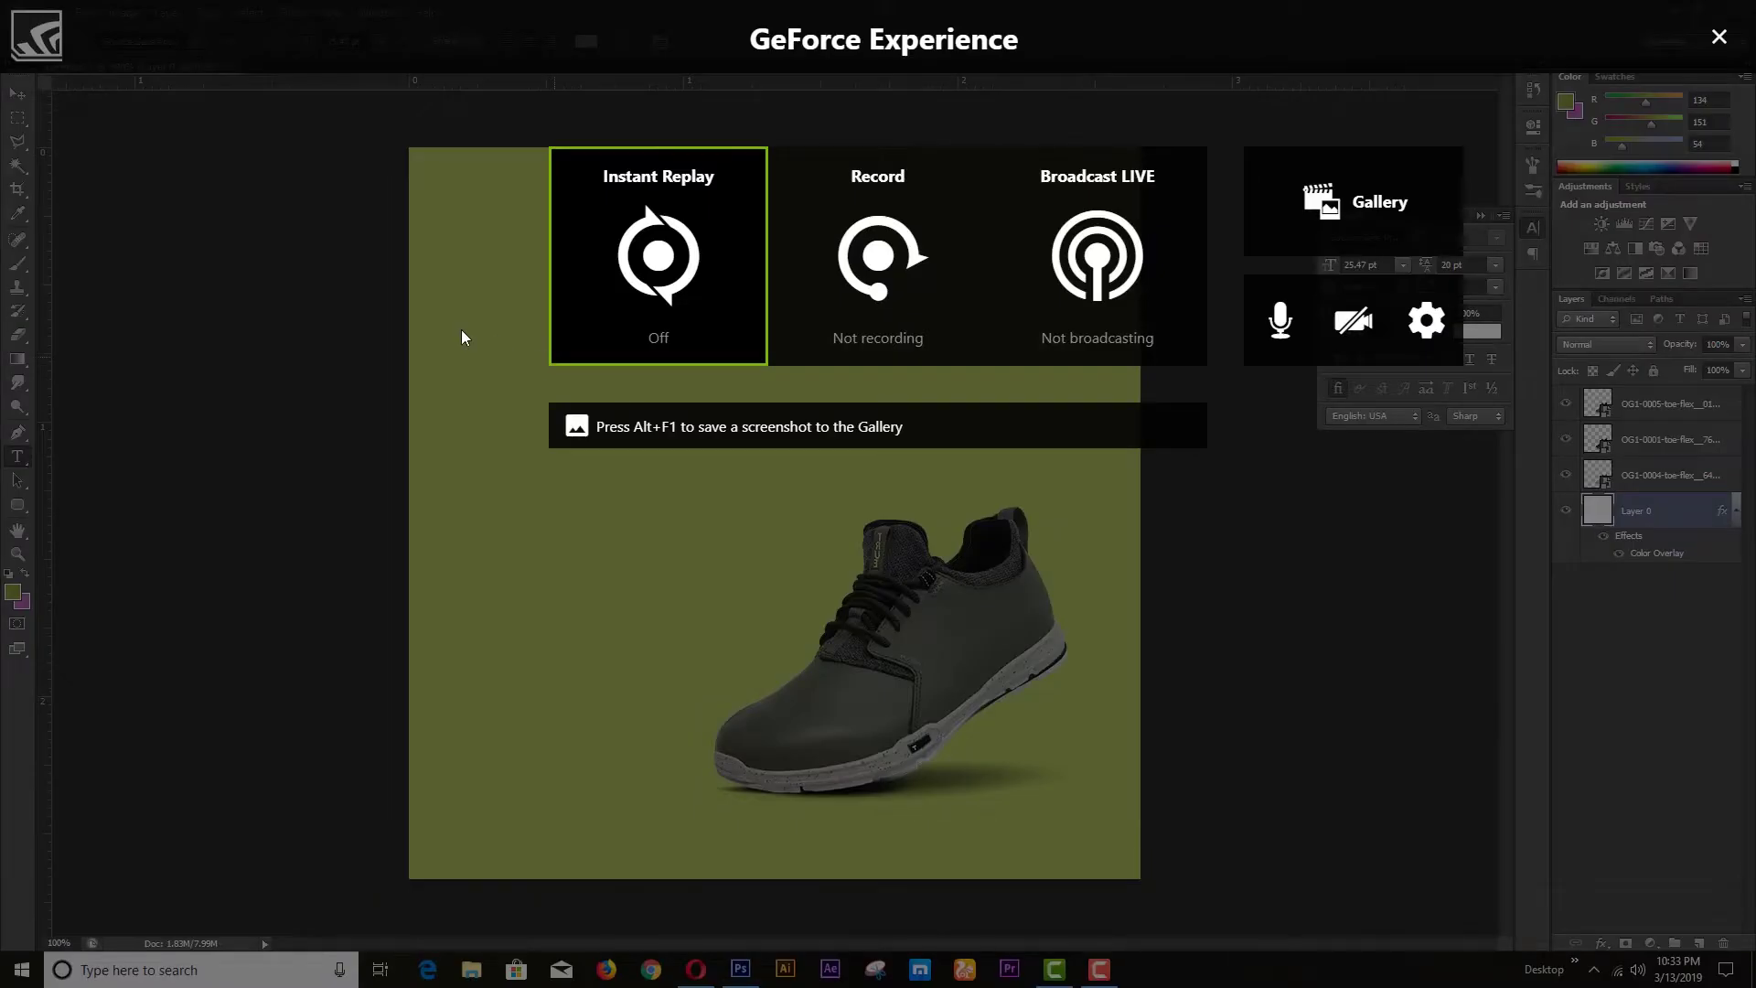
{"action": "key", "text": "alt+z"}
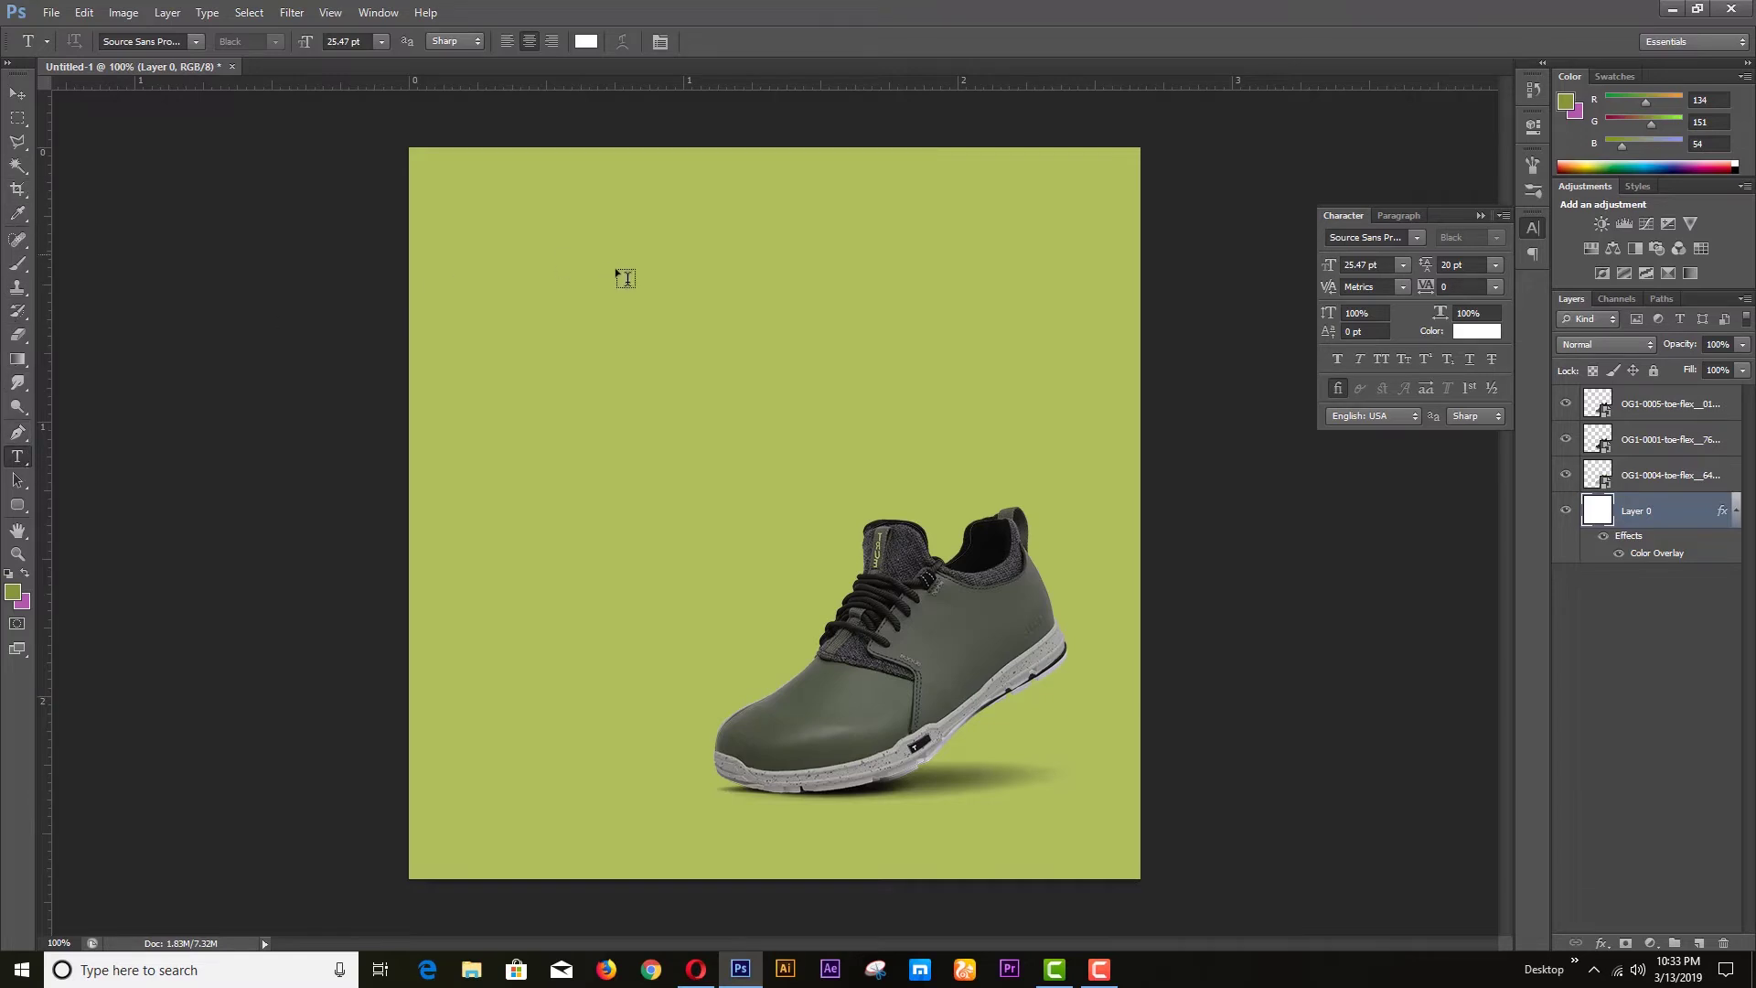
Step: Add the white text "SUMMER" and scale it down to about 16.28 pt in the canvas's upper-left area
{"action": "left_click", "coordinate": [552, 310]}
{"action": "type", "text": "SUMMER"}
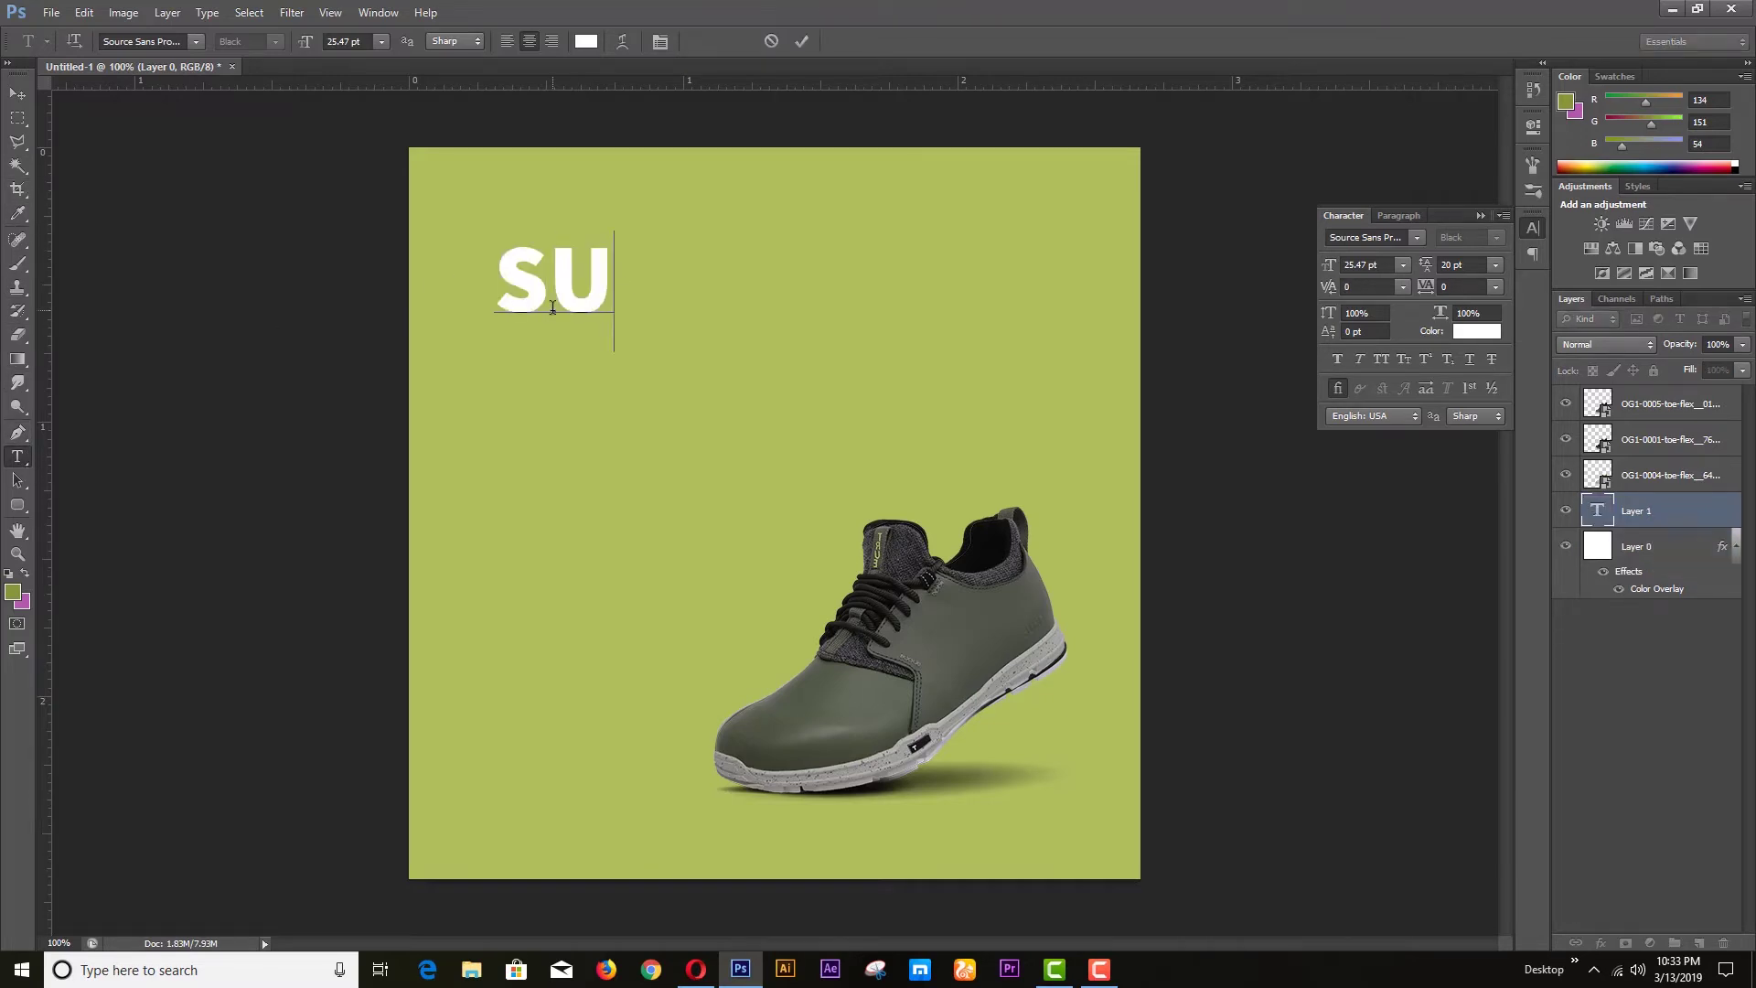
{"action": "left_click", "coordinate": [17, 93]}
{"action": "left_click_drag", "start_coordinate": [644, 299], "coordinate": [747, 294]}
{"action": "key", "text": "ctrl+t"}
{"action": "left_click_drag", "start_coordinate": [848, 224], "coordinate": [700, 310]}
{"action": "key", "text": "Return"}
Step: Replace the wording of the SUMMER text copy below the original with "SALE"
{"action": "key", "text": "t"}
{"action": "left_click_drag", "start_coordinate": [515, 304], "coordinate": [912, 311]}
{"action": "type", "text": "ALE"}
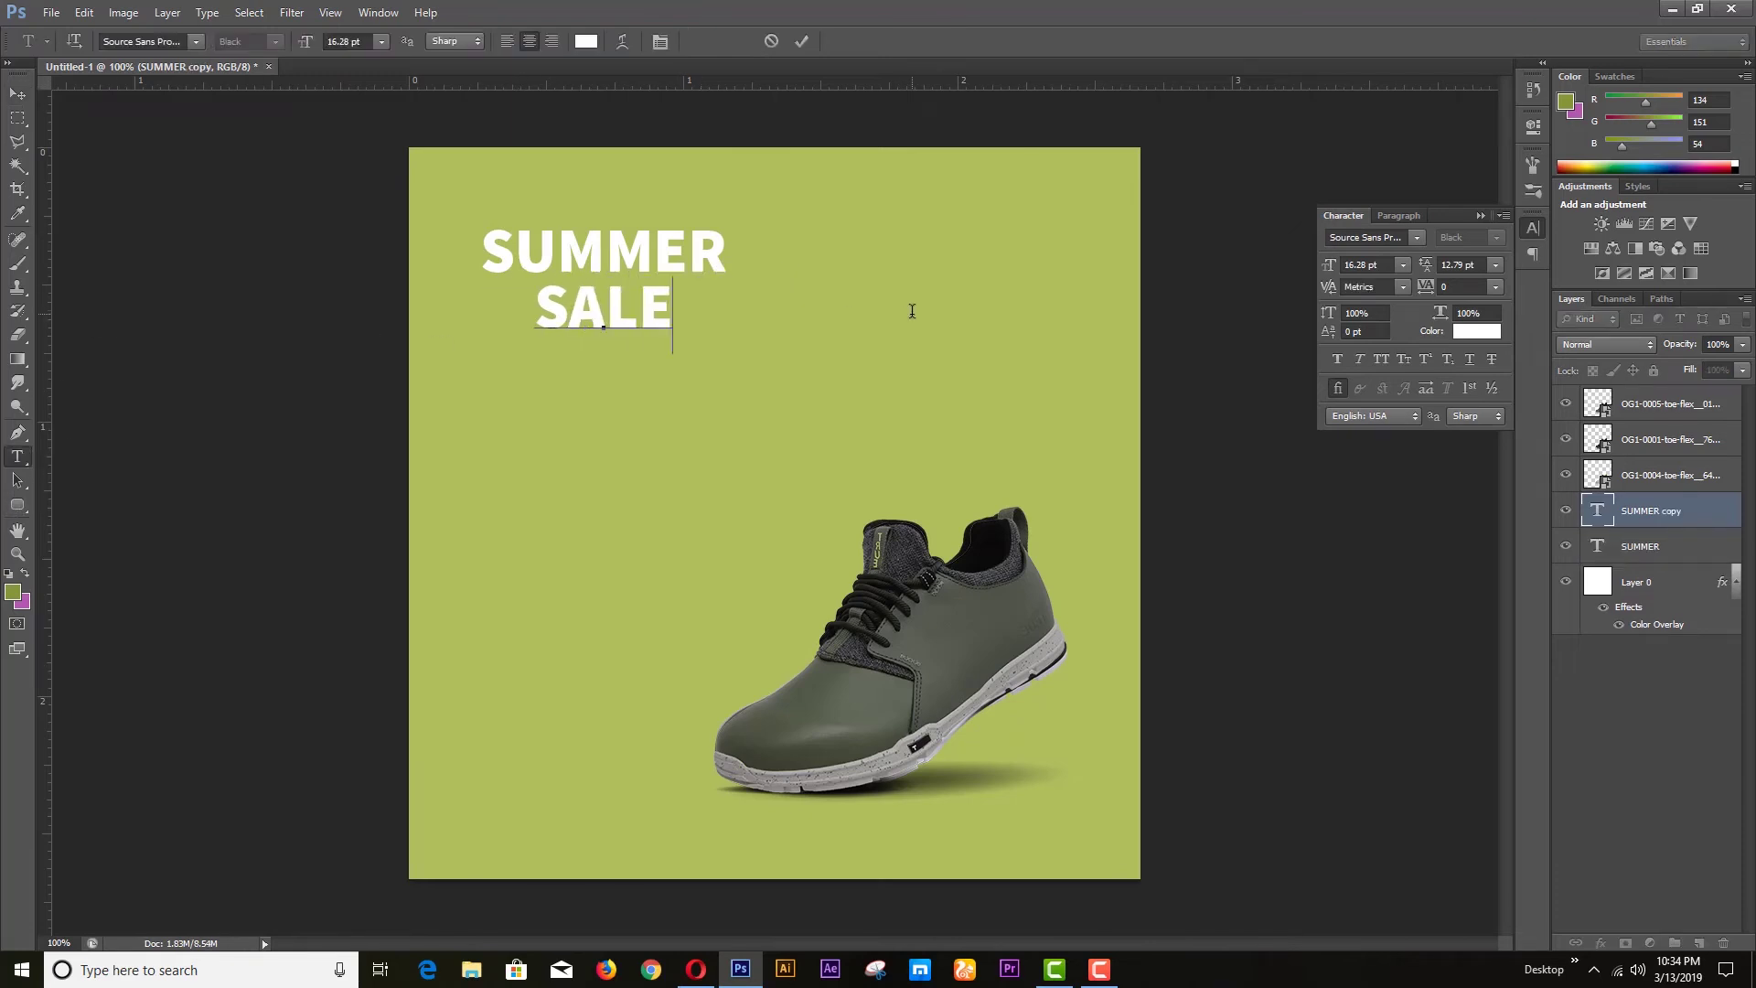
Step: Enlarge the SALE text to about 29.27 pt directly beneath SUMMER, matching its width
{"action": "left_click", "coordinate": [16, 96]}
{"action": "left_click_drag", "start_coordinate": [658, 328], "coordinate": [740, 413]}
{"action": "key", "text": "ctrl+t"}
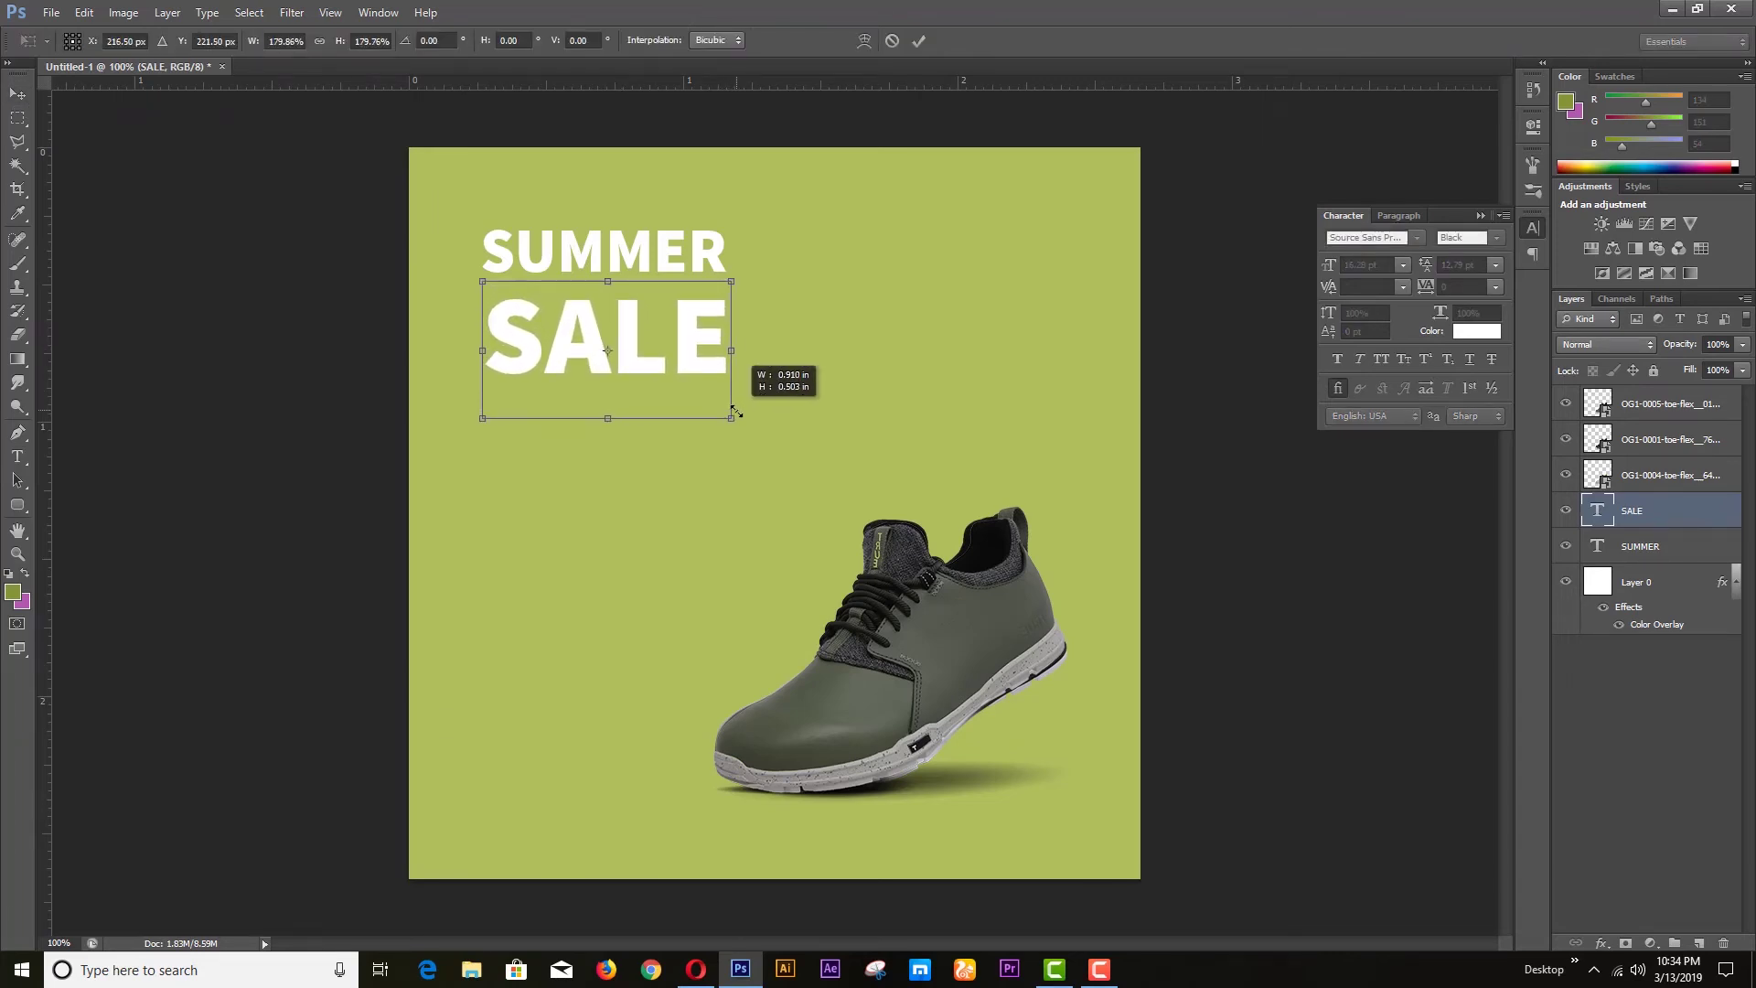
{"action": "key", "text": "Return"}
Step: Duplicate the SALE text further down the canvas and replace the copy's wording with "UPTO"
{"action": "left_click_drag", "start_coordinate": [694, 359], "coordinate": [691, 479]}
{"action": "key", "text": "t"}
{"action": "left_click_drag", "start_coordinate": [473, 513], "coordinate": [829, 448]}
{"action": "type", "text": "upto"}
{"action": "key", "text": "BackSpace"}
{"action": "key", "text": "BackSpace"}
{"action": "key", "text": "BackSpace"}
{"action": "key", "text": "BackSpace"}
{"action": "type", "text": "UPTO"}
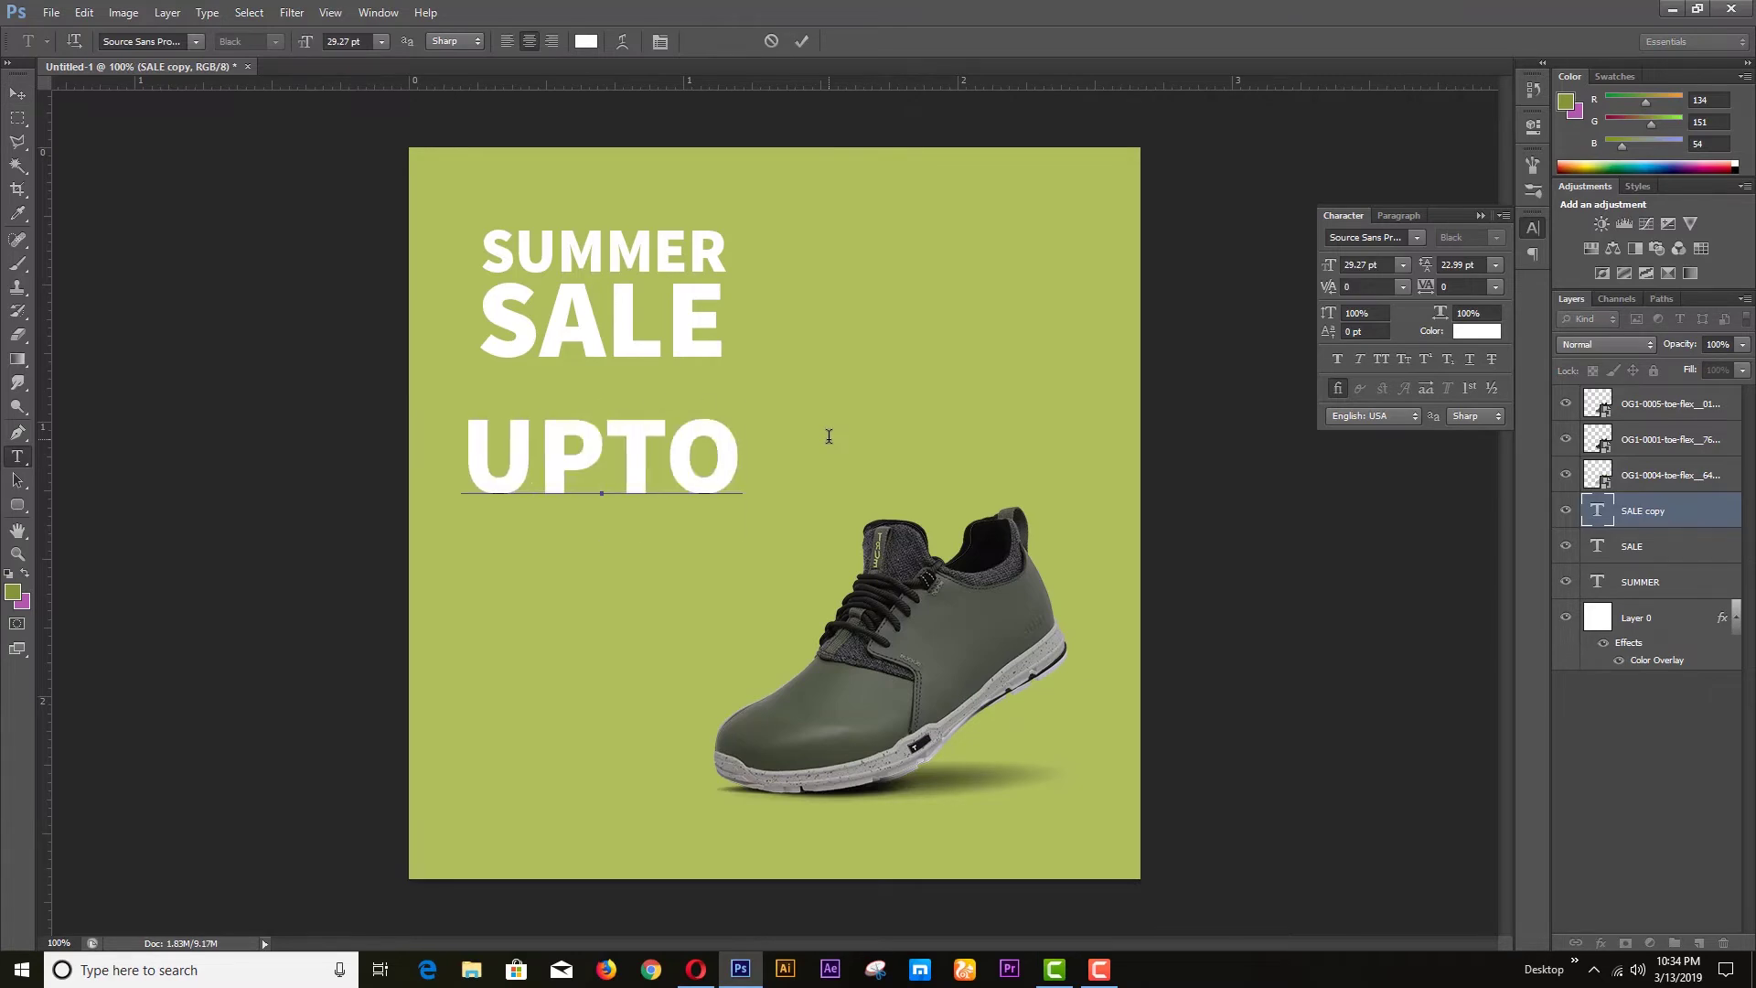
Step: Scale the UPTO text to about 30%, rotate it -90° and place it under the left edge of SALE
{"action": "left_click", "coordinate": [17, 94]}
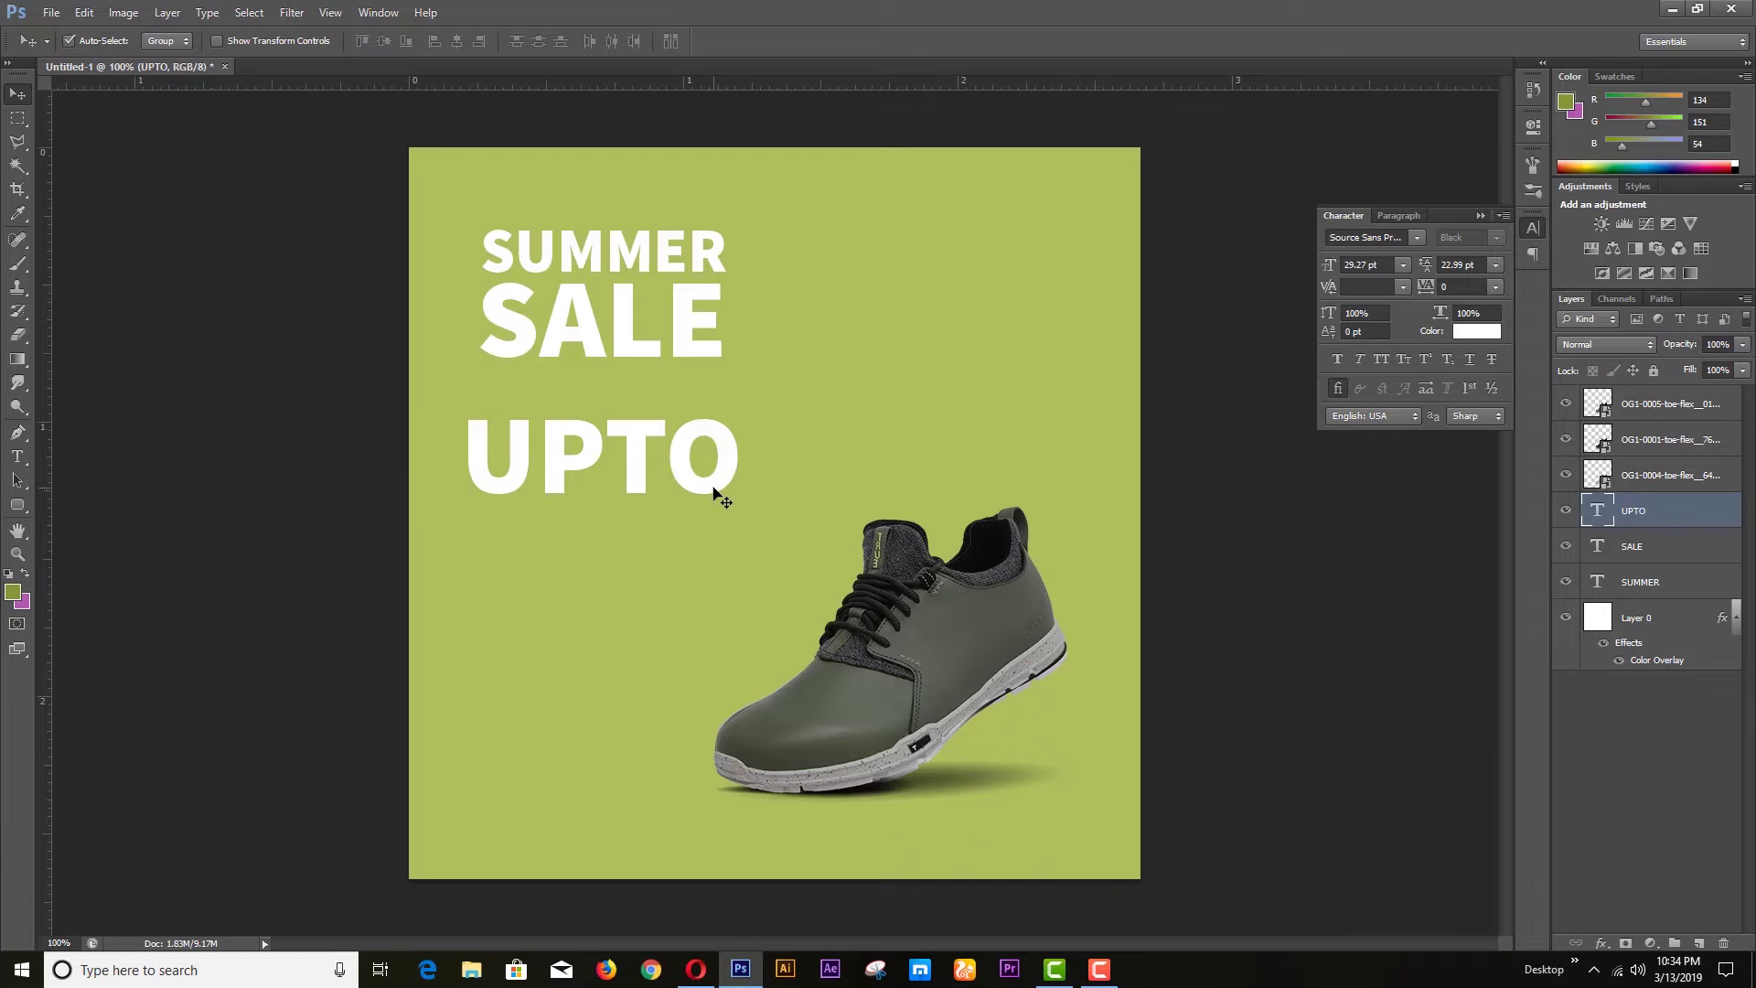
{"action": "key", "text": "ctrl+t"}
{"action": "left_click_drag", "start_coordinate": [764, 509], "coordinate": [502, 392]}
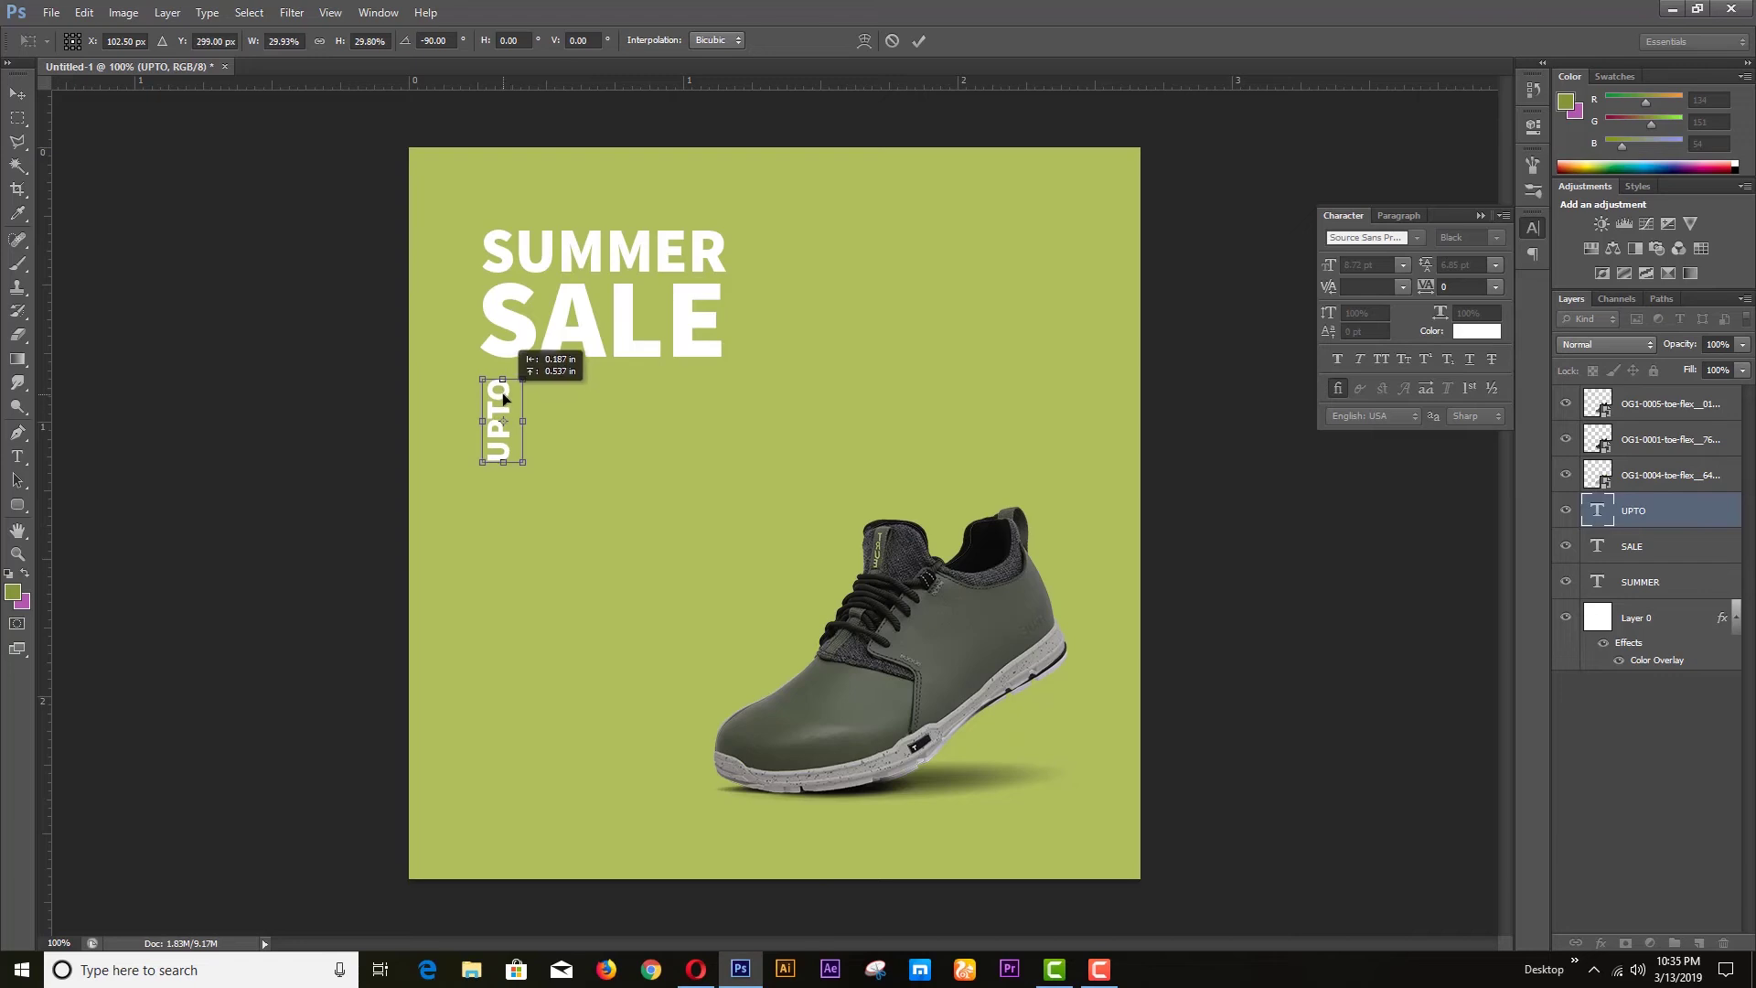
{"action": "key", "text": "Return"}
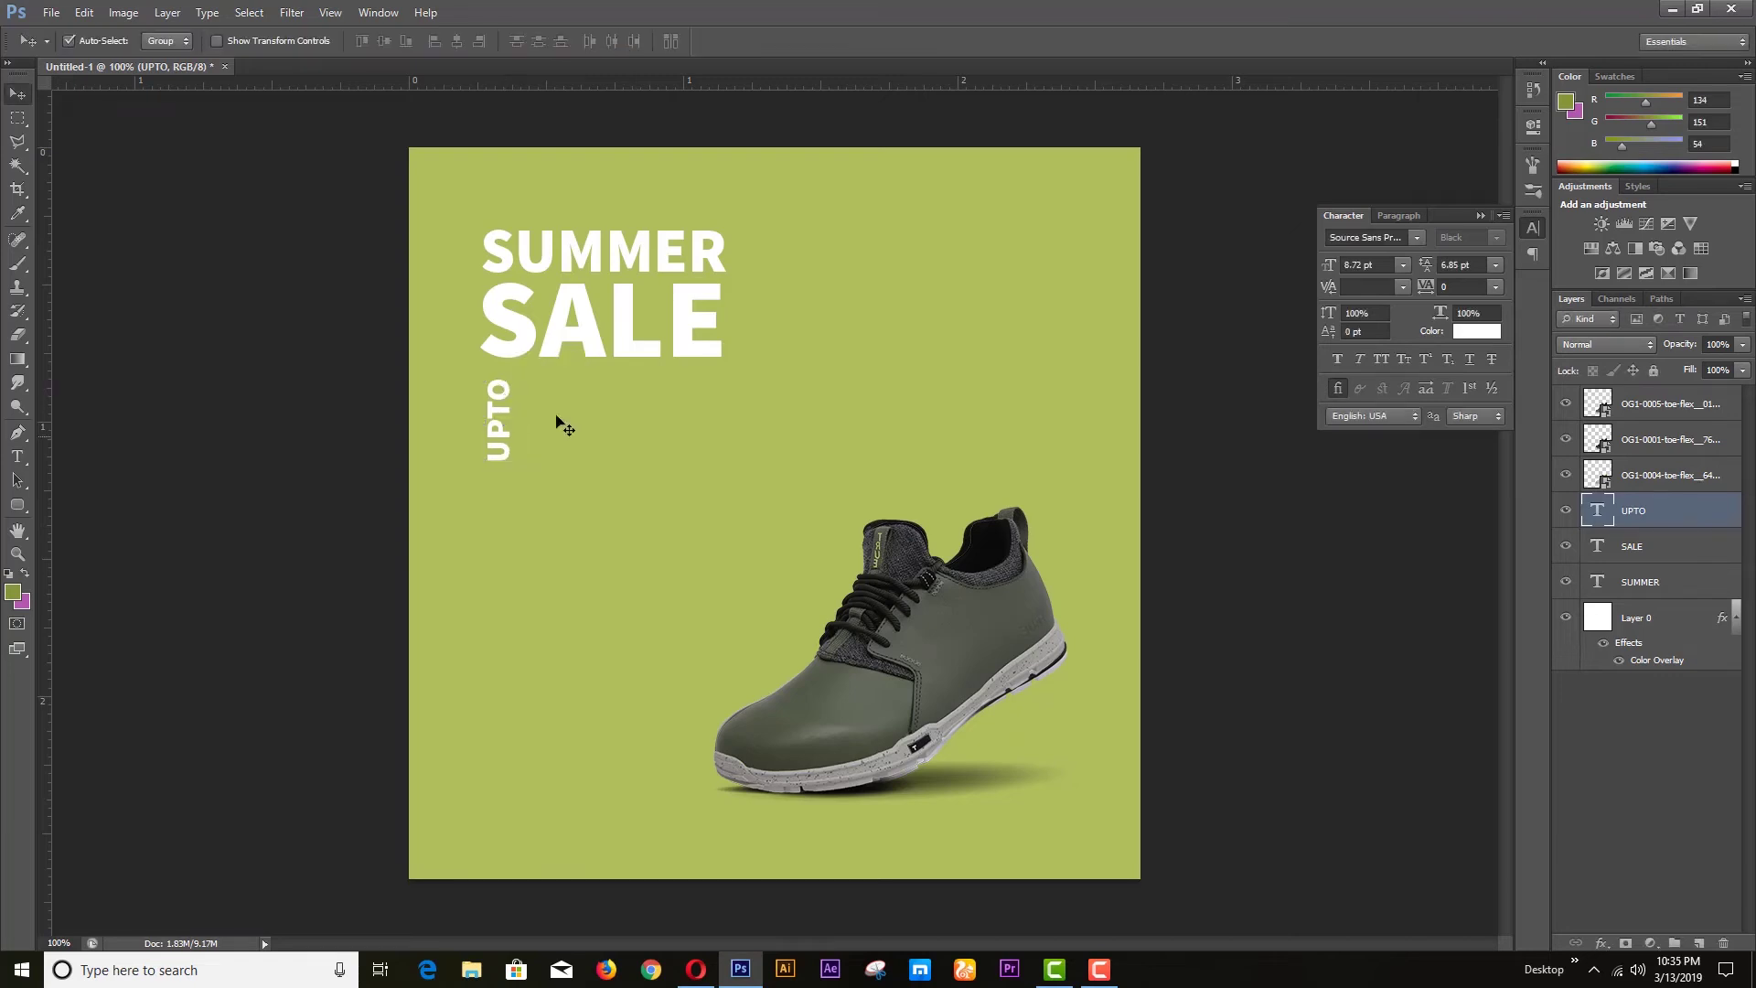
Step: Add the white text "50" to the right of the vertical UPTO text
{"action": "left_click", "coordinate": [17, 456]}
{"action": "left_click", "coordinate": [584, 455]}
{"action": "type", "text": "50"}
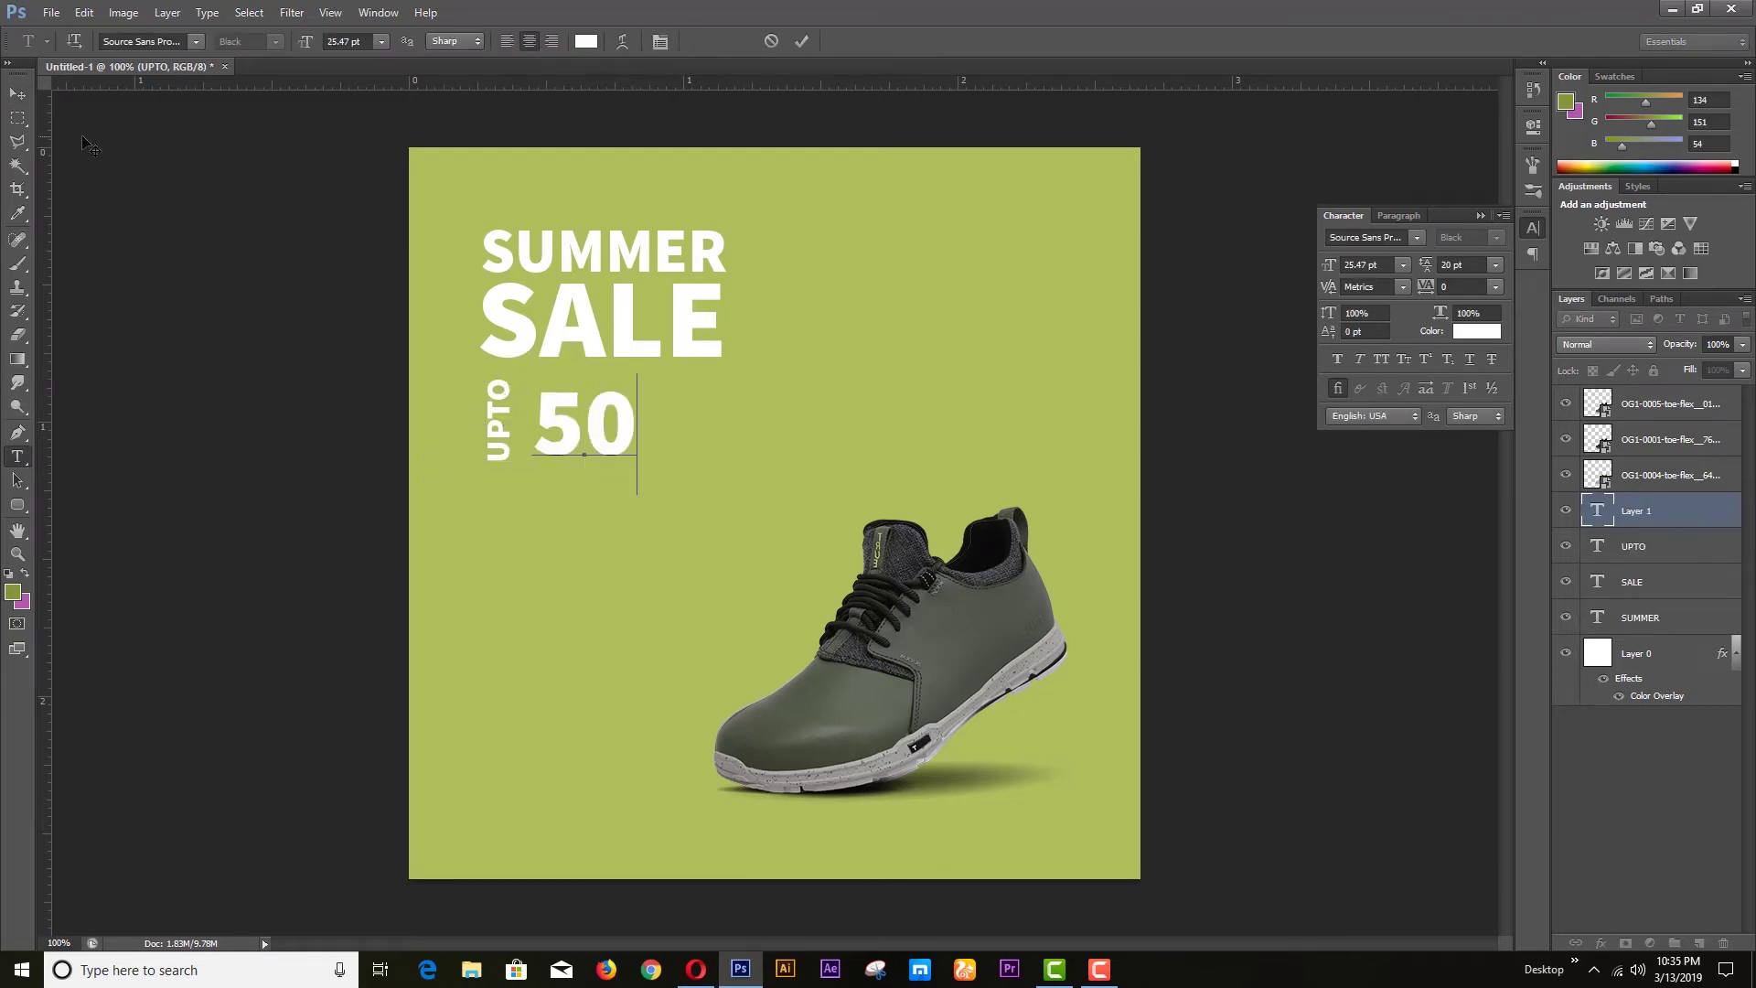
Step: Increase the font size of the 50 text to 31.47 pt
{"action": "key", "text": "ctrl+a"}
{"action": "left_click", "coordinate": [340, 41]}
{"action": "key", "text": "Up"}
{"action": "key", "text": "Up"}
{"action": "key", "text": "Up"}
{"action": "key", "text": "Up"}
{"action": "key", "text": "Up"}
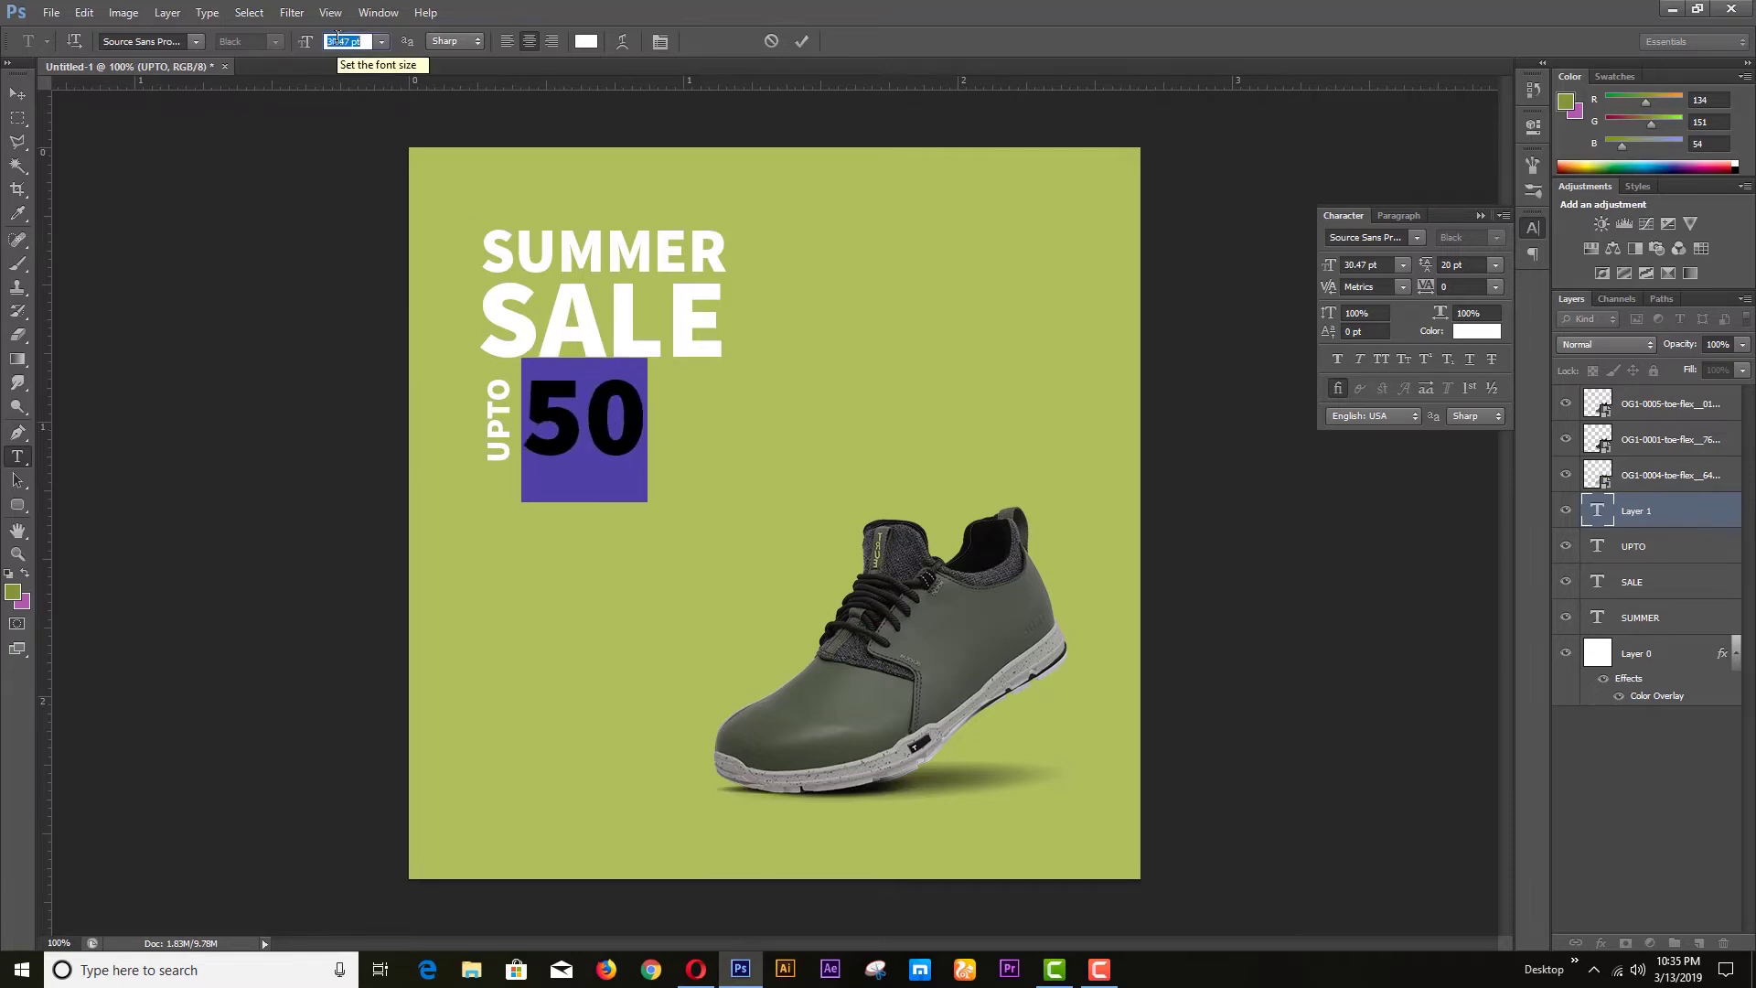
{"action": "key", "text": "Up"}
{"action": "key", "text": "ctrl+Return"}
{"action": "key", "text": "v"}
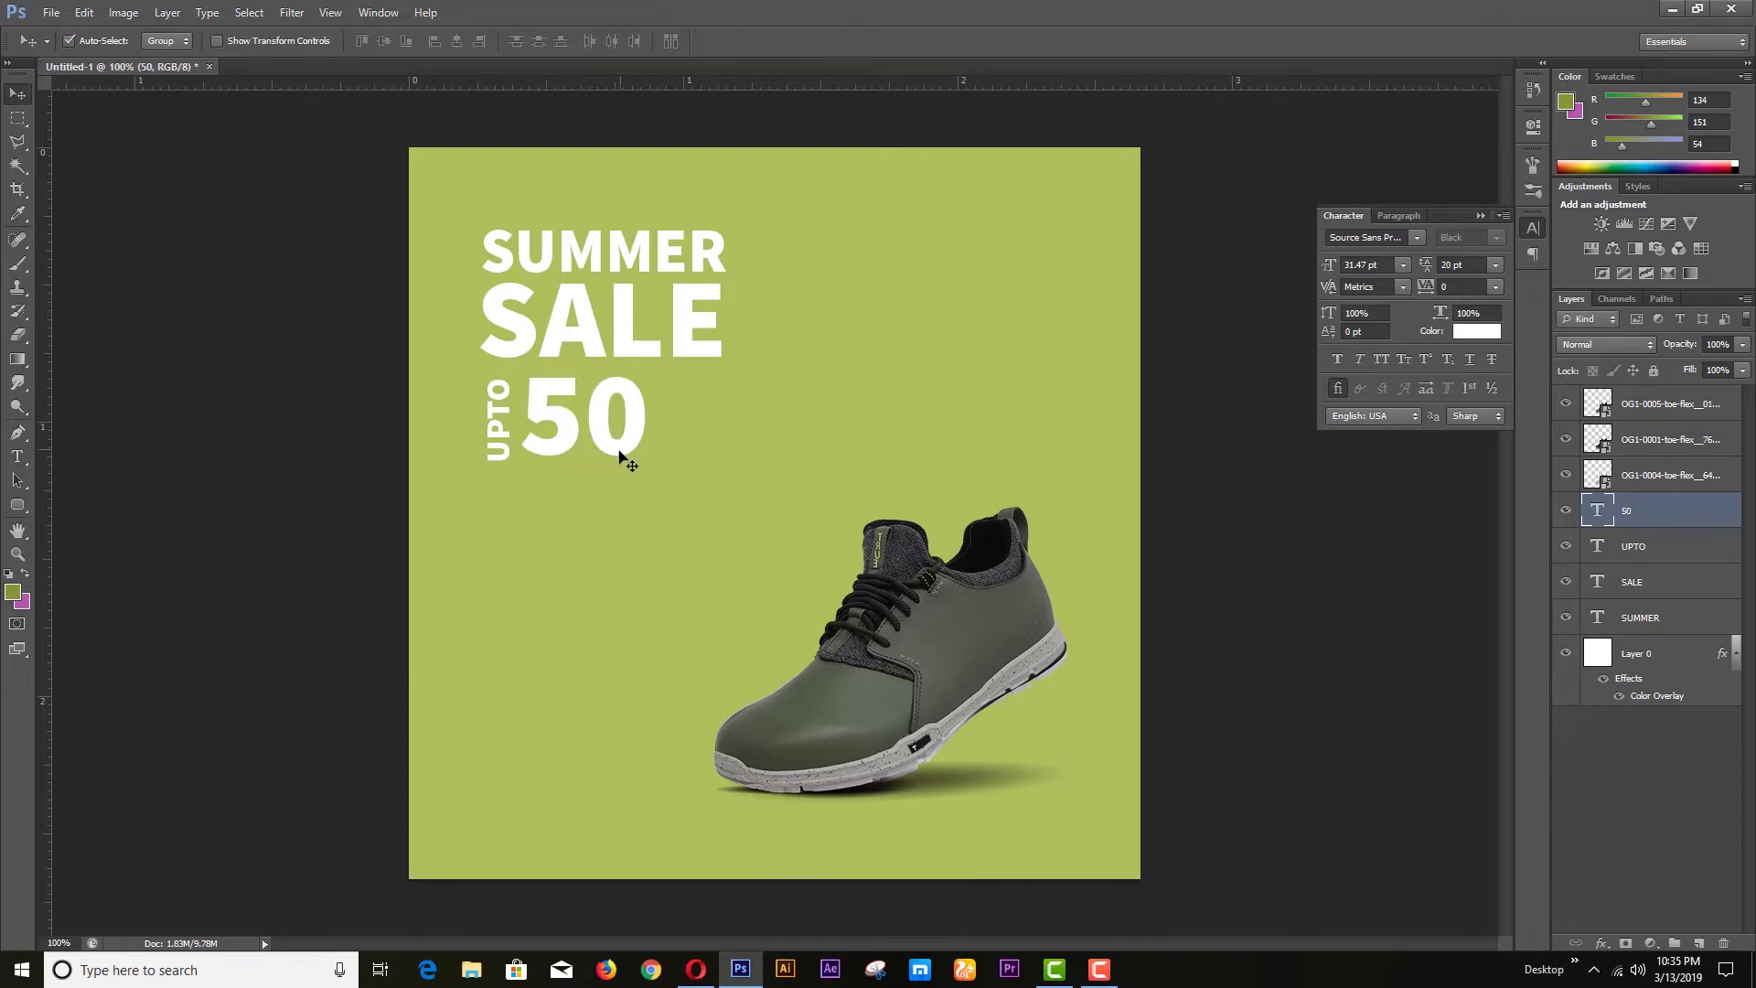
Step: Move the 50 text close beside UPTO and scale it to about 106% to match UPTO's height
{"action": "left_click_drag", "start_coordinate": [628, 458], "coordinate": [618, 454]}
{"action": "scroll", "coordinate": [595, 421], "scroll_direction": "up", "scroll_amount": 3}
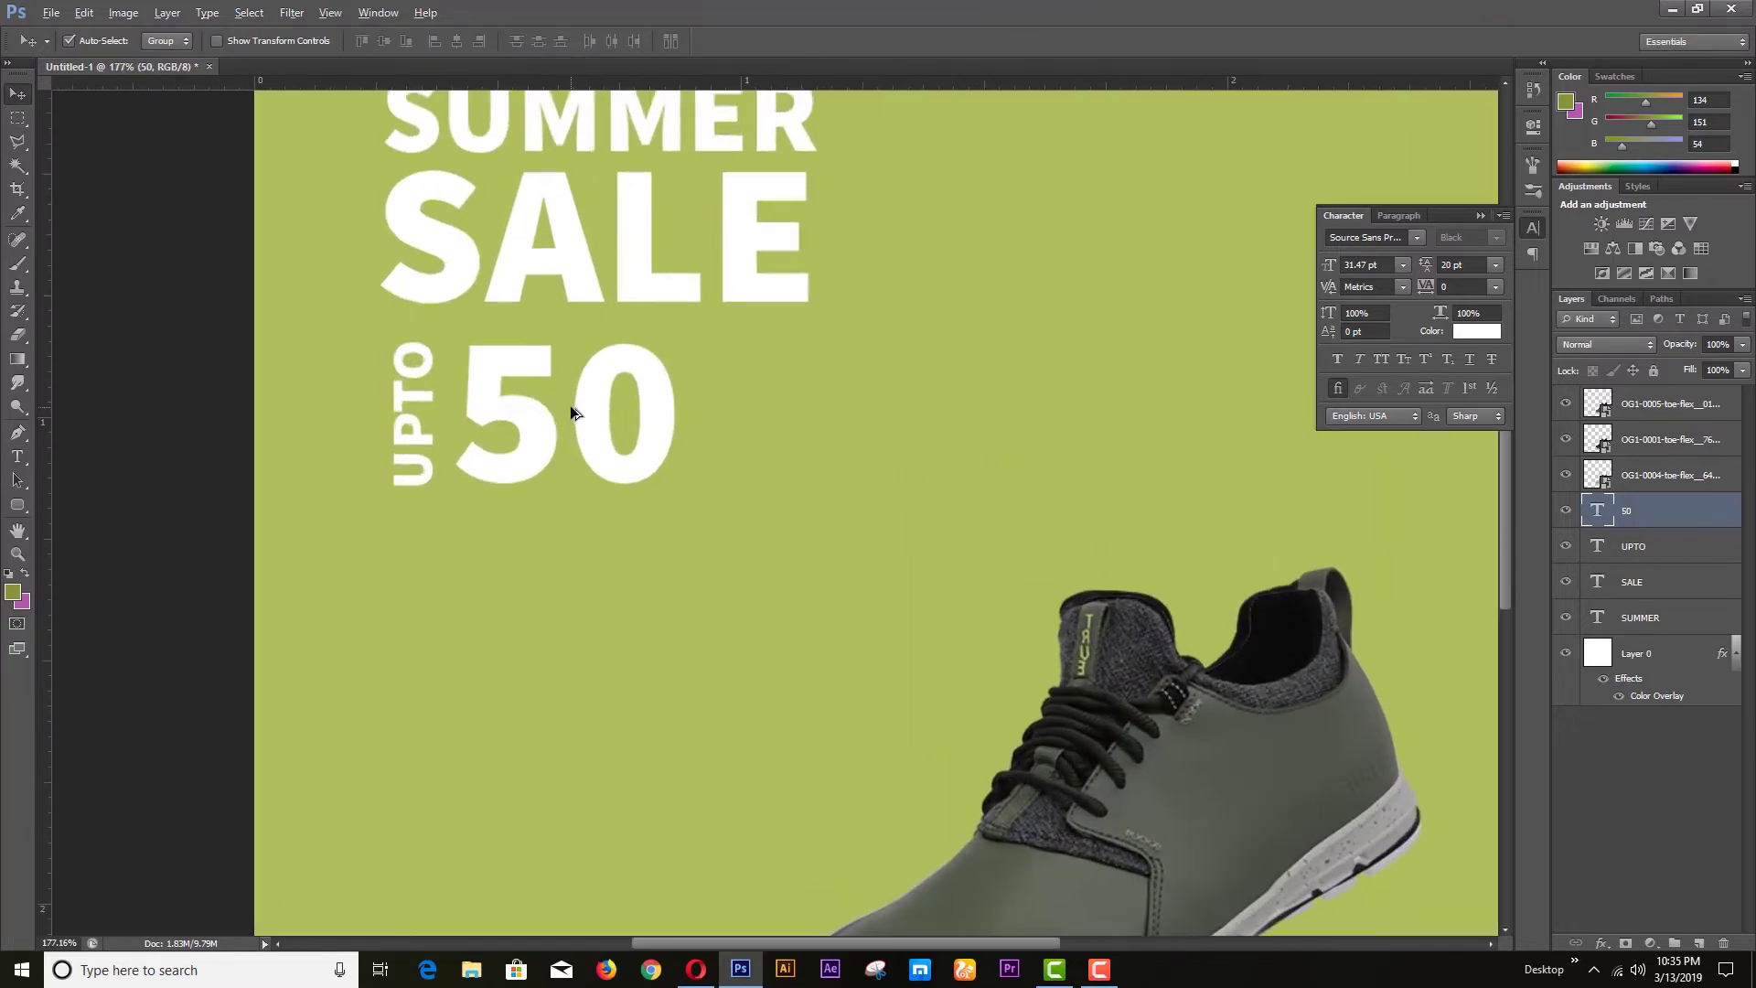
{"action": "left_click_drag", "start_coordinate": [601, 431], "coordinate": [594, 422]}
{"action": "key", "text": "ctrl+t"}
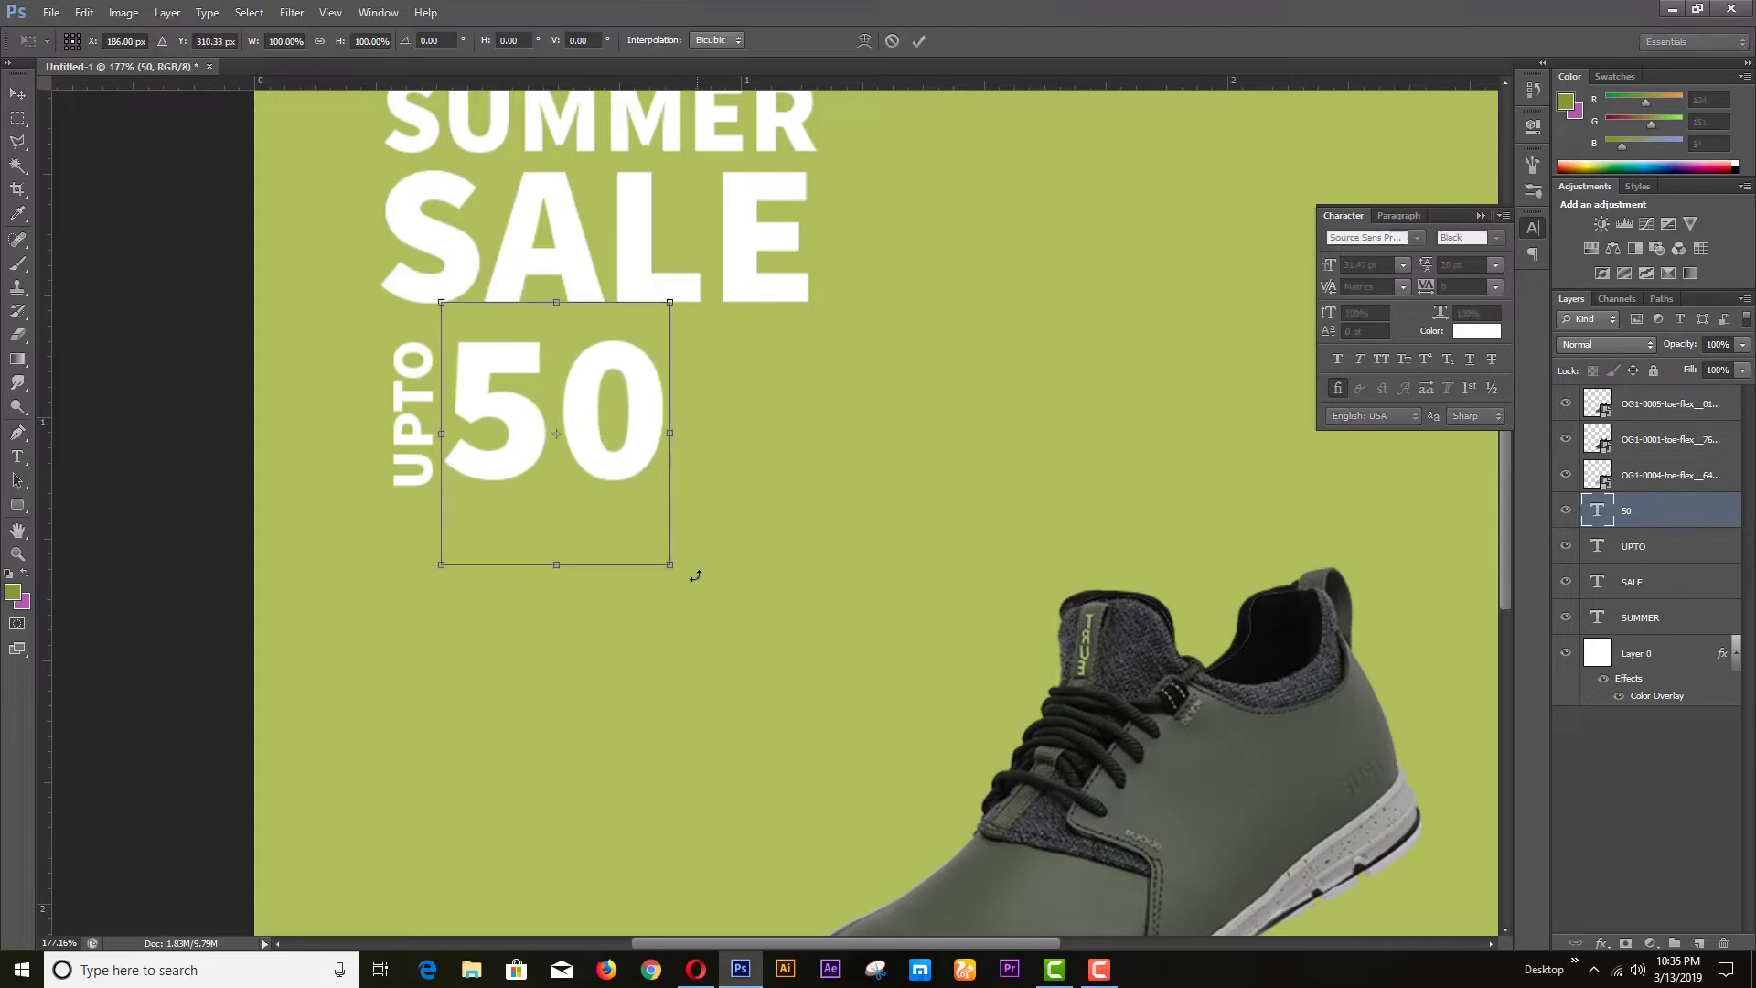
{"action": "left_click_drag", "start_coordinate": [671, 567], "coordinate": [686, 582]}
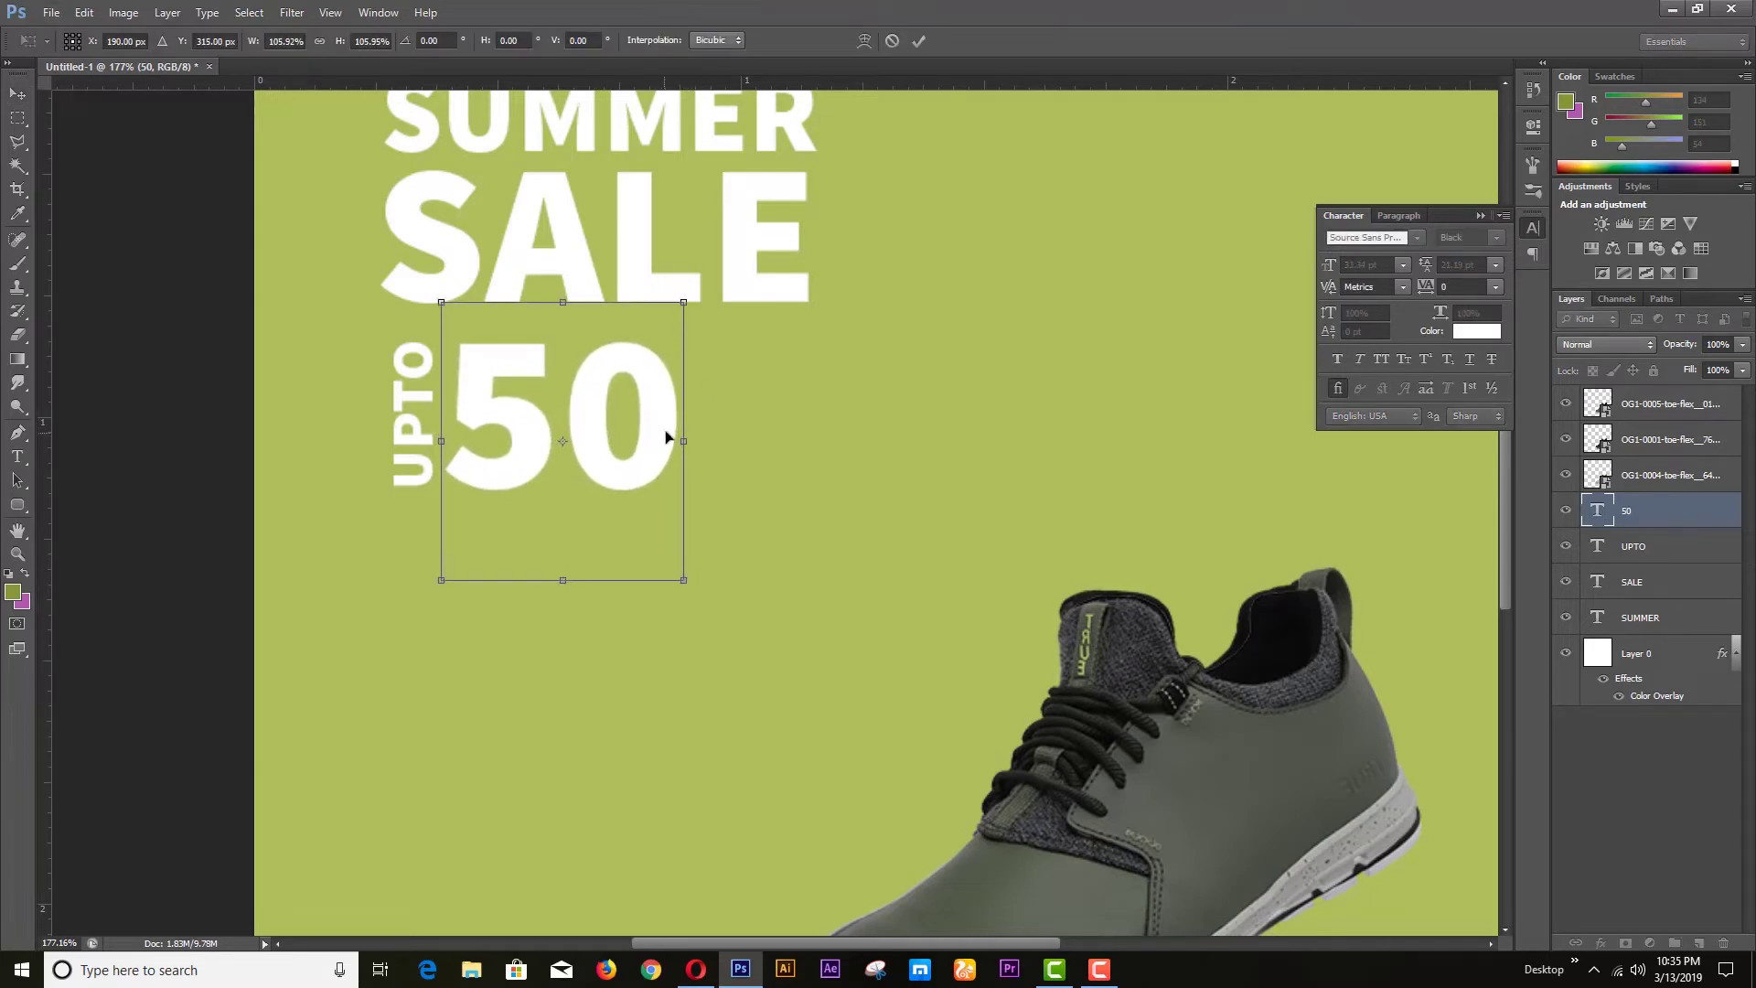
{"action": "key", "text": "Return"}
Step: Add a white "%" text, scale it down to about 51% and place it at the upper right of the 50
{"action": "left_click", "coordinate": [16, 456]}
{"action": "left_click", "coordinate": [822, 438]}
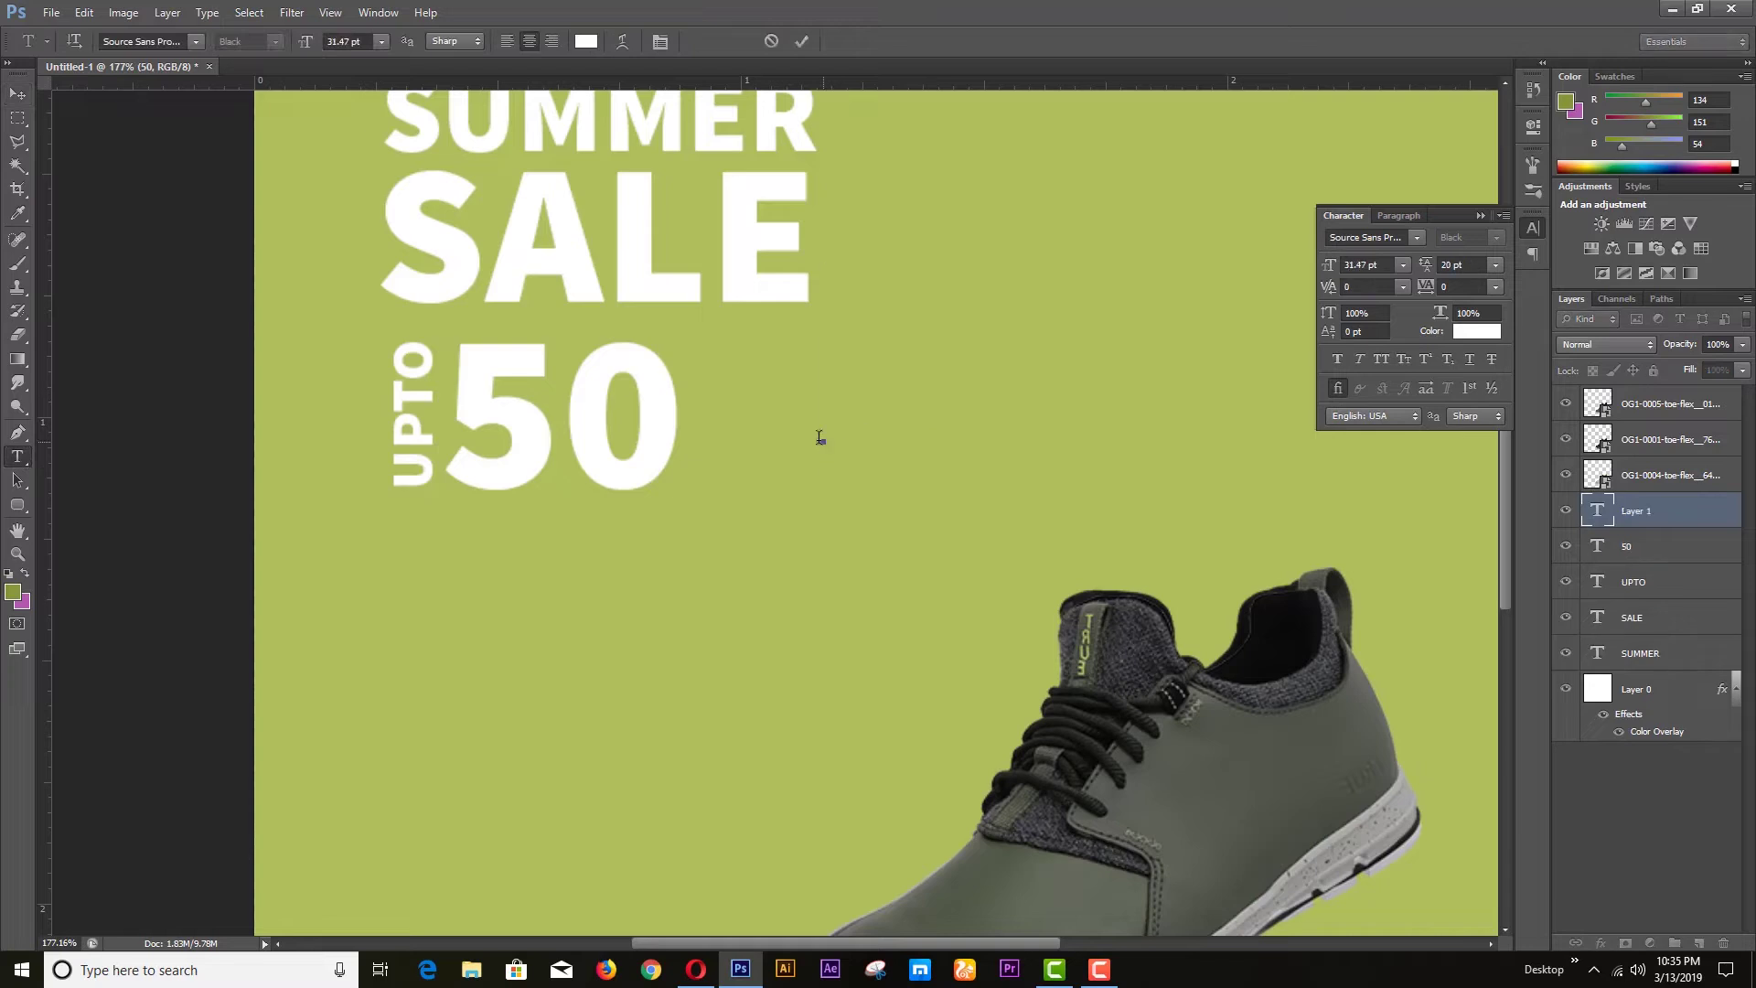
{"action": "type", "text": "5"}
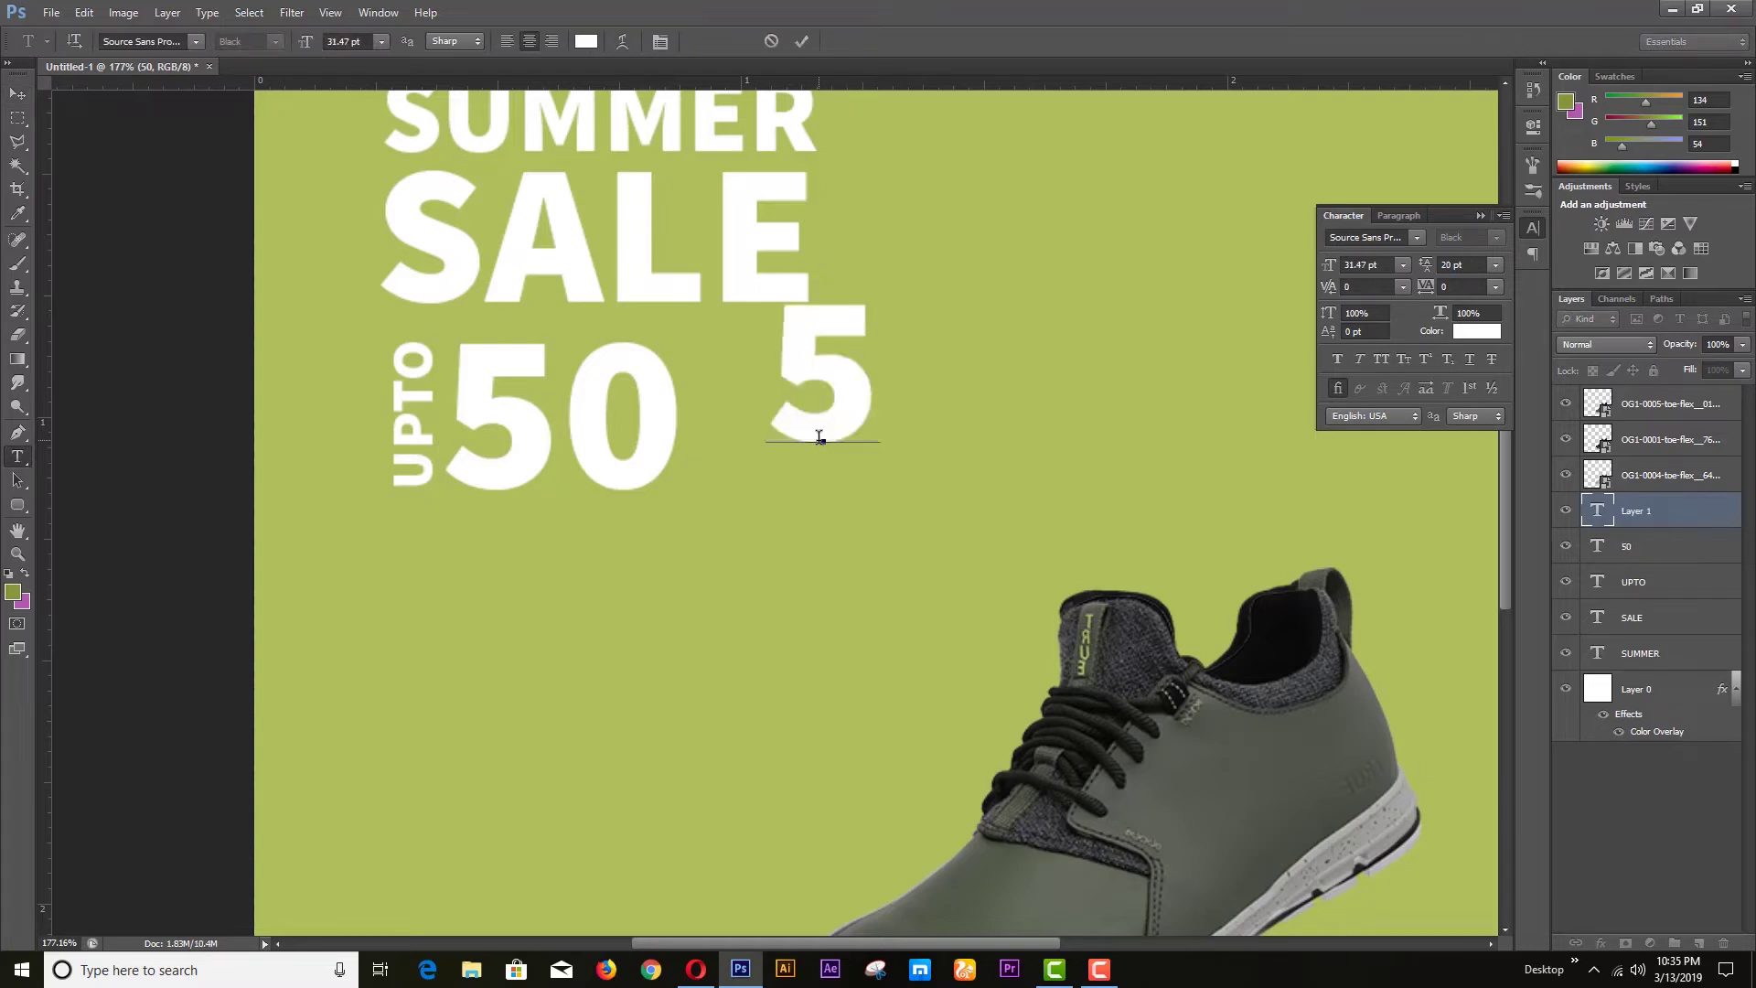
{"action": "key", "text": "BackSpace"}
{"action": "type", "text": "%"}
{"action": "key", "text": "ctrl+Return"}
{"action": "key", "text": "v"}
{"action": "key", "text": "ctrl+t"}
{"action": "left_click_drag", "start_coordinate": [926, 285], "coordinate": [764, 384]}
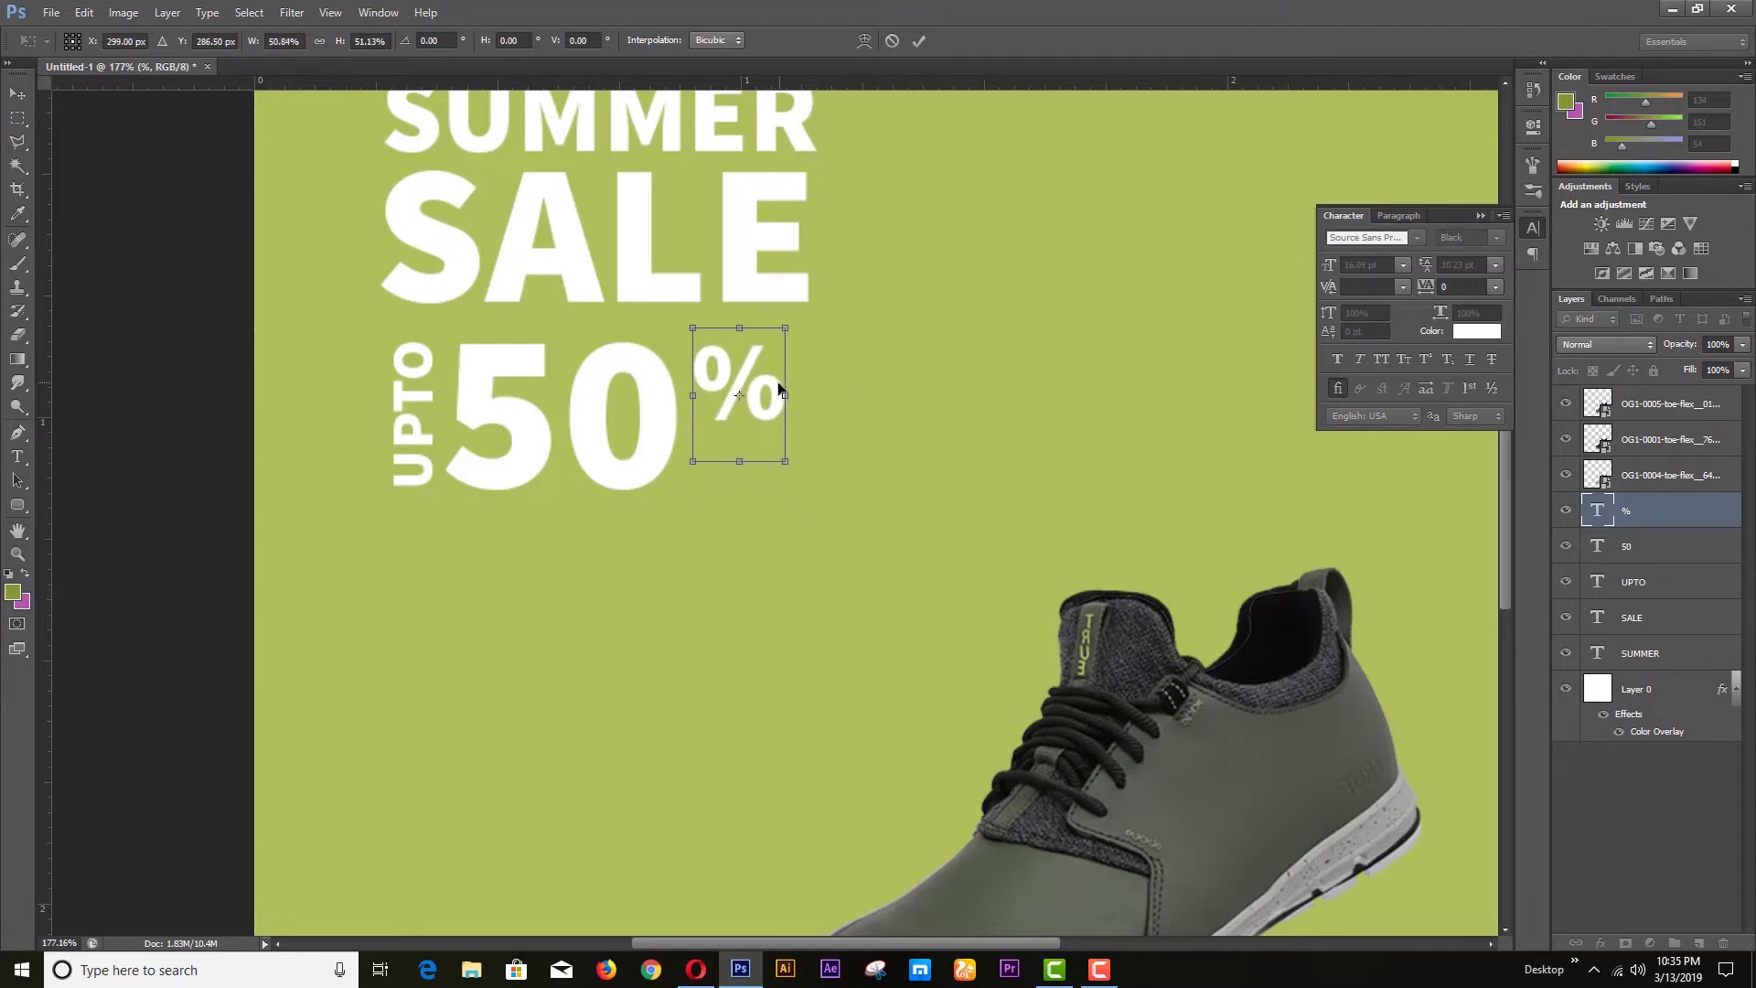
{"action": "key", "text": "Return"}
Step: Add the white text "OFF", shrink it to about 27% and place it beneath the % sign, matching its width
{"action": "left_click", "coordinate": [18, 455]}
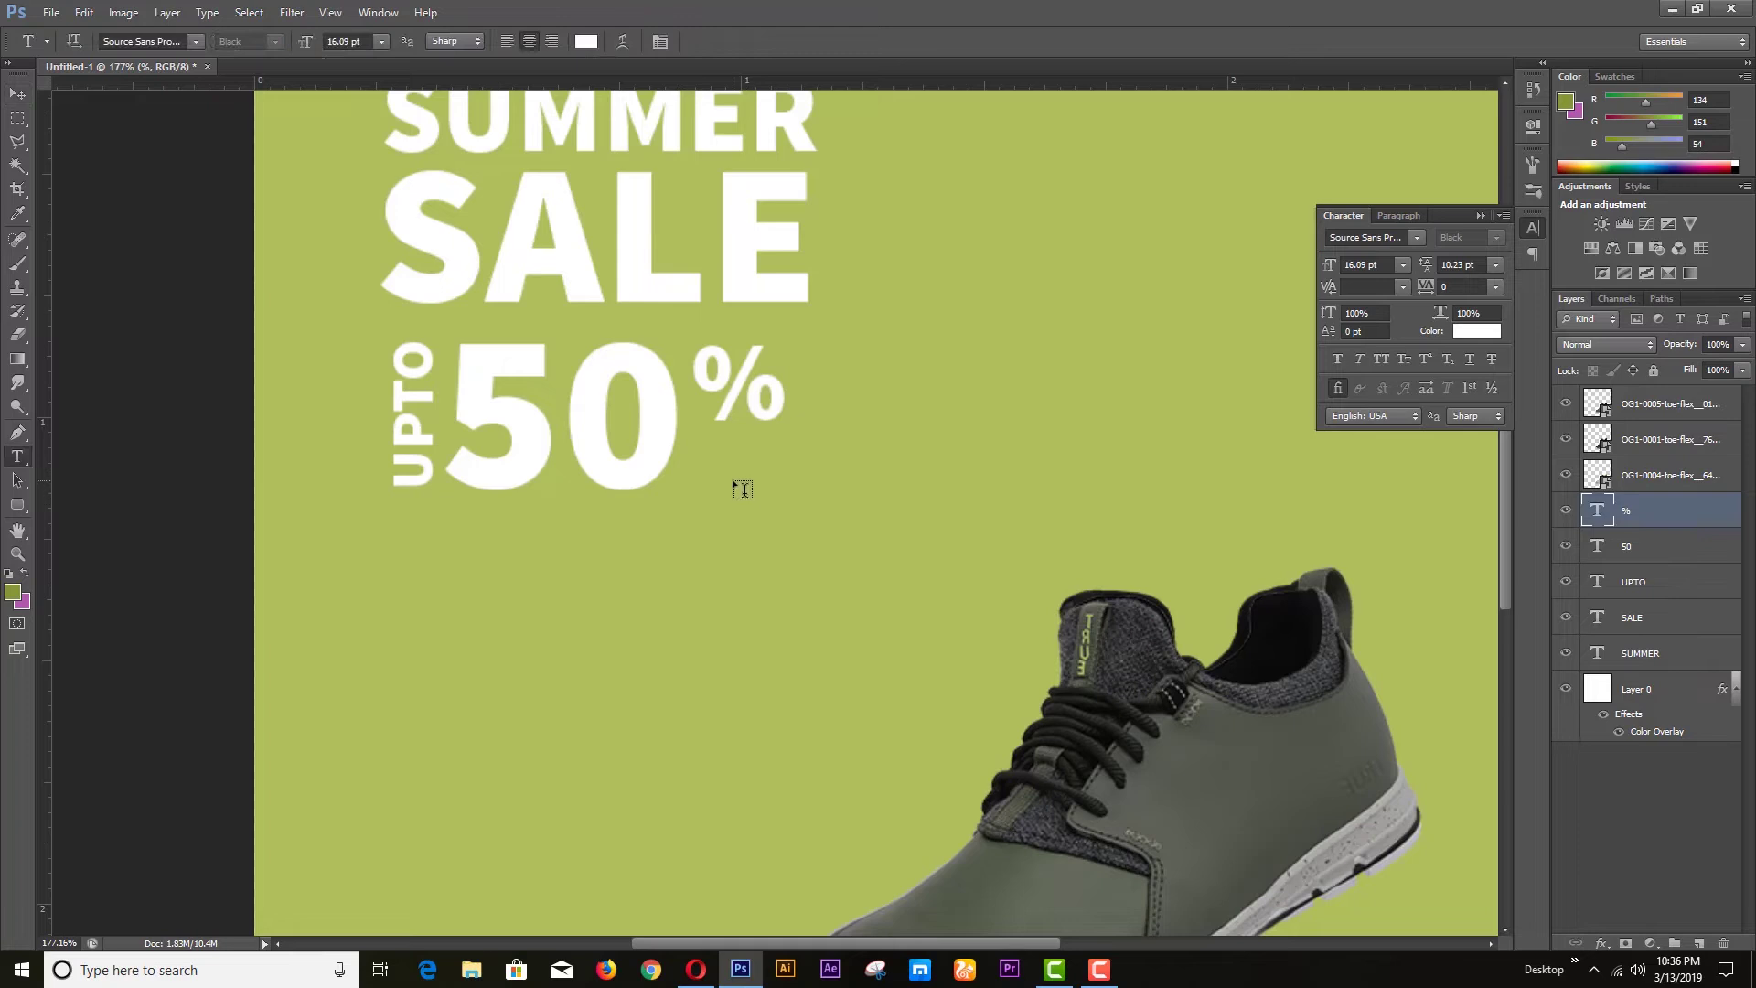
{"action": "left_click", "coordinate": [732, 479]}
{"action": "type", "text": "OFF"}
{"action": "left_click", "coordinate": [19, 93]}
{"action": "left_click_drag", "start_coordinate": [850, 443], "coordinate": [982, 537]}
{"action": "key", "text": "ctrl+t"}
{"action": "left_click_drag", "start_coordinate": [1051, 392], "coordinate": [766, 478]}
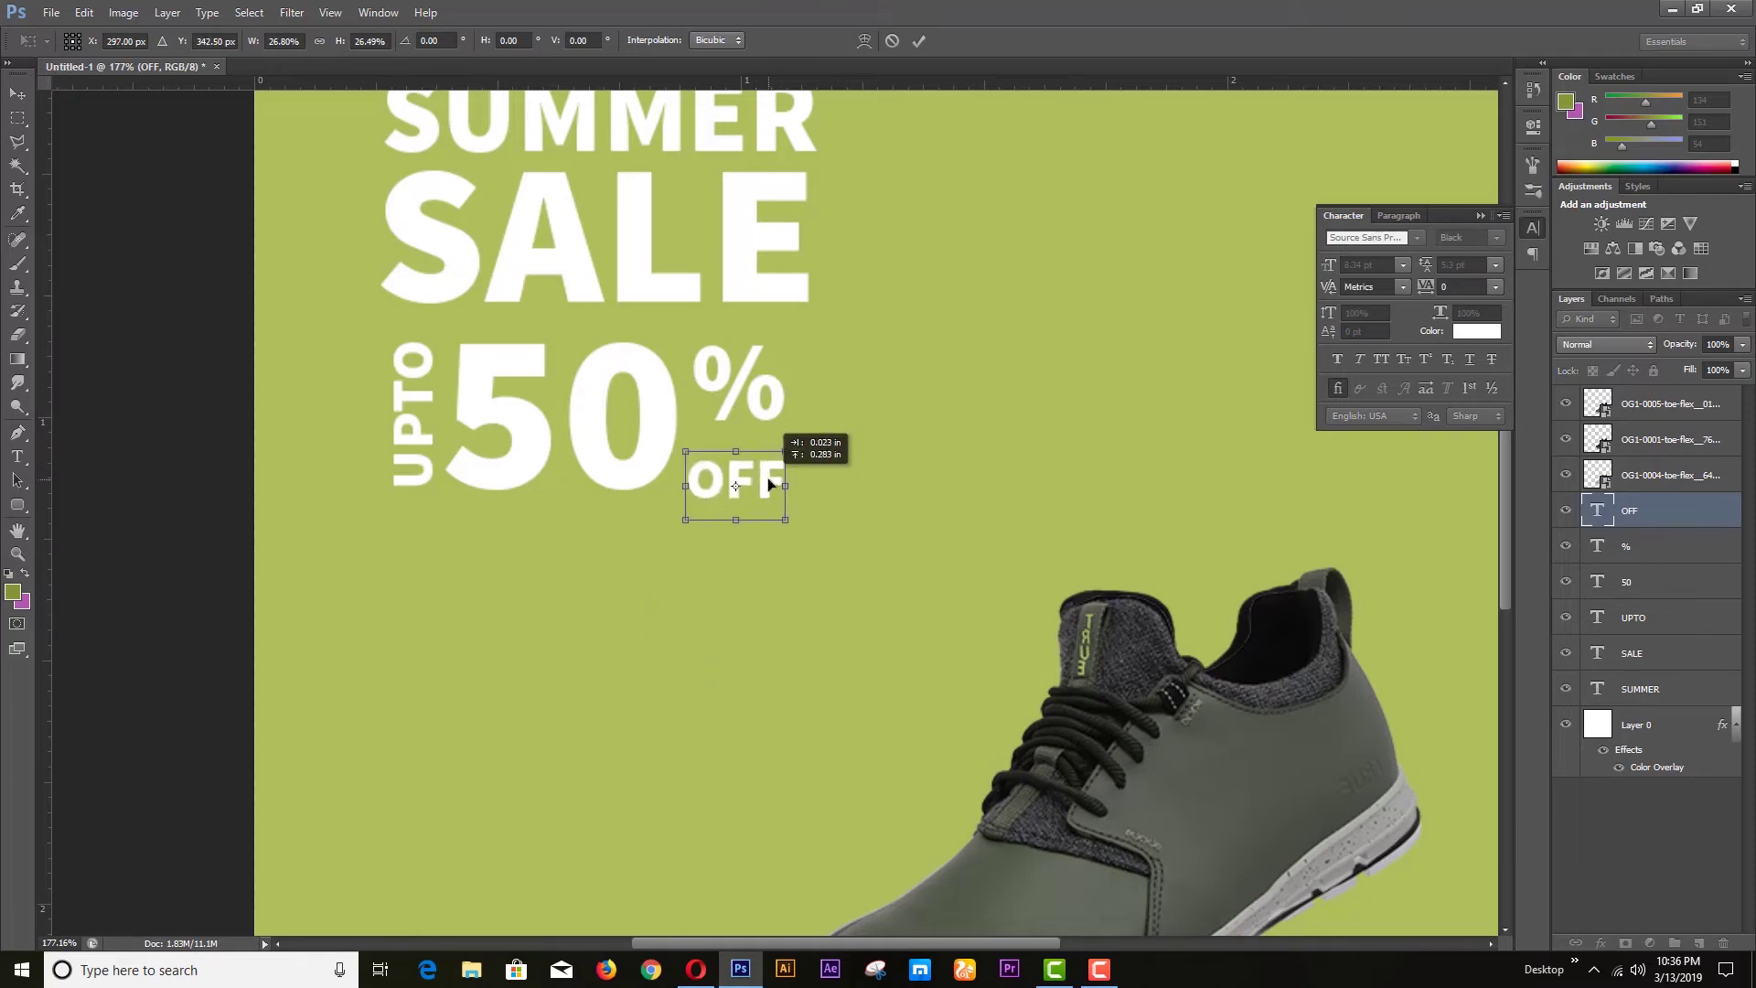
{"action": "key", "text": "Return"}
Step: Nudge the OFF text up to line up with the bottom of the 50, and fine-tune the % sign's height above it
{"action": "key", "text": "Up"}
{"action": "key", "text": "Up"}
{"action": "key", "text": "Up"}
{"action": "key", "text": "Up"}
{"action": "key", "text": "Up"}
{"action": "key", "text": "Up"}
{"action": "key", "text": "Up"}
{"action": "key", "text": "Up"}
{"action": "key", "text": "Up"}
{"action": "key", "text": "Down"}
{"action": "key", "text": "Down"}
{"action": "key", "text": "Down"}
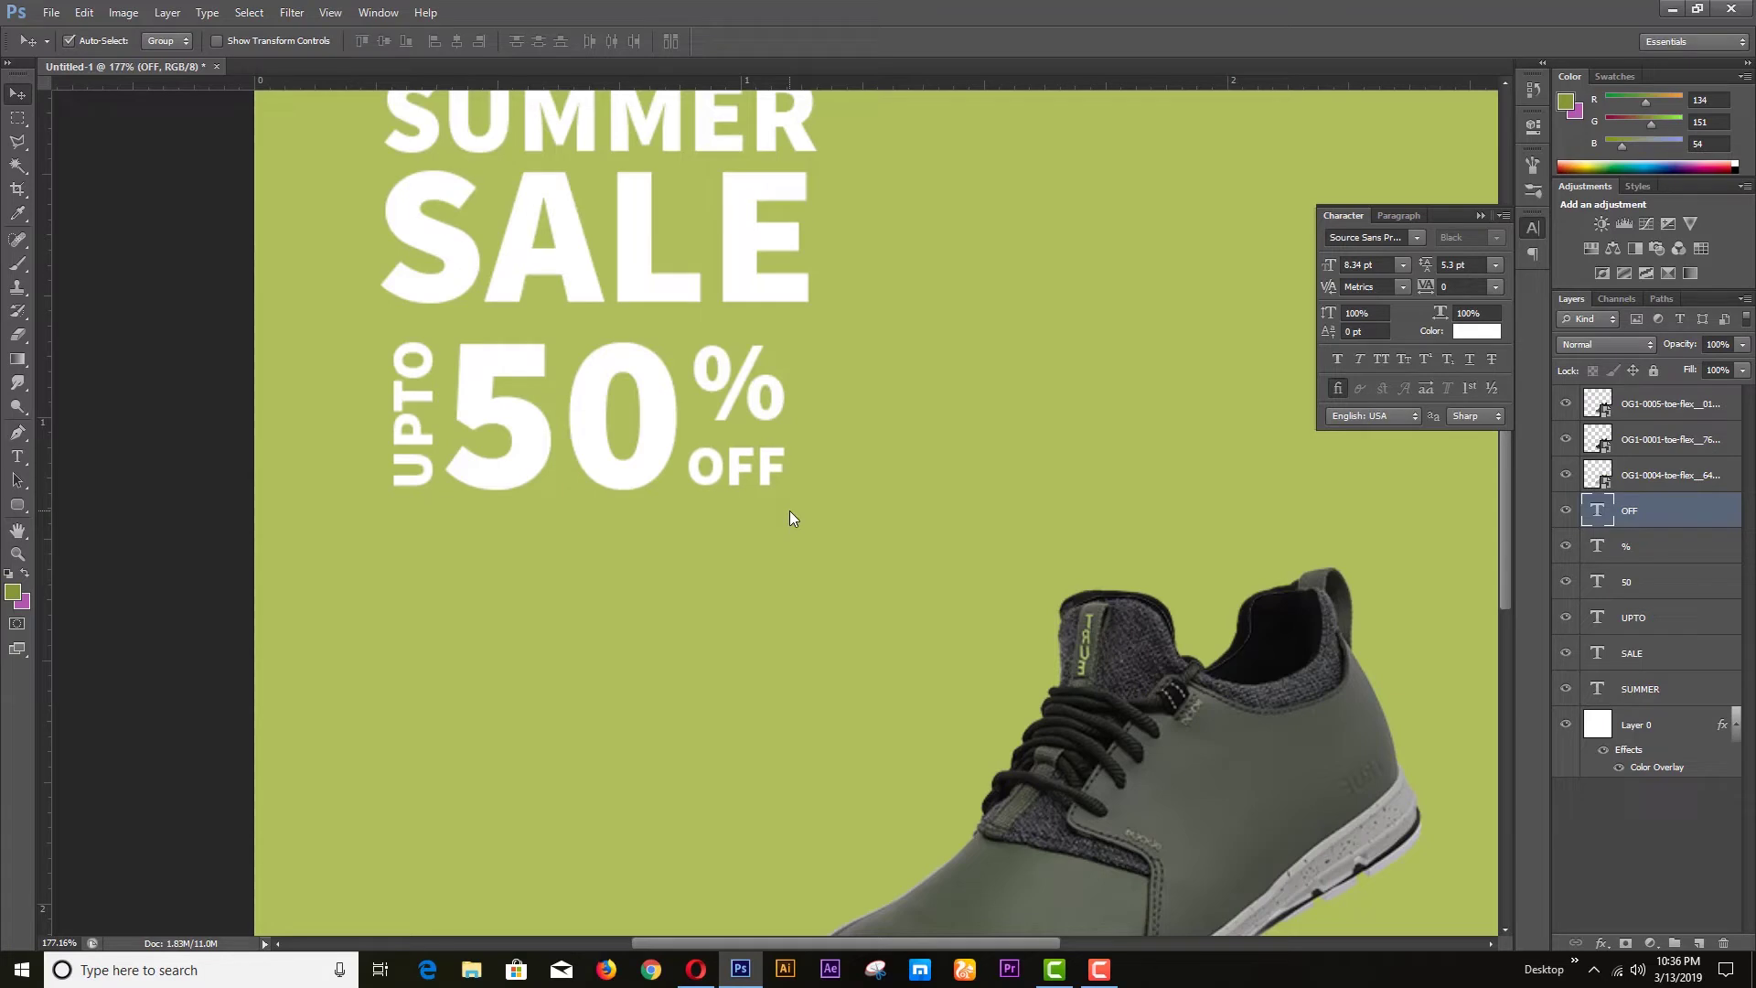
{"action": "left_click", "coordinate": [778, 408]}
{"action": "key", "text": "Up"}
{"action": "key", "text": "Up"}
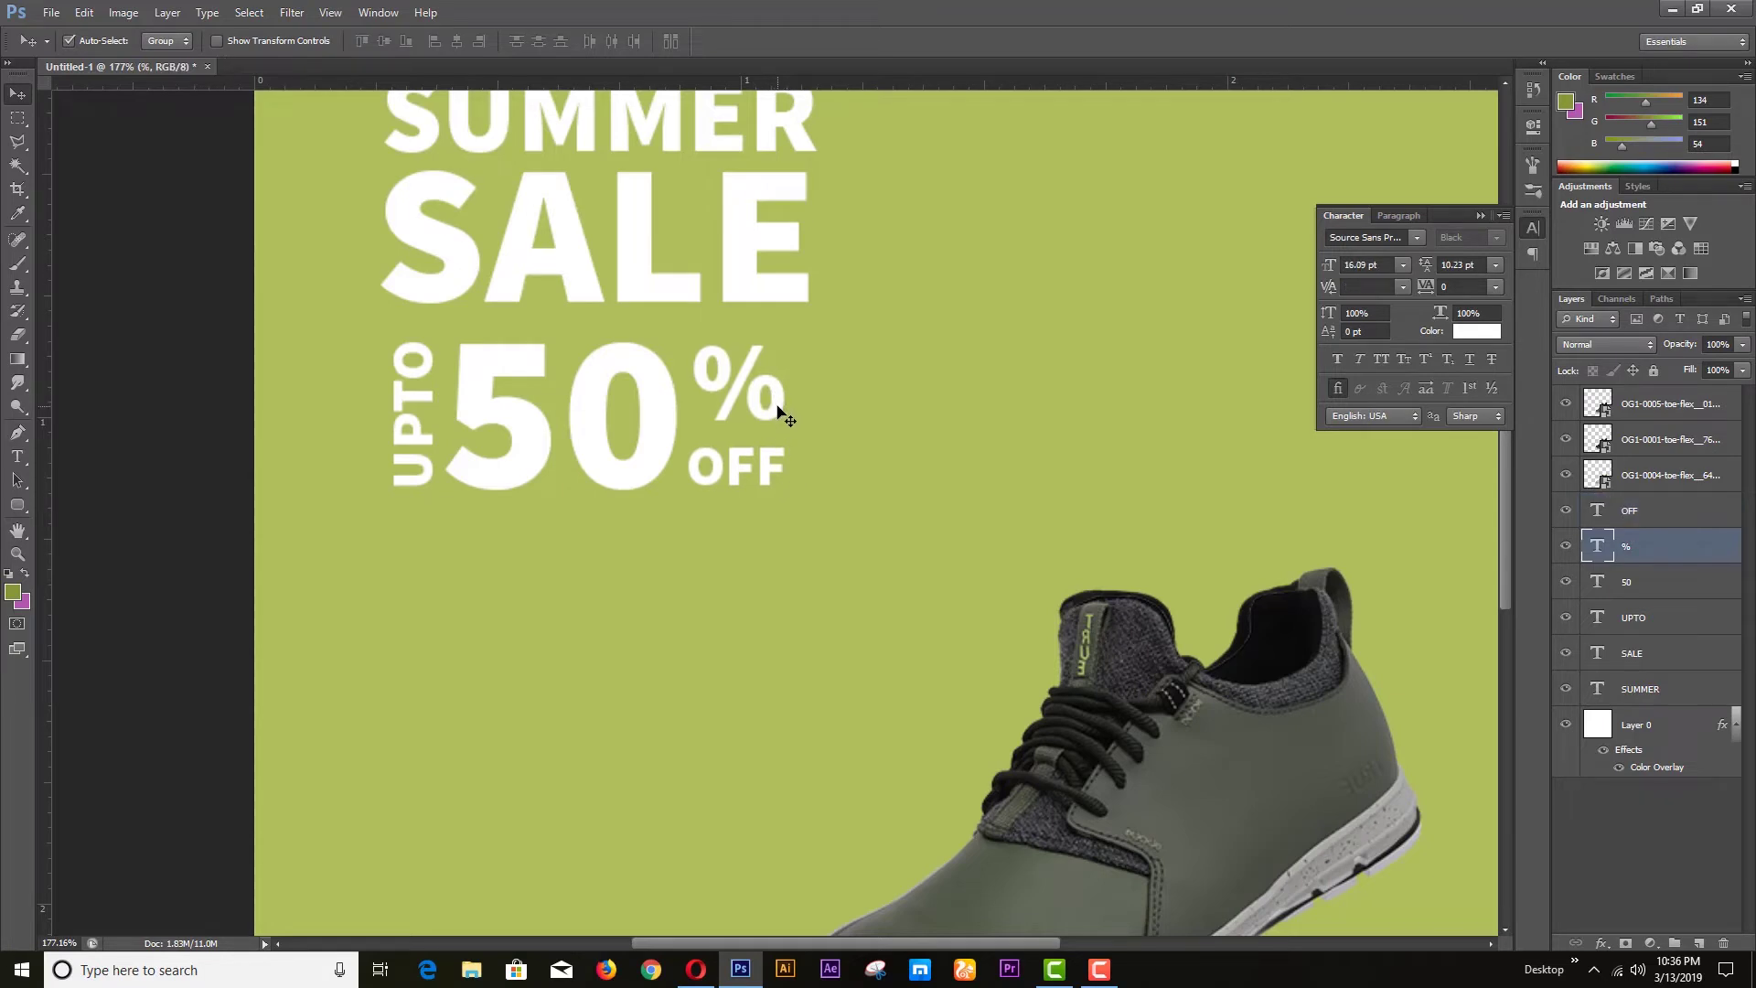
Step: Scale the OFF, %, 50 and UPTO texts together to about 105.5% so the row matches the width of SALE
{"action": "left_click", "coordinate": [1637, 512], "text": "shift"}
{"action": "left_click", "coordinate": [1628, 585], "text": "shift"}
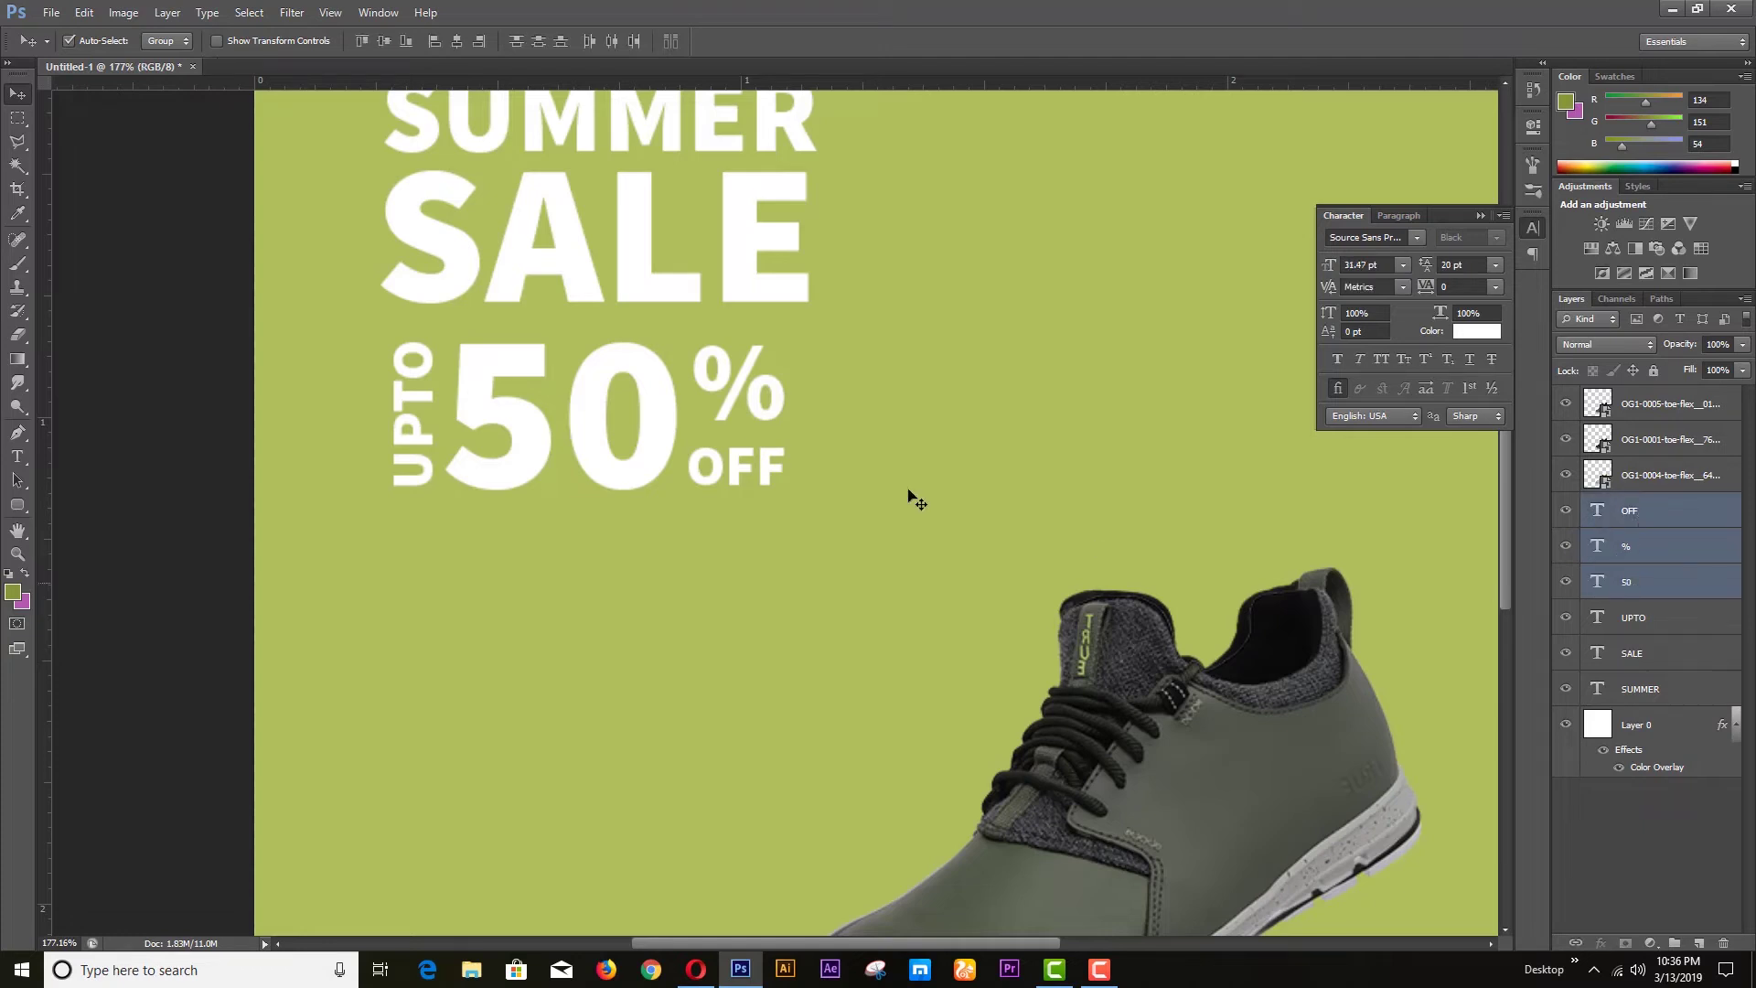
{"action": "key", "text": "ctrl+t"}
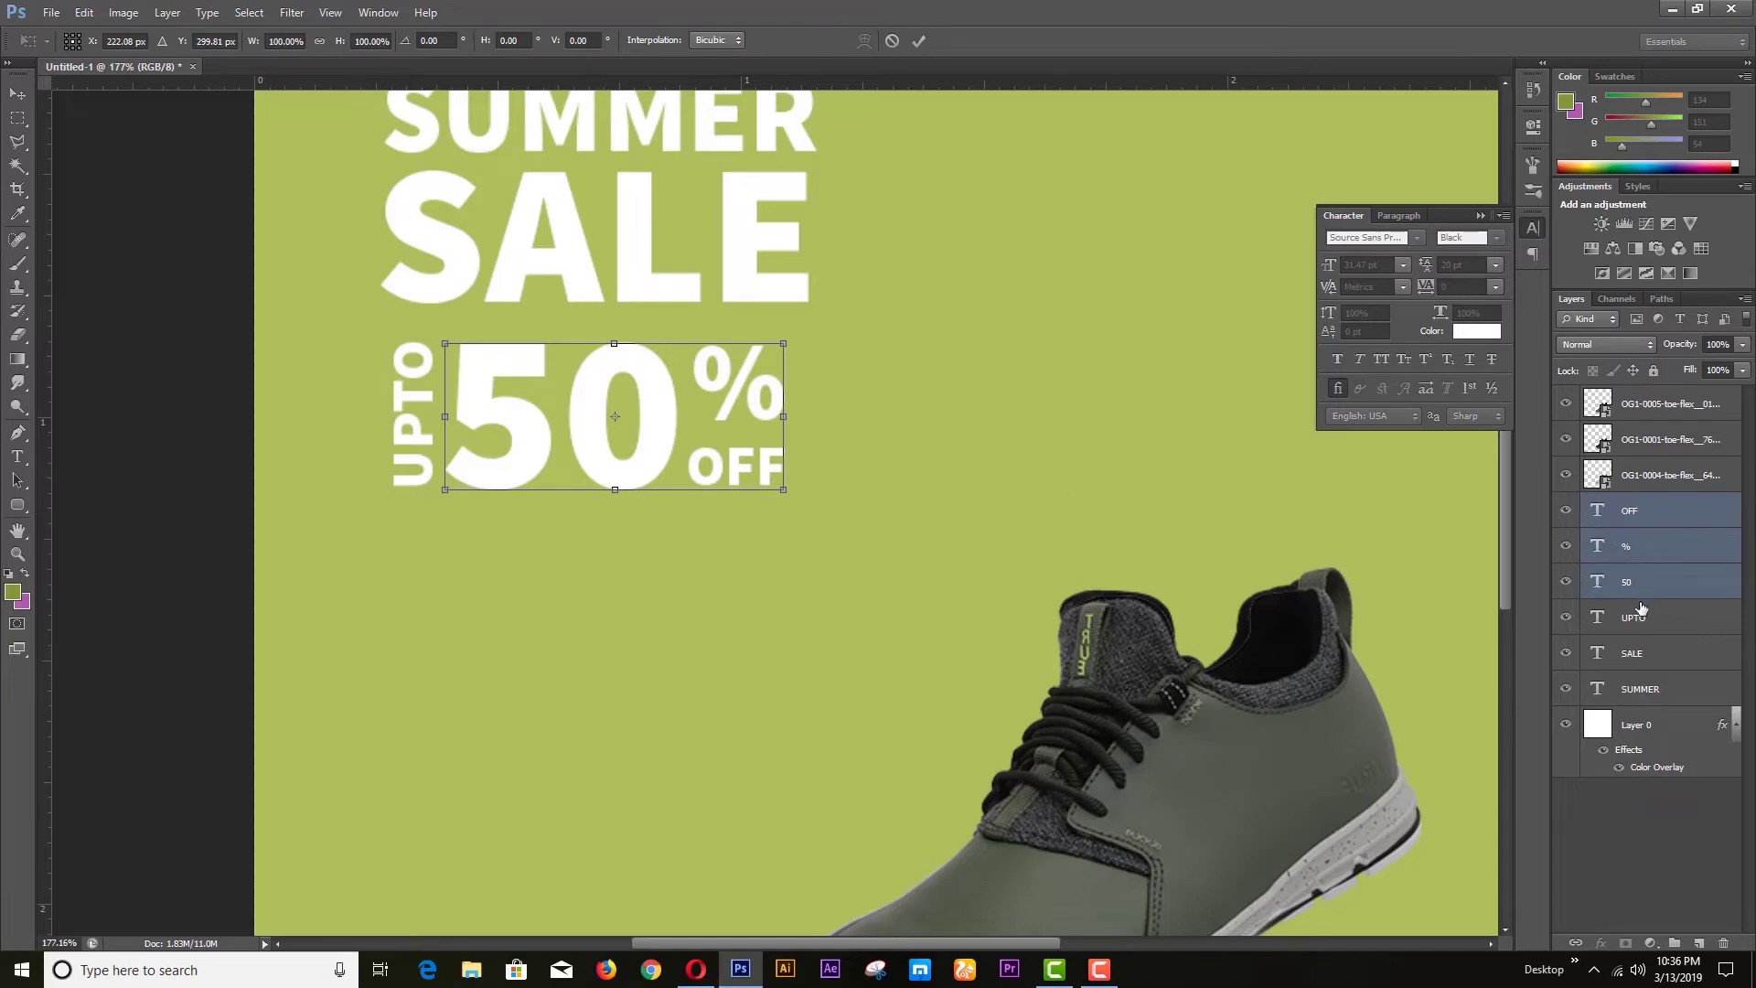
{"action": "key", "text": "Return"}
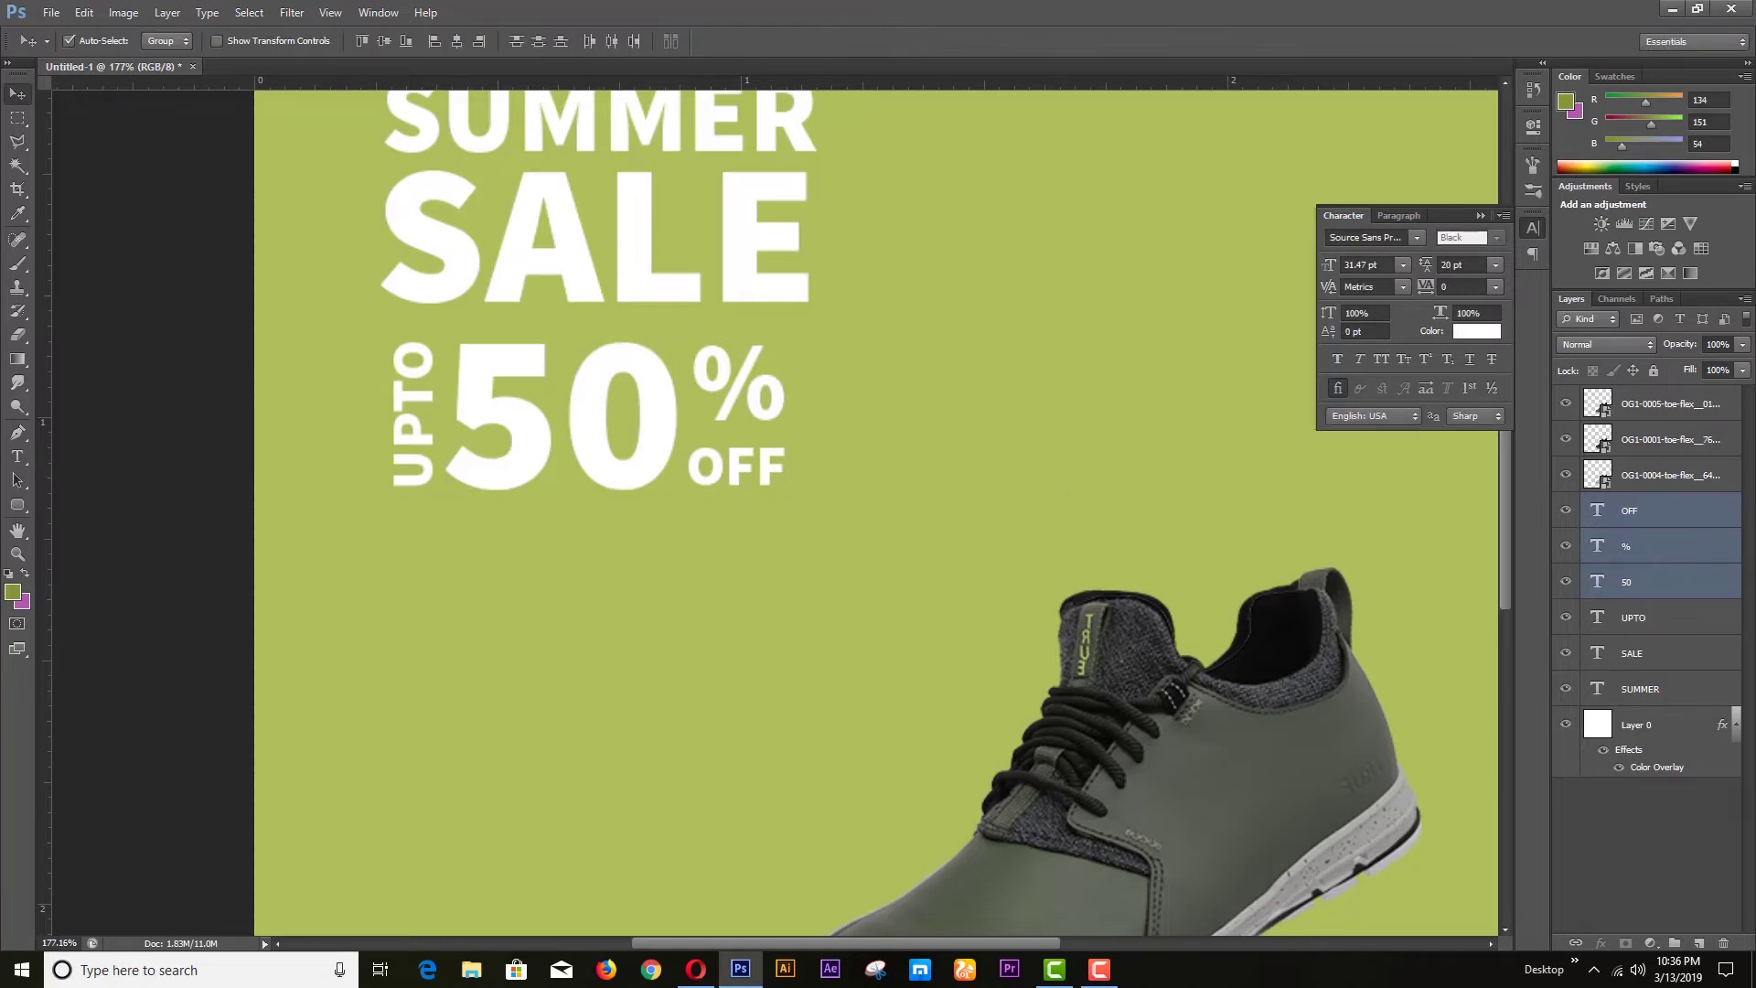
{"action": "left_click", "coordinate": [1651, 603], "text": "shift"}
{"action": "key", "text": "ctrl+t"}
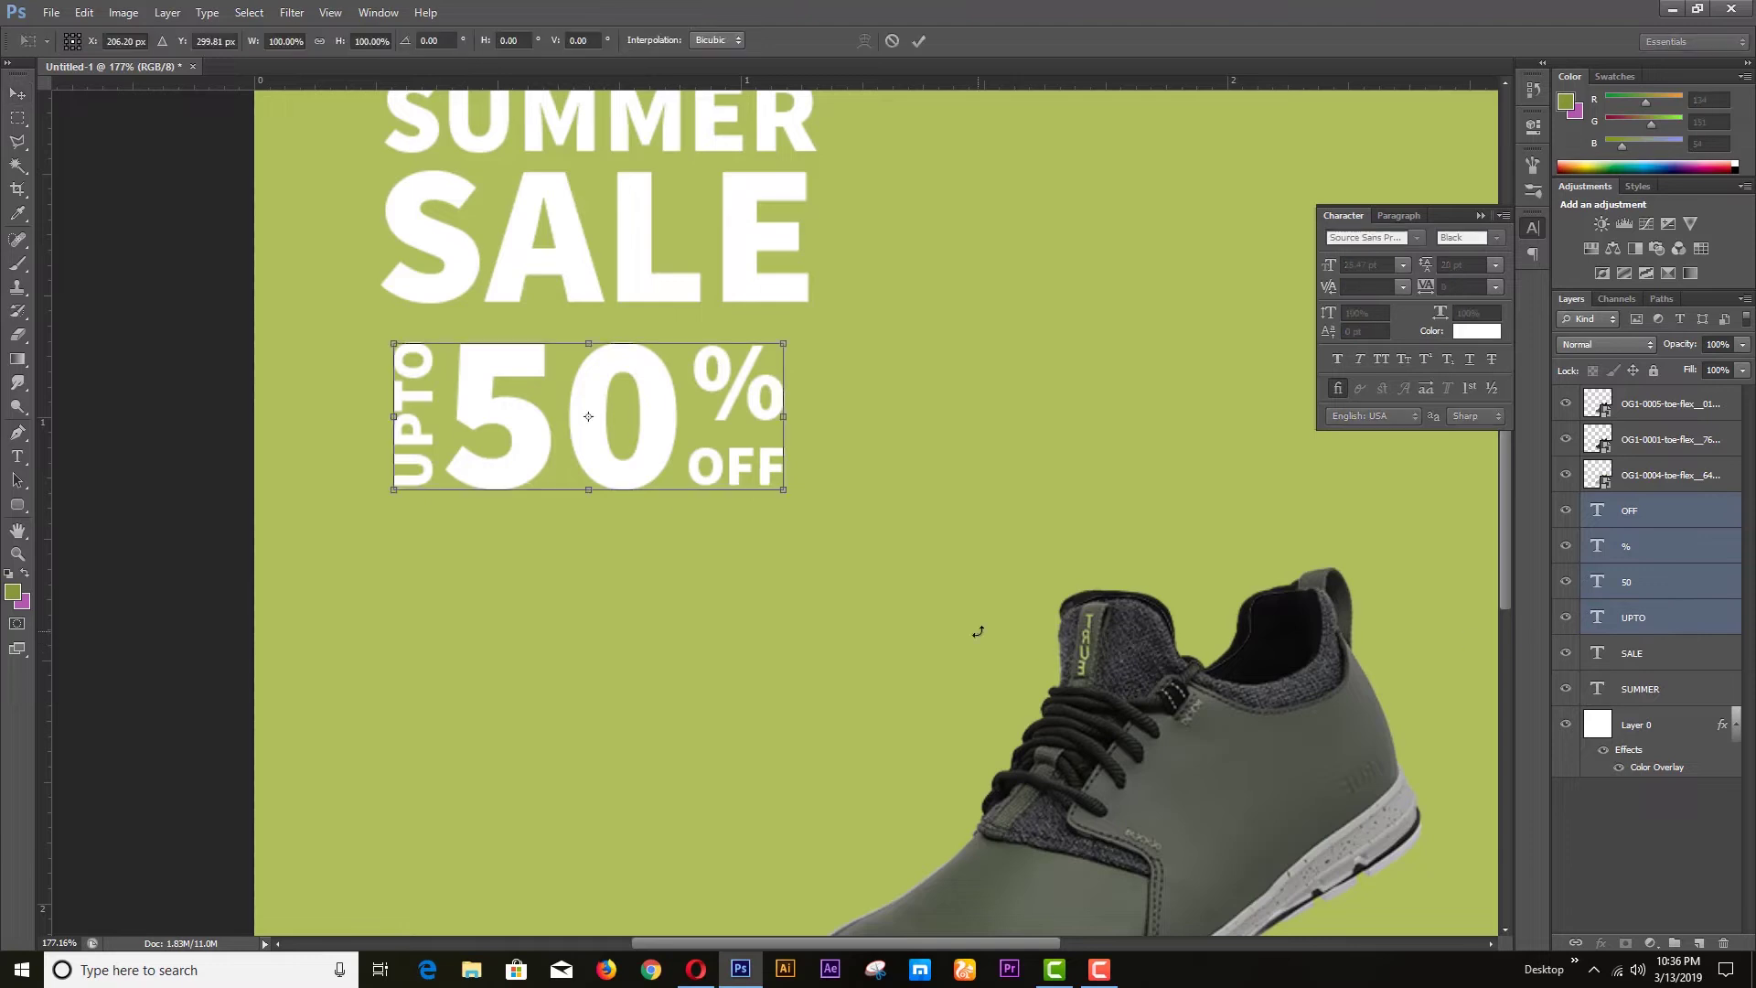
{"action": "left_click_drag", "start_coordinate": [784, 491], "coordinate": [805, 498]}
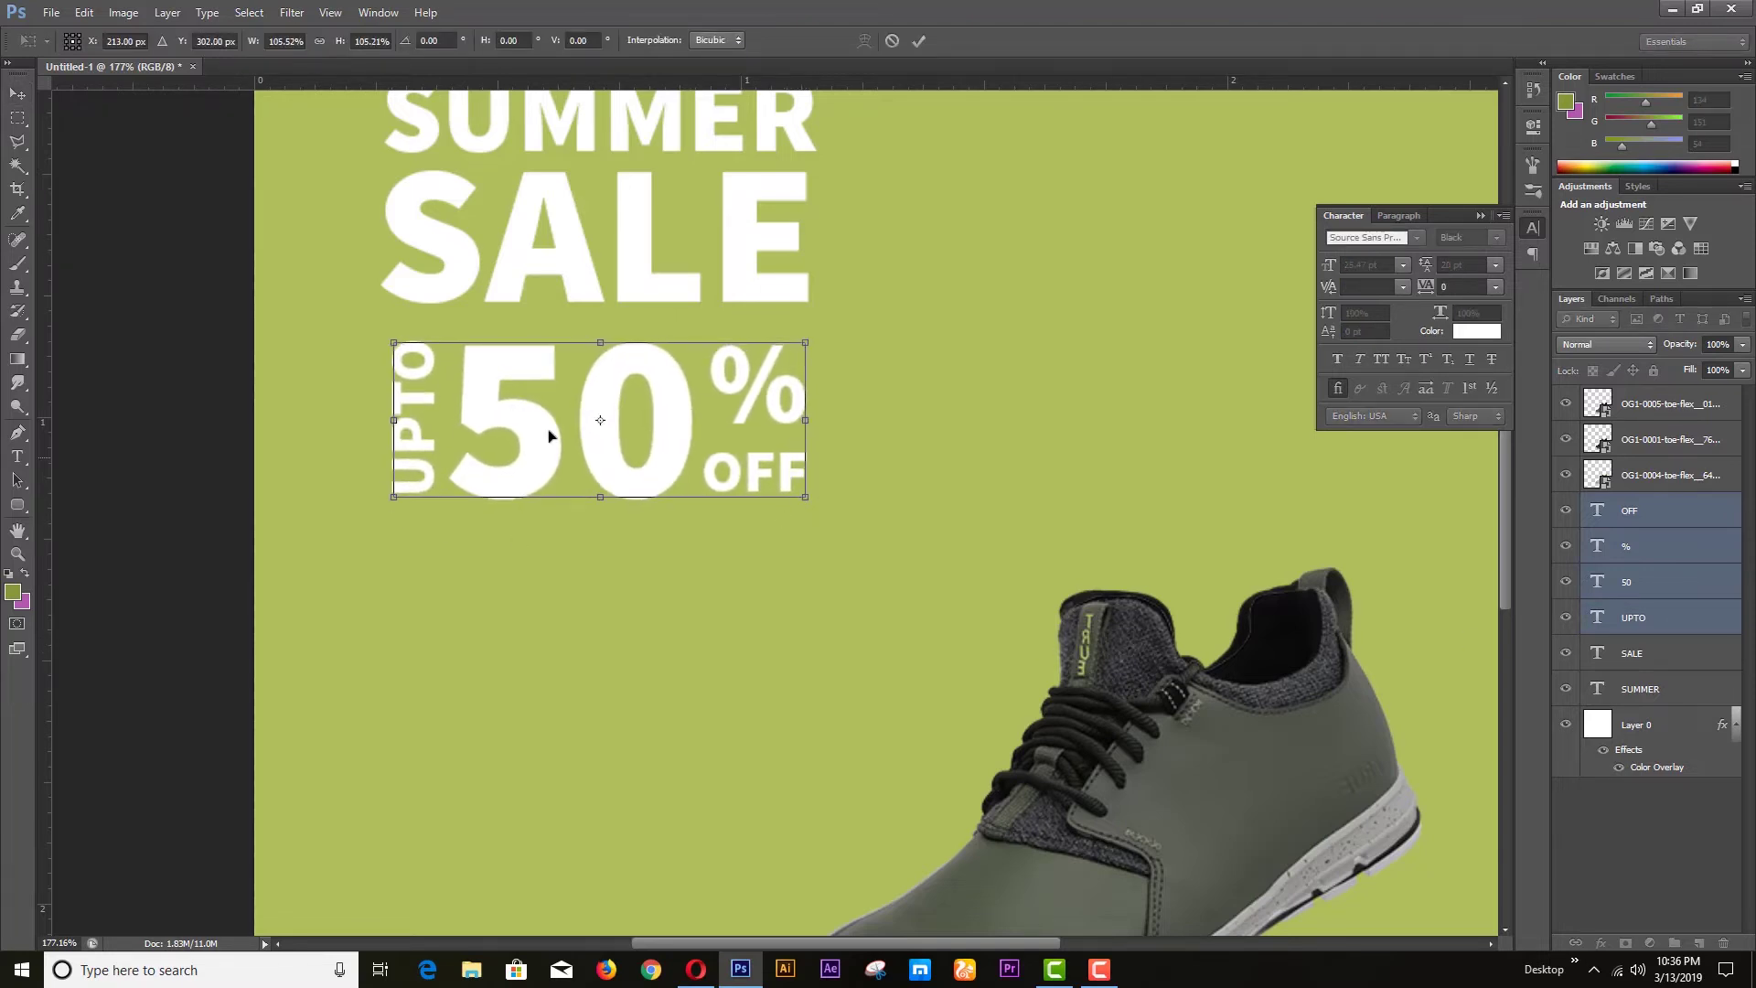
{"action": "key", "text": "Return"}
{"action": "key", "text": "ctrl+minus"}
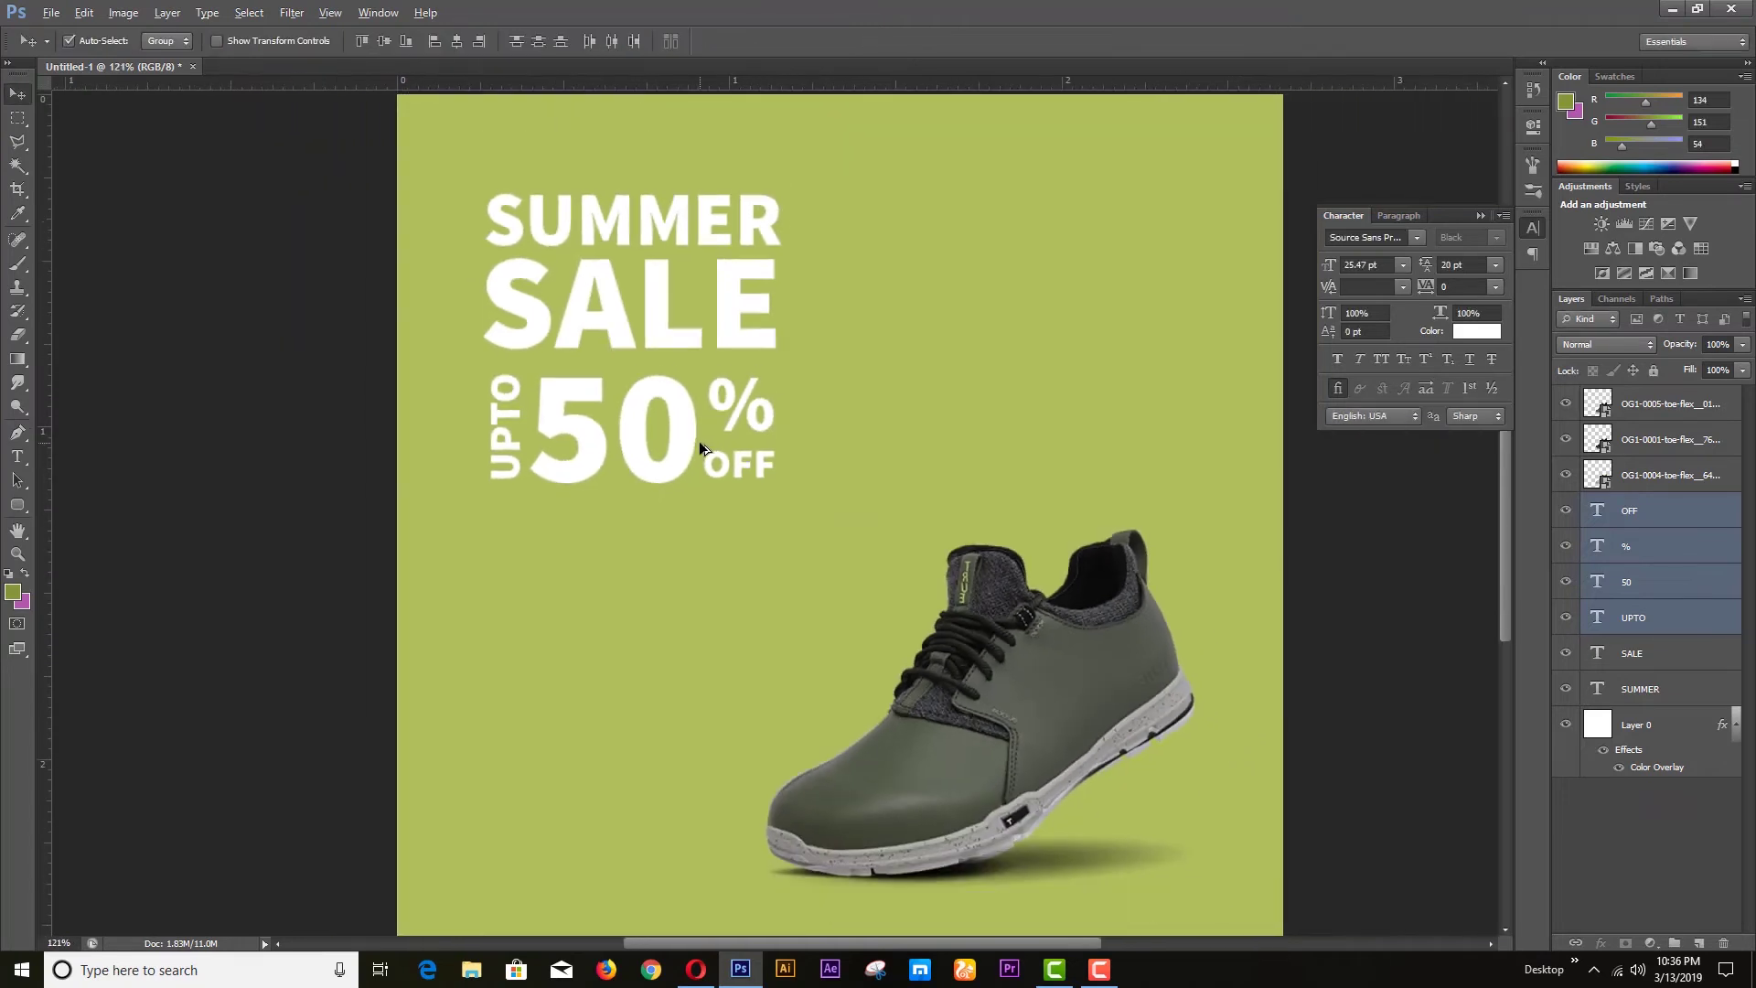
{"action": "scroll", "coordinate": [699, 443], "scroll_direction": "down", "scroll_amount": 1}
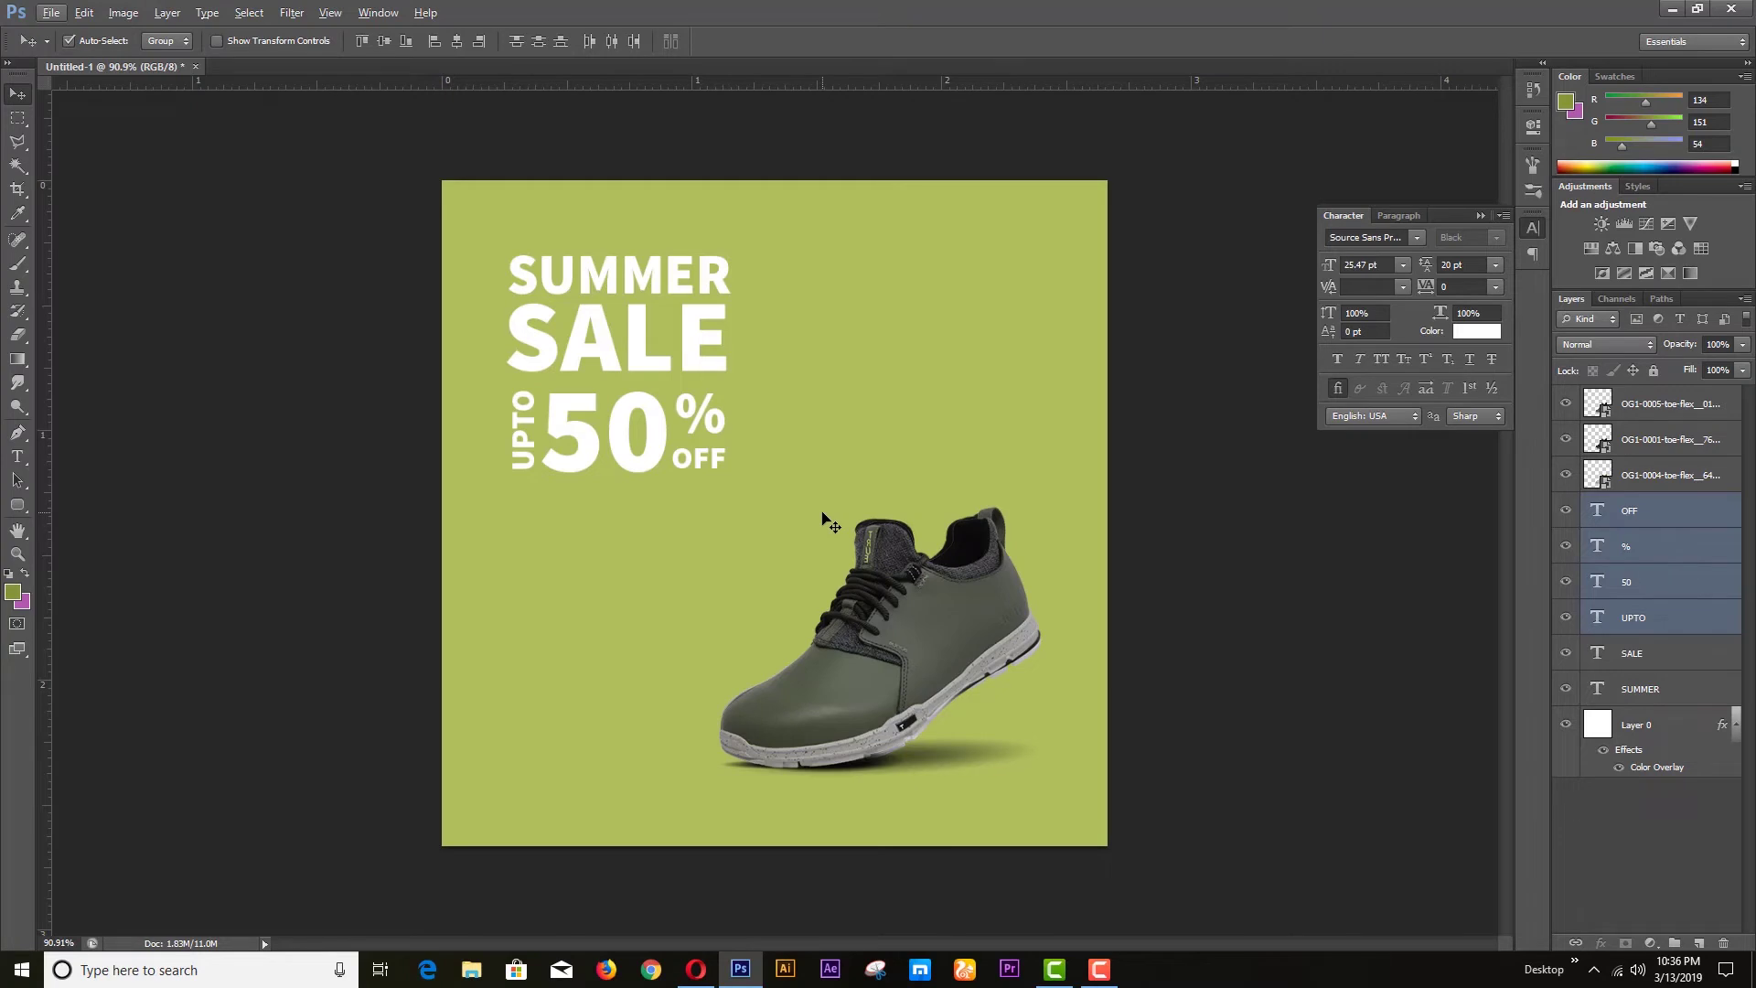
Step: Select all six text layers from OFF down to SUMMER
{"action": "left_click", "coordinate": [1694, 843]}
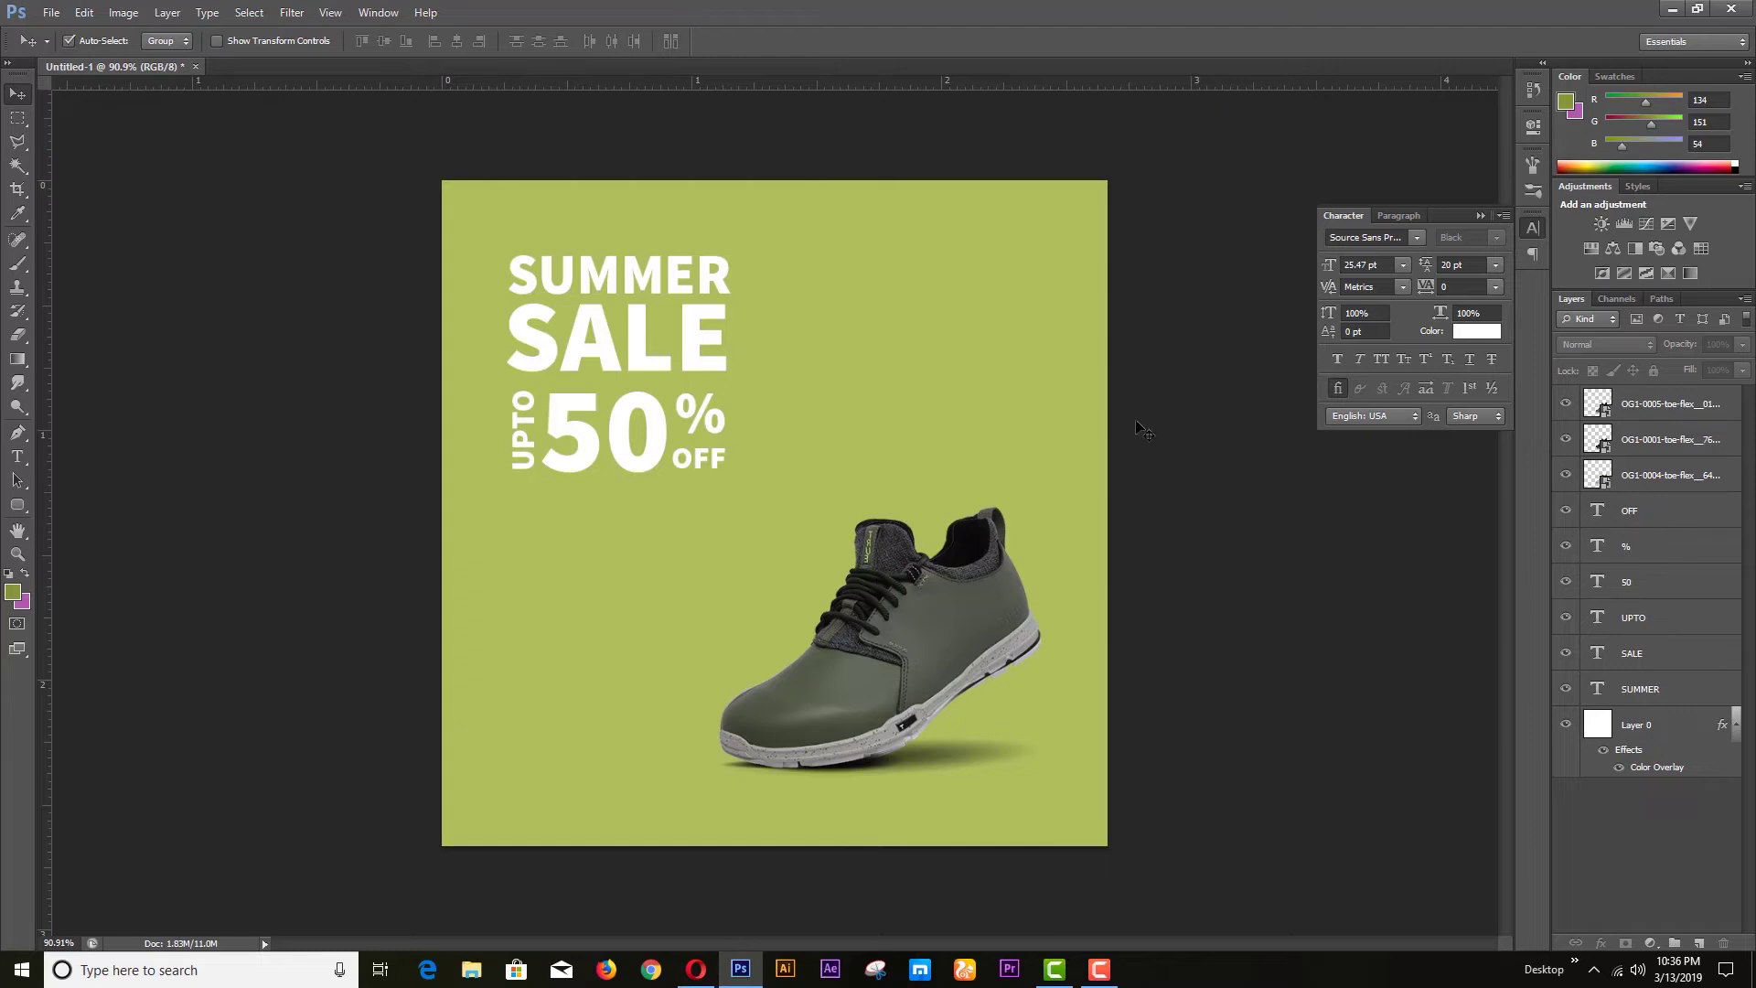
{"action": "left_click", "coordinate": [1632, 514]}
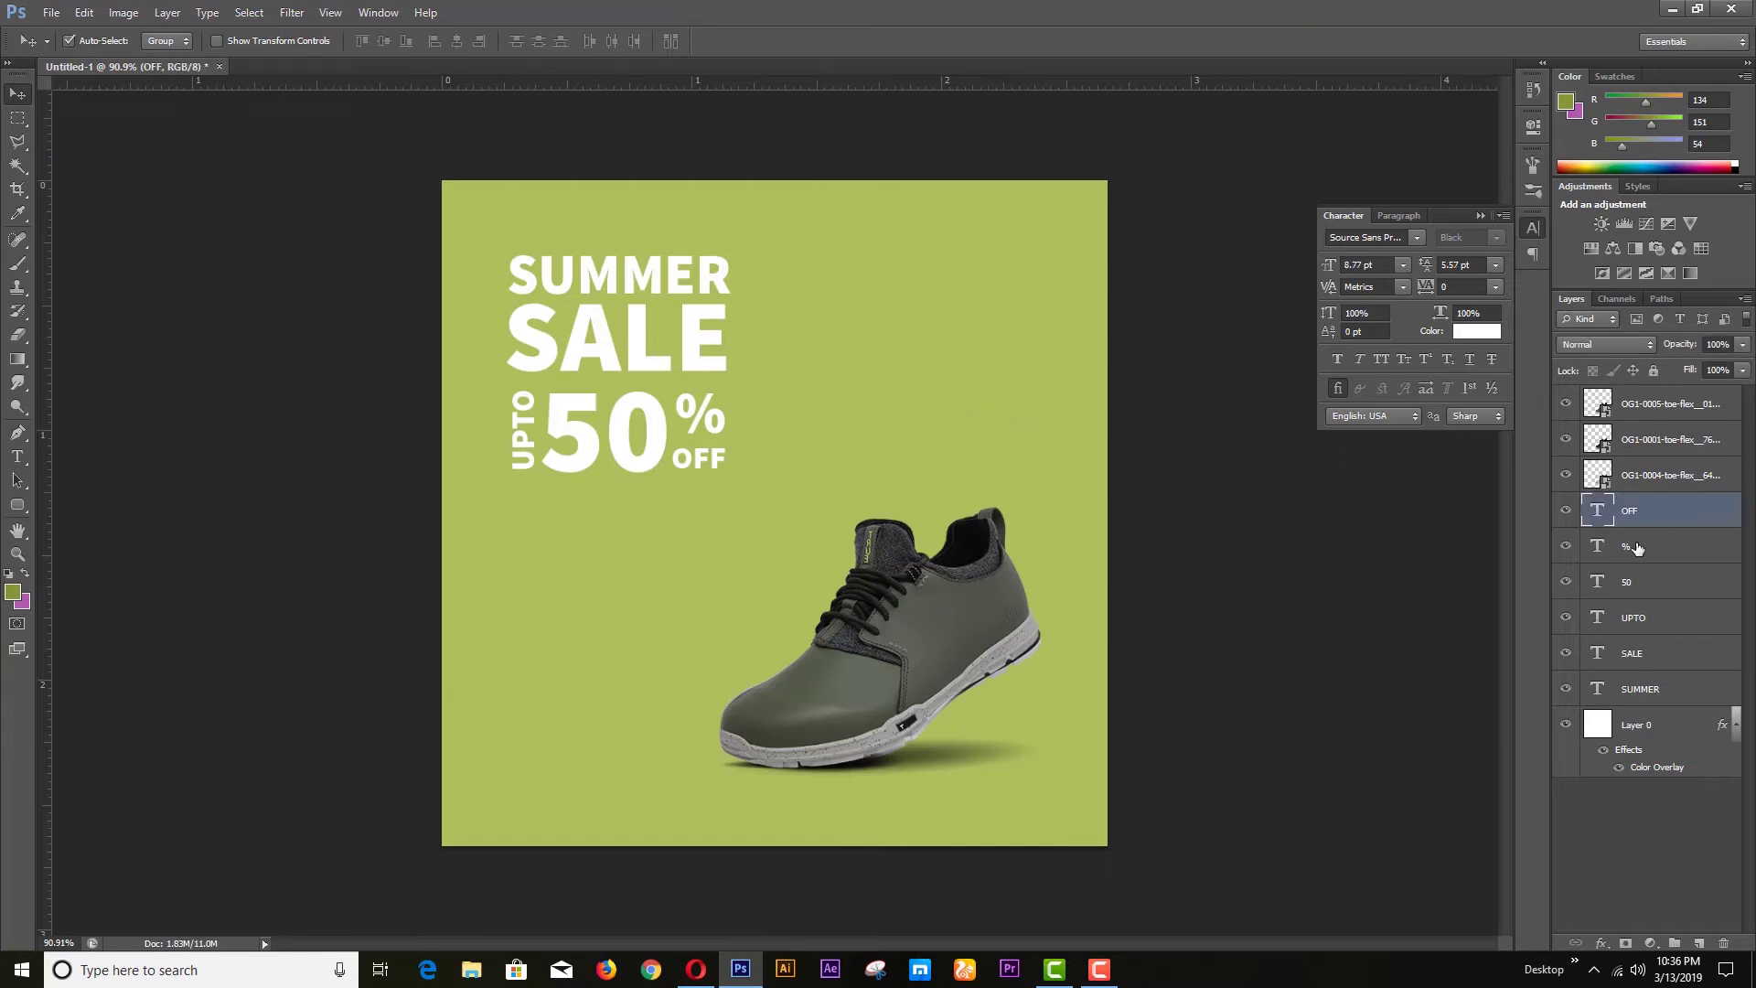
{"action": "left_click", "coordinate": [1635, 548], "text": "shift"}
{"action": "left_click", "coordinate": [1631, 585], "text": "shift"}
{"action": "left_click", "coordinate": [1635, 622], "text": "shift"}
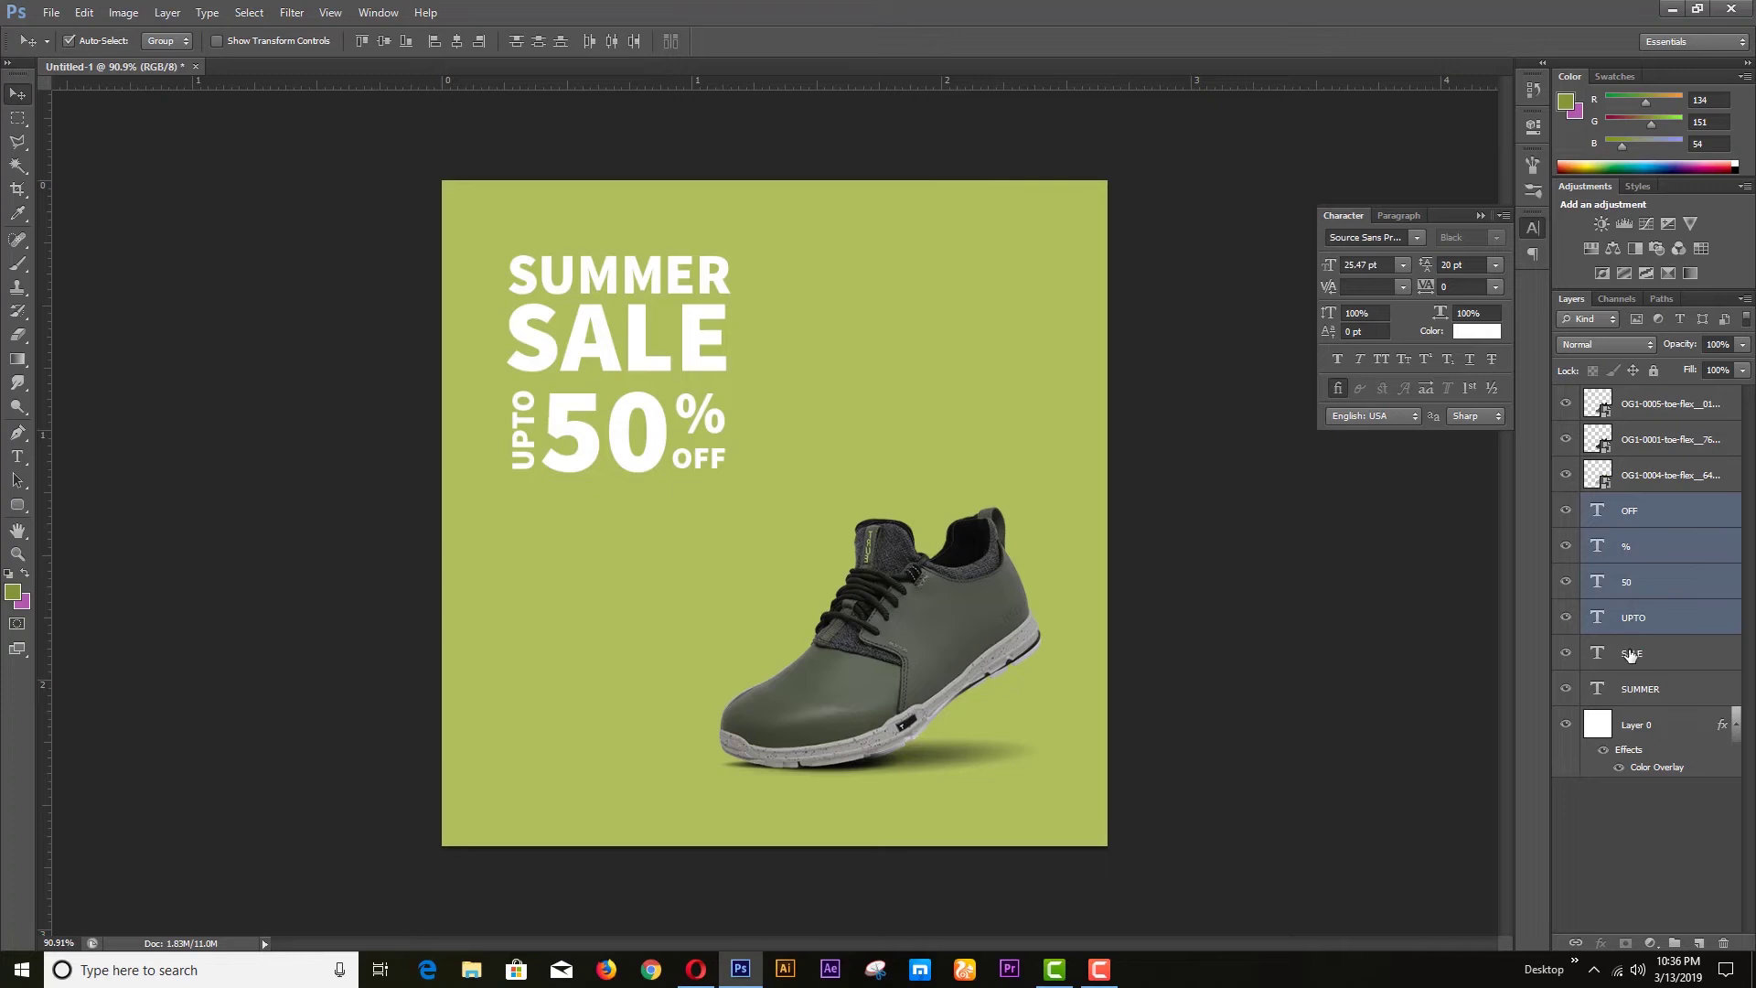
{"action": "left_click", "coordinate": [1632, 656], "text": "shift"}
{"action": "left_click", "coordinate": [1651, 697], "text": "shift"}
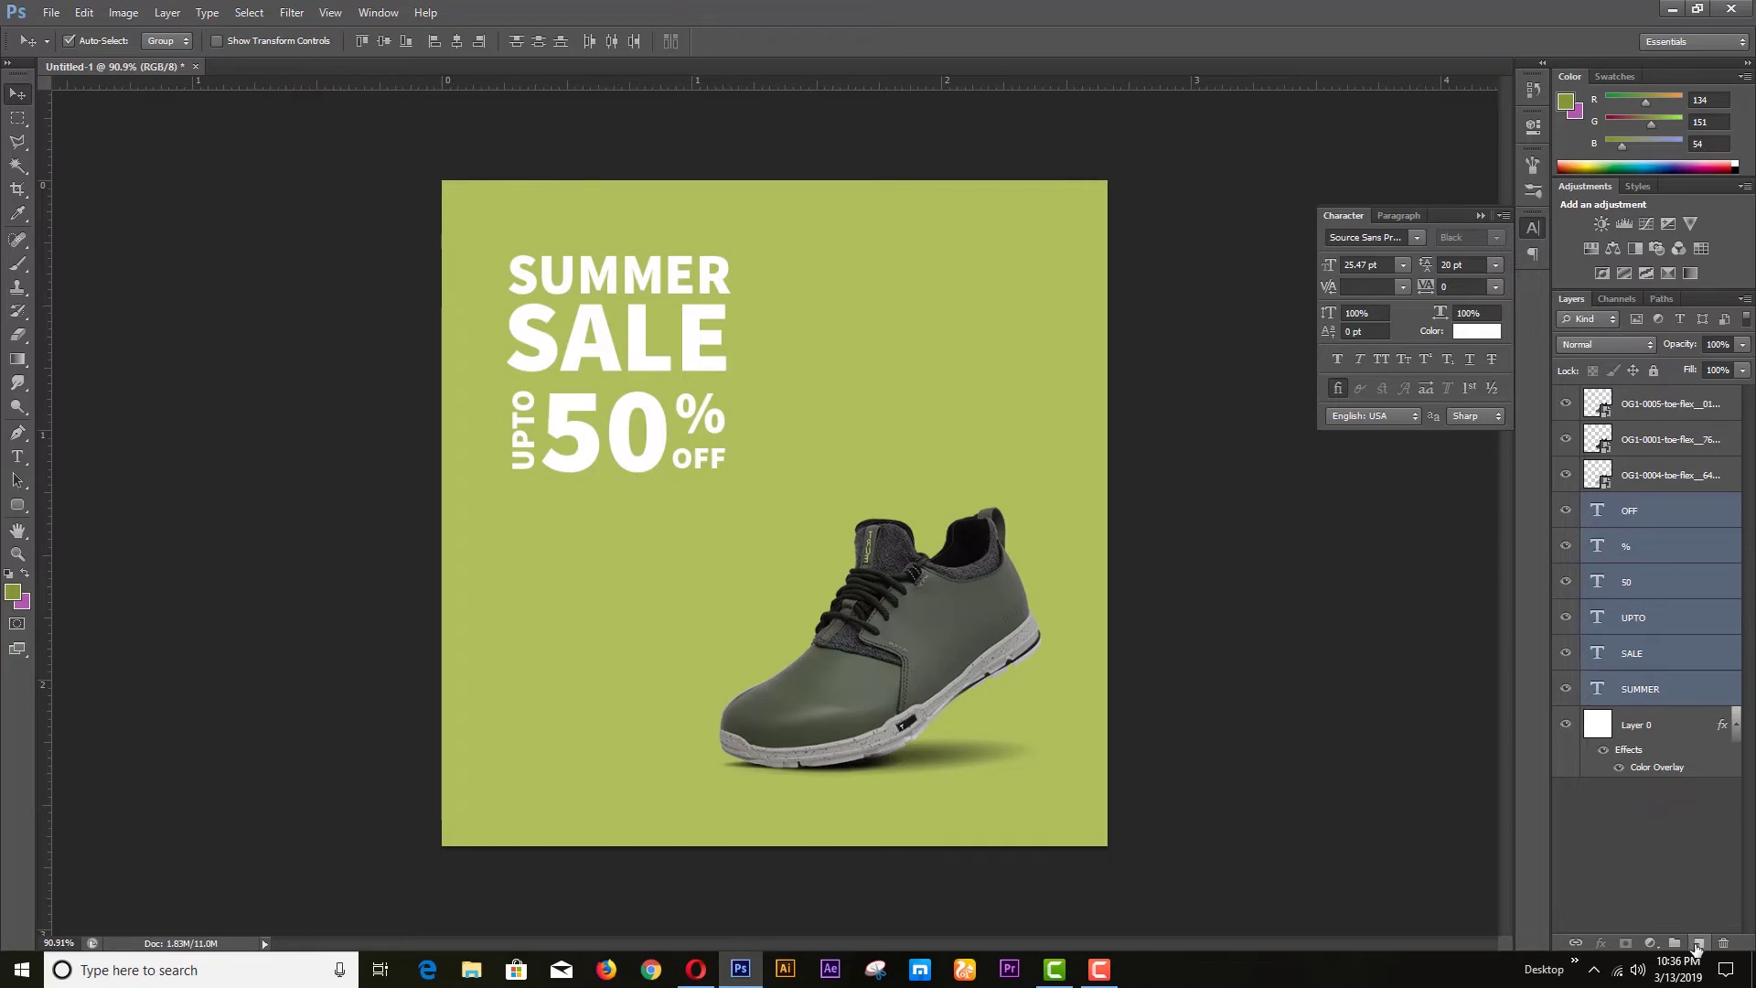
Step: Try converting the six selected text layers to a smart object, and undo the conversion
{"action": "right_click", "coordinate": [1656, 617]}
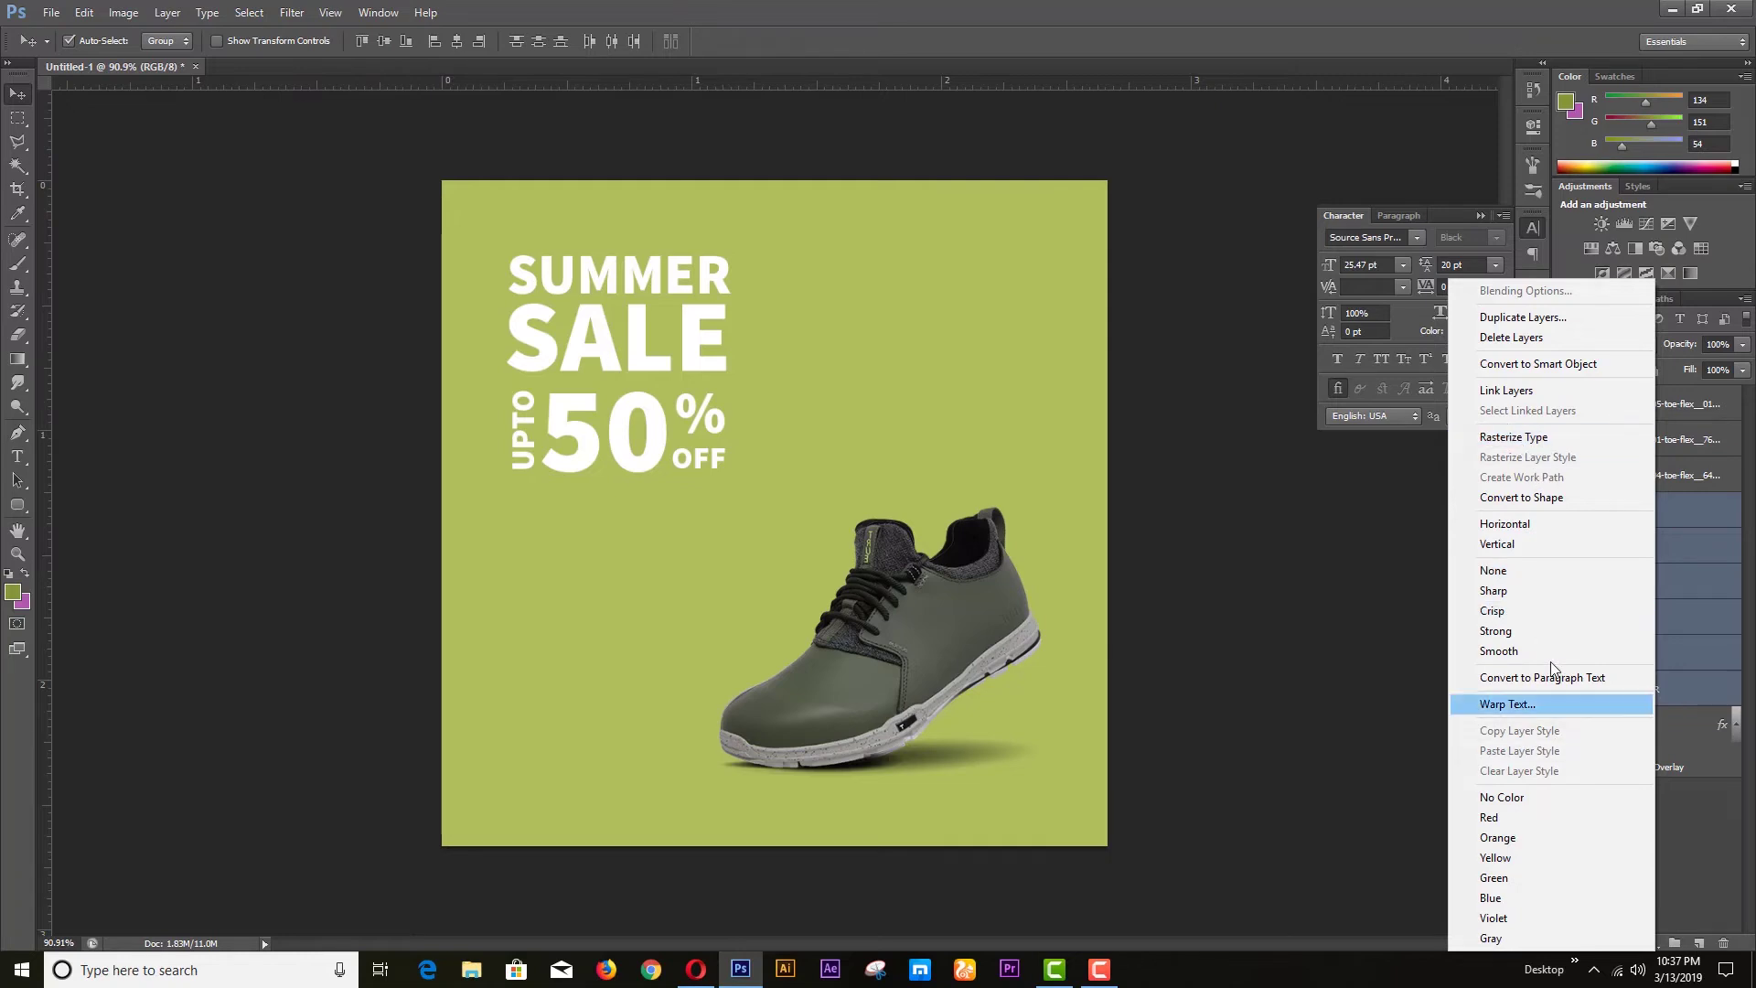
{"action": "left_click", "coordinate": [1536, 364]}
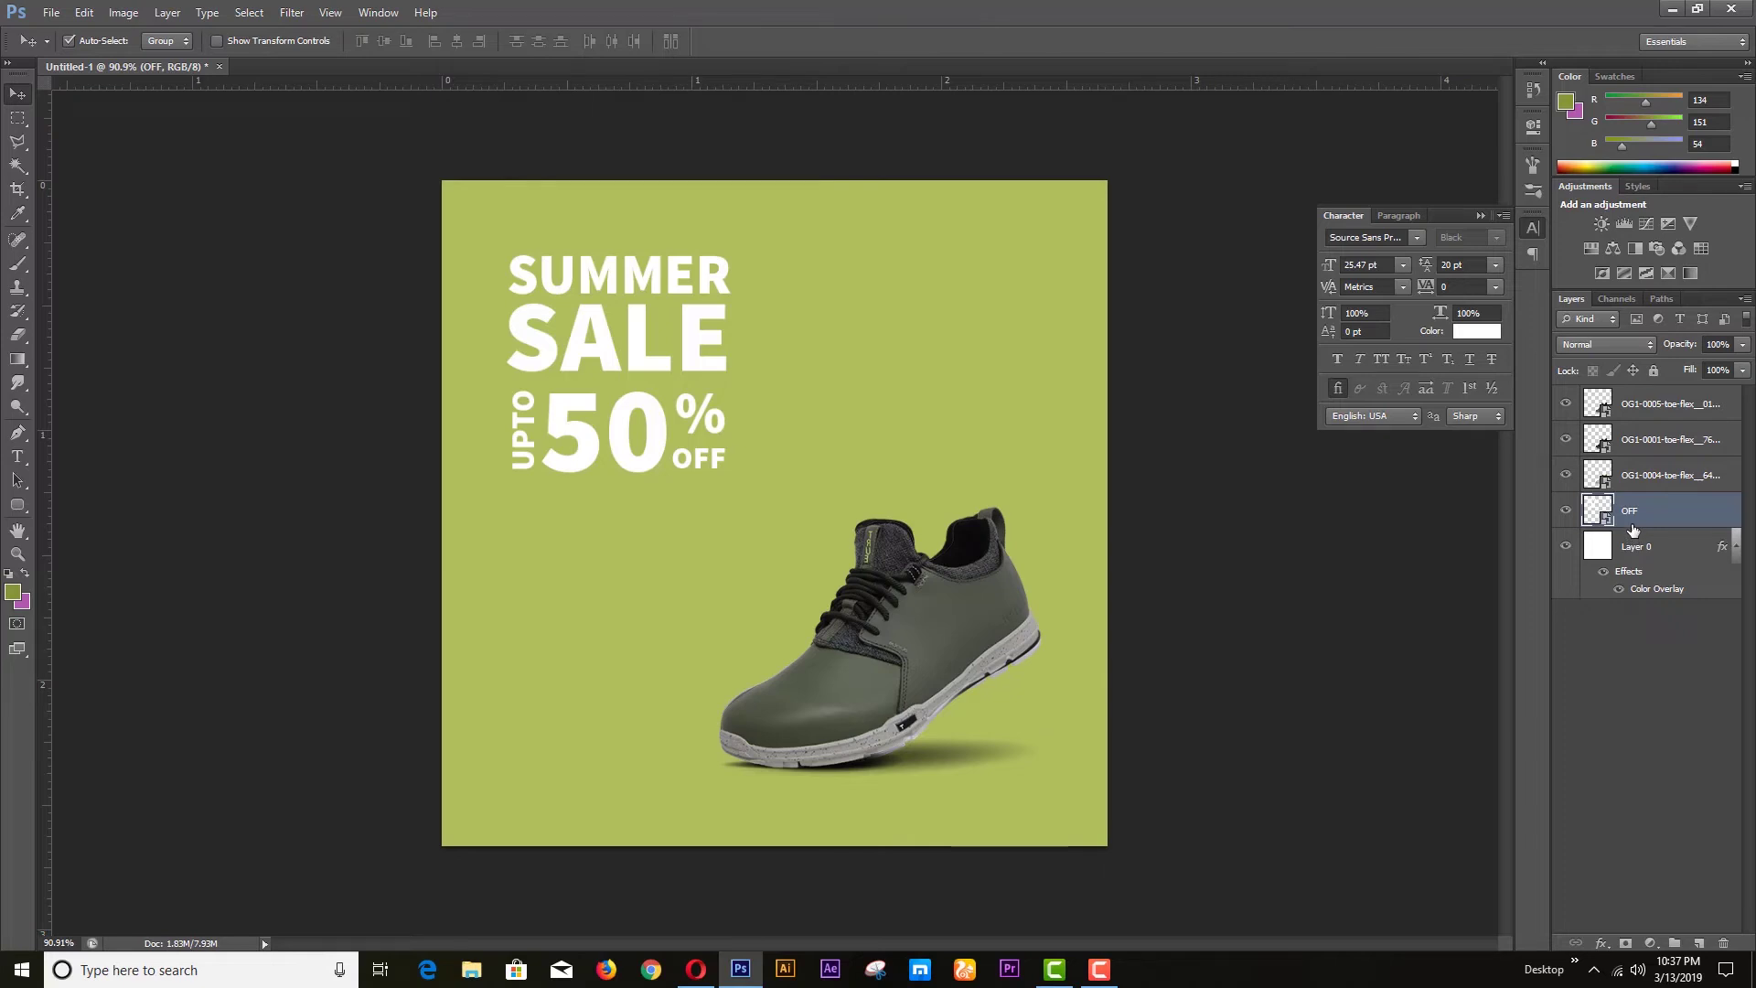
{"action": "key", "text": "ctrl+z"}
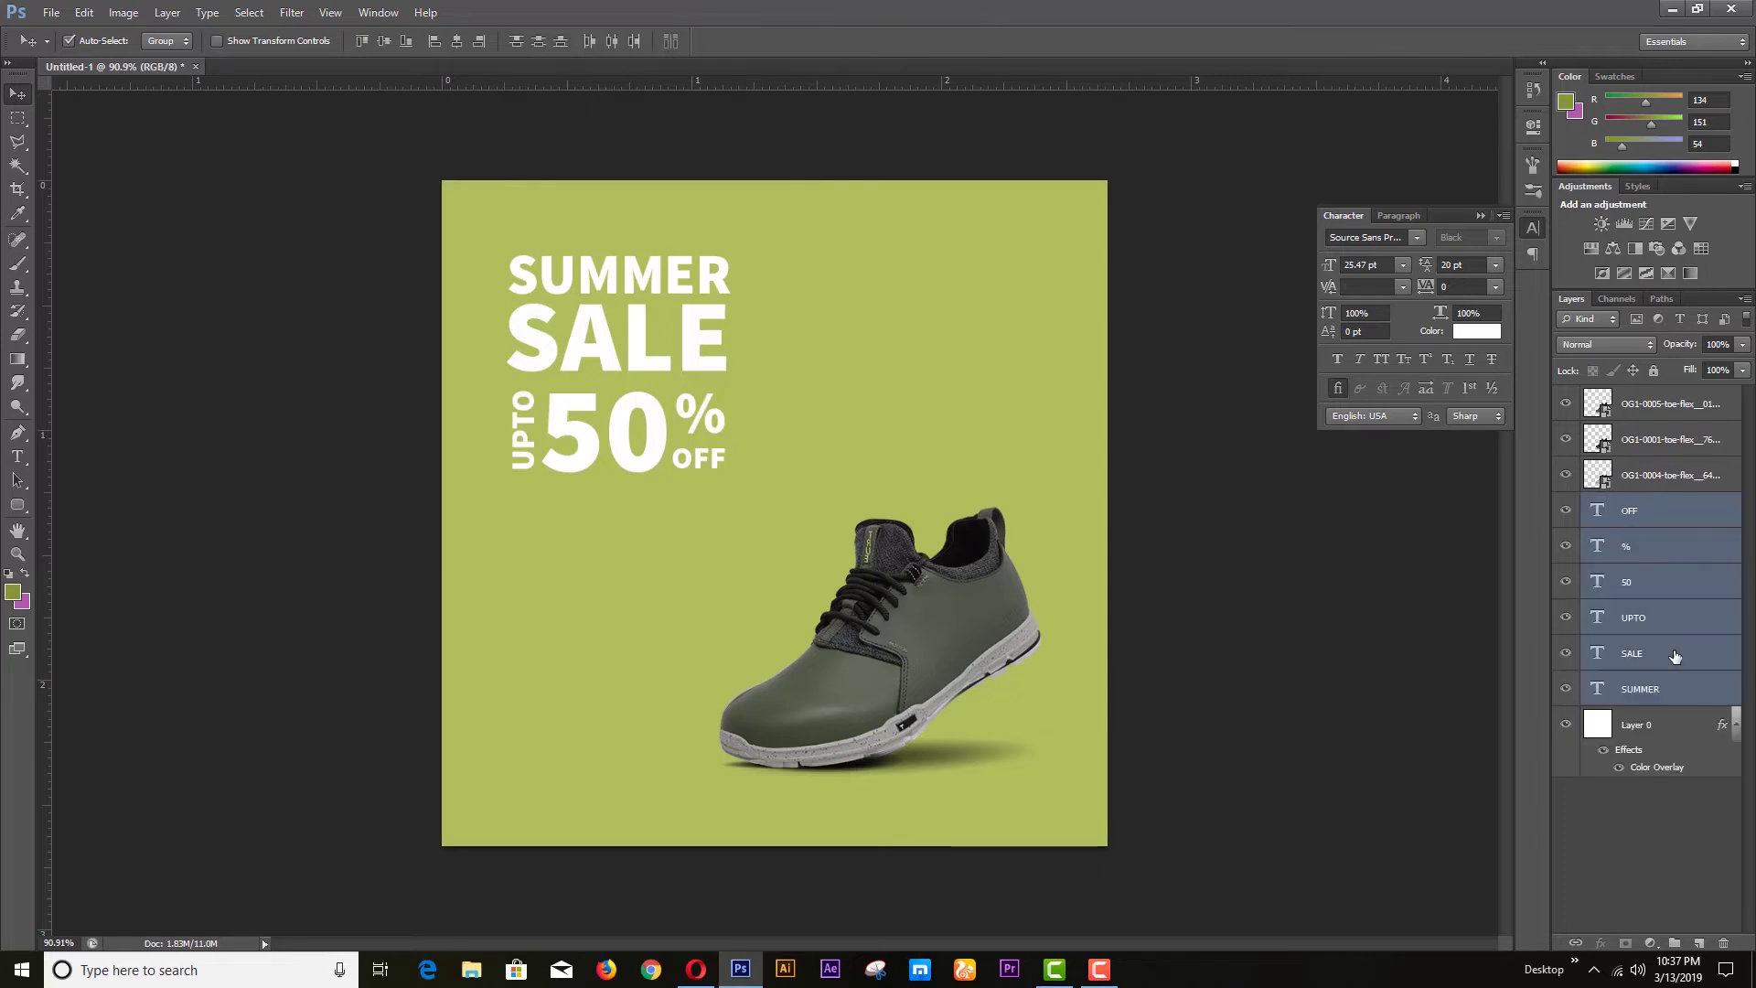
Step: Rasterize the six selected text layers and merge them into a single layer
{"action": "right_click", "coordinate": [1672, 587]}
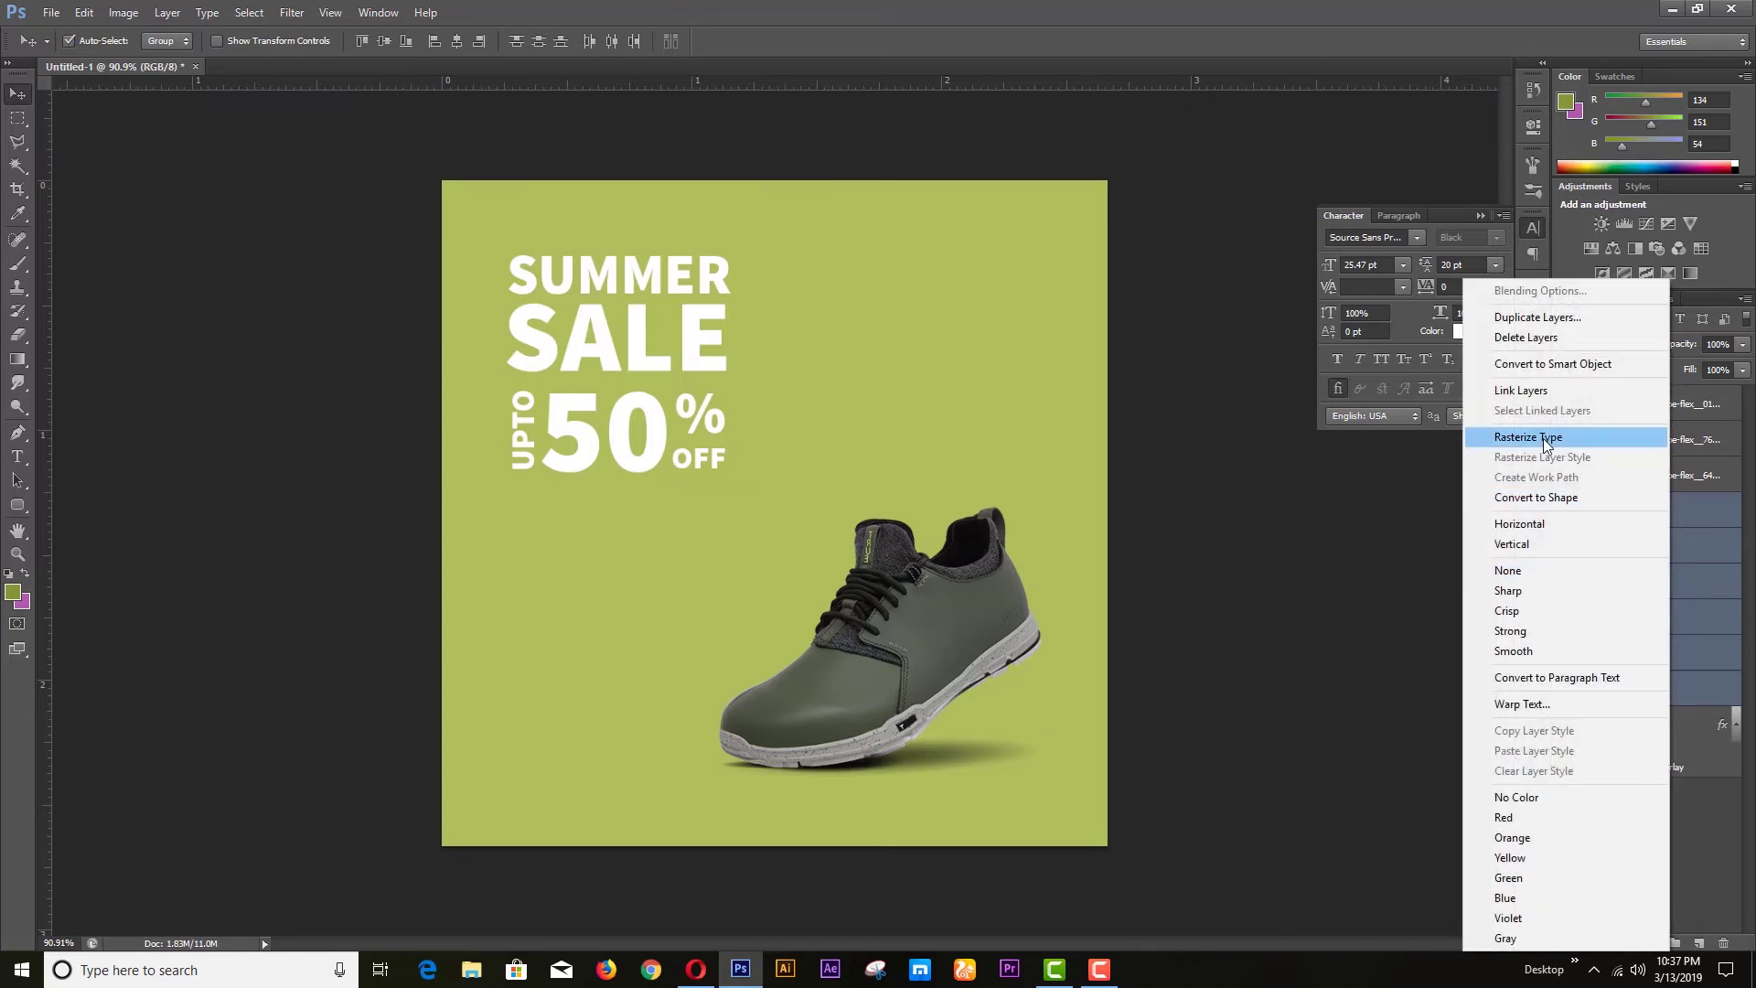
{"action": "left_click", "coordinate": [1573, 440]}
{"action": "right_click", "coordinate": [1681, 561]}
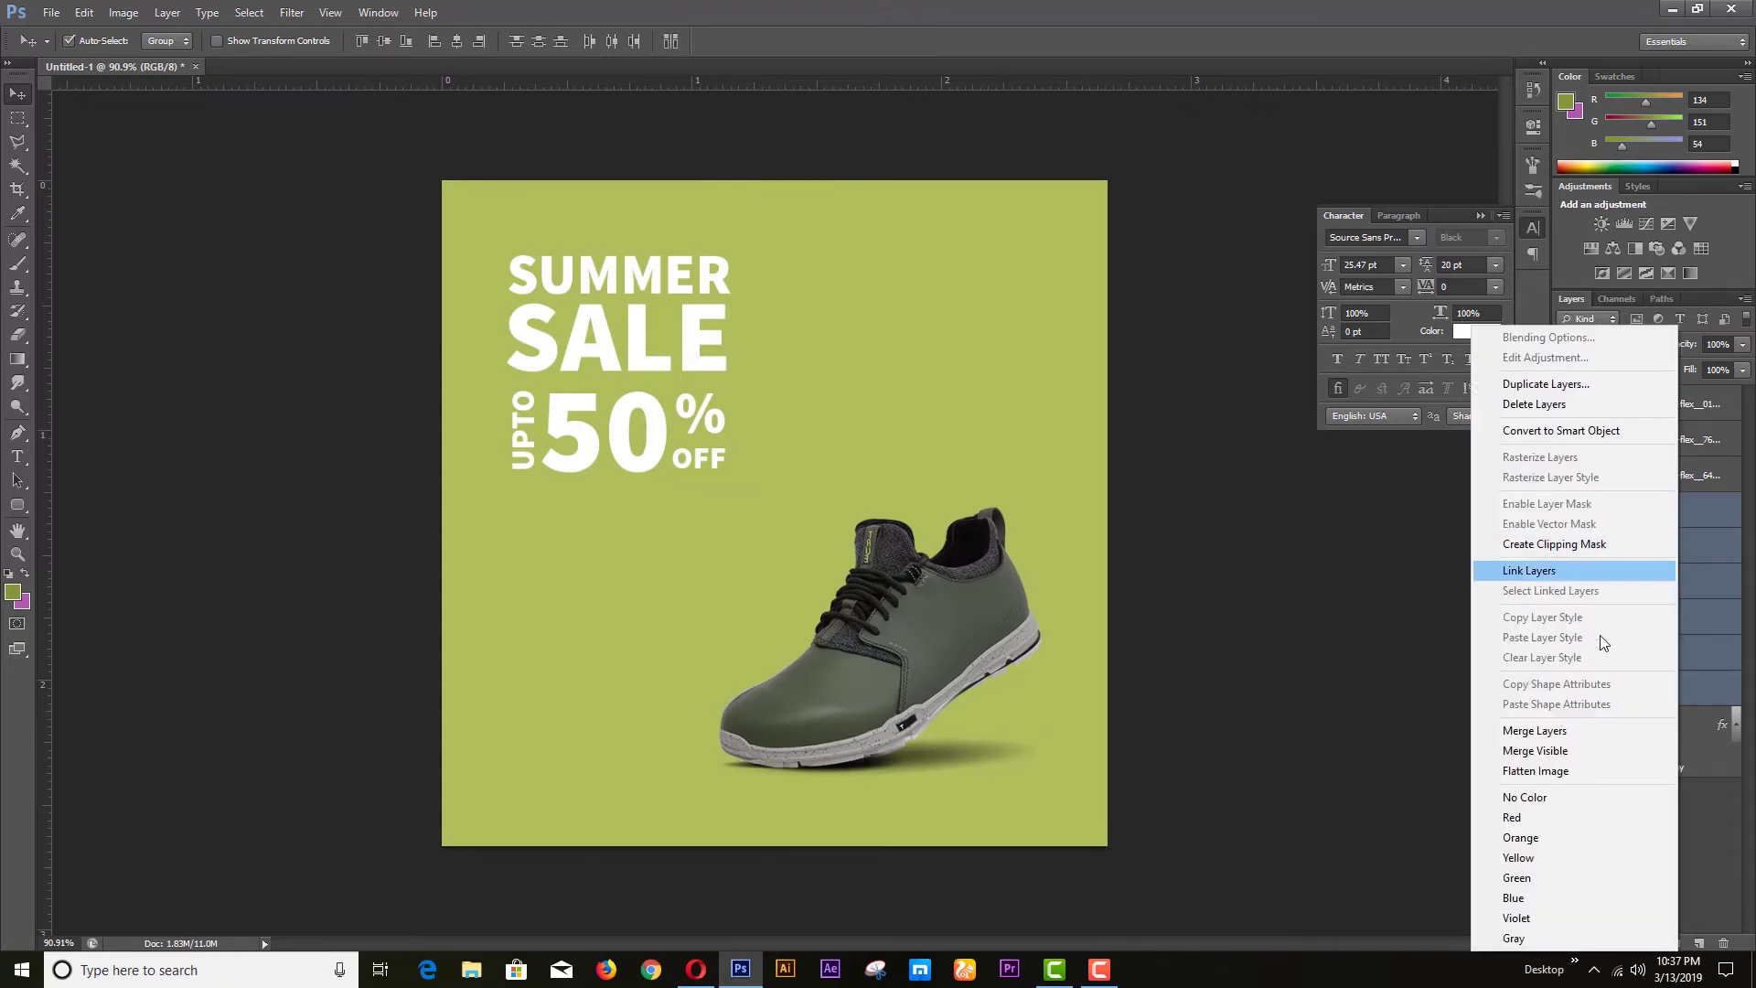
{"action": "left_click", "coordinate": [1585, 729]}
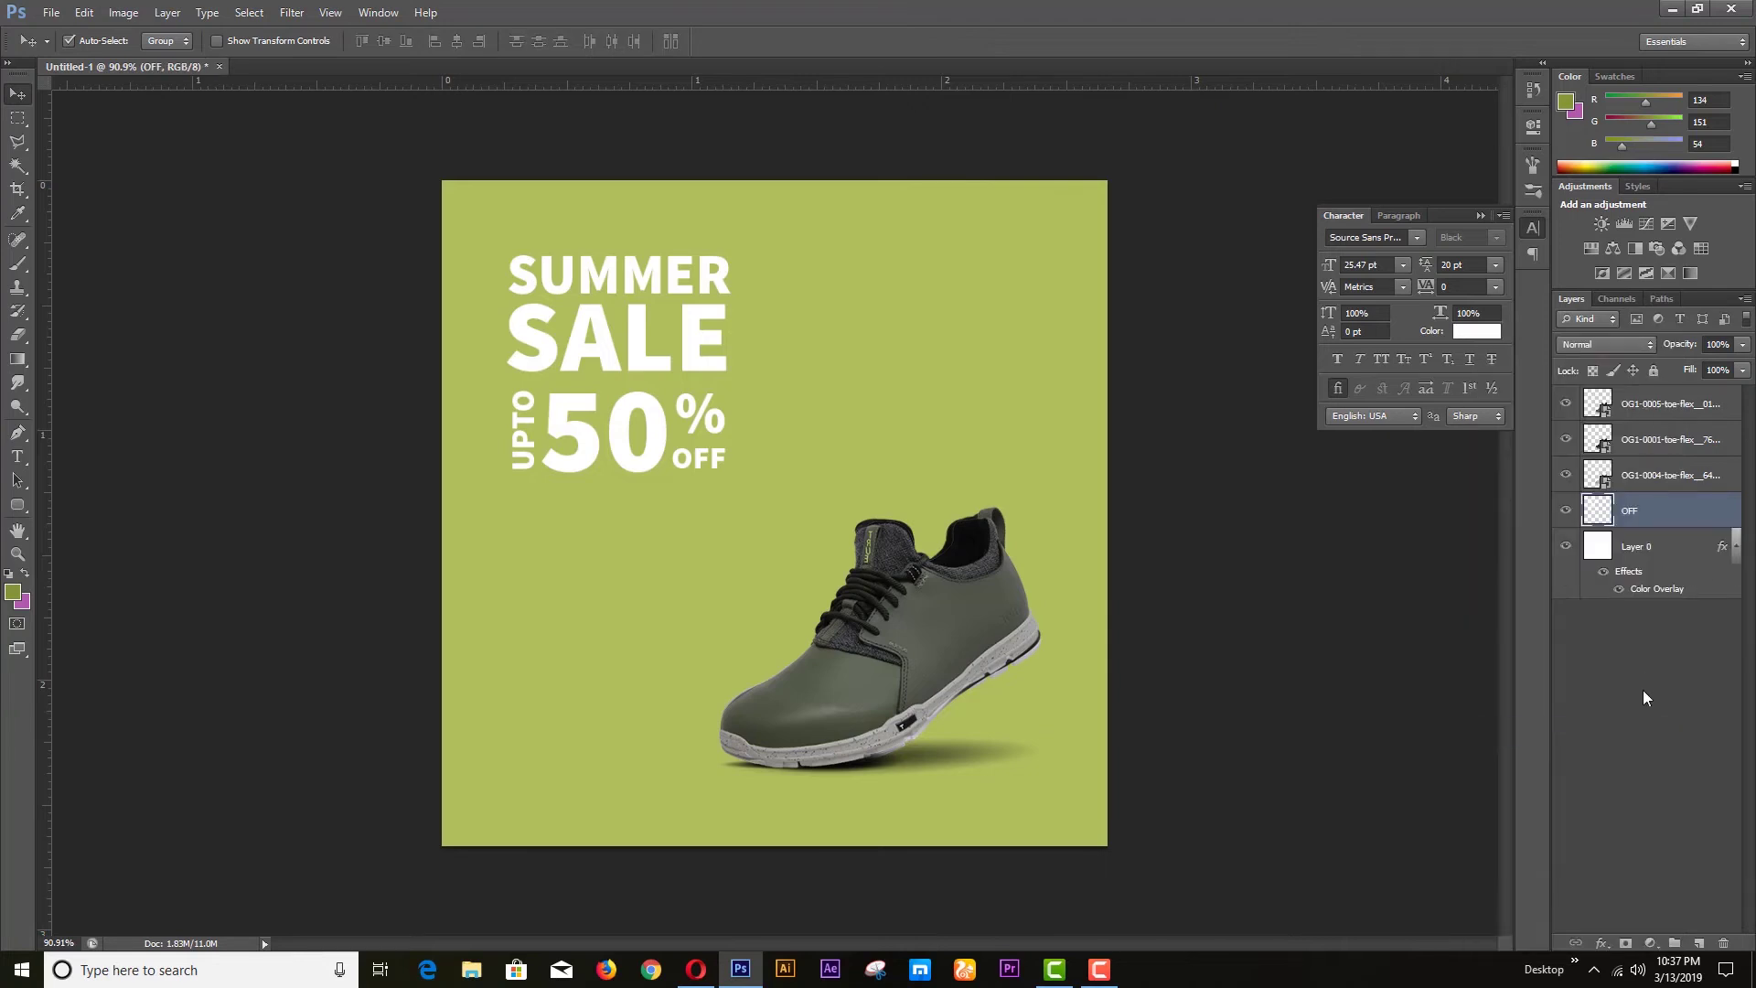
{"action": "left_click", "coordinate": [1662, 515]}
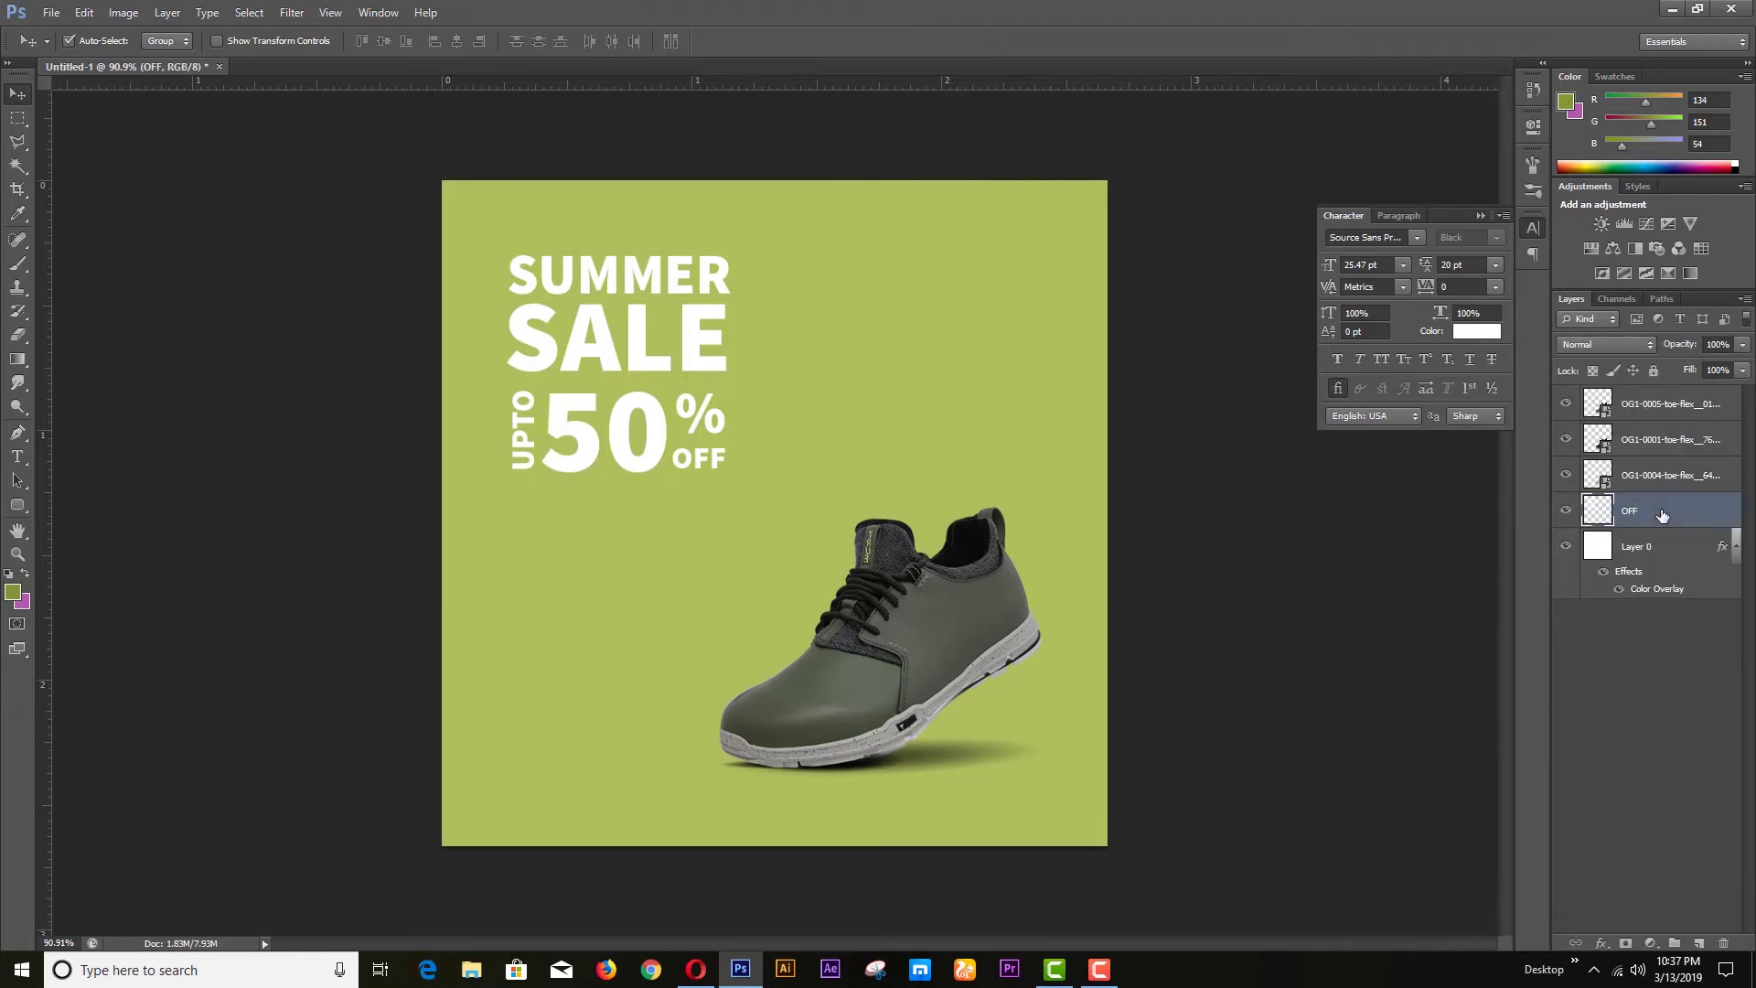
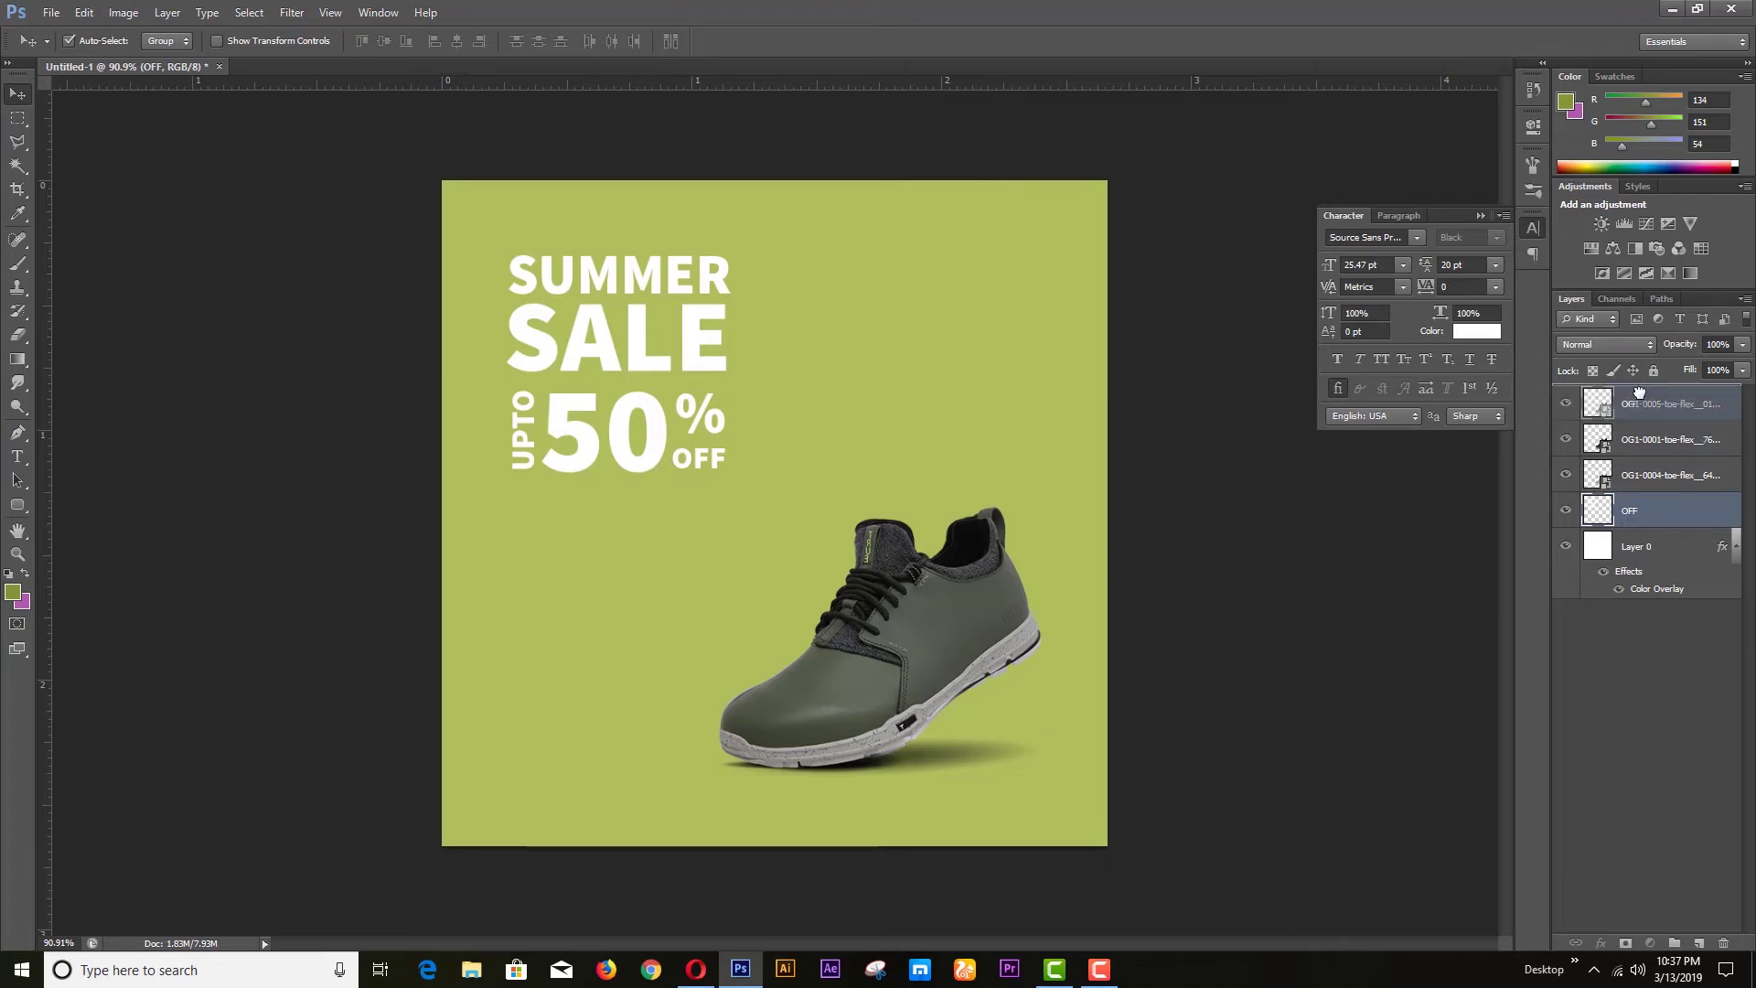
Step: Show the Timeline and hide the OG1-0001 and OG1-0004 shoe layers in the first frame
{"action": "left_click", "coordinate": [1632, 748]}
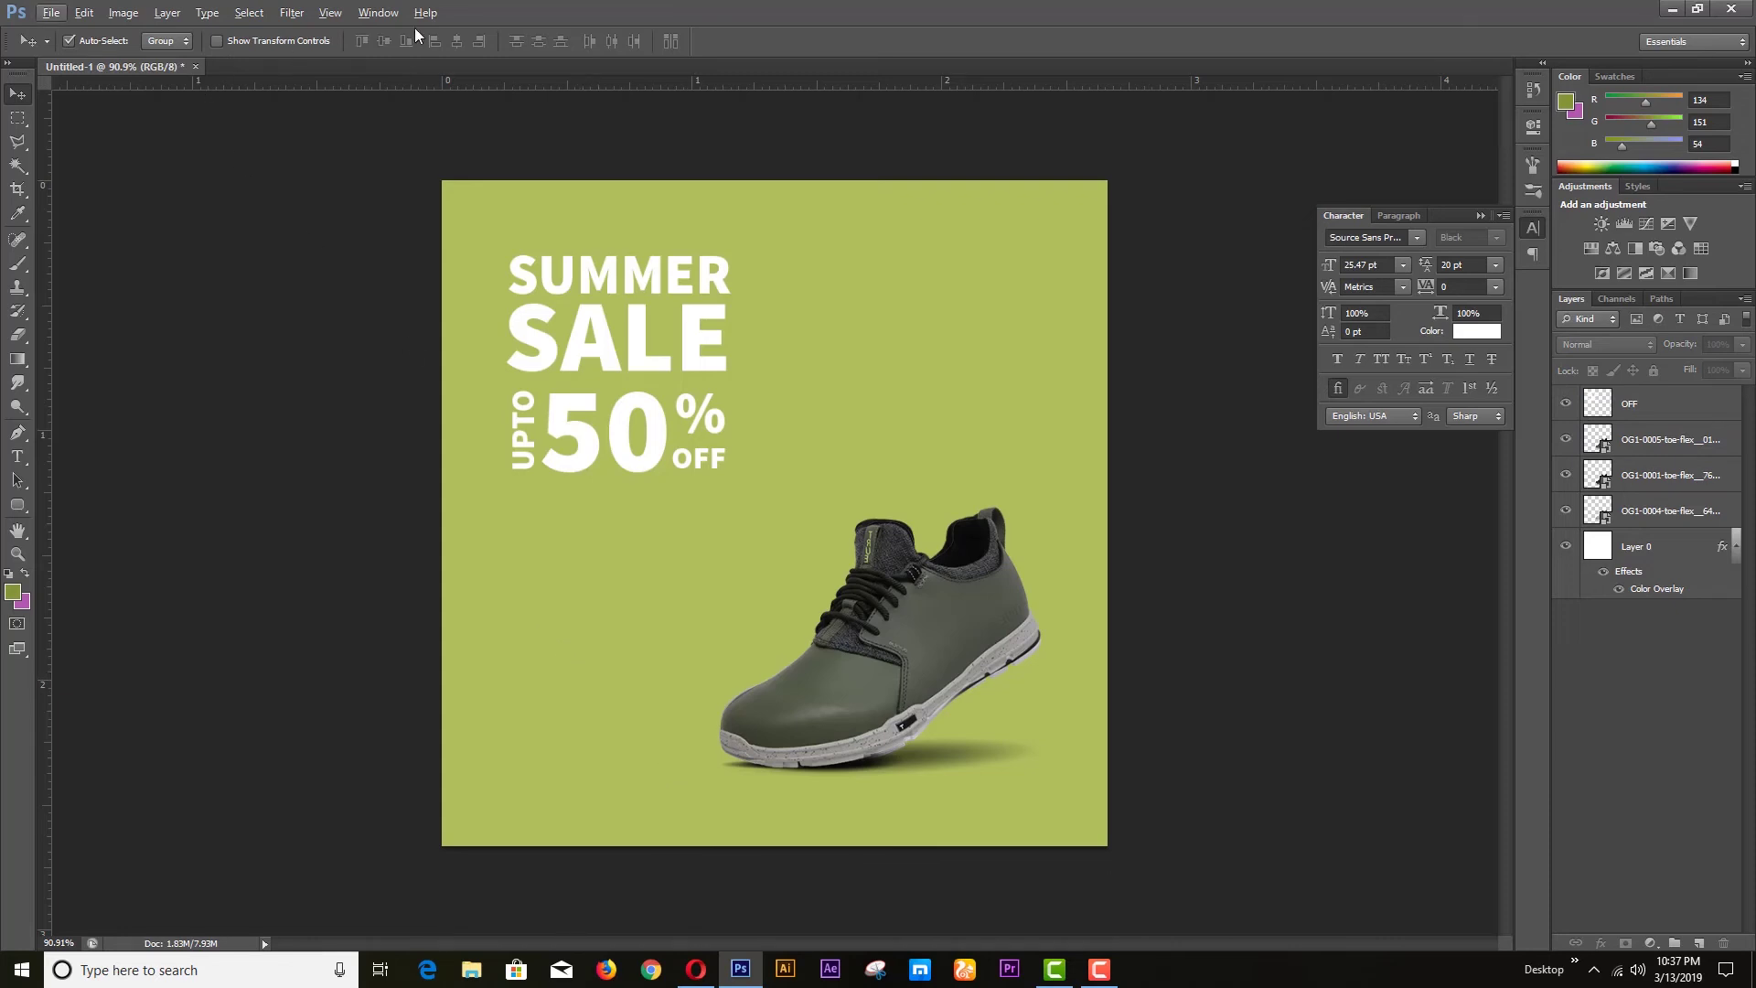
{"action": "left_click", "coordinate": [379, 12]}
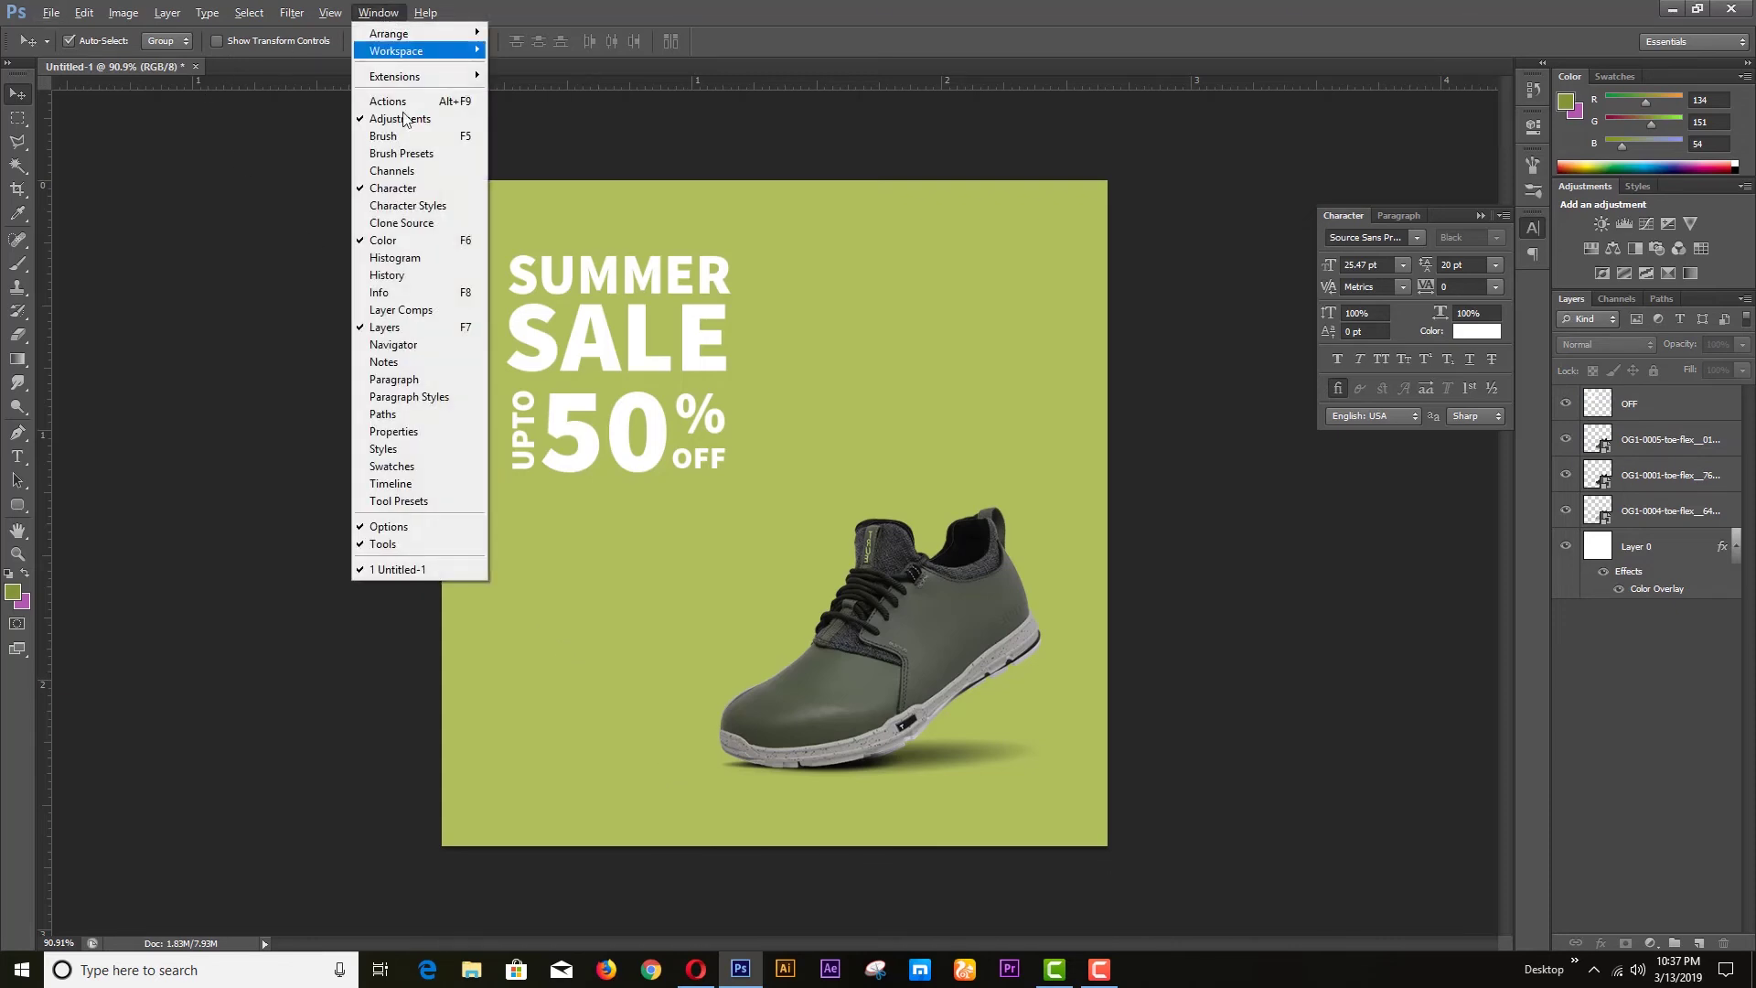
{"action": "left_click", "coordinate": [418, 486]}
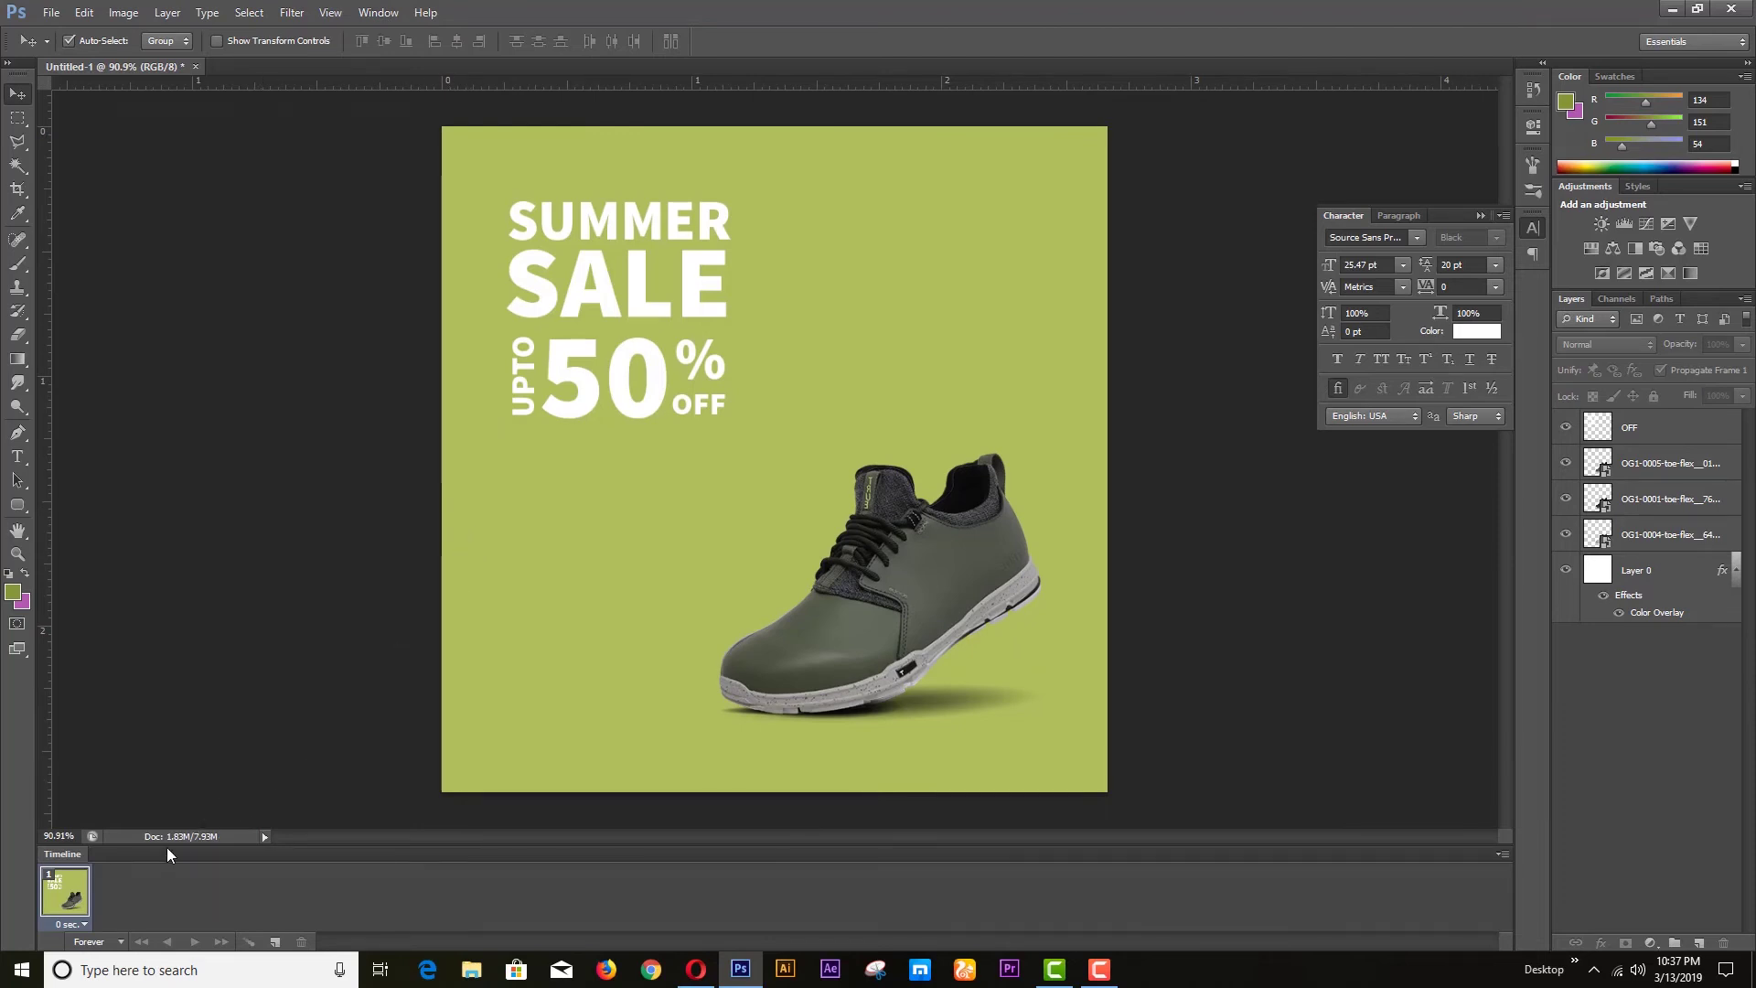
{"action": "left_click", "coordinate": [1567, 501]}
{"action": "left_click", "coordinate": [1566, 534]}
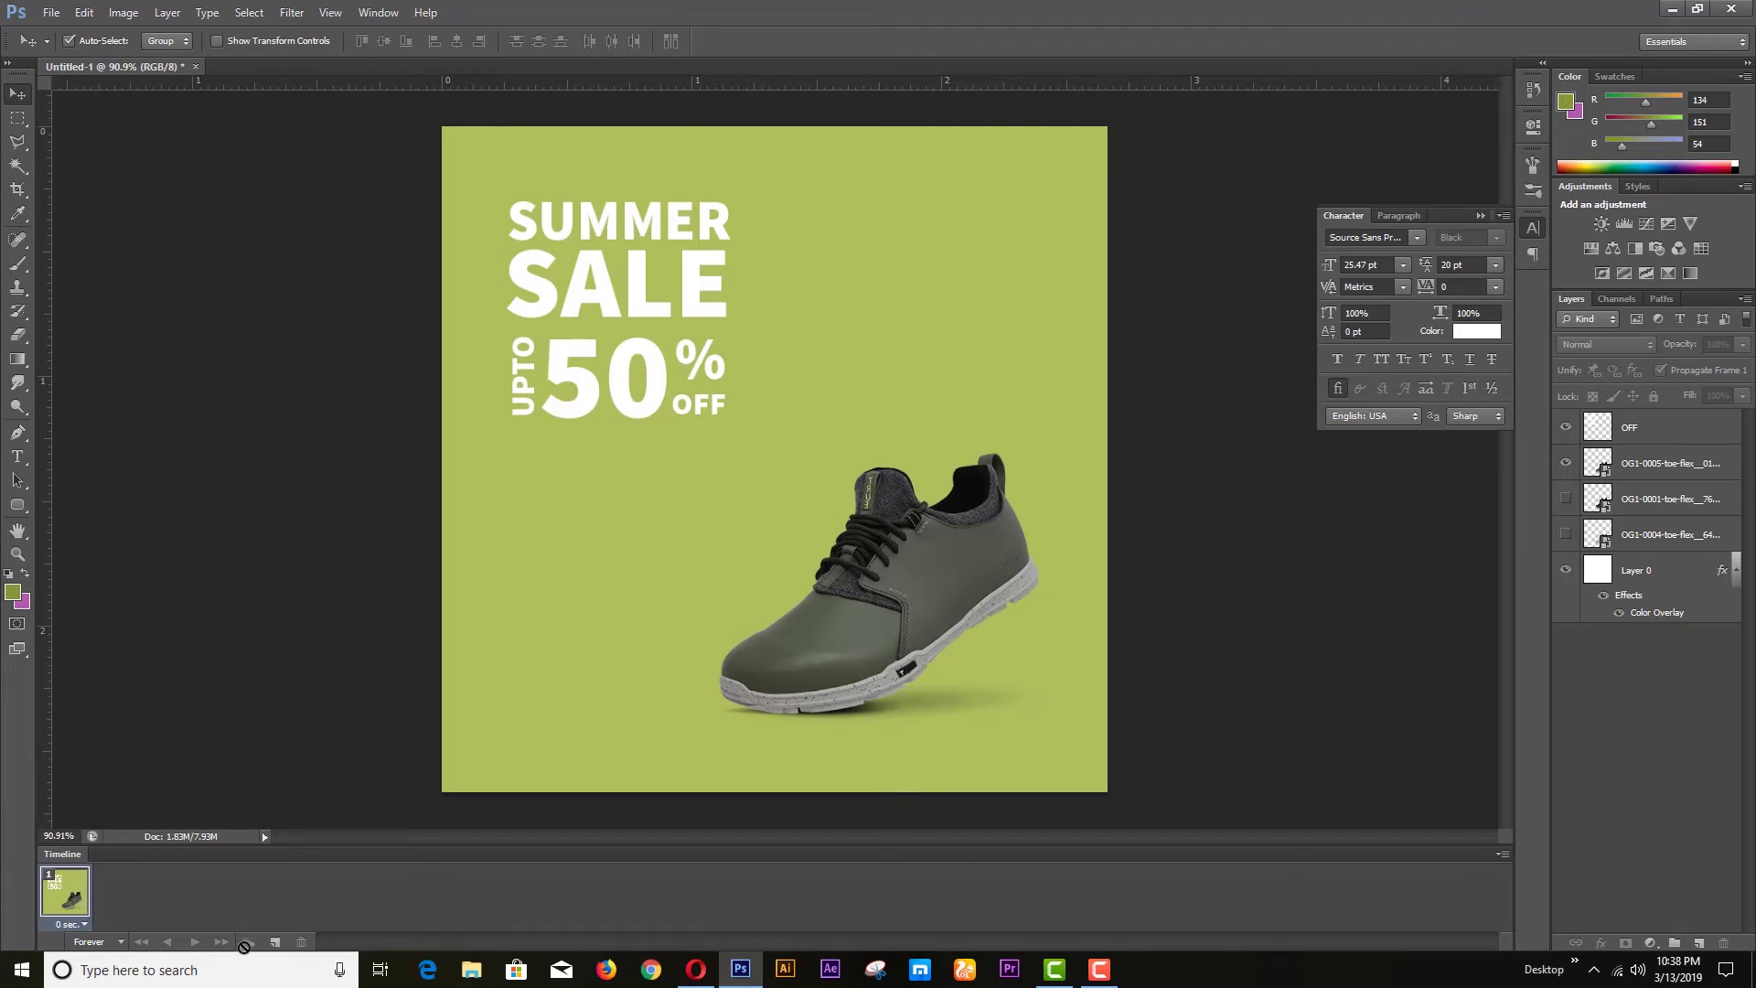
Step: Duplicate frame 1 and tween the two frames with 8 added in-between frames across all layers
{"action": "left_click", "coordinate": [274, 943]}
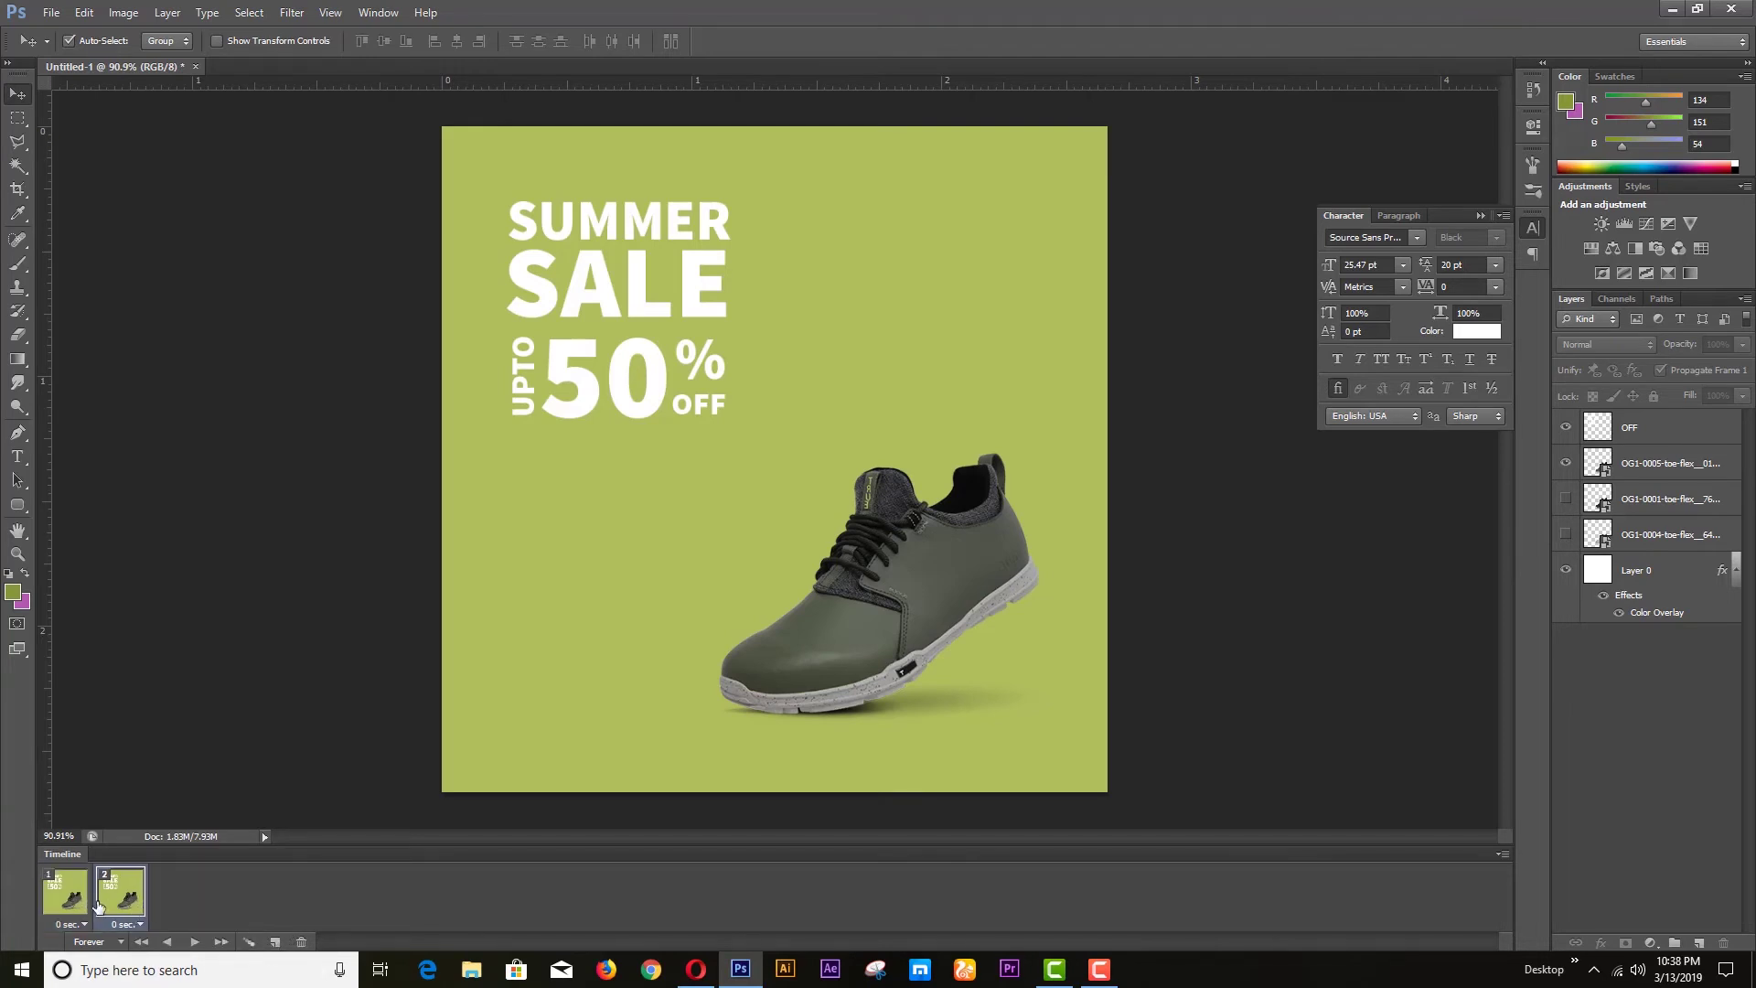
{"action": "left_click", "coordinate": [69, 904], "text": "shift"}
{"action": "left_click", "coordinate": [250, 941]}
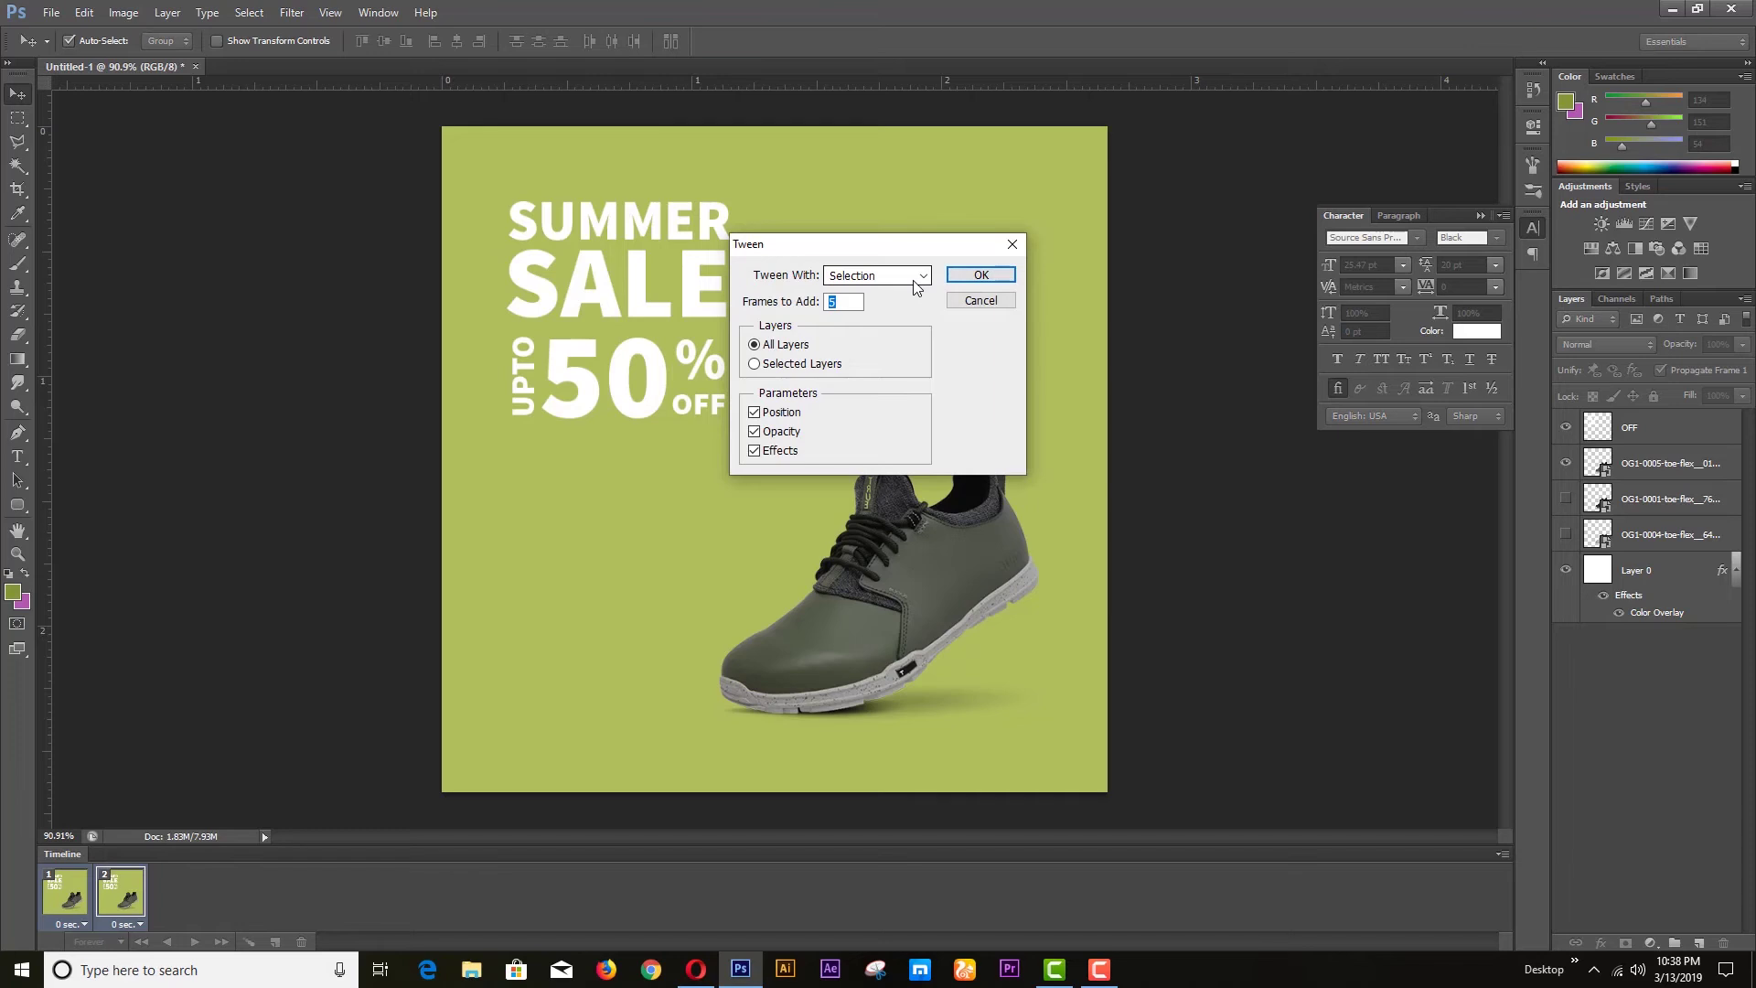
{"action": "type", "text": "8"}
{"action": "left_click", "coordinate": [980, 275]}
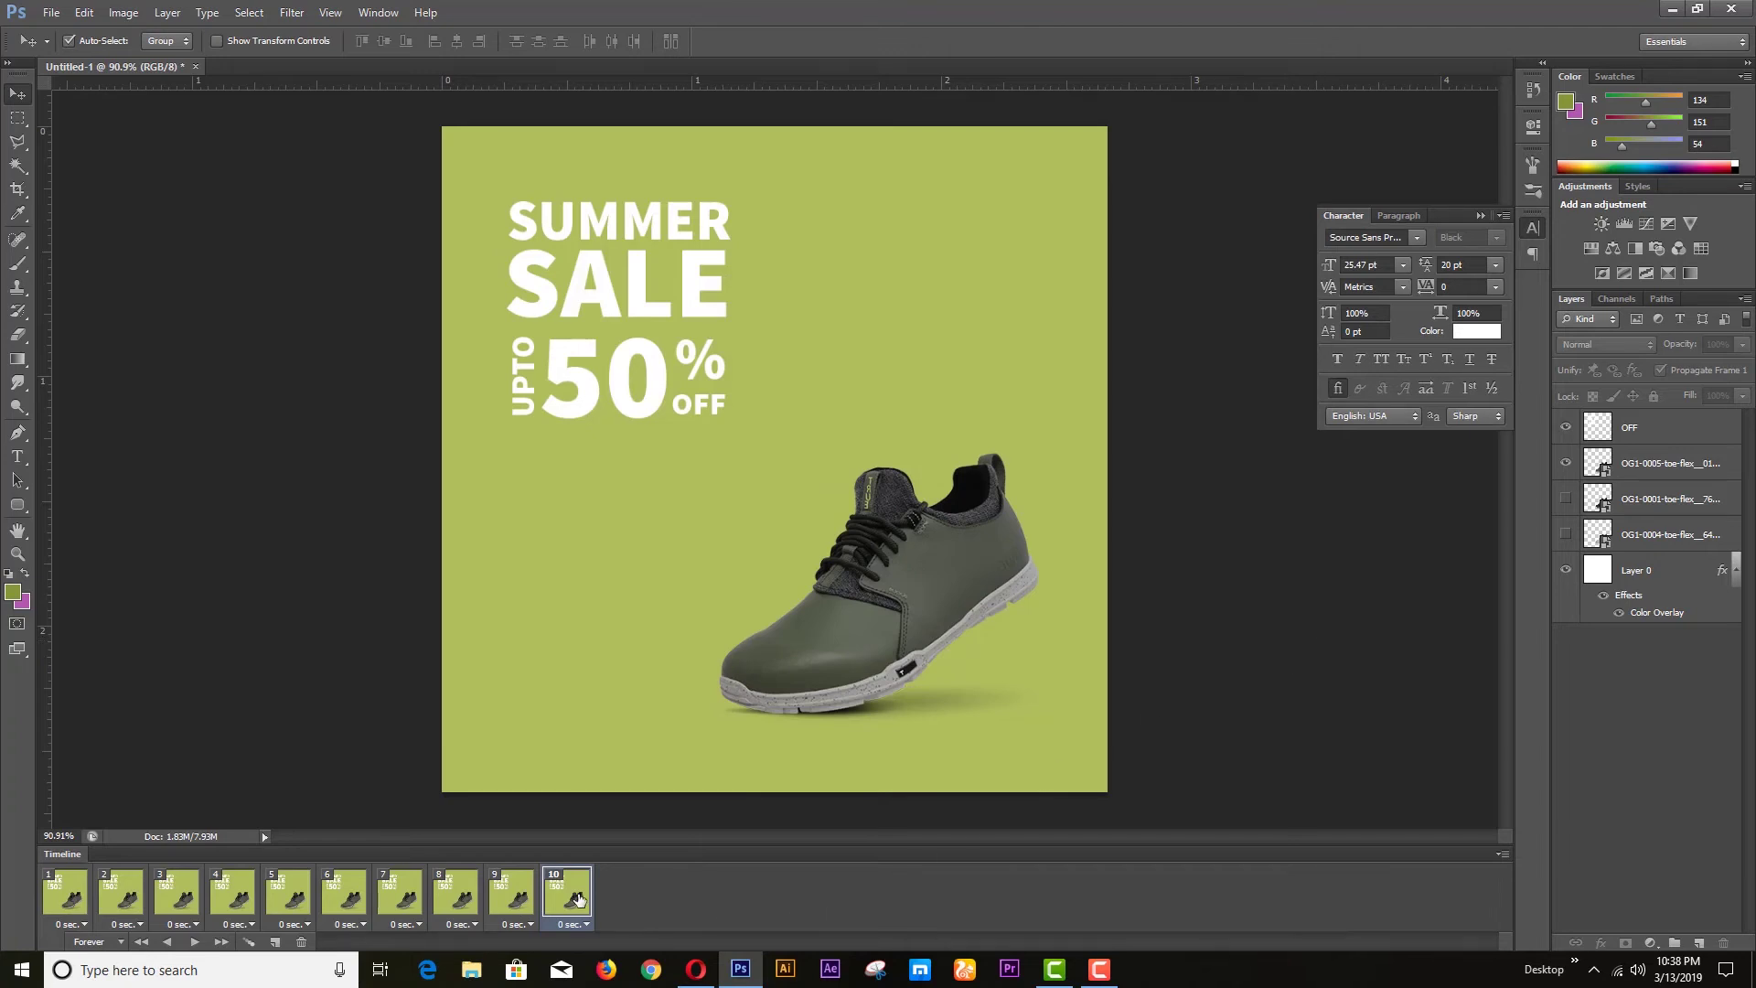
Step: Add frame 11 at the end and make it show the OG1-0001 black shoe instead of the OG1-0005 shoe
{"action": "left_click", "coordinate": [275, 943]}
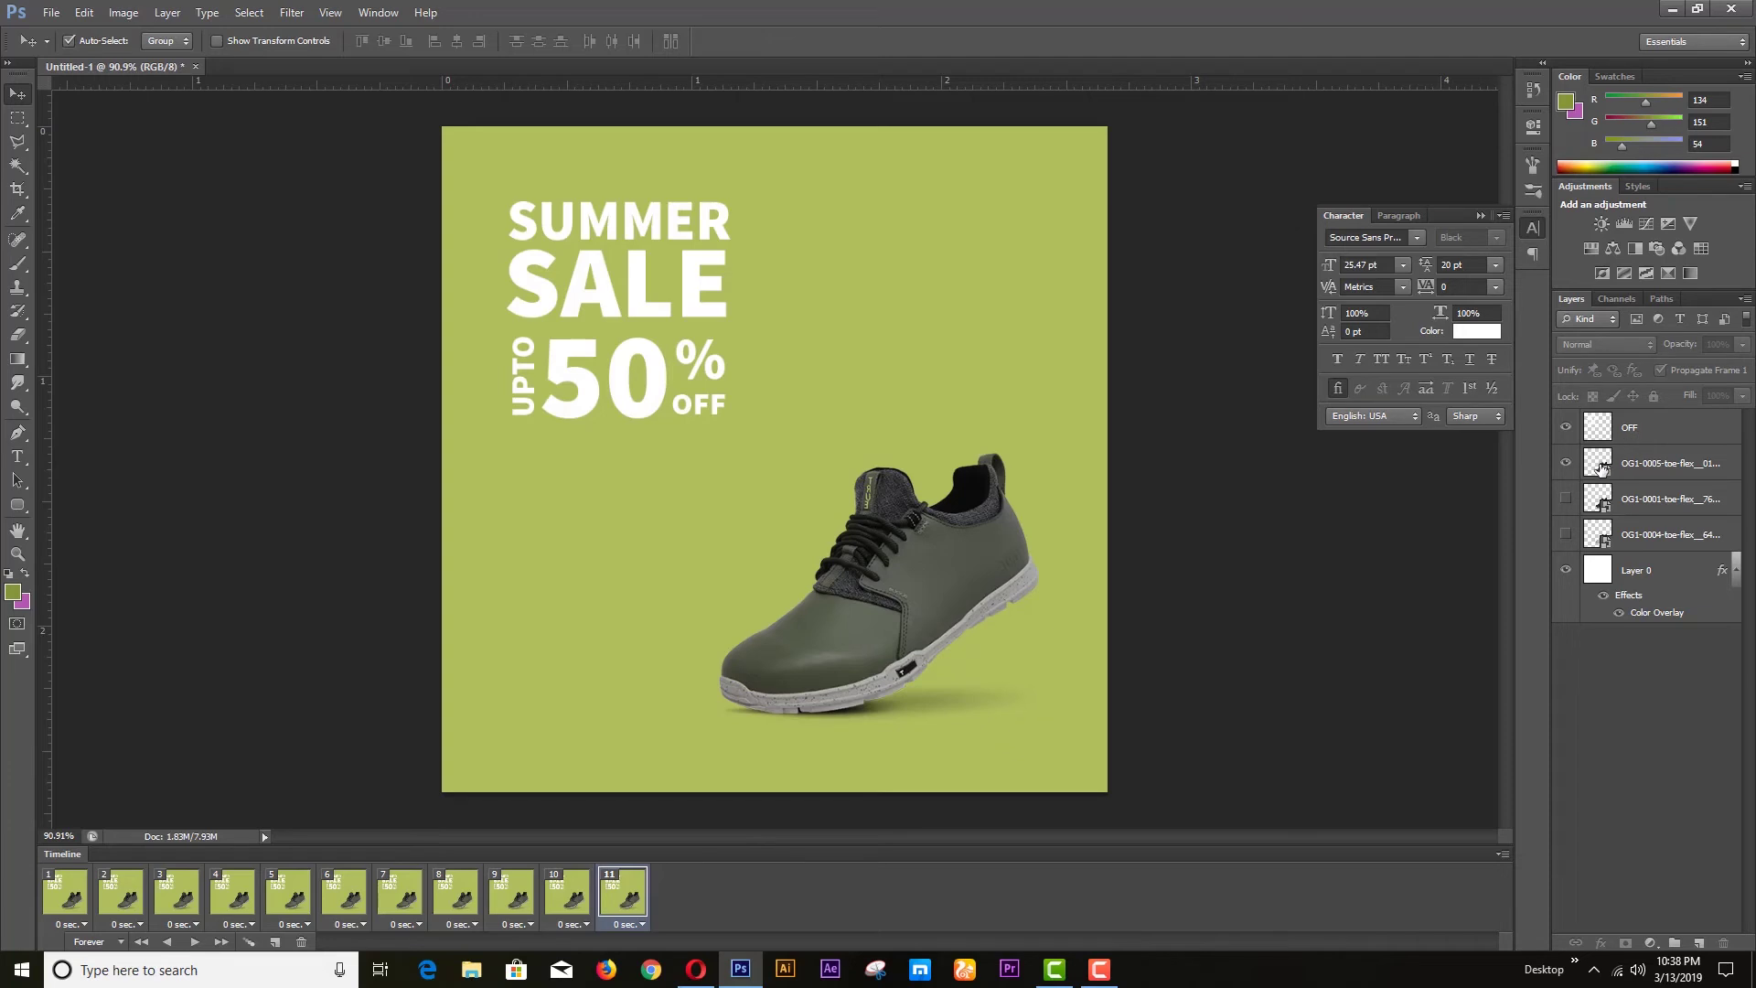
{"action": "left_click", "coordinate": [1566, 464]}
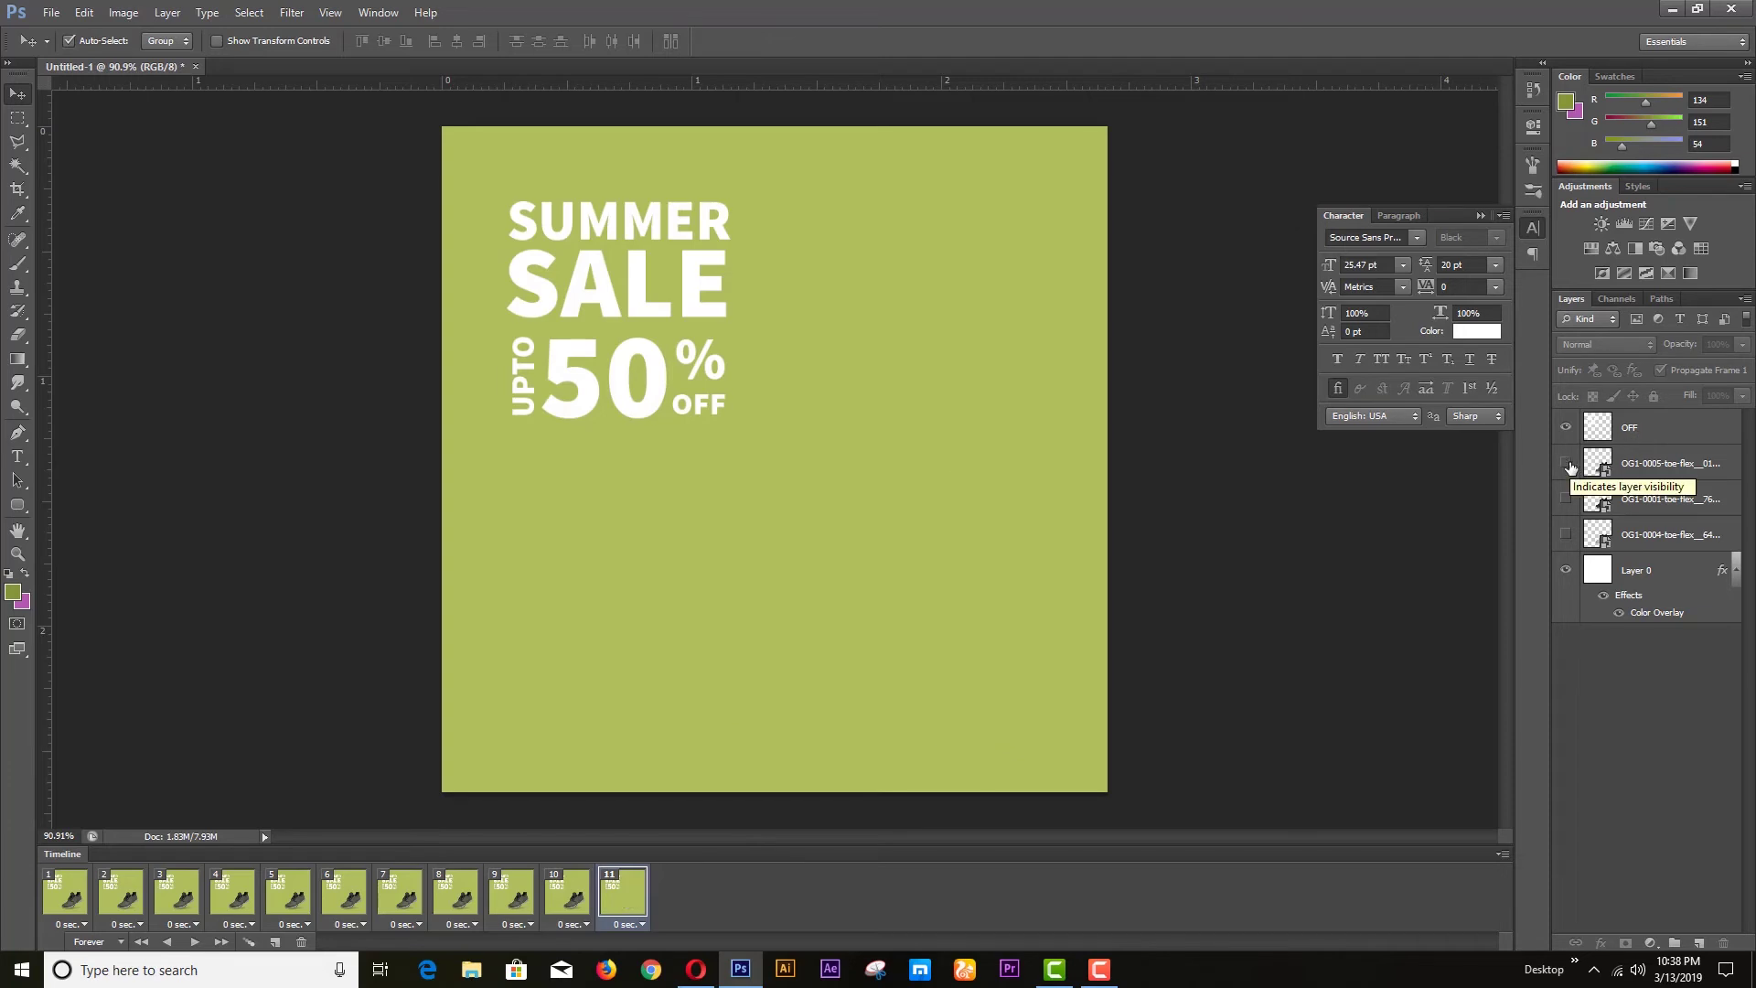
{"action": "left_click", "coordinate": [1565, 499]}
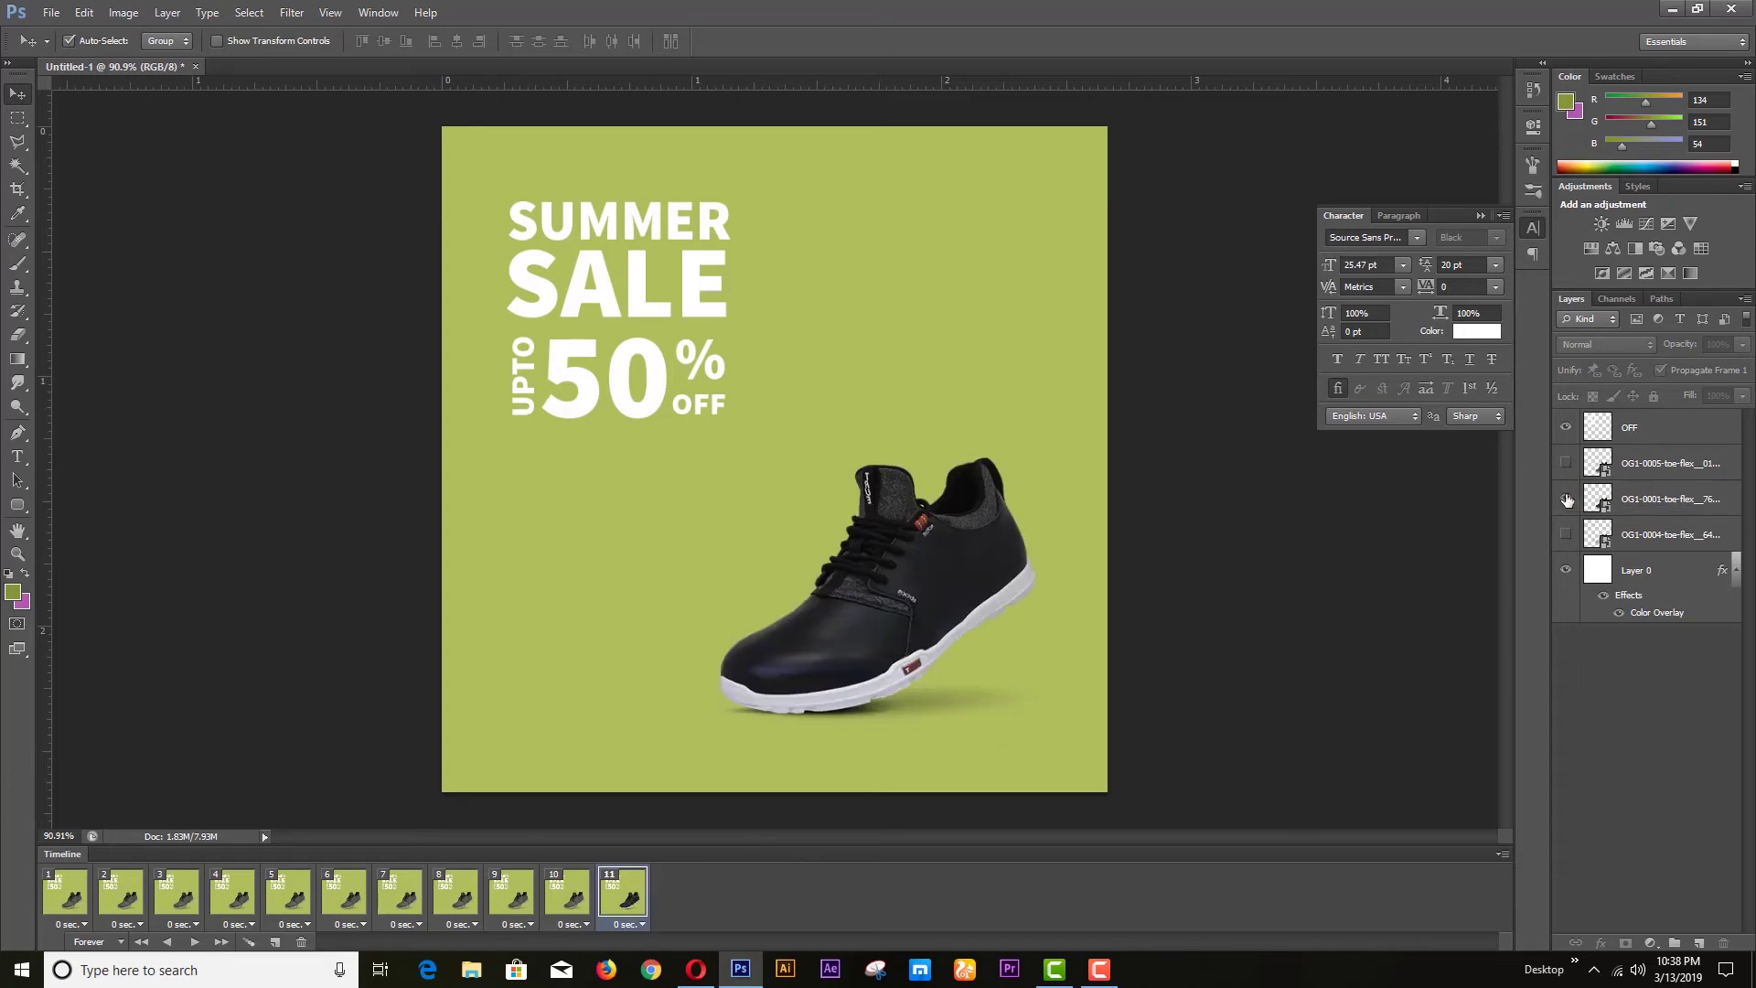
Step: Duplicate the OFF text layer, hide the original in frame 11, and place the duplicate beneath it
{"action": "left_click", "coordinate": [1639, 428]}
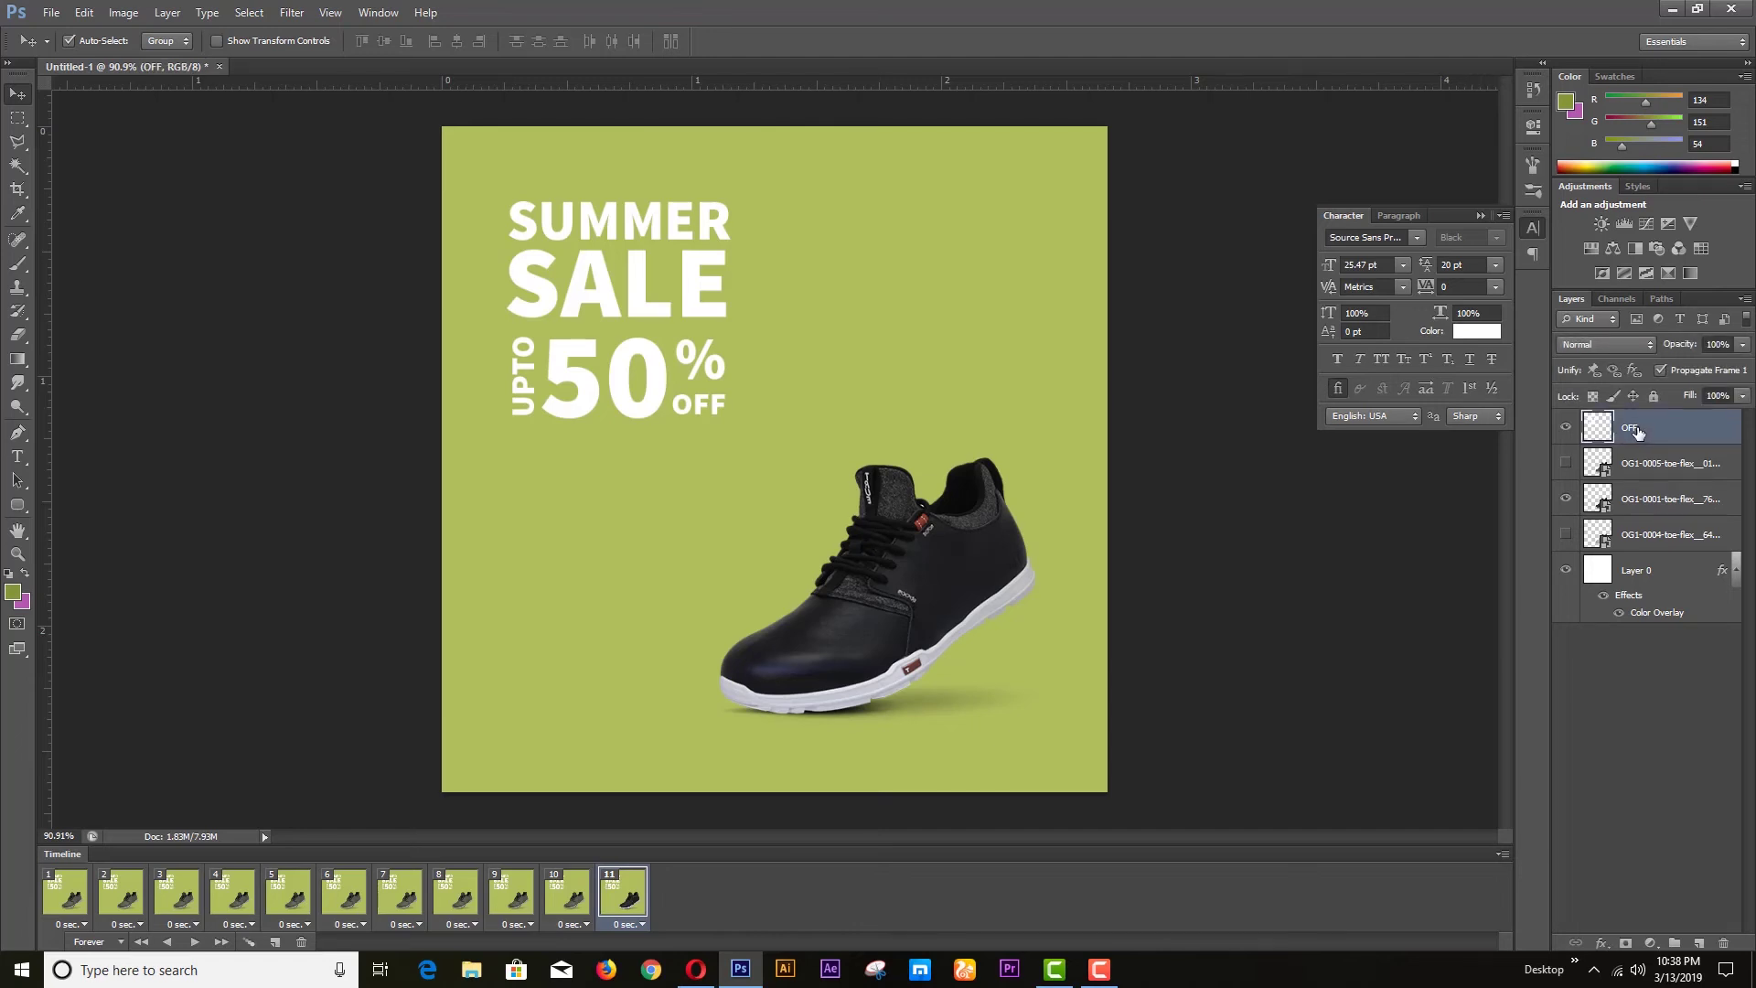
{"action": "left_click_drag", "start_coordinate": [1632, 431], "coordinate": [1701, 945]}
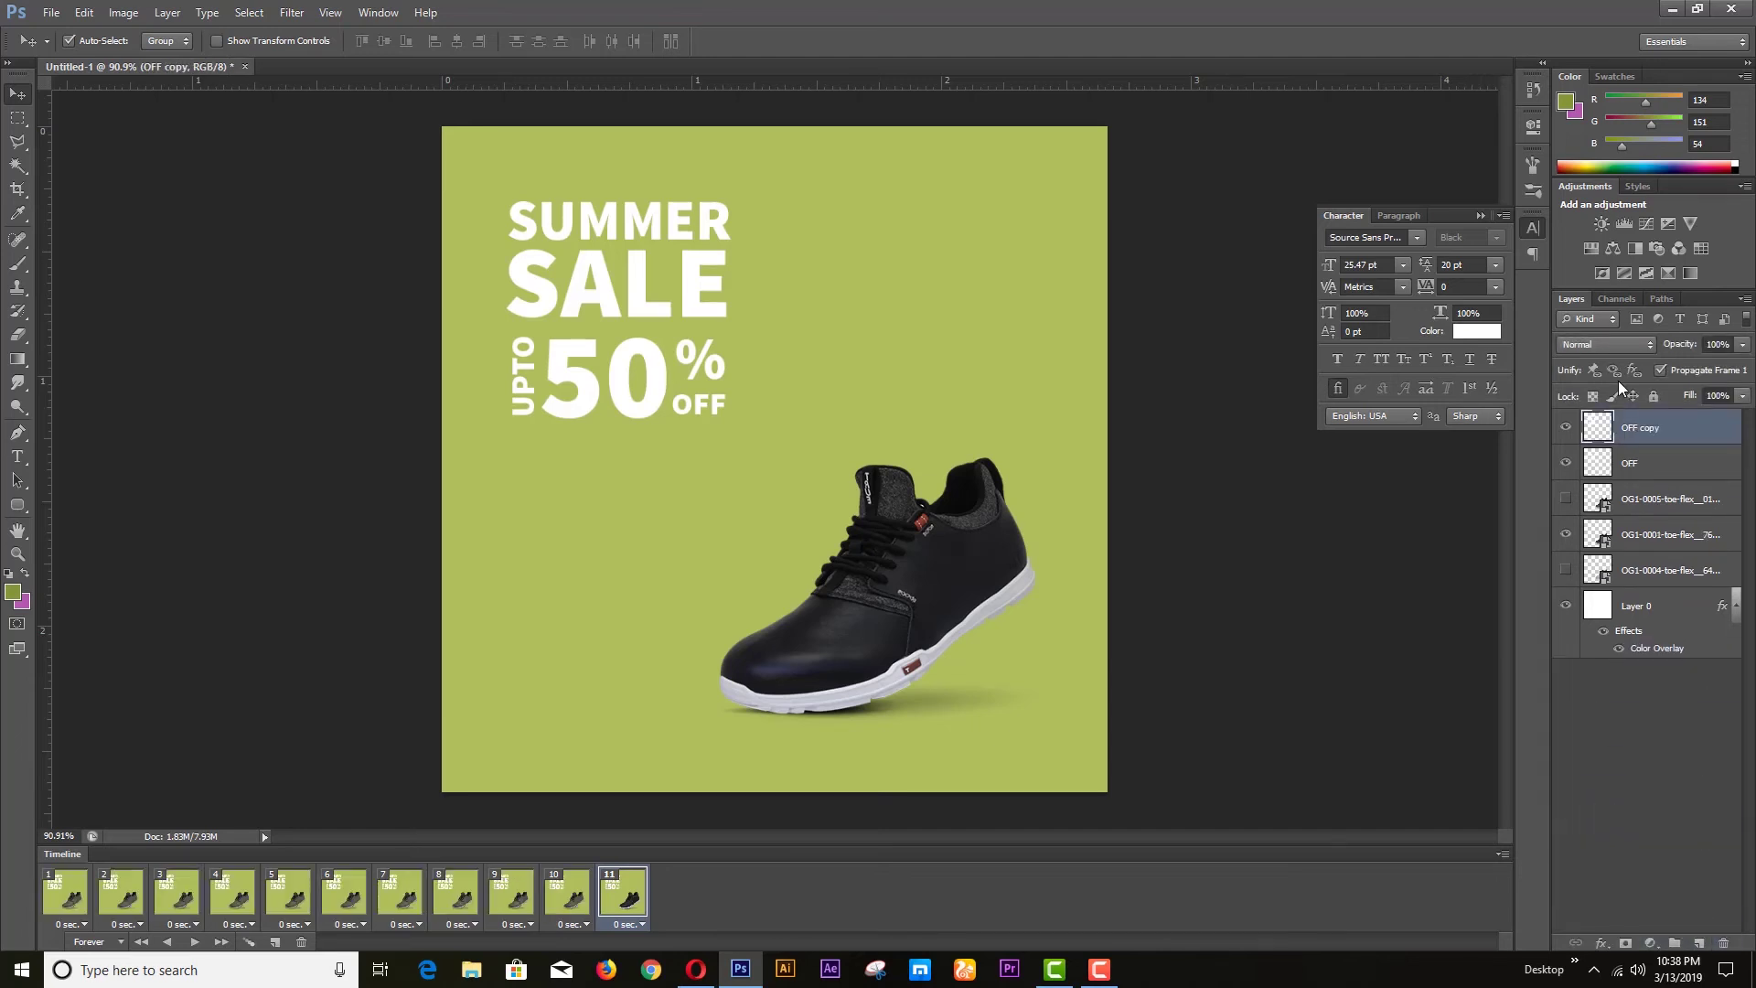
{"action": "left_click", "coordinate": [1569, 466]}
{"action": "left_click_drag", "start_coordinate": [1683, 429], "coordinate": [1672, 469]}
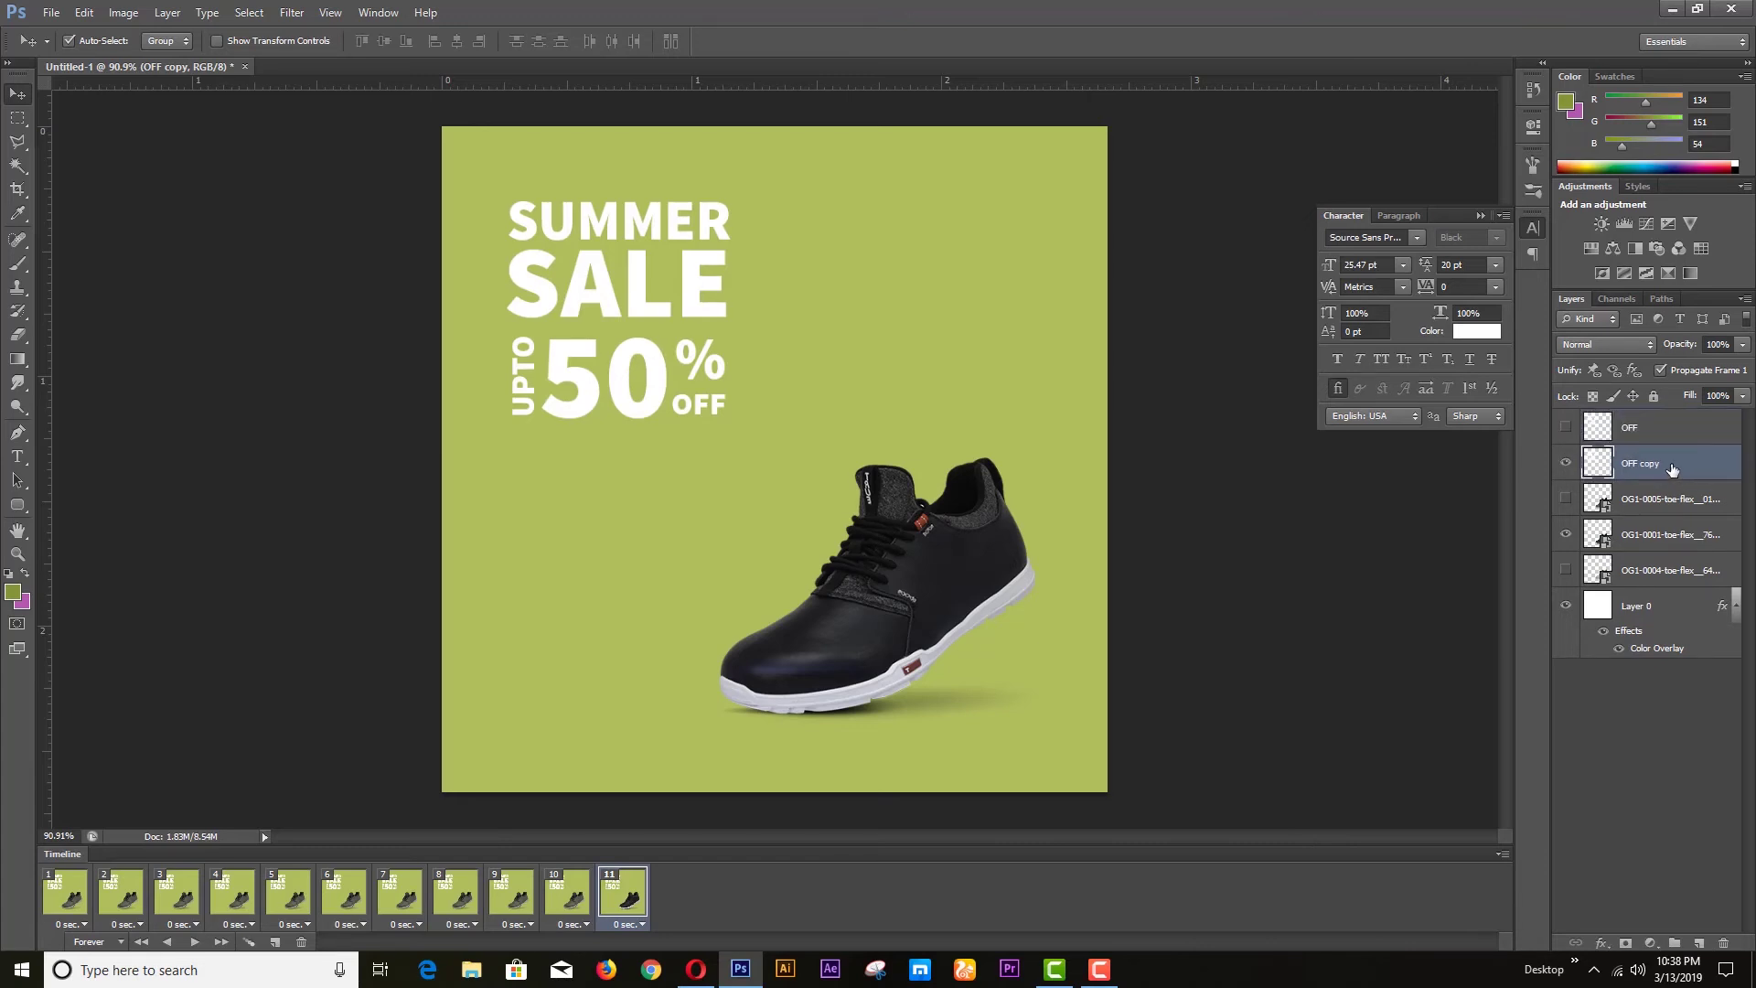
Step: Apply a Color Overlay to the OFF copy layer using dark grey 303030 sampled from the black shoe
{"action": "double_click", "coordinate": [1720, 460]}
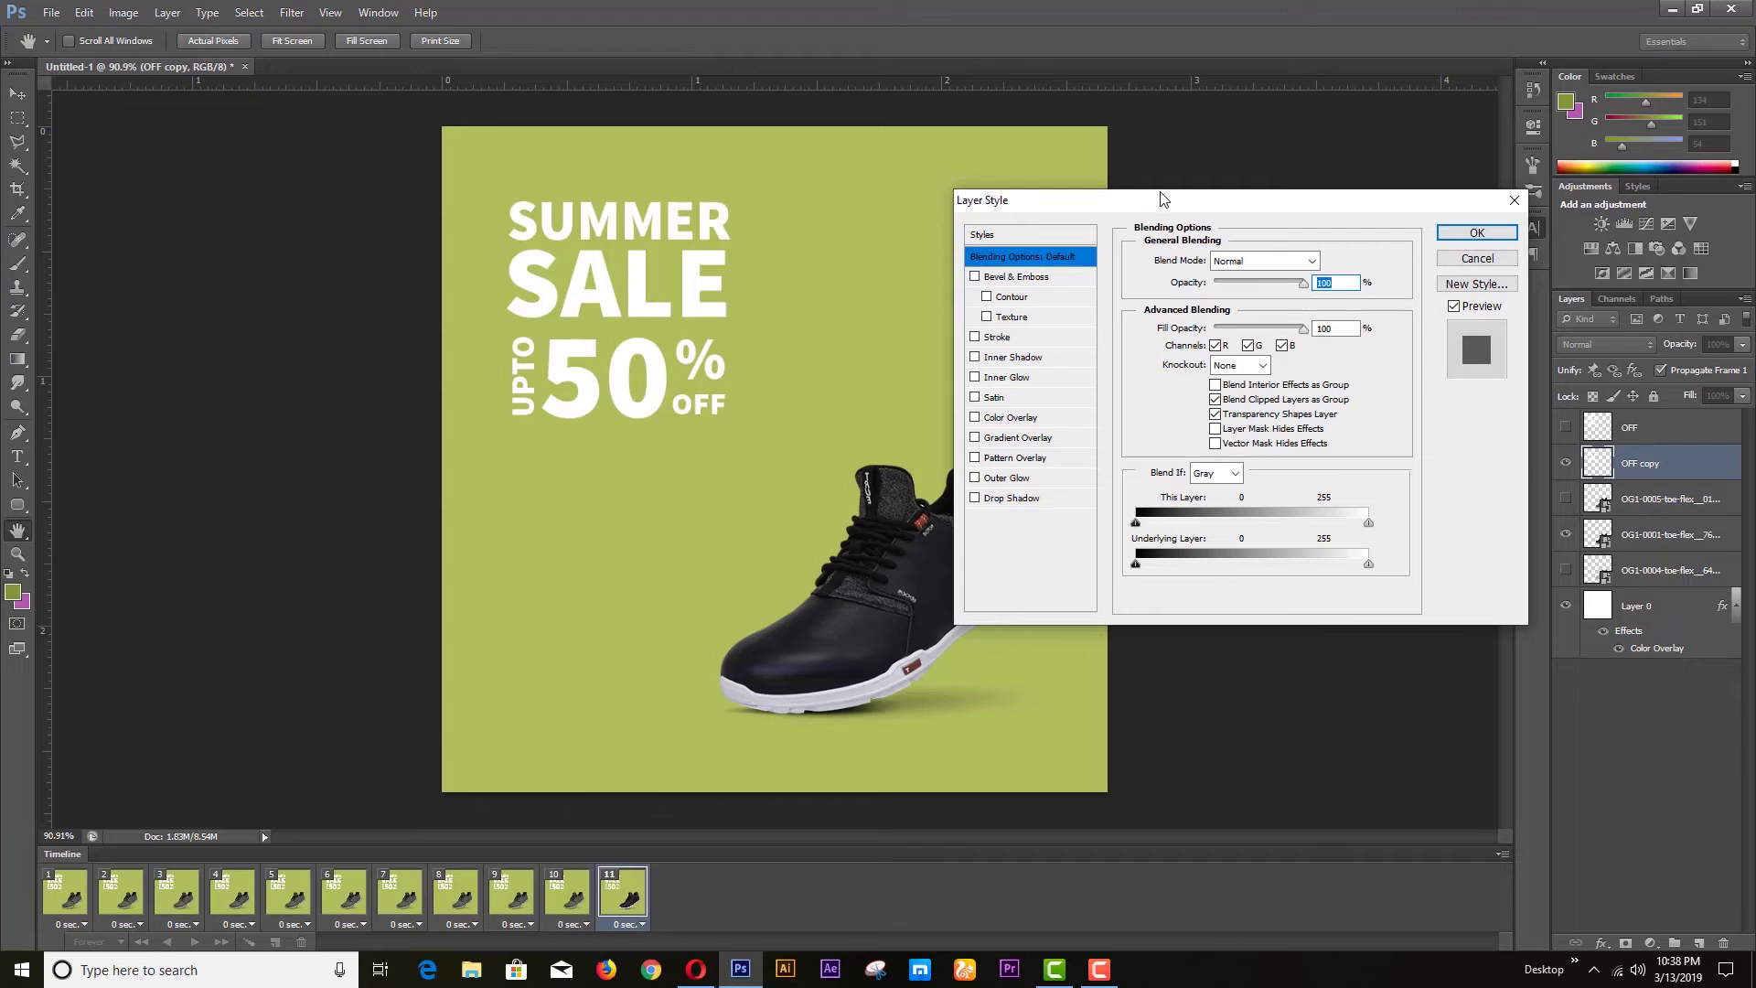
{"action": "left_click_drag", "start_coordinate": [1162, 198], "coordinate": [1299, 107]}
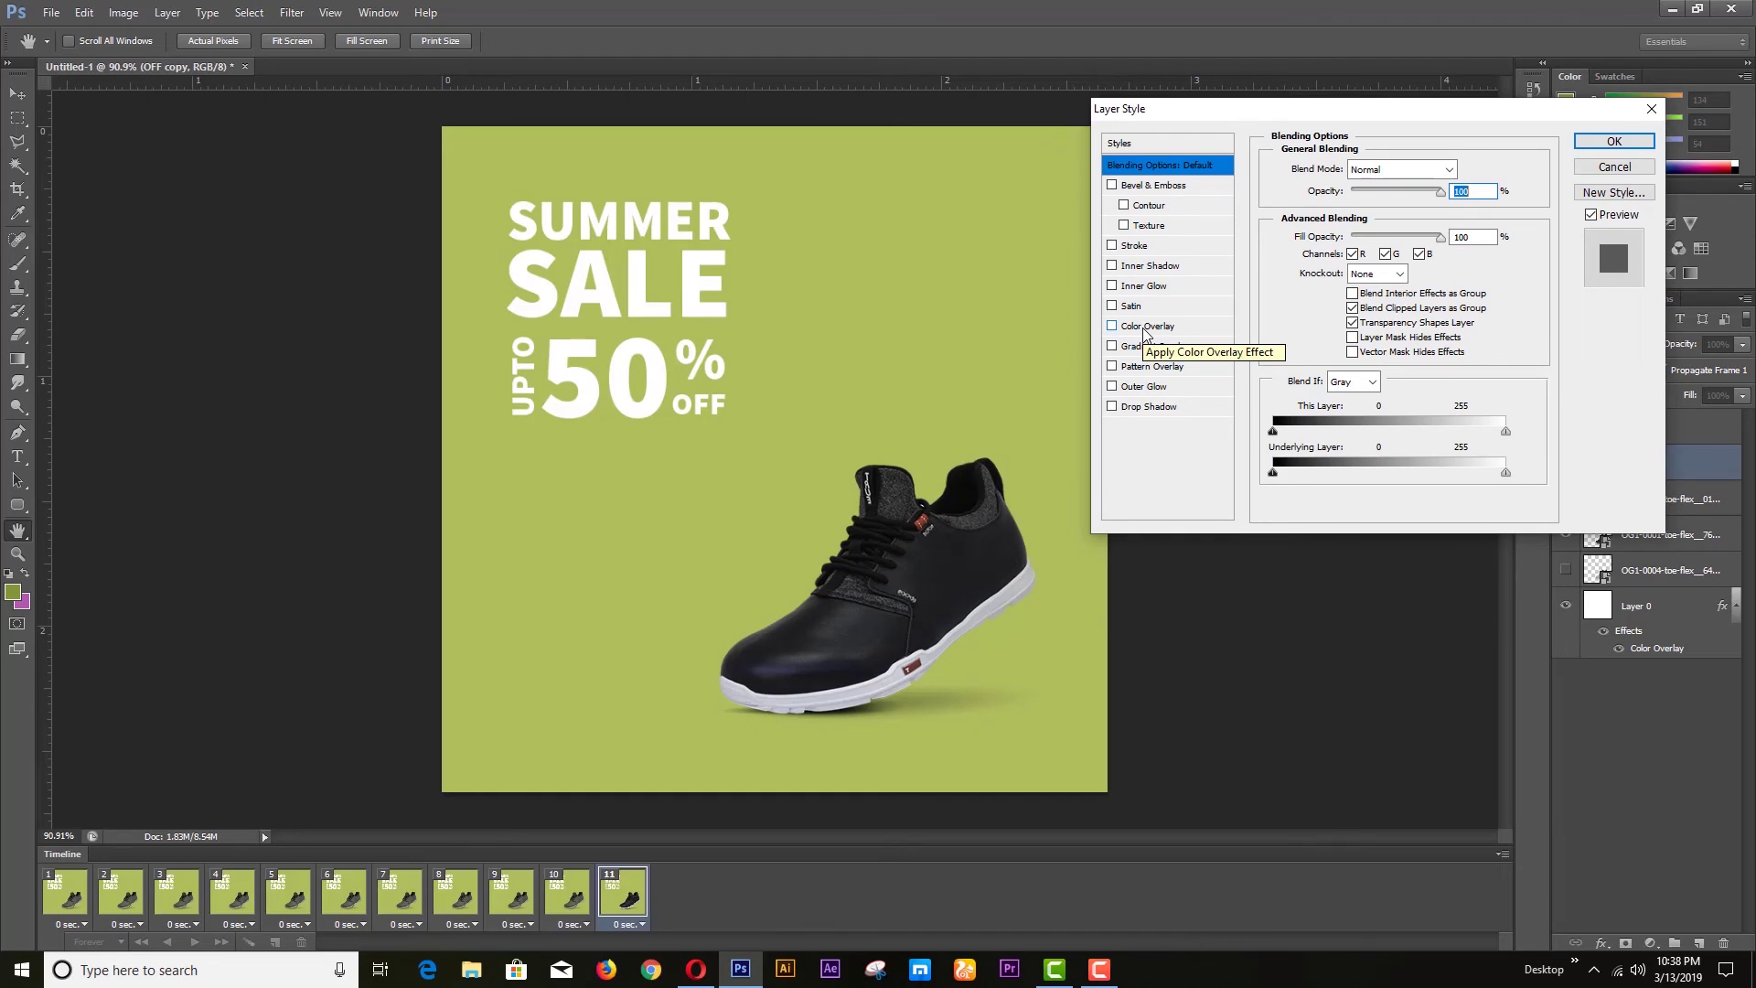
{"action": "left_click", "coordinate": [1144, 329]}
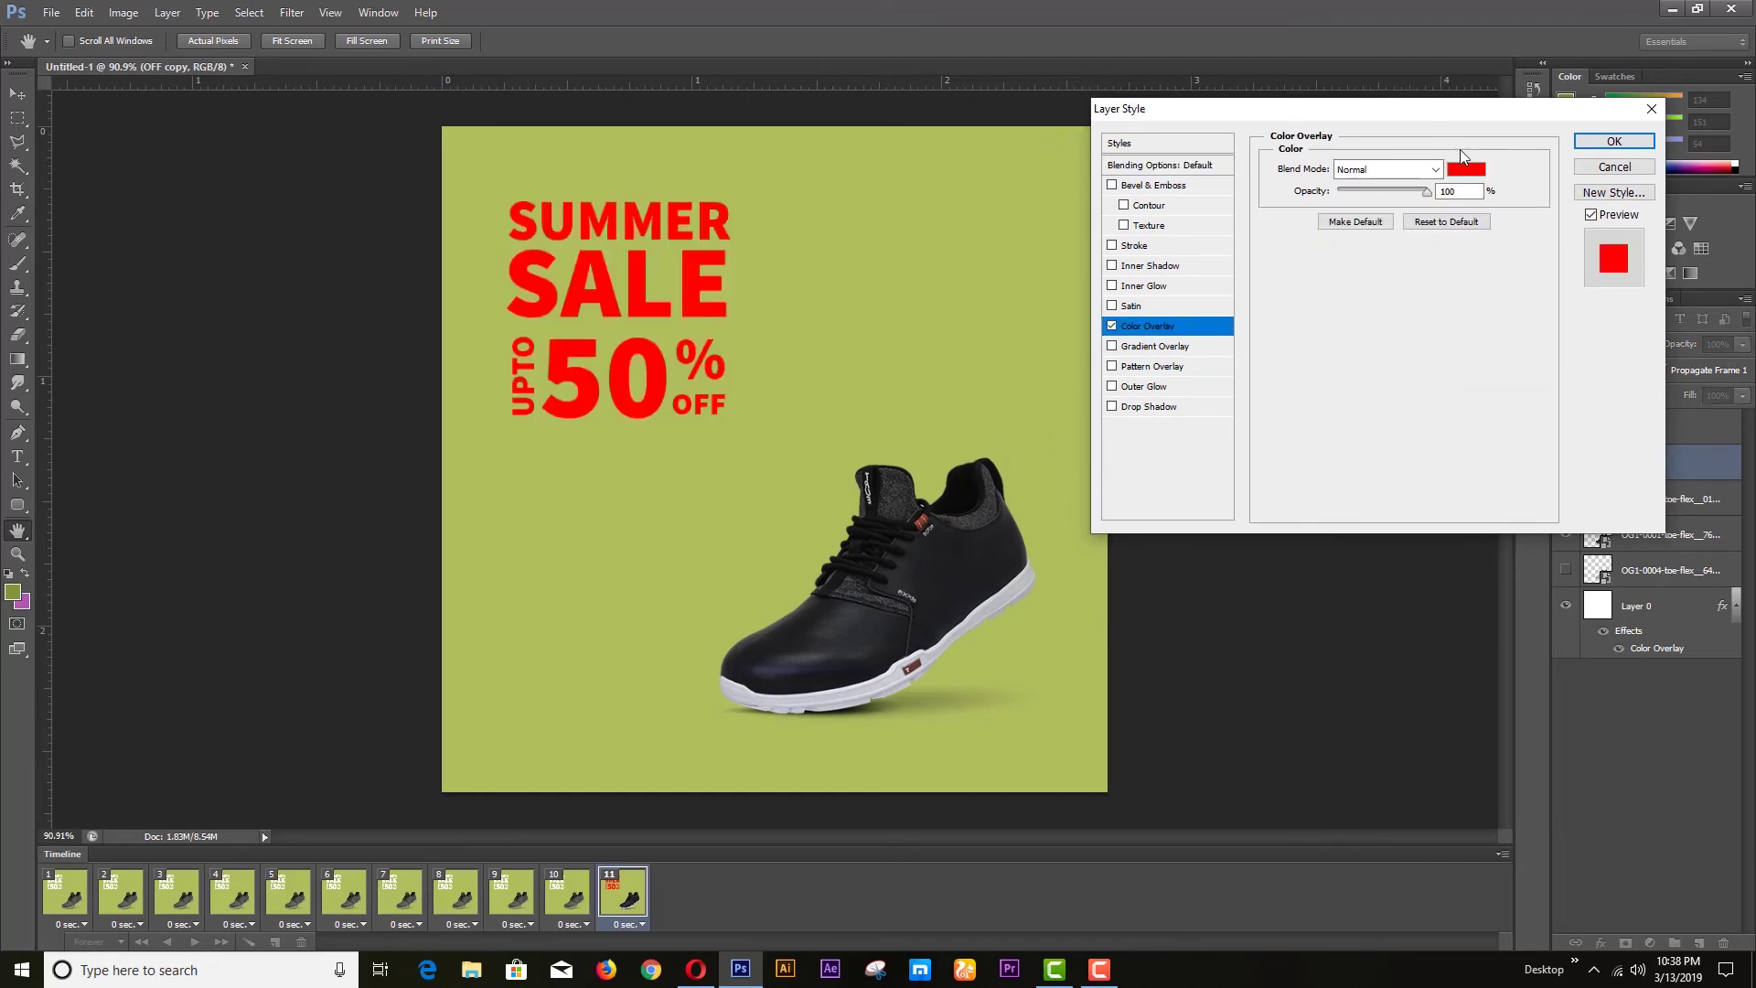
{"action": "left_click", "coordinate": [1465, 170]}
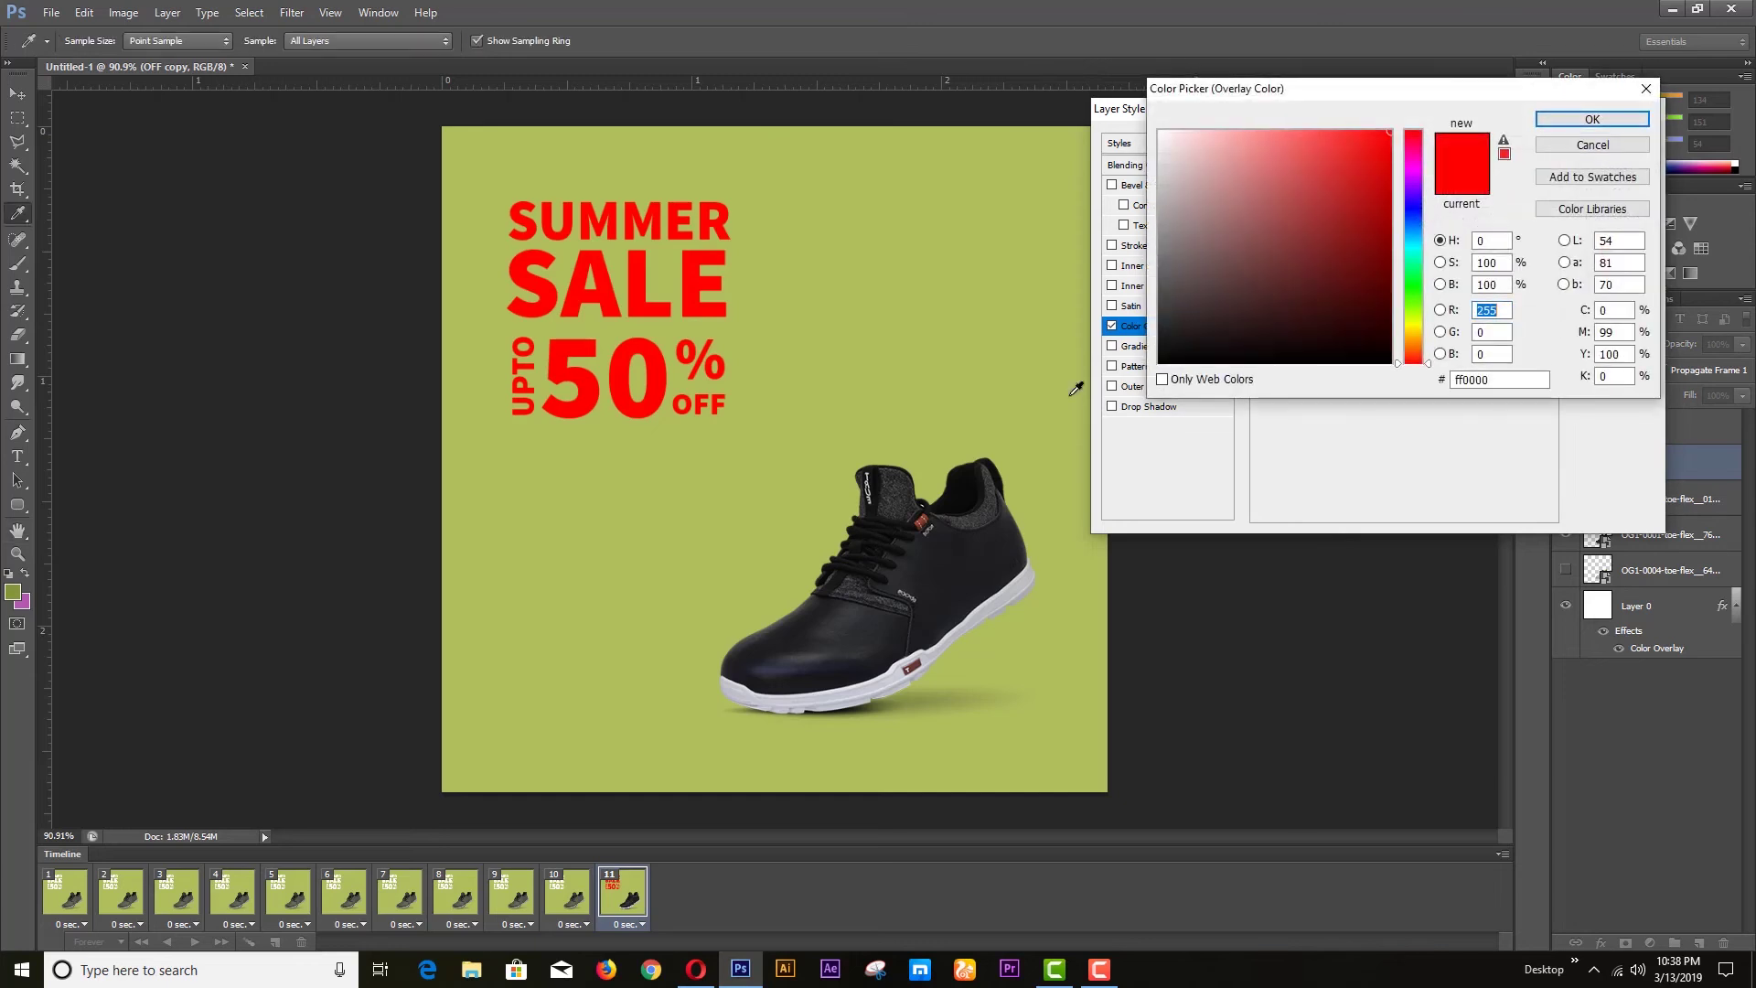
{"action": "left_click", "coordinate": [981, 511]}
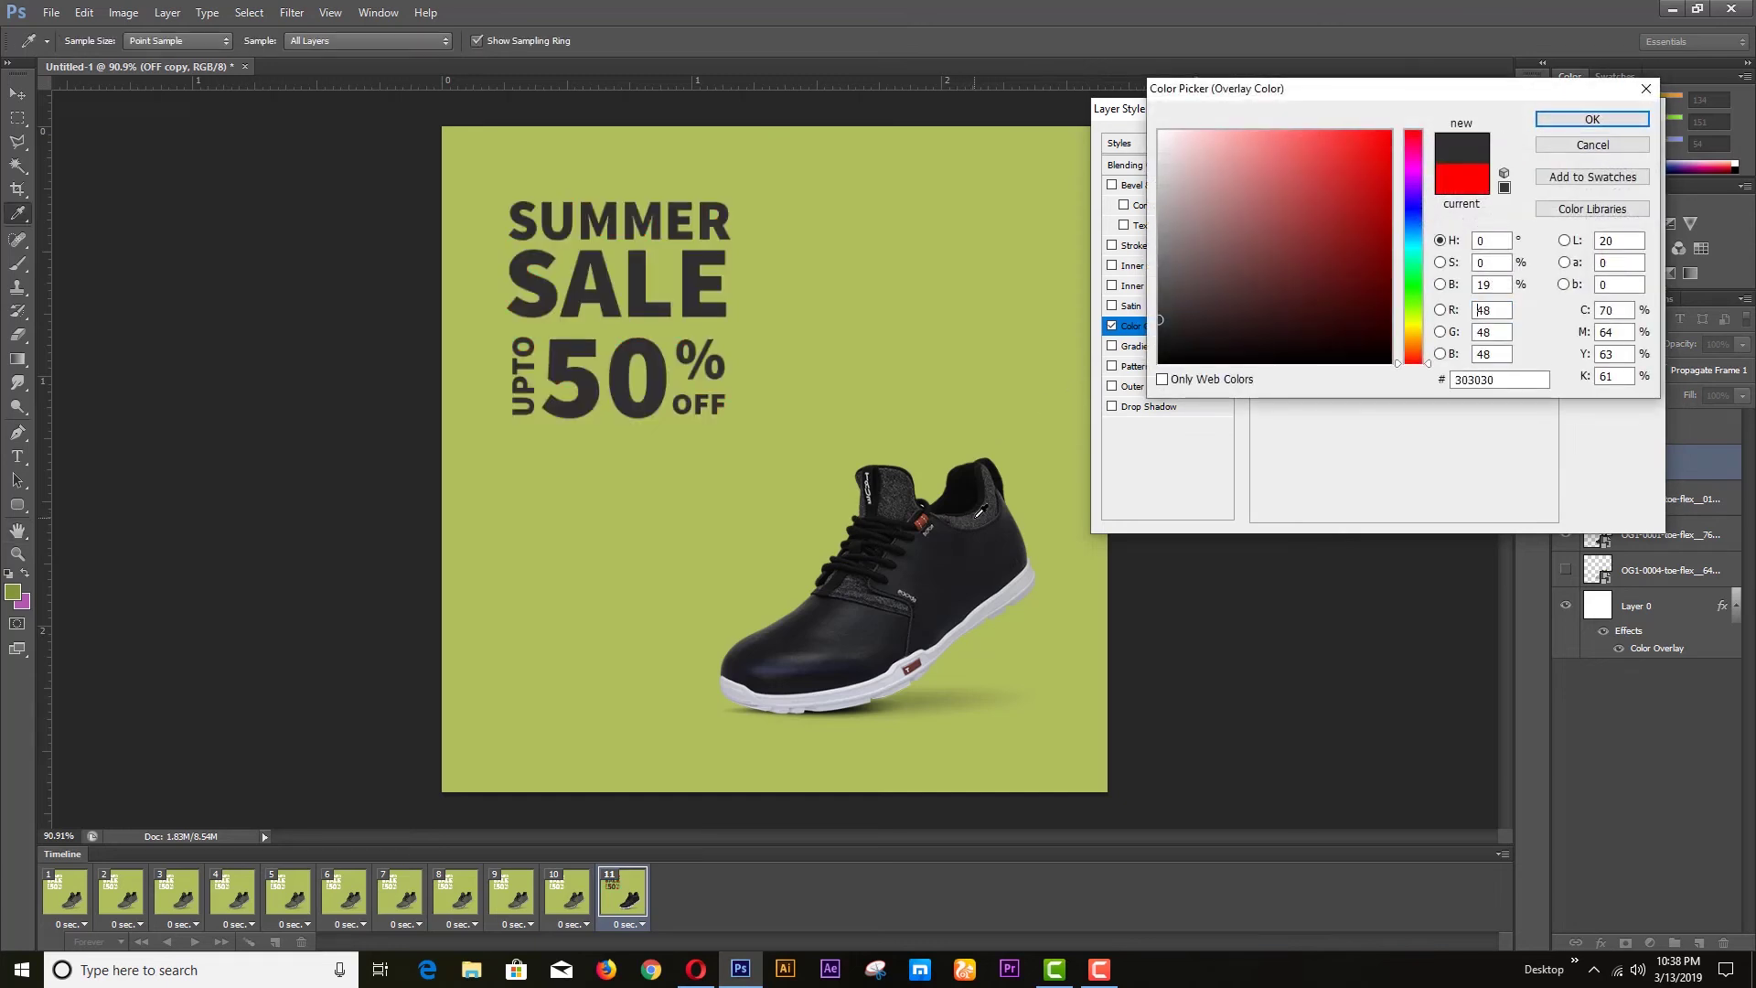
{"action": "left_click", "coordinate": [1593, 119]}
{"action": "left_click", "coordinate": [1608, 143]}
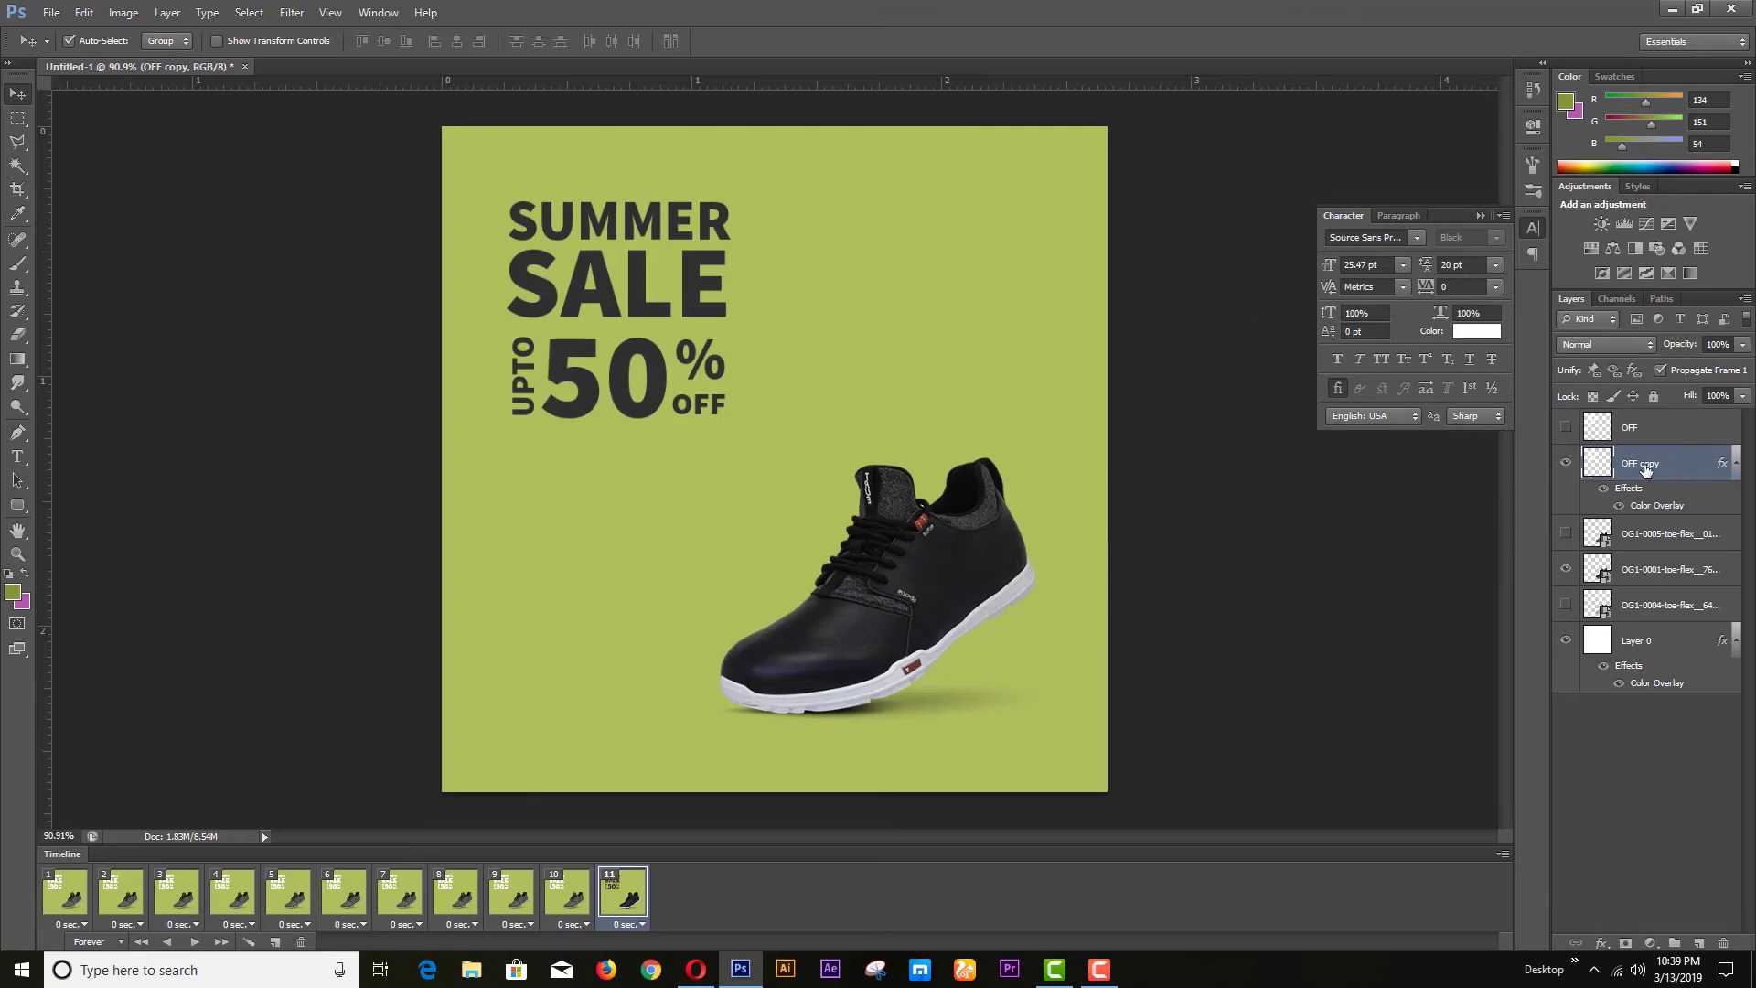
Step: Duplicate frame 11 and tween frames 11 and 12 with 8 added frames
{"action": "left_click", "coordinate": [275, 942]}
{"action": "left_click", "coordinate": [636, 904], "text": "shift"}
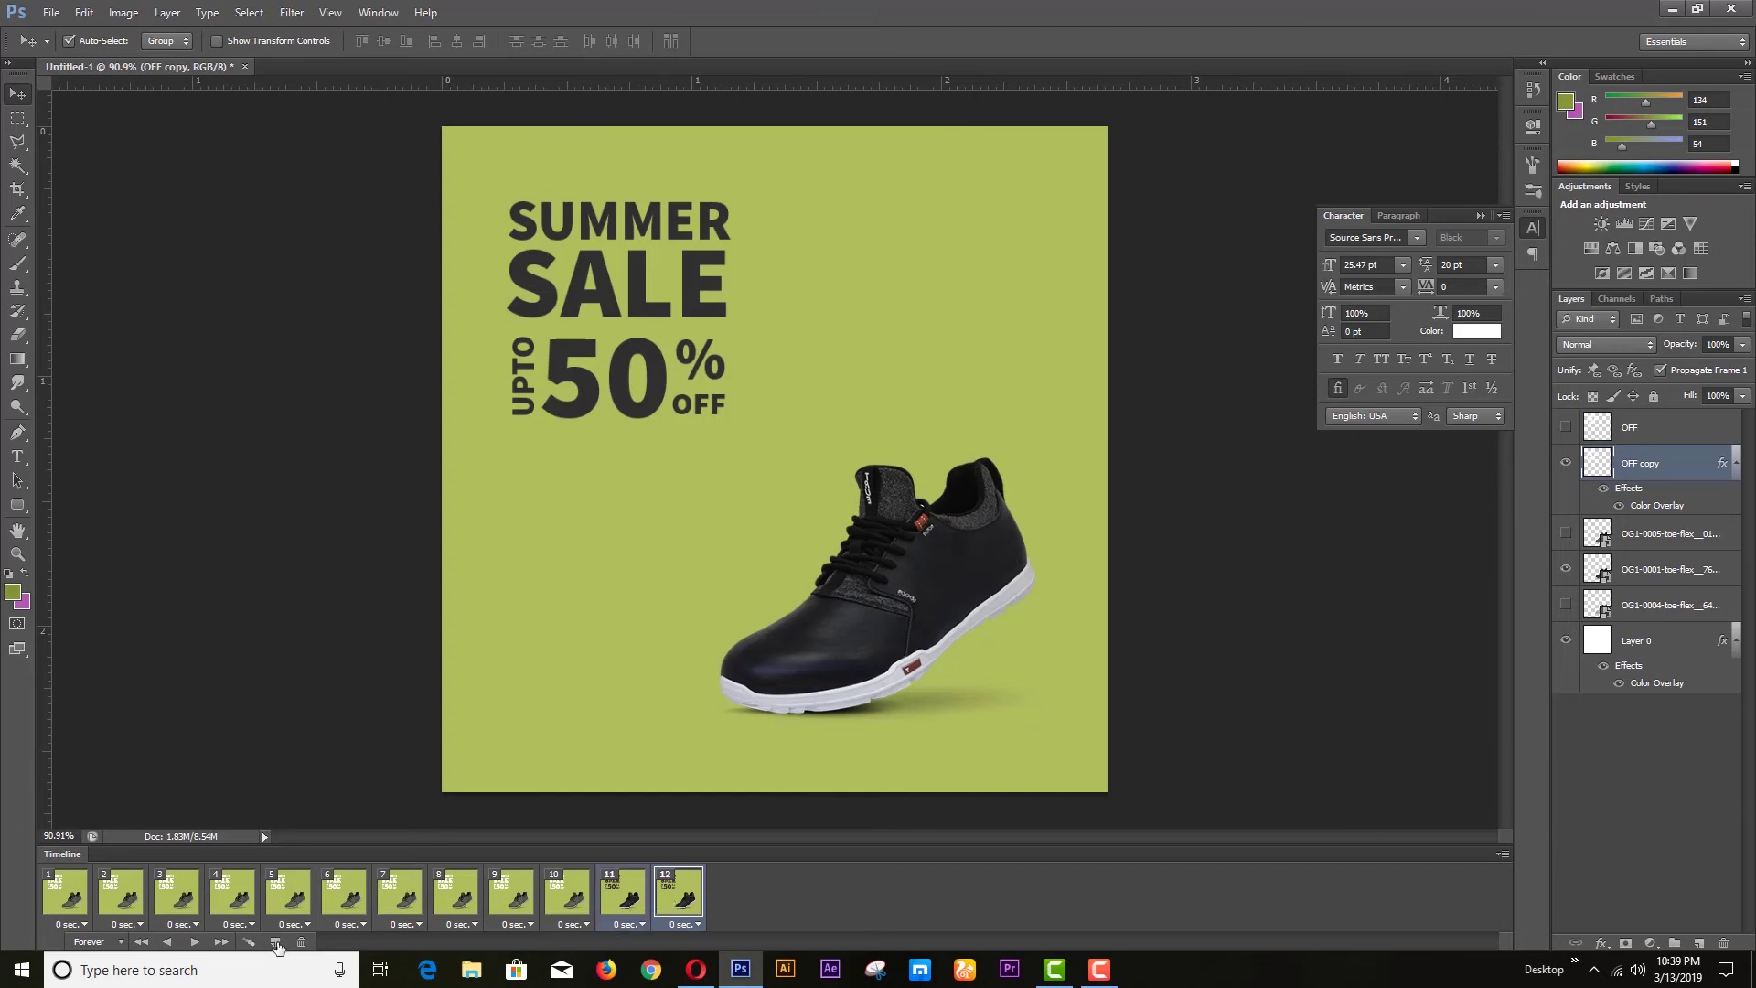
{"action": "left_click", "coordinate": [249, 942]}
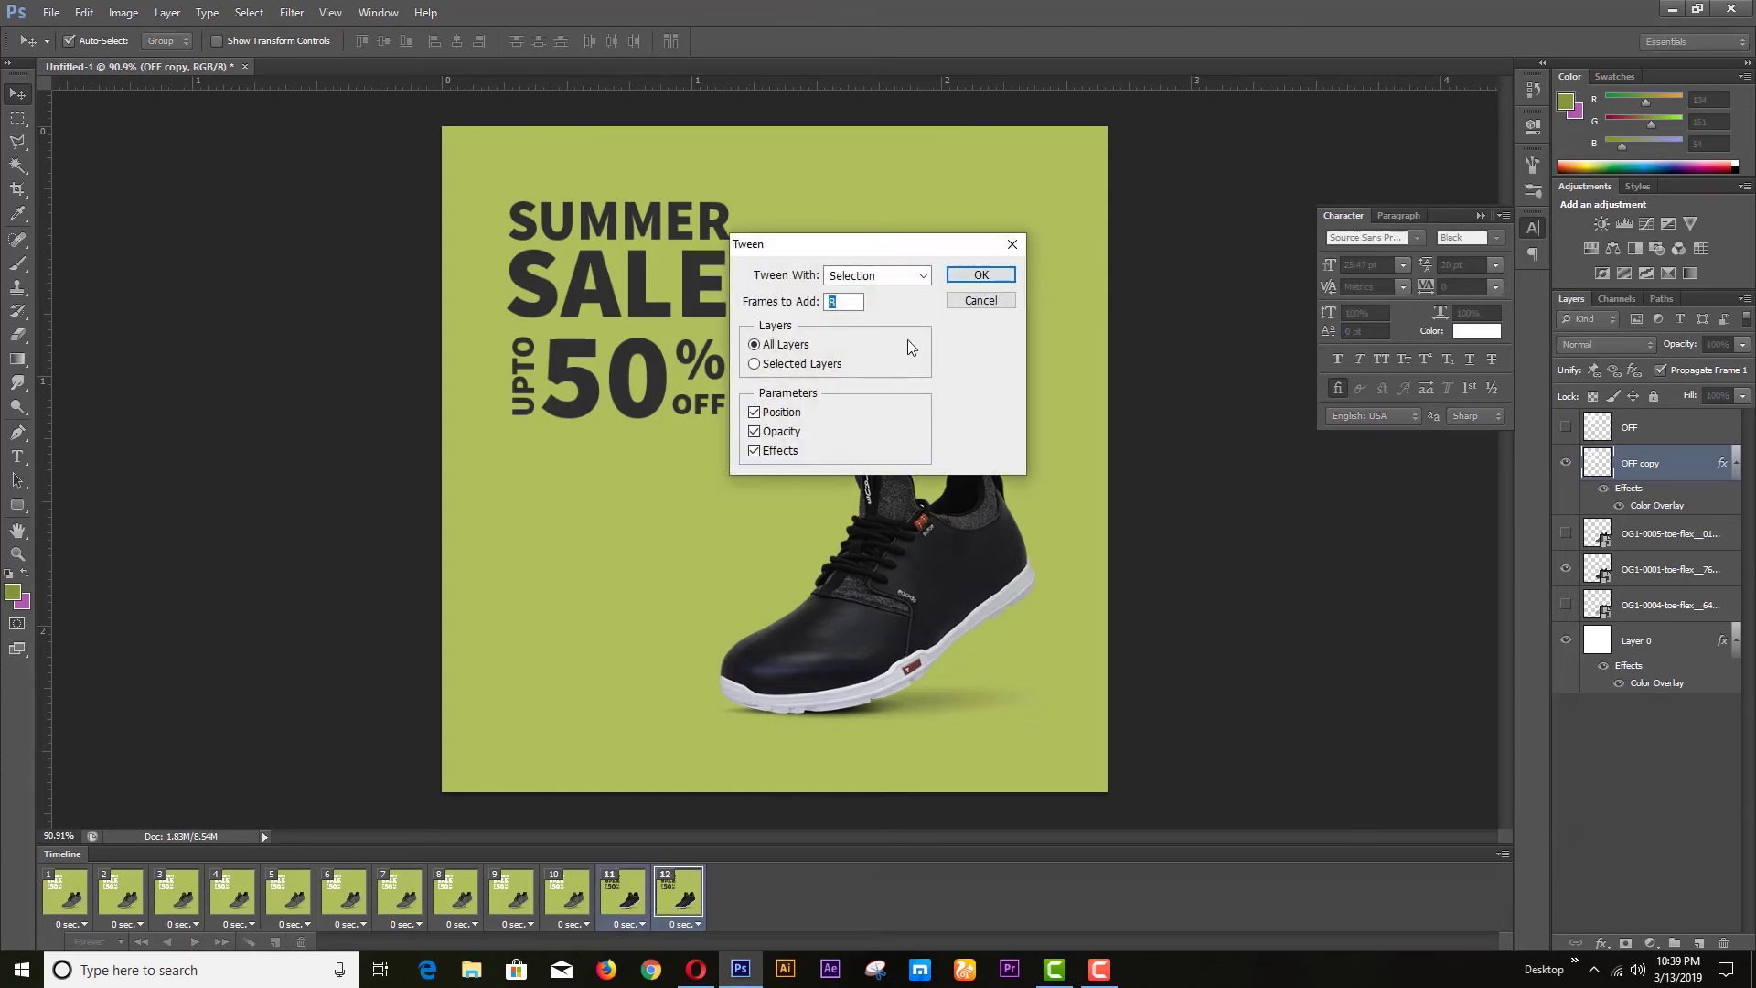
{"action": "left_click", "coordinate": [980, 274]}
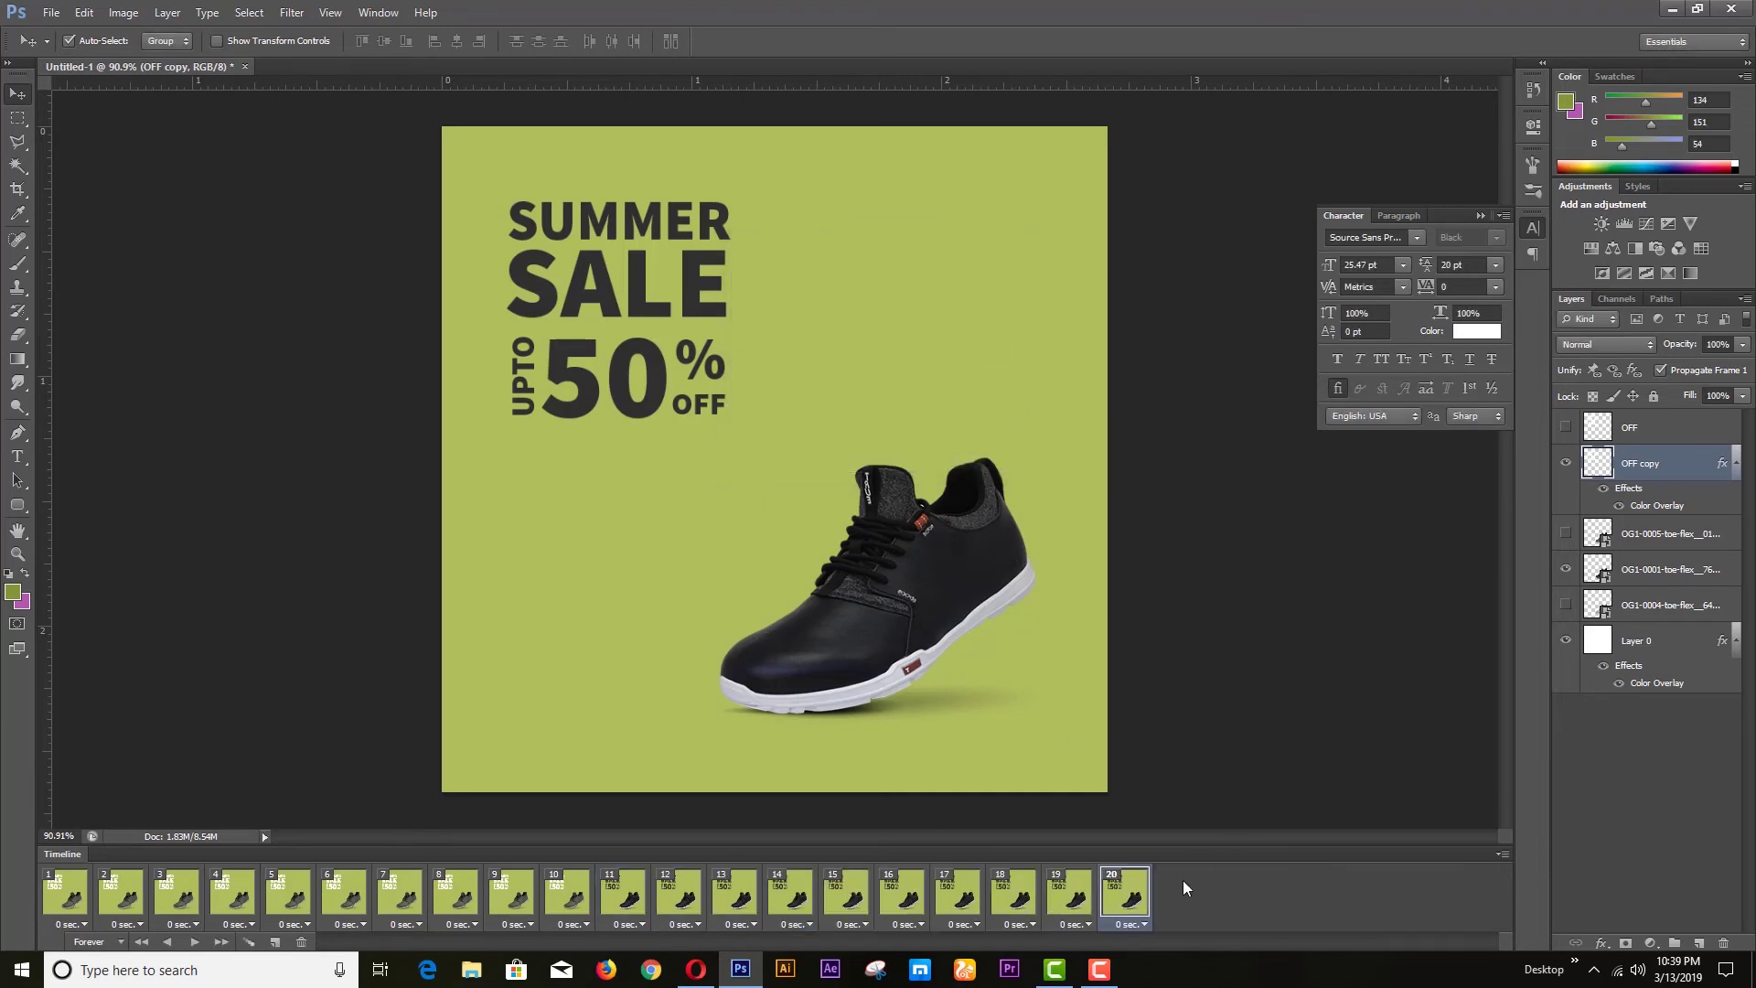
Step: Add frame 21 with a hidden duplicate of the OFF copy layer, showing the OG1-0004 grey shoe instead of OG1-0001
{"action": "left_click", "coordinate": [275, 942]}
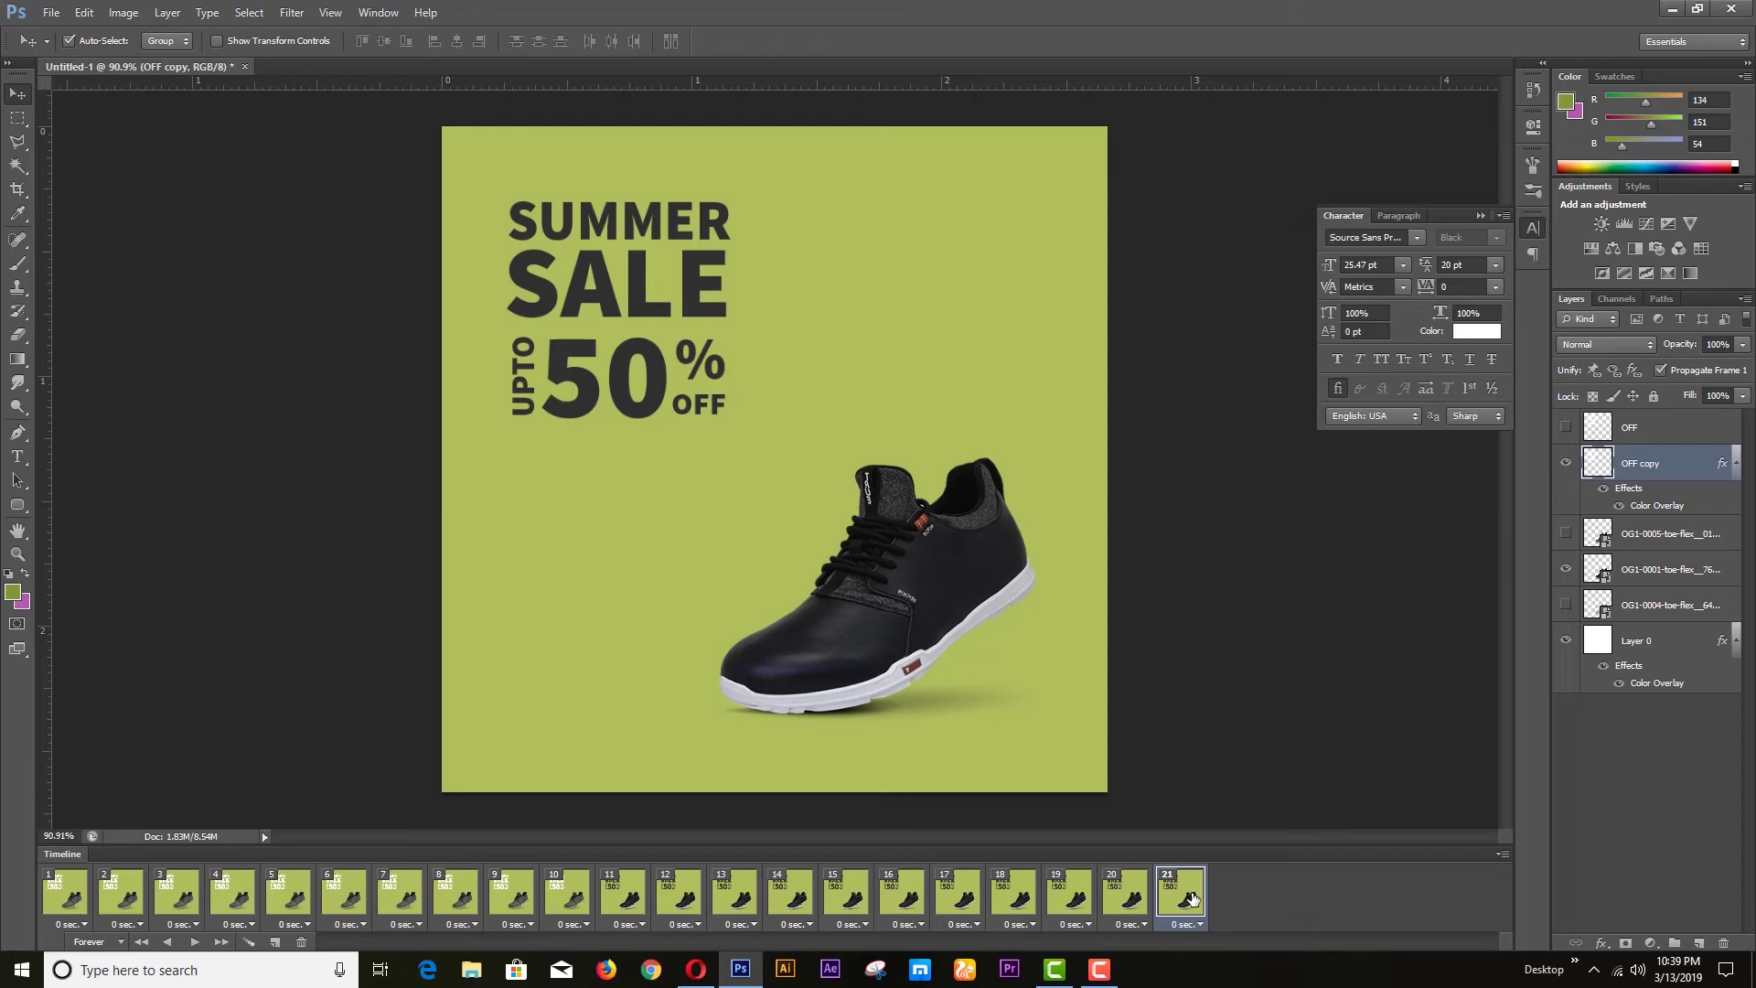
{"action": "left_click_drag", "start_coordinate": [1651, 466], "coordinate": [1701, 942]}
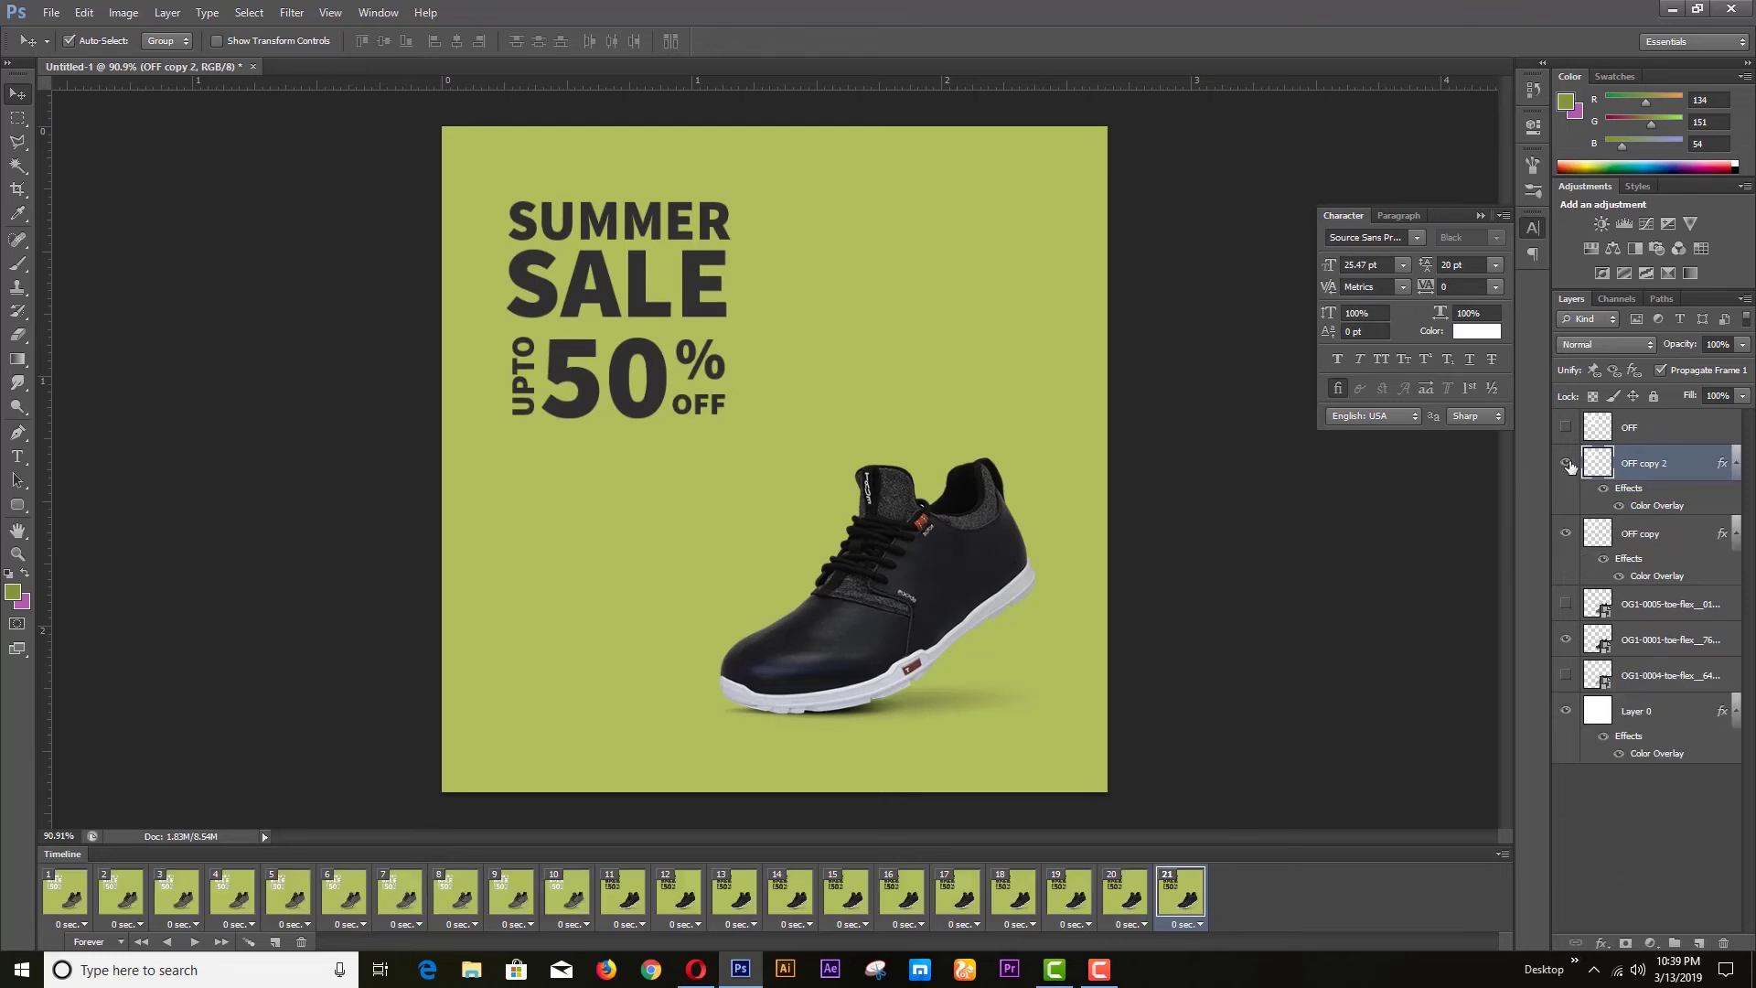
{"action": "left_click", "coordinate": [1566, 640]}
{"action": "left_click", "coordinate": [1567, 675]}
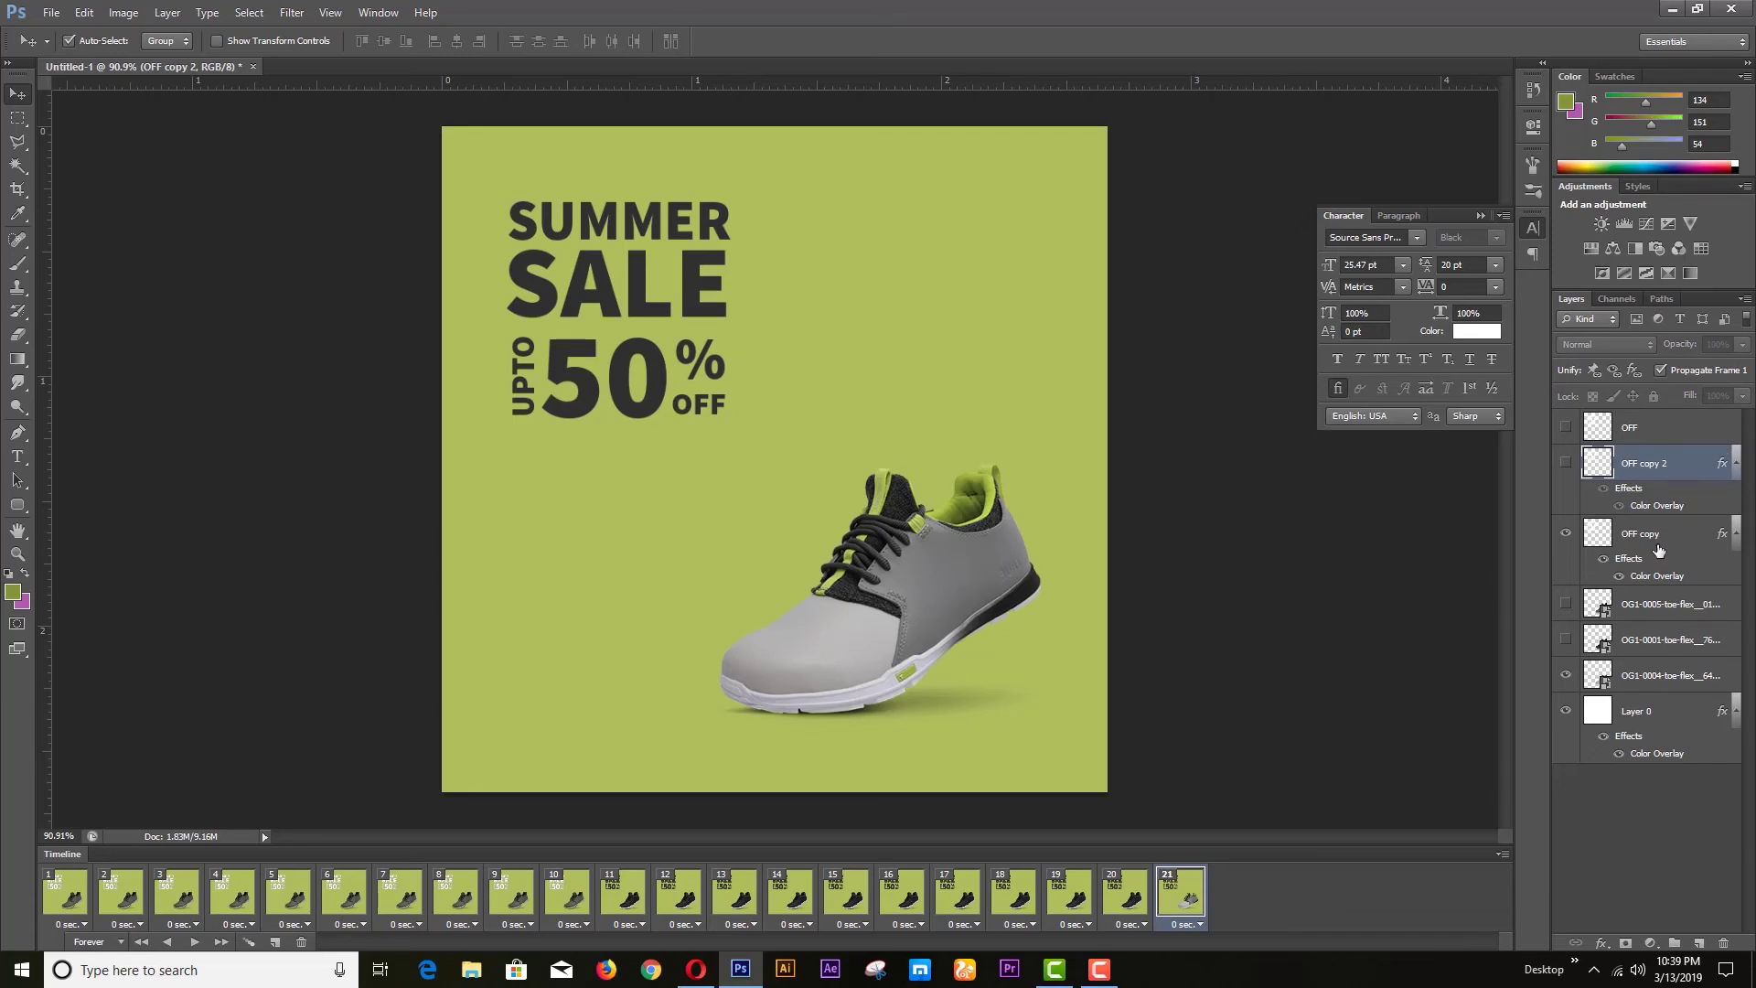
Step: Change the OFF copy layer's Color Overlay to dark green 43541d, sampled from the grey shoe's green lining
{"action": "double_click", "coordinate": [1674, 578]}
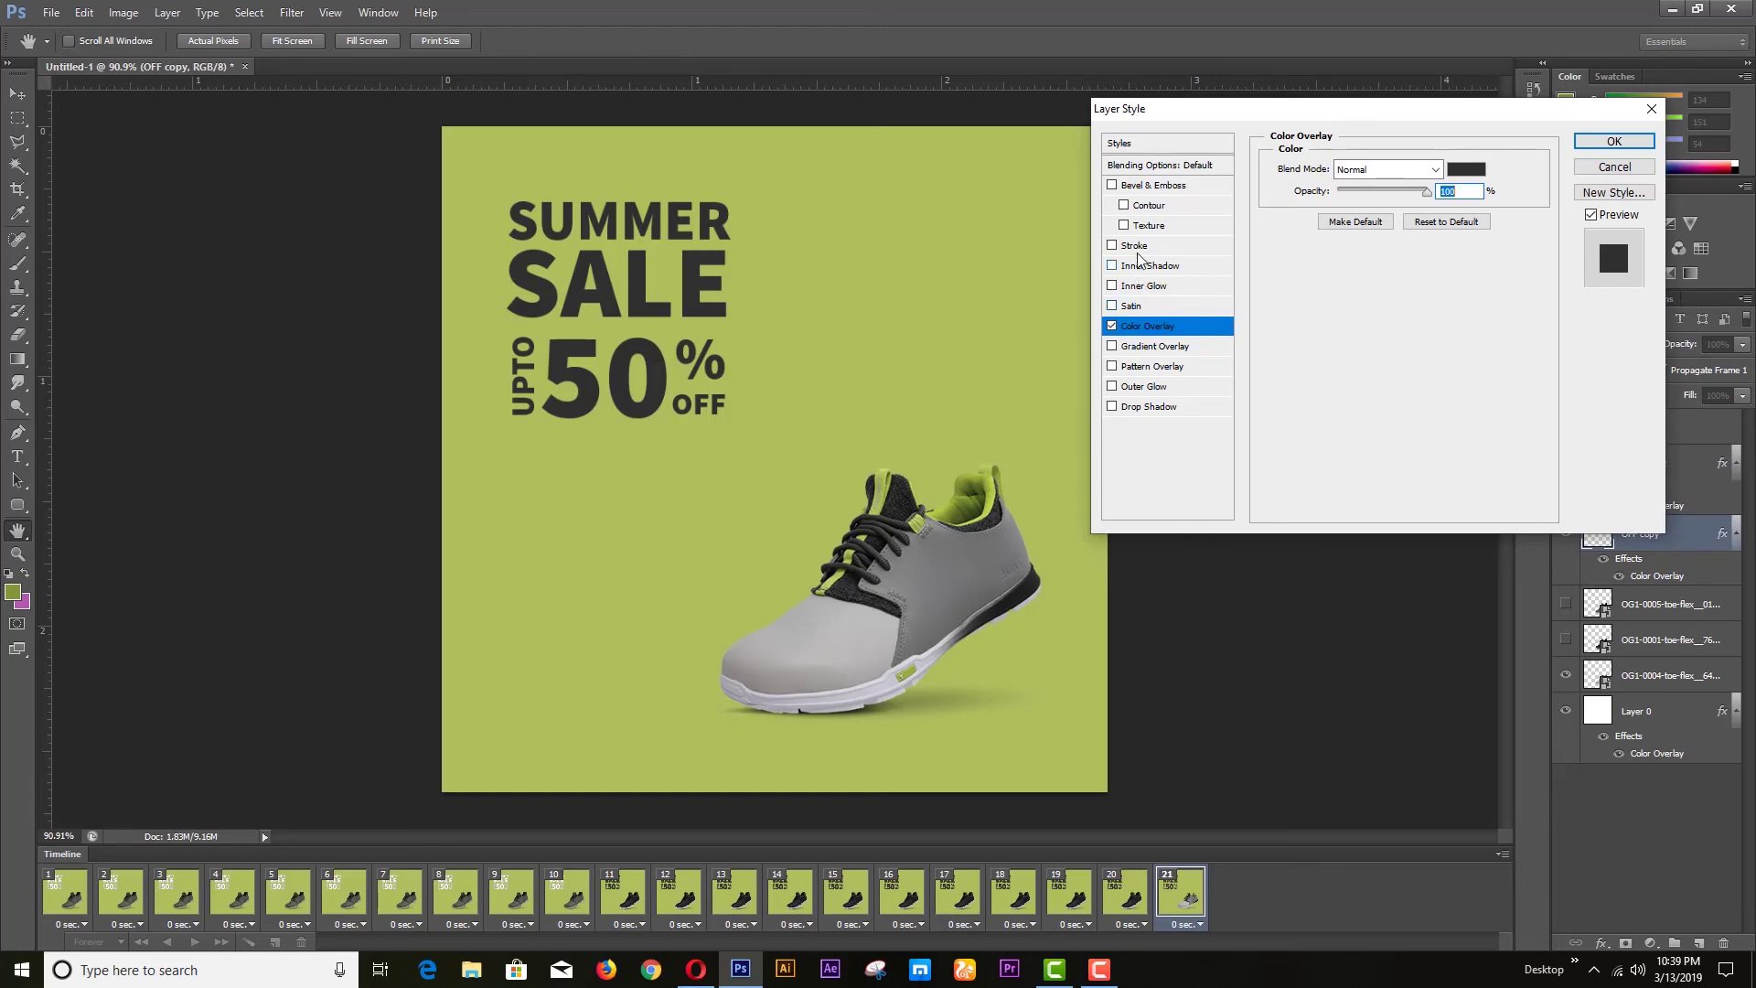
{"action": "left_click", "coordinate": [1466, 169]}
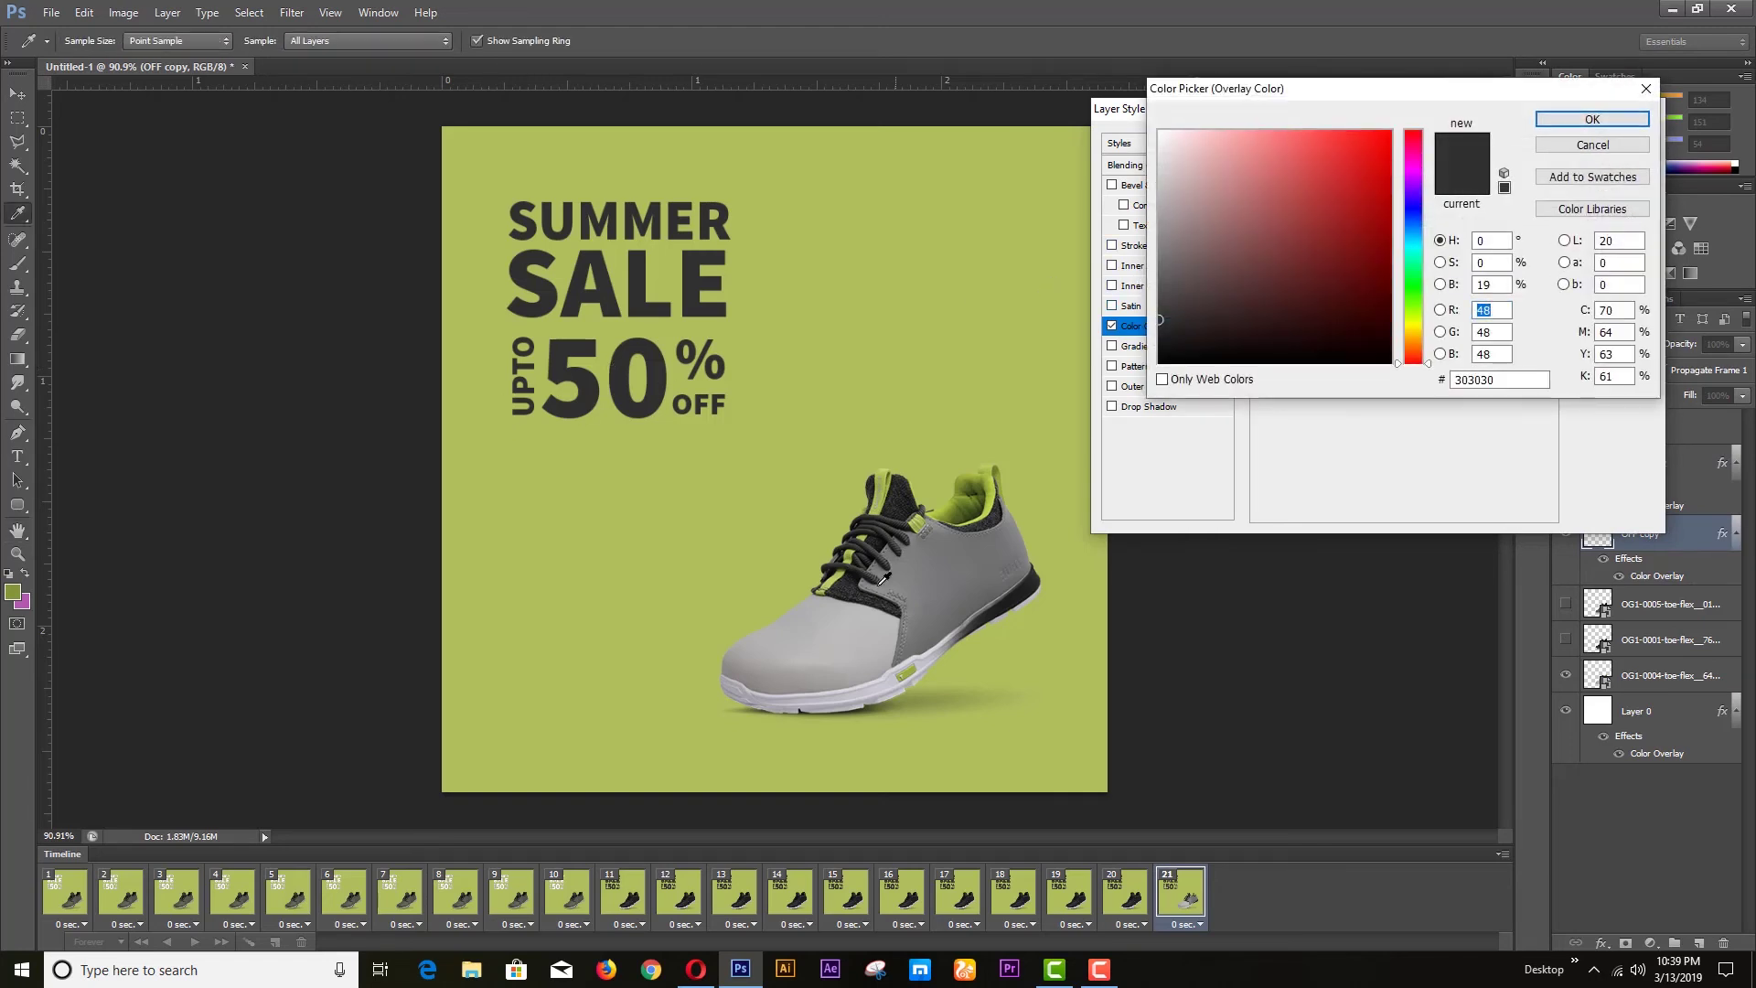
{"action": "left_click", "coordinate": [858, 618]}
{"action": "left_click", "coordinate": [946, 567]}
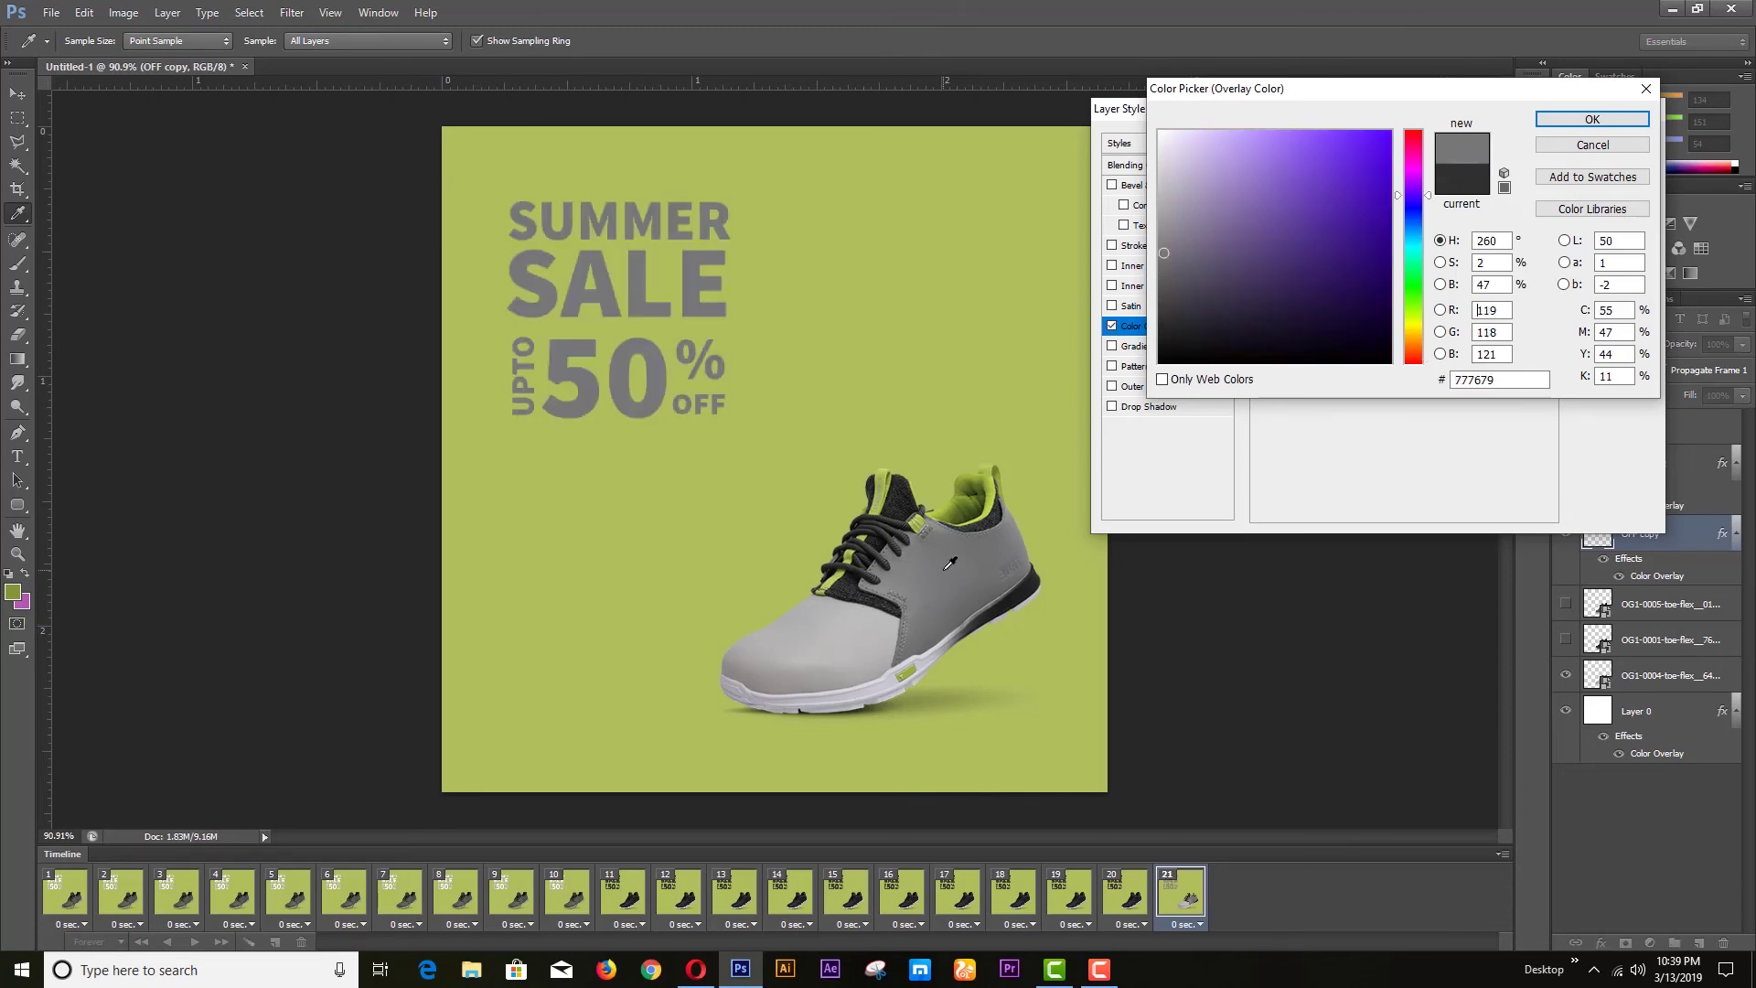
{"action": "left_click", "coordinate": [1601, 120]}
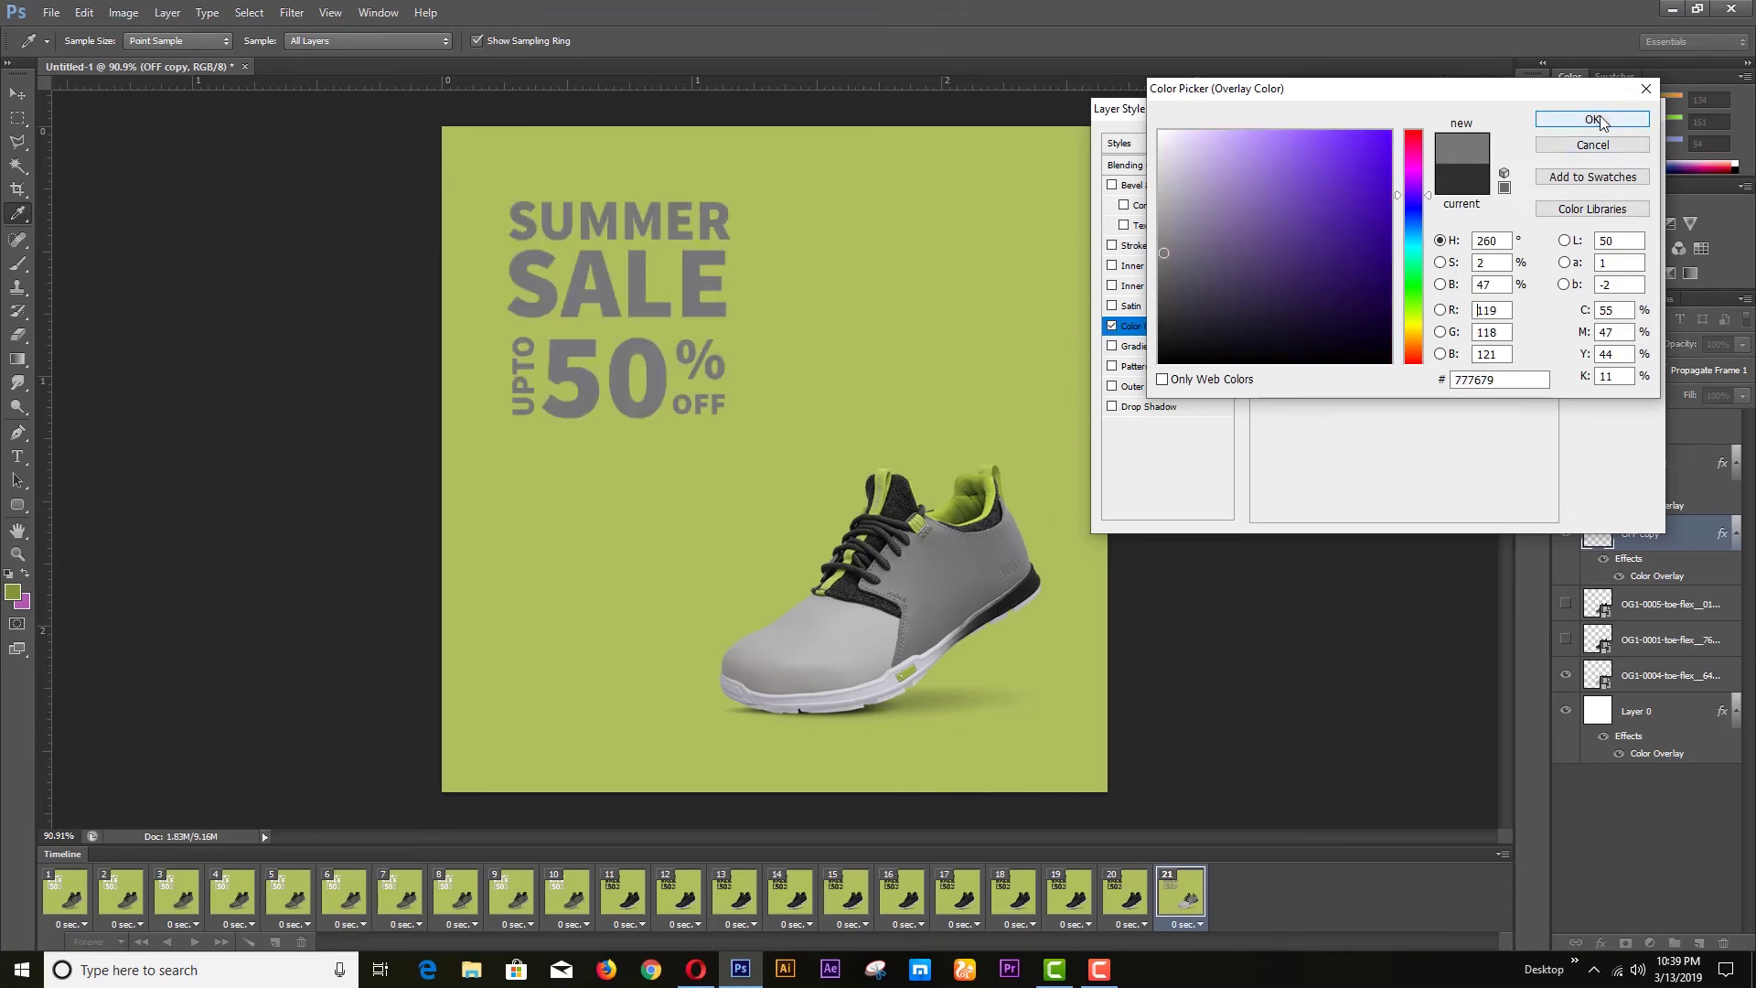
{"action": "left_click", "coordinate": [974, 506]}
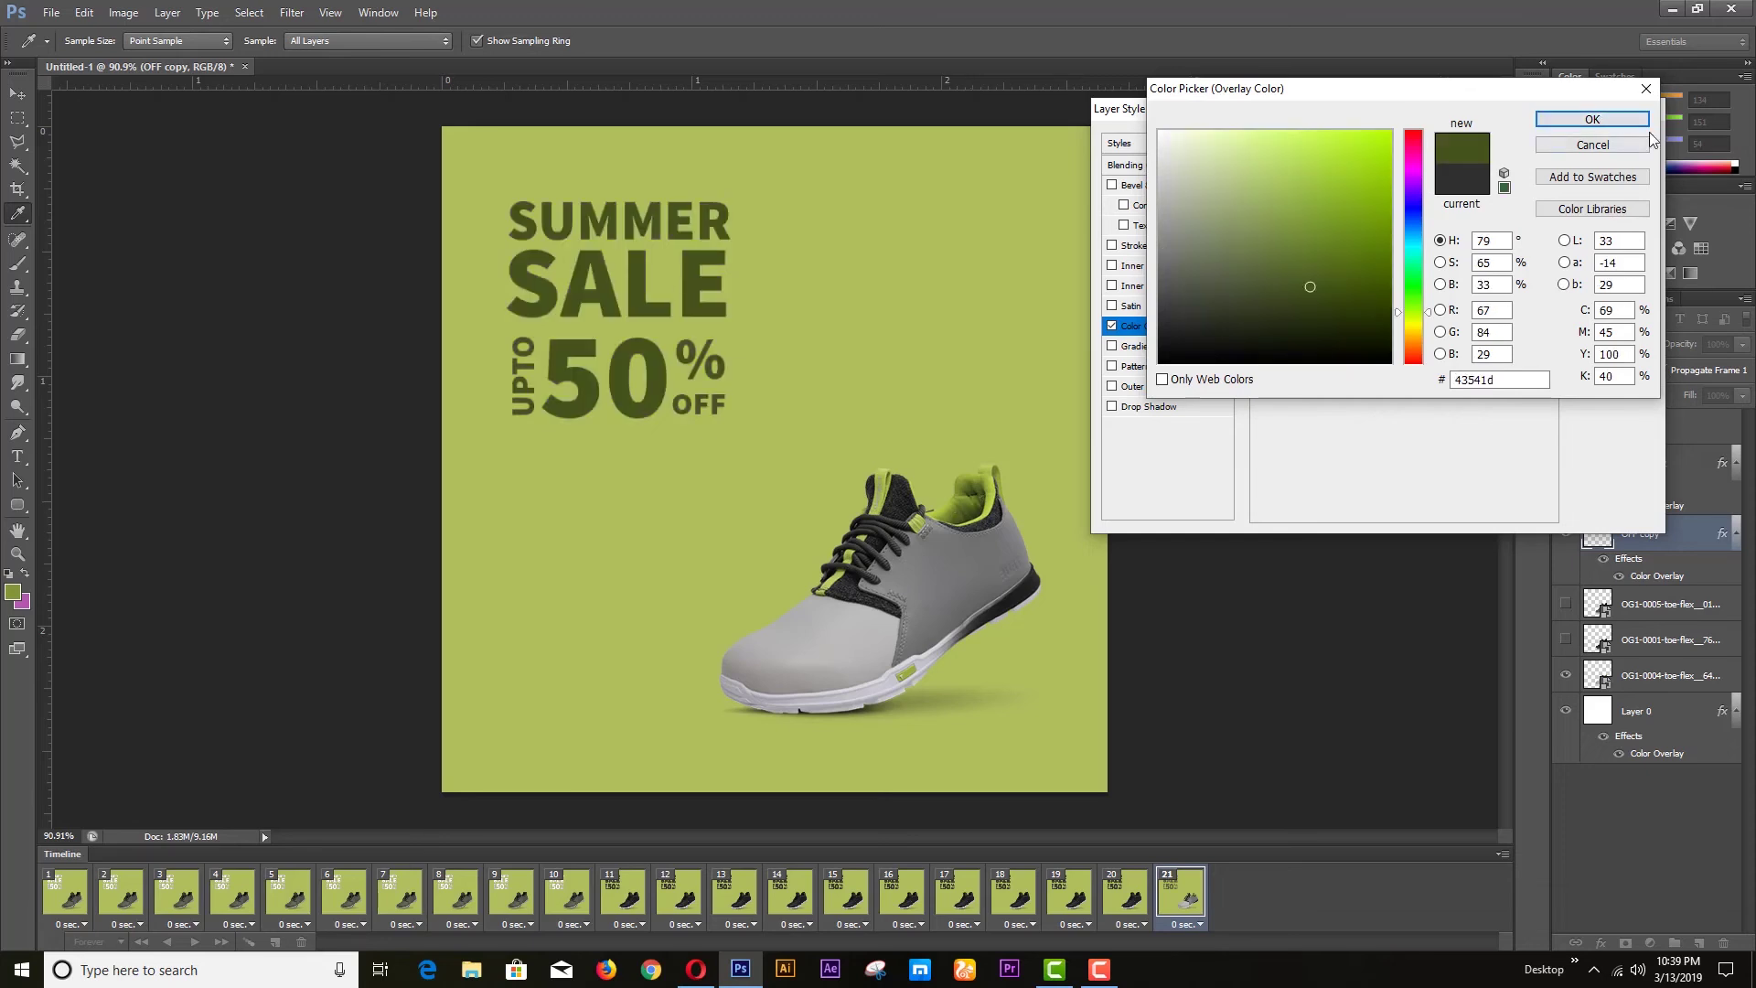
{"action": "left_click", "coordinate": [1583, 121]}
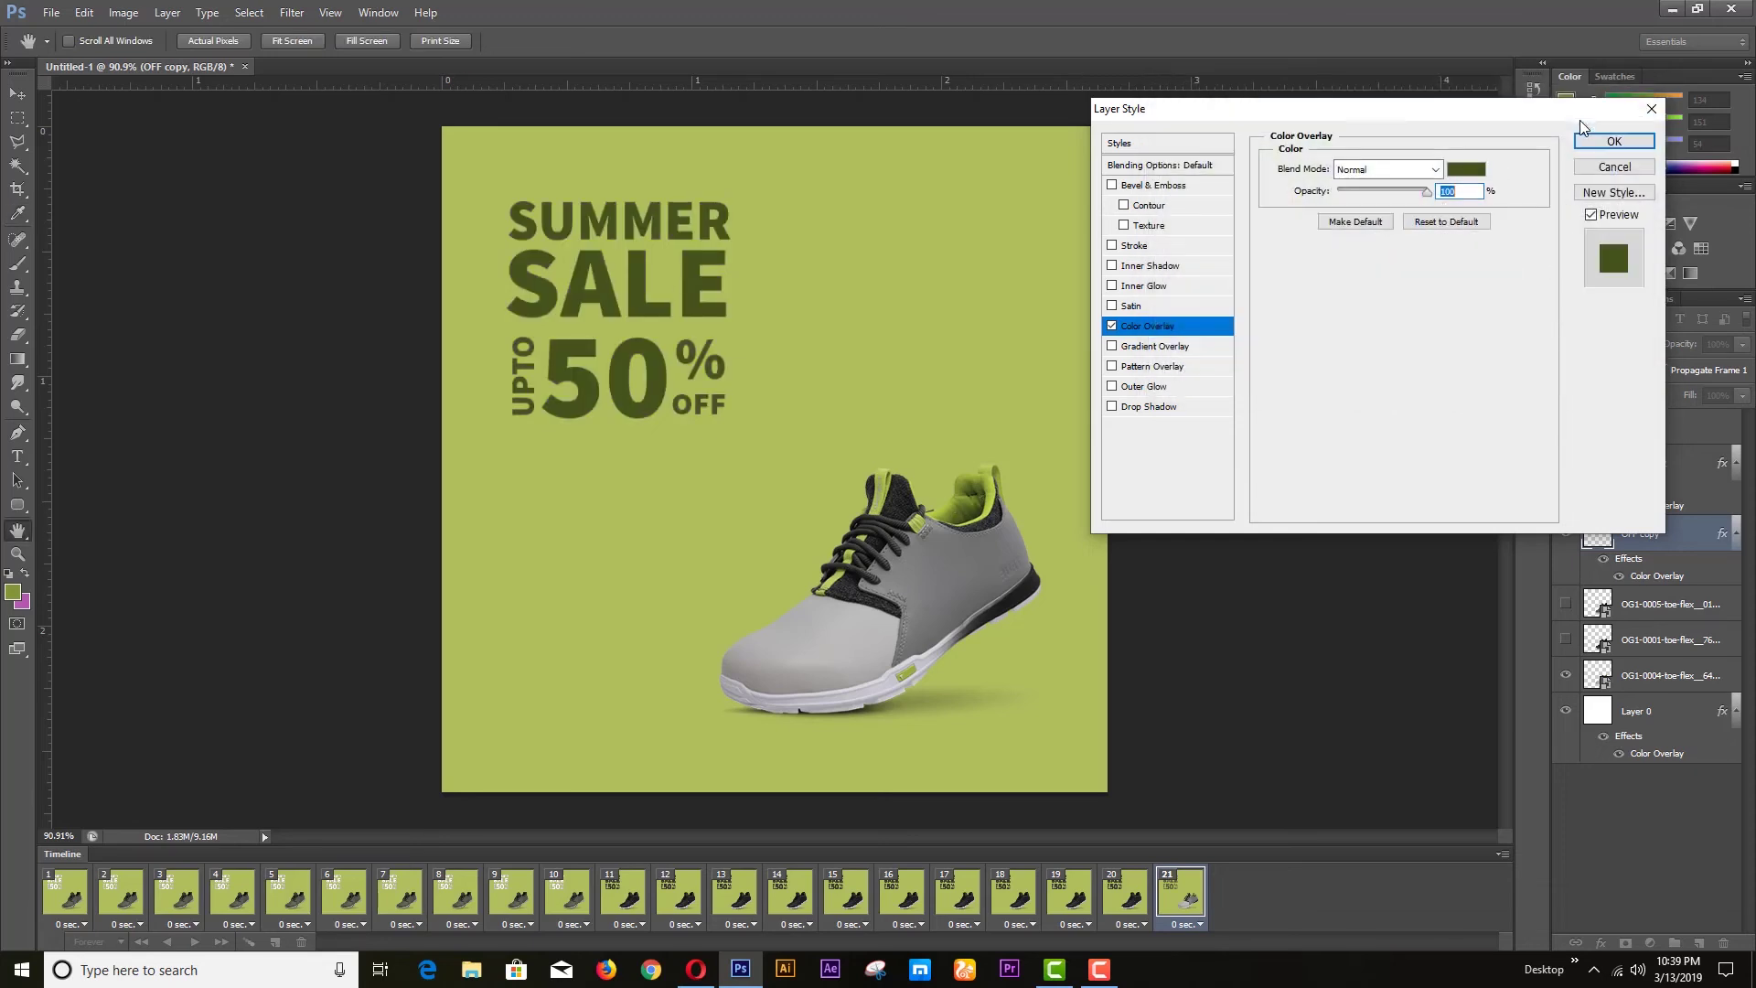
{"action": "left_click", "coordinate": [1612, 142]}
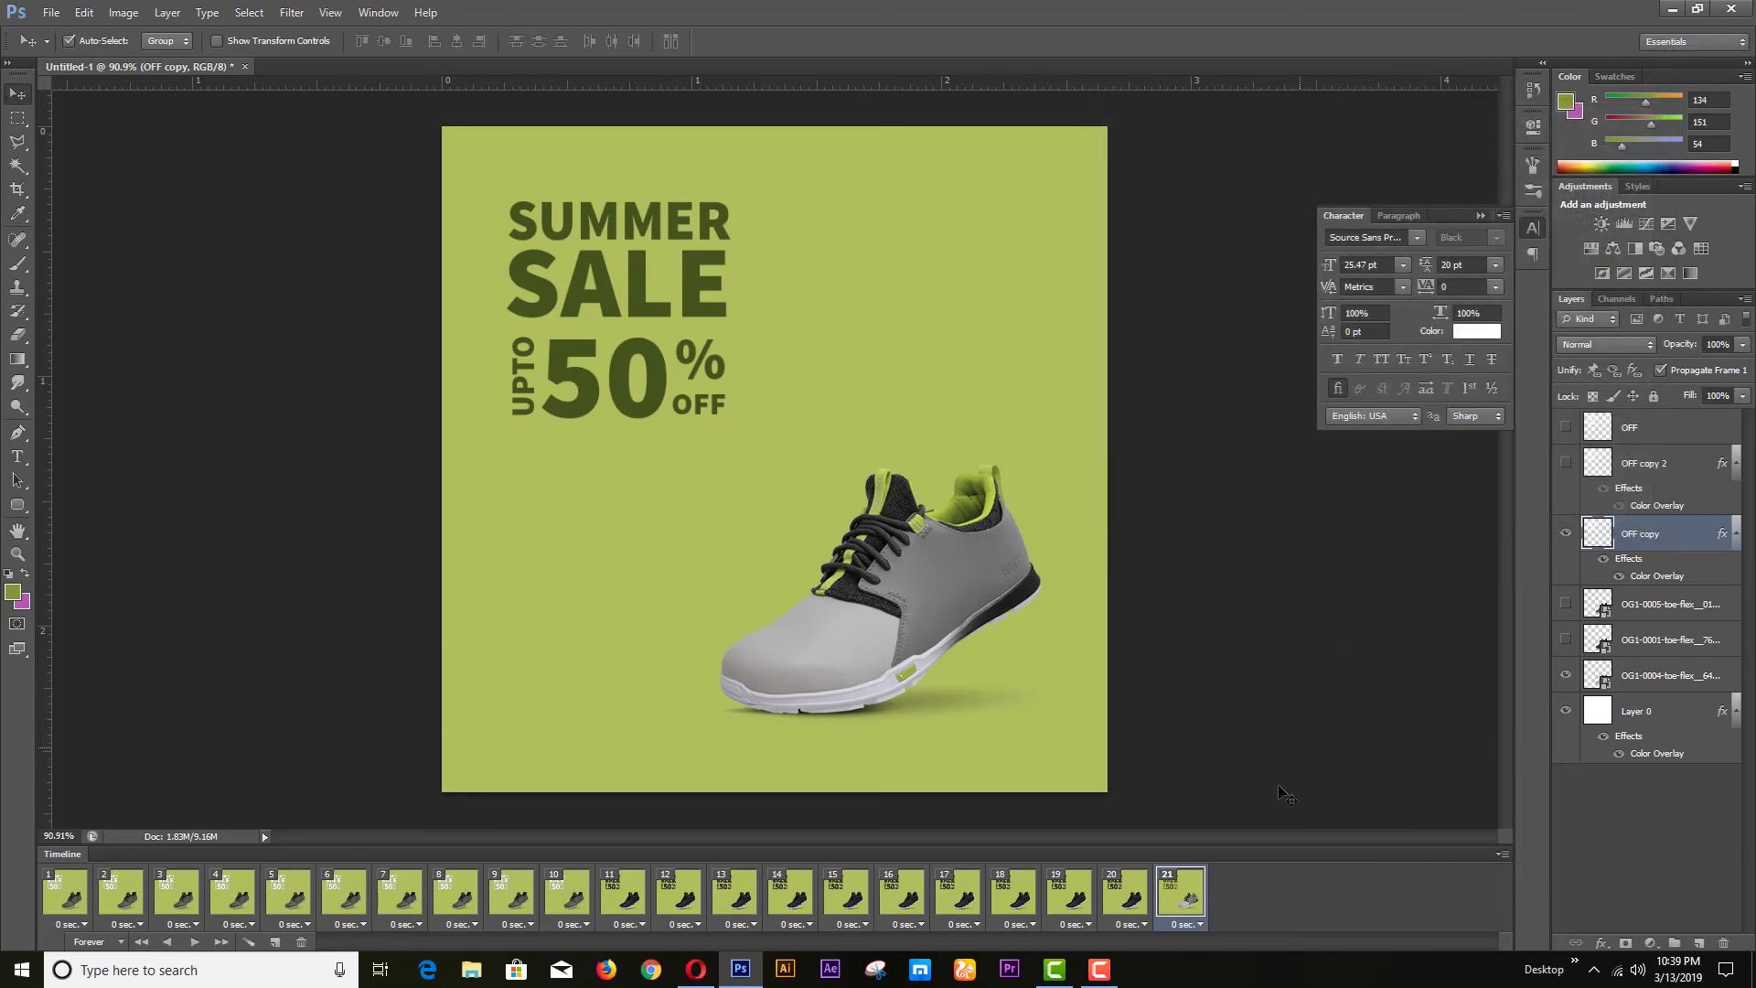
Step: Duplicate frame 21 and tween frames 21 and 22 with 8 added frames
{"action": "left_click", "coordinate": [275, 942]}
{"action": "left_click", "coordinate": [1185, 901], "text": "shift"}
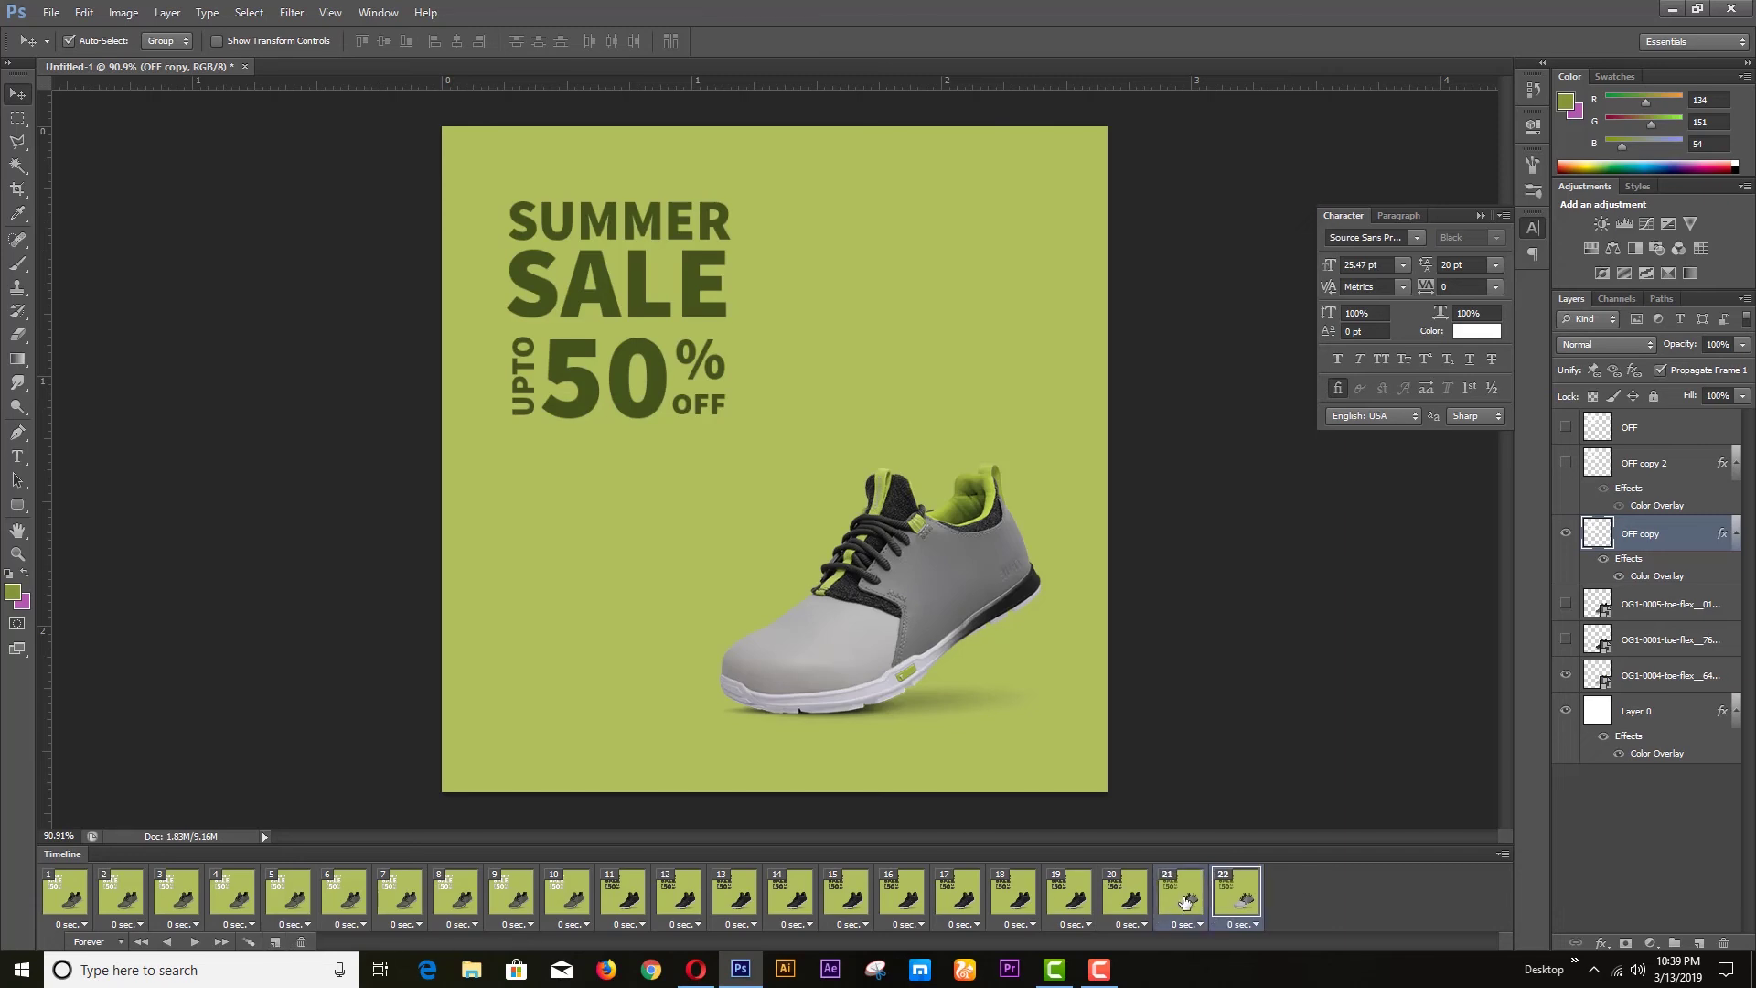
{"action": "right_click", "coordinate": [1185, 902]}
{"action": "key", "text": "Escape"}
{"action": "left_click", "coordinate": [1241, 915]}
{"action": "left_click", "coordinate": [1178, 905], "text": "shift"}
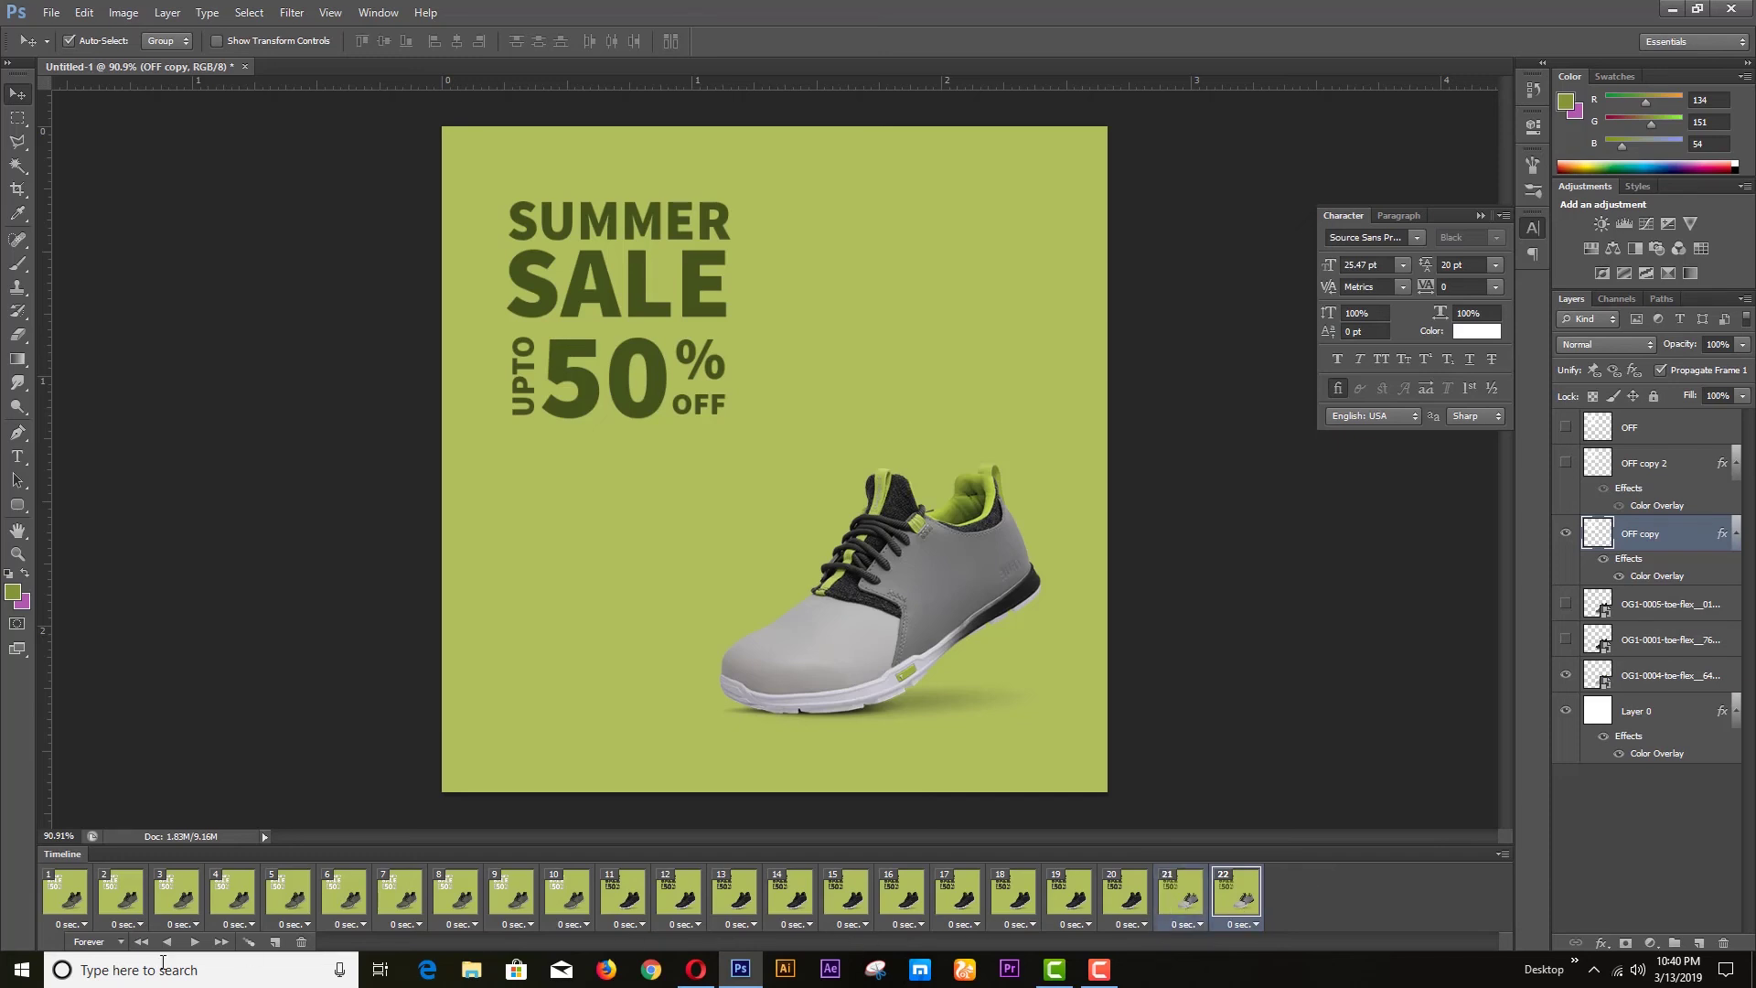
{"action": "left_click", "coordinate": [249, 942]}
{"action": "left_click", "coordinate": [979, 275]}
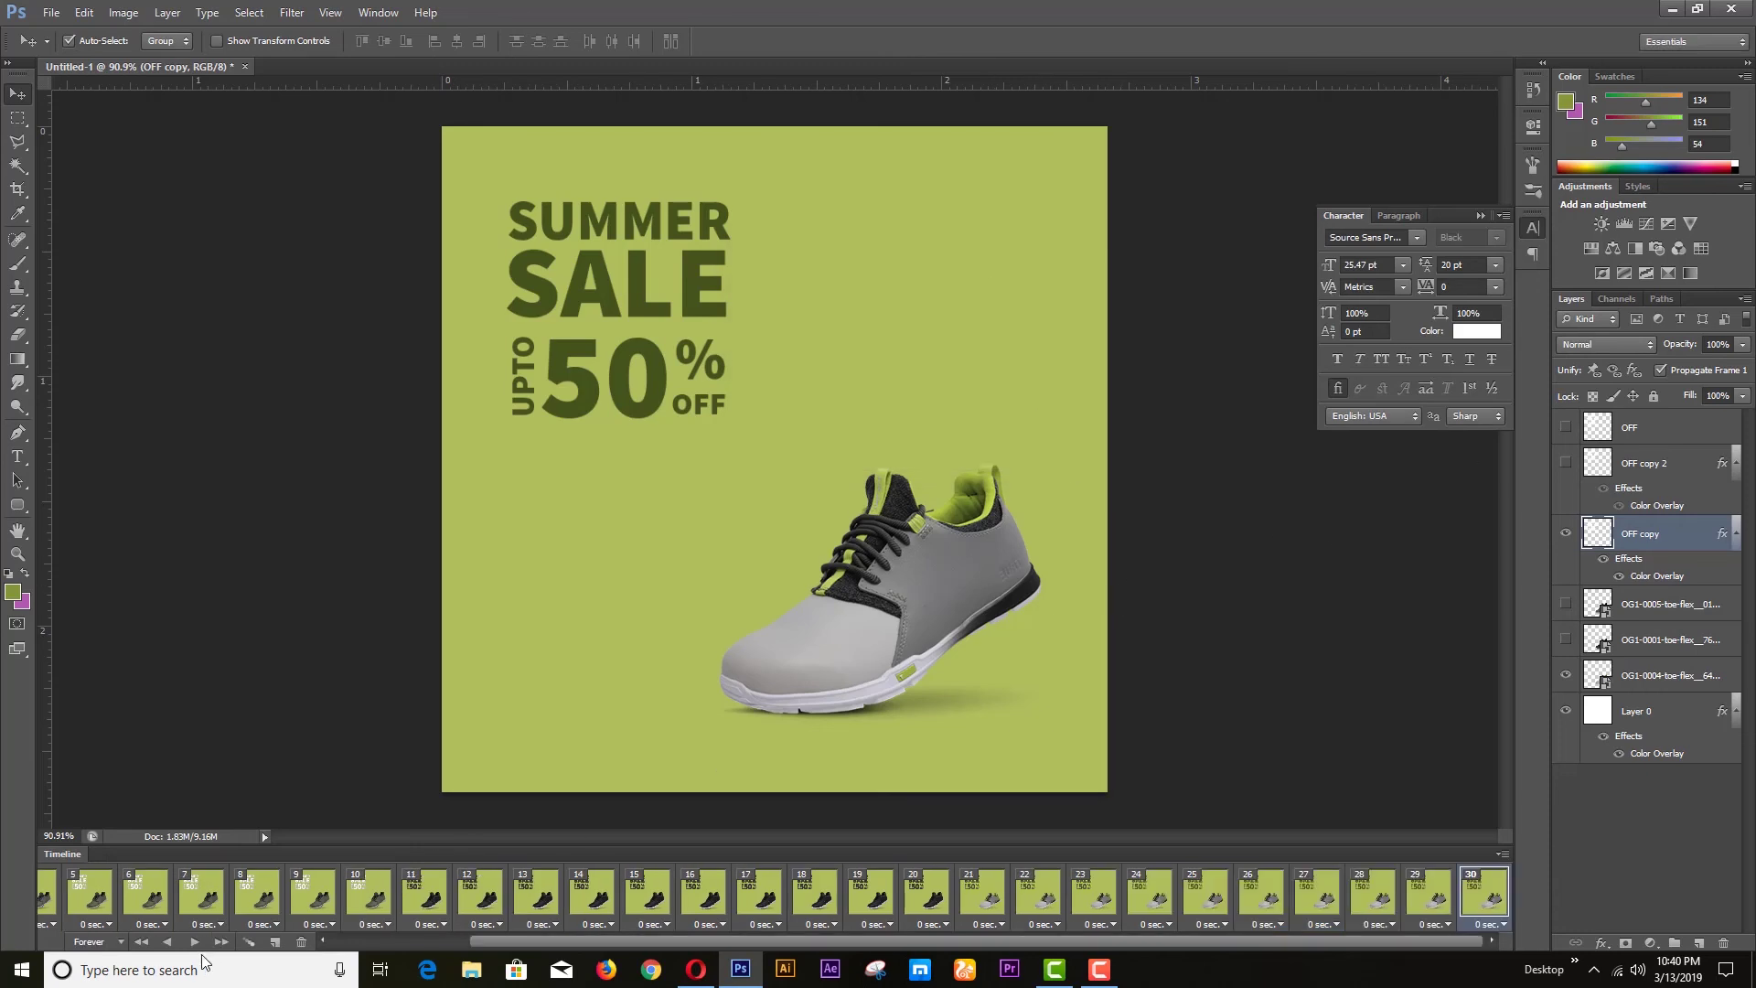
Step: Play the frame animation to preview the shoe and text transitions, and stop the playback
{"action": "left_click", "coordinate": [168, 942]}
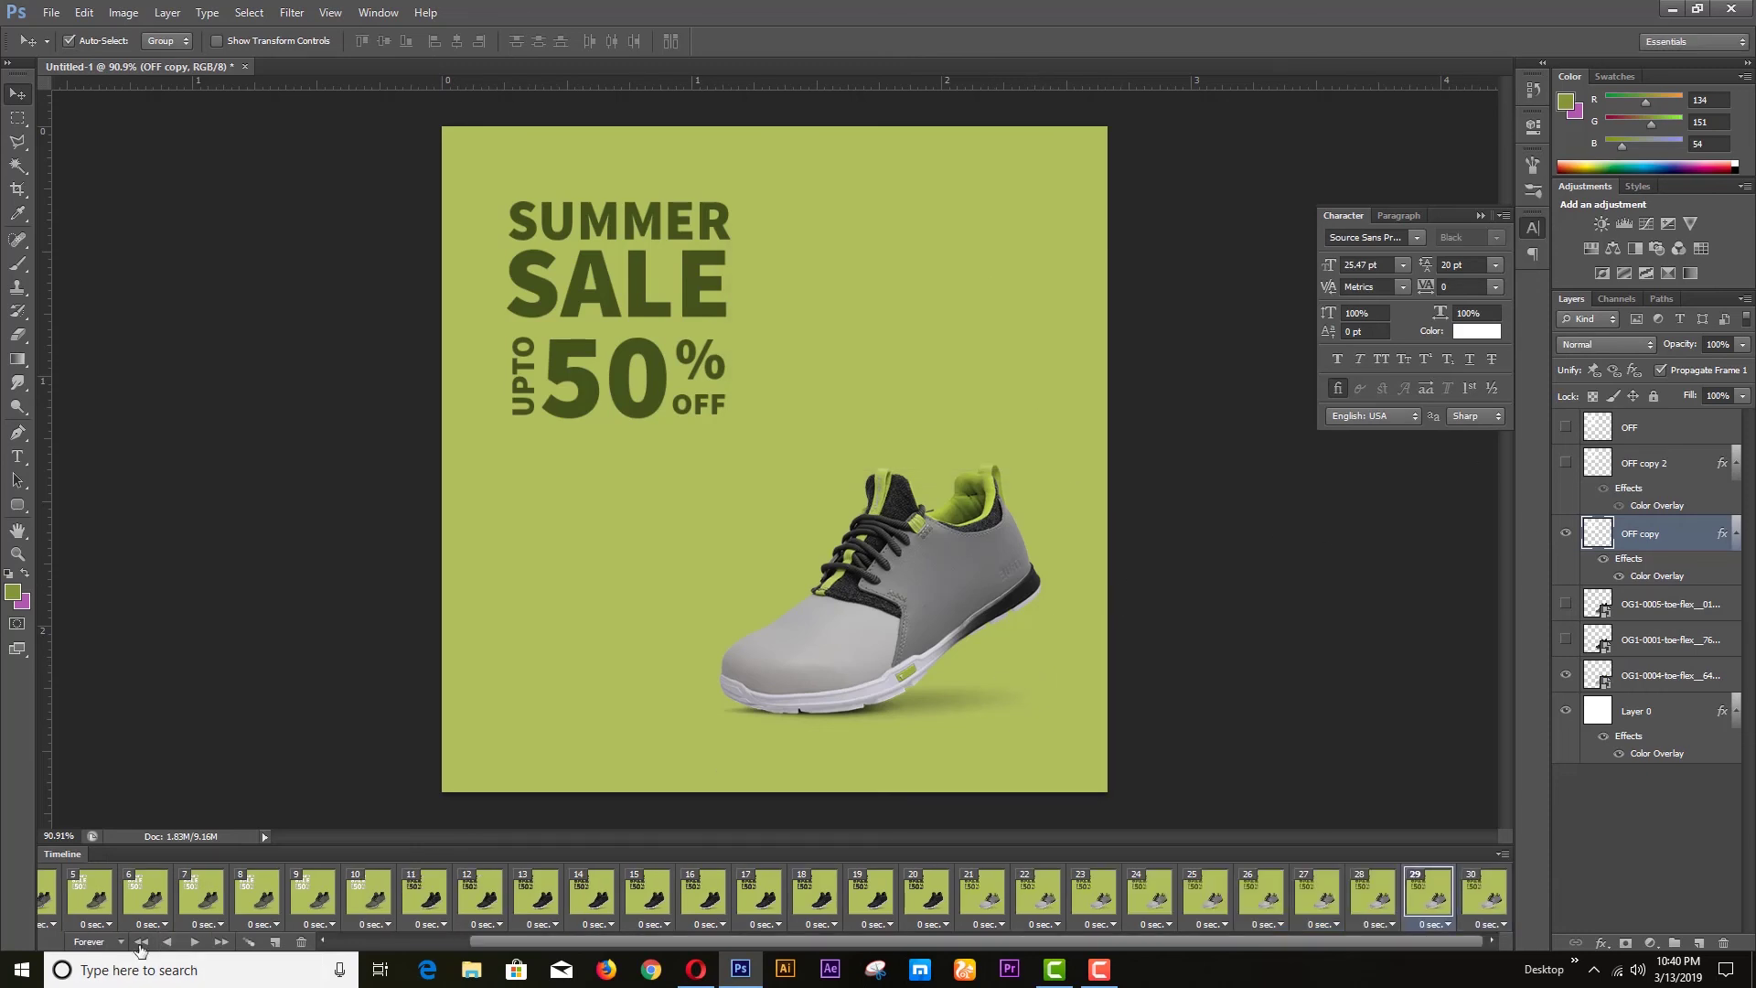
{"action": "left_click", "coordinate": [195, 942]}
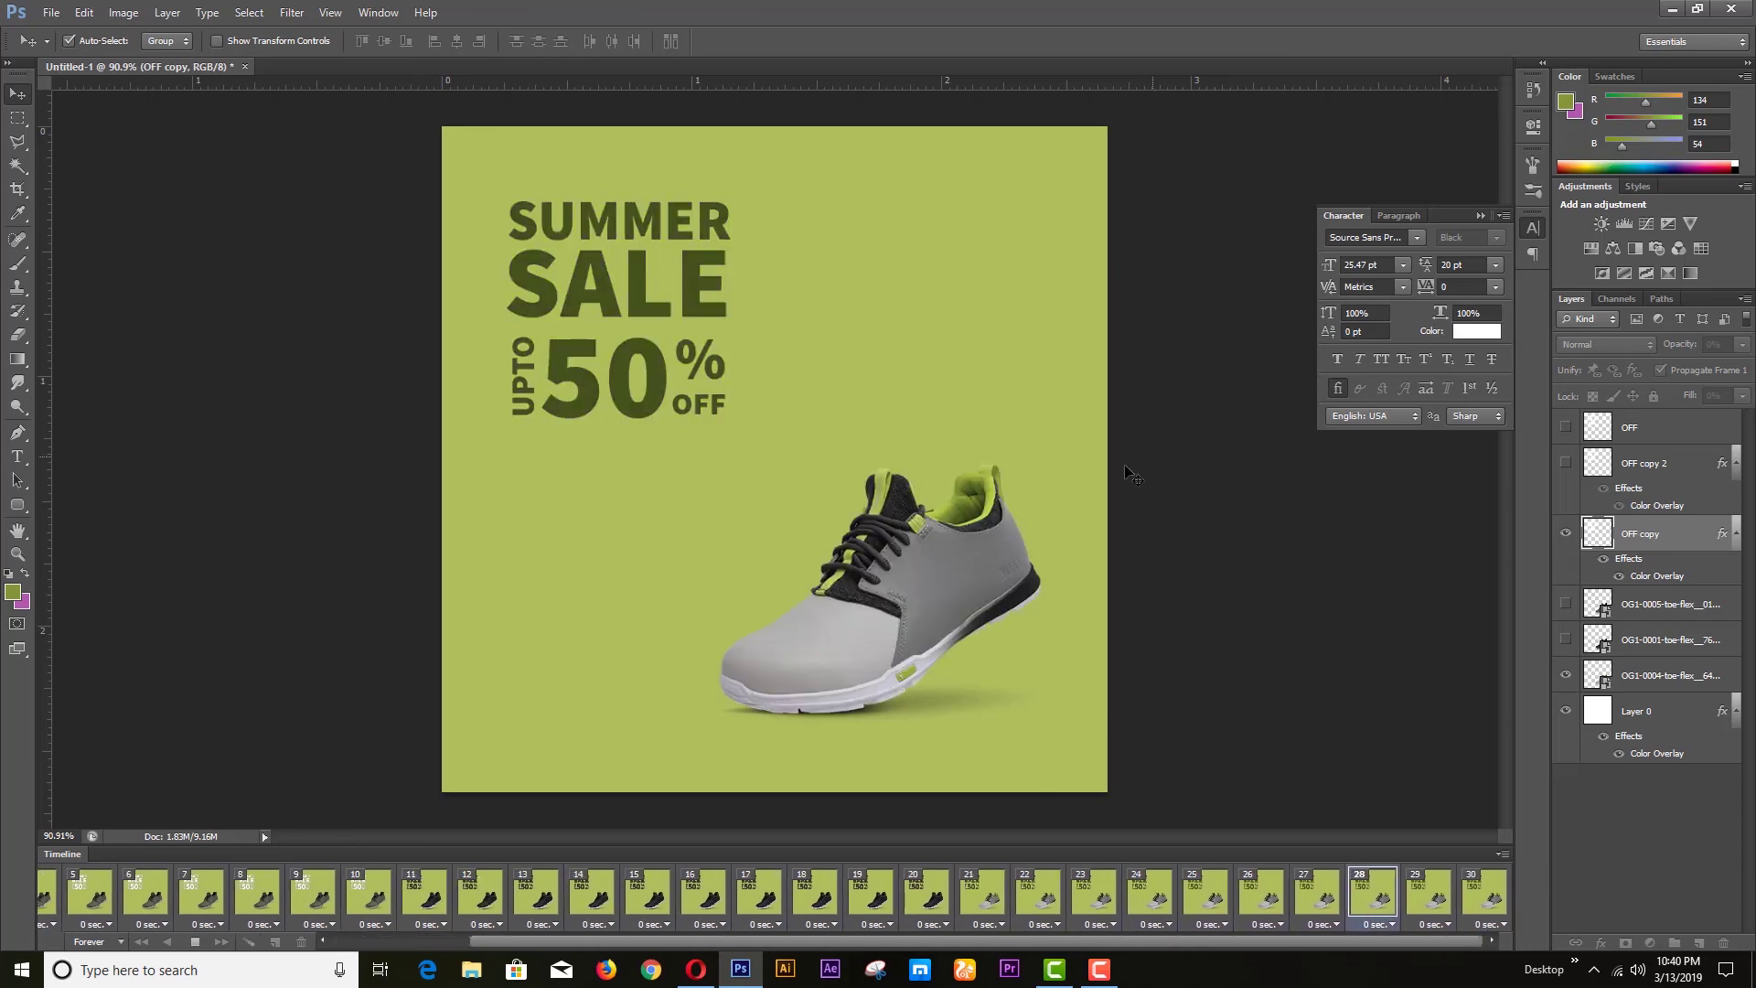
{"action": "key", "text": "space"}
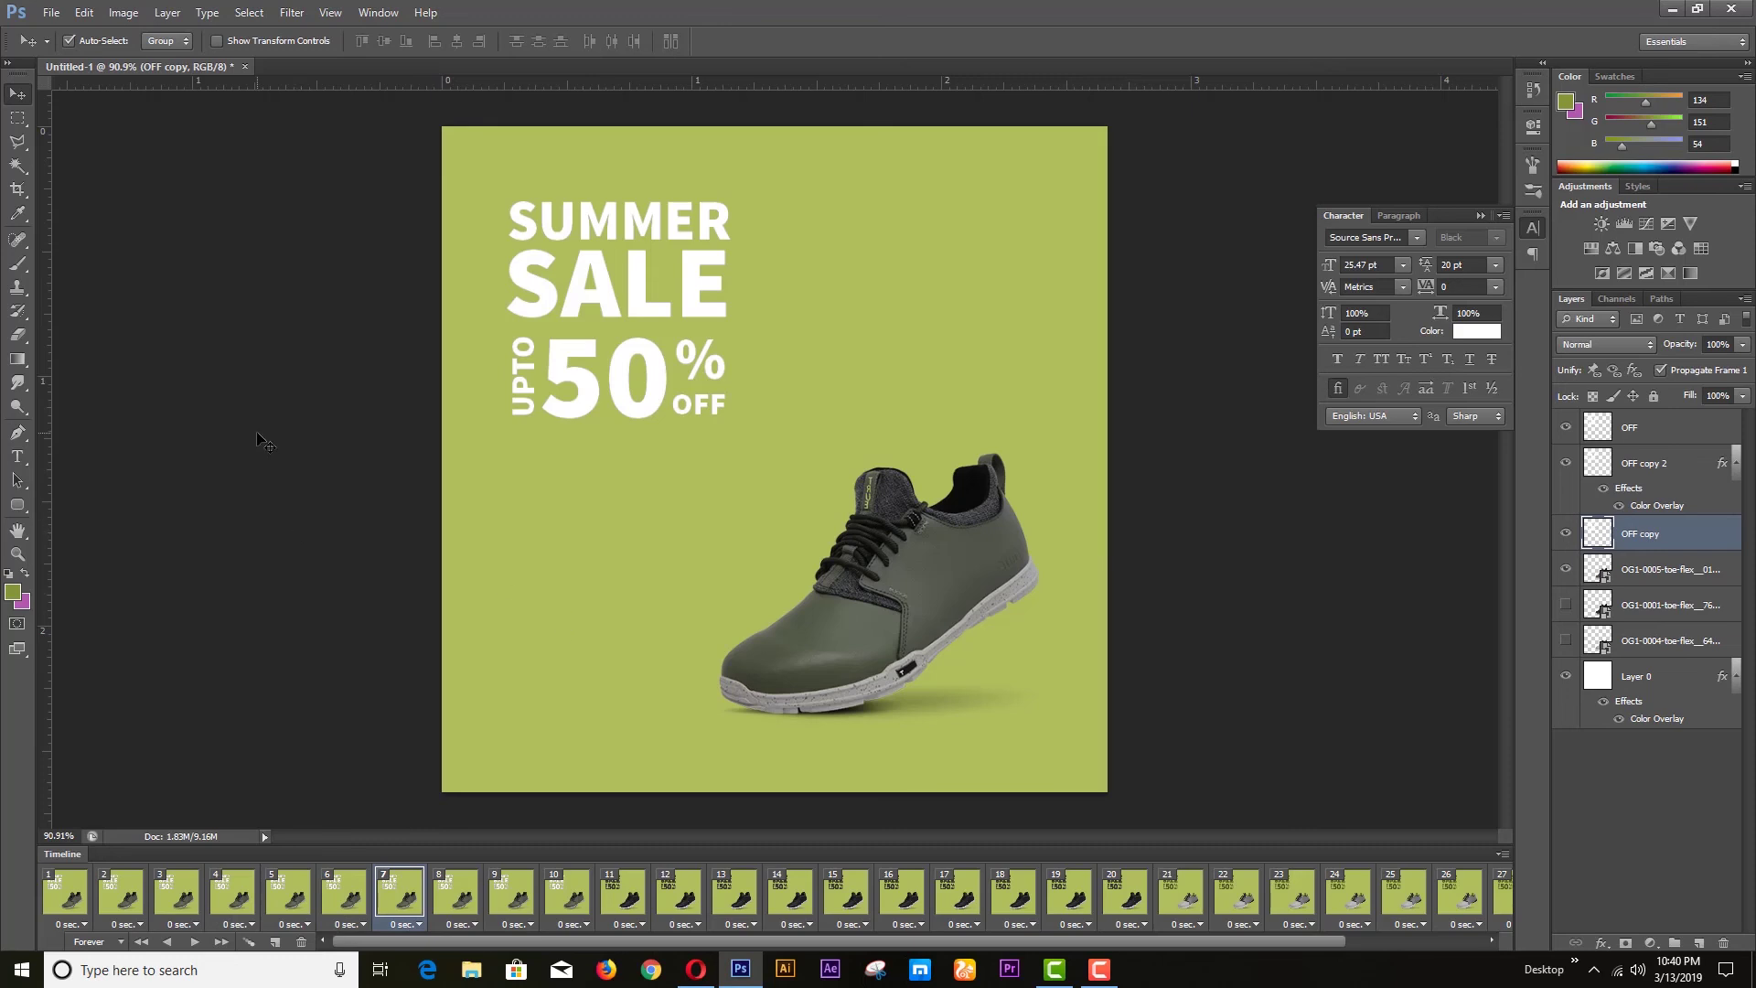
Step: Open the Save for Web export for the GIF animation and set its looping option to Forever
{"action": "left_click", "coordinate": [57, 15]}
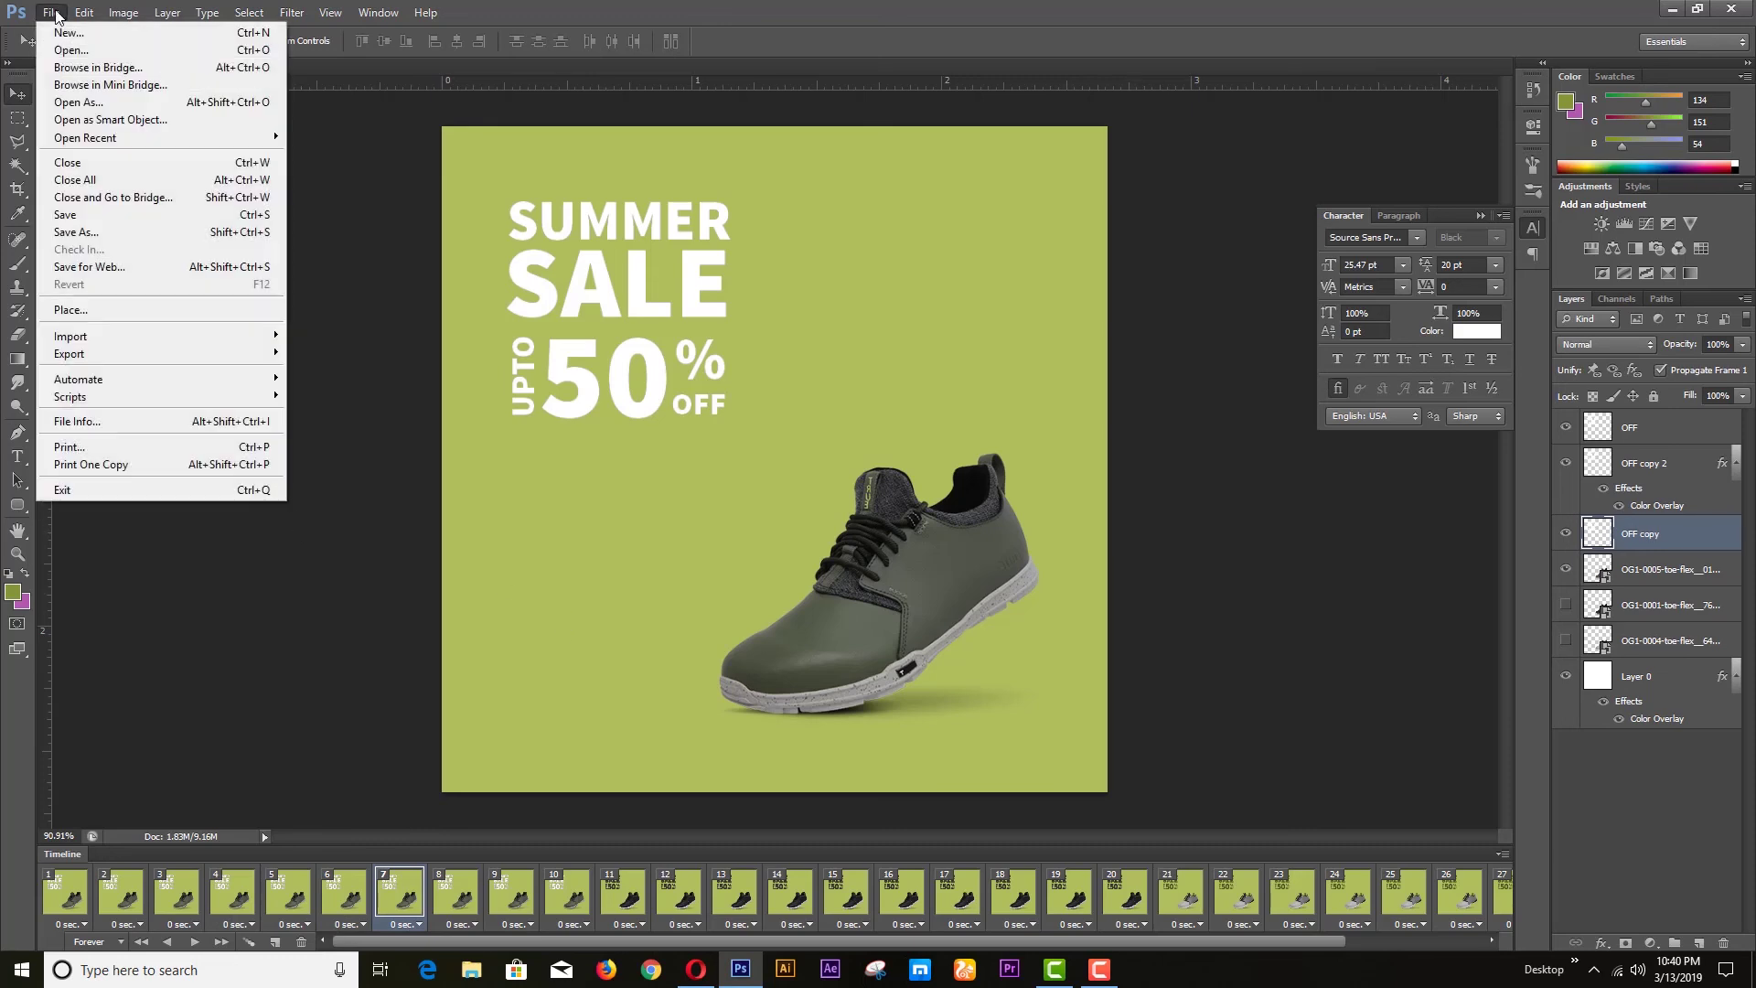
{"action": "left_click", "coordinate": [137, 267]}
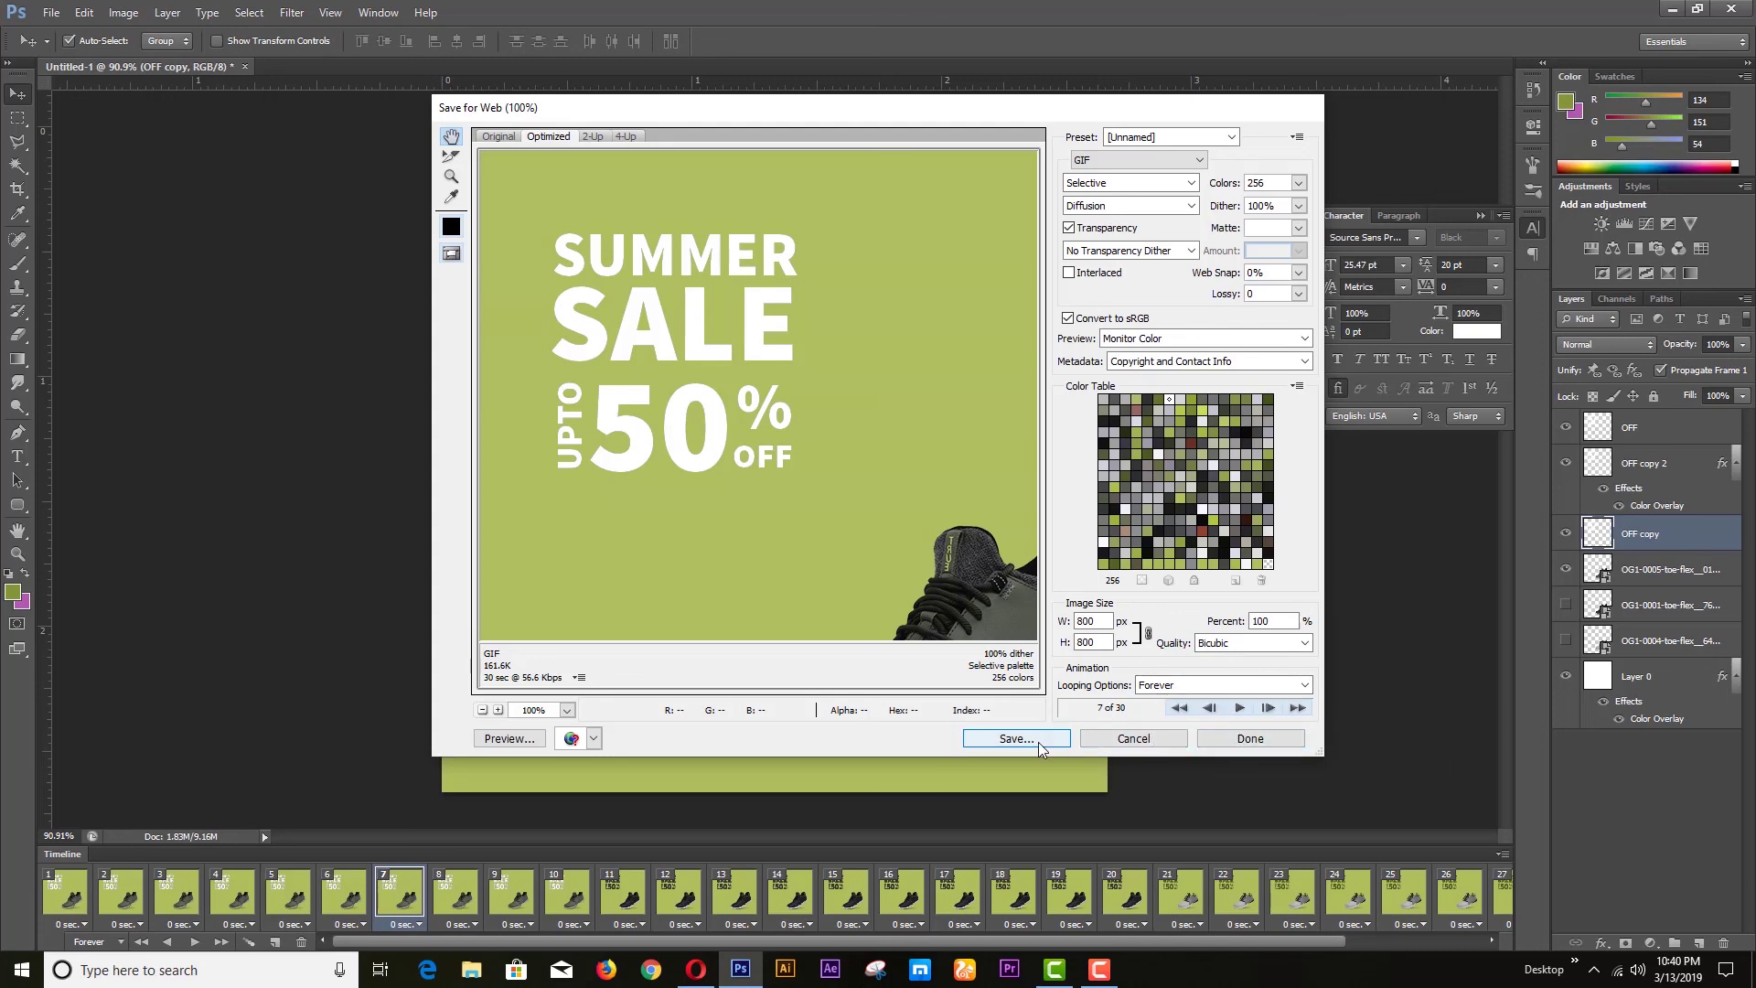
{"action": "left_click", "coordinate": [1189, 685]}
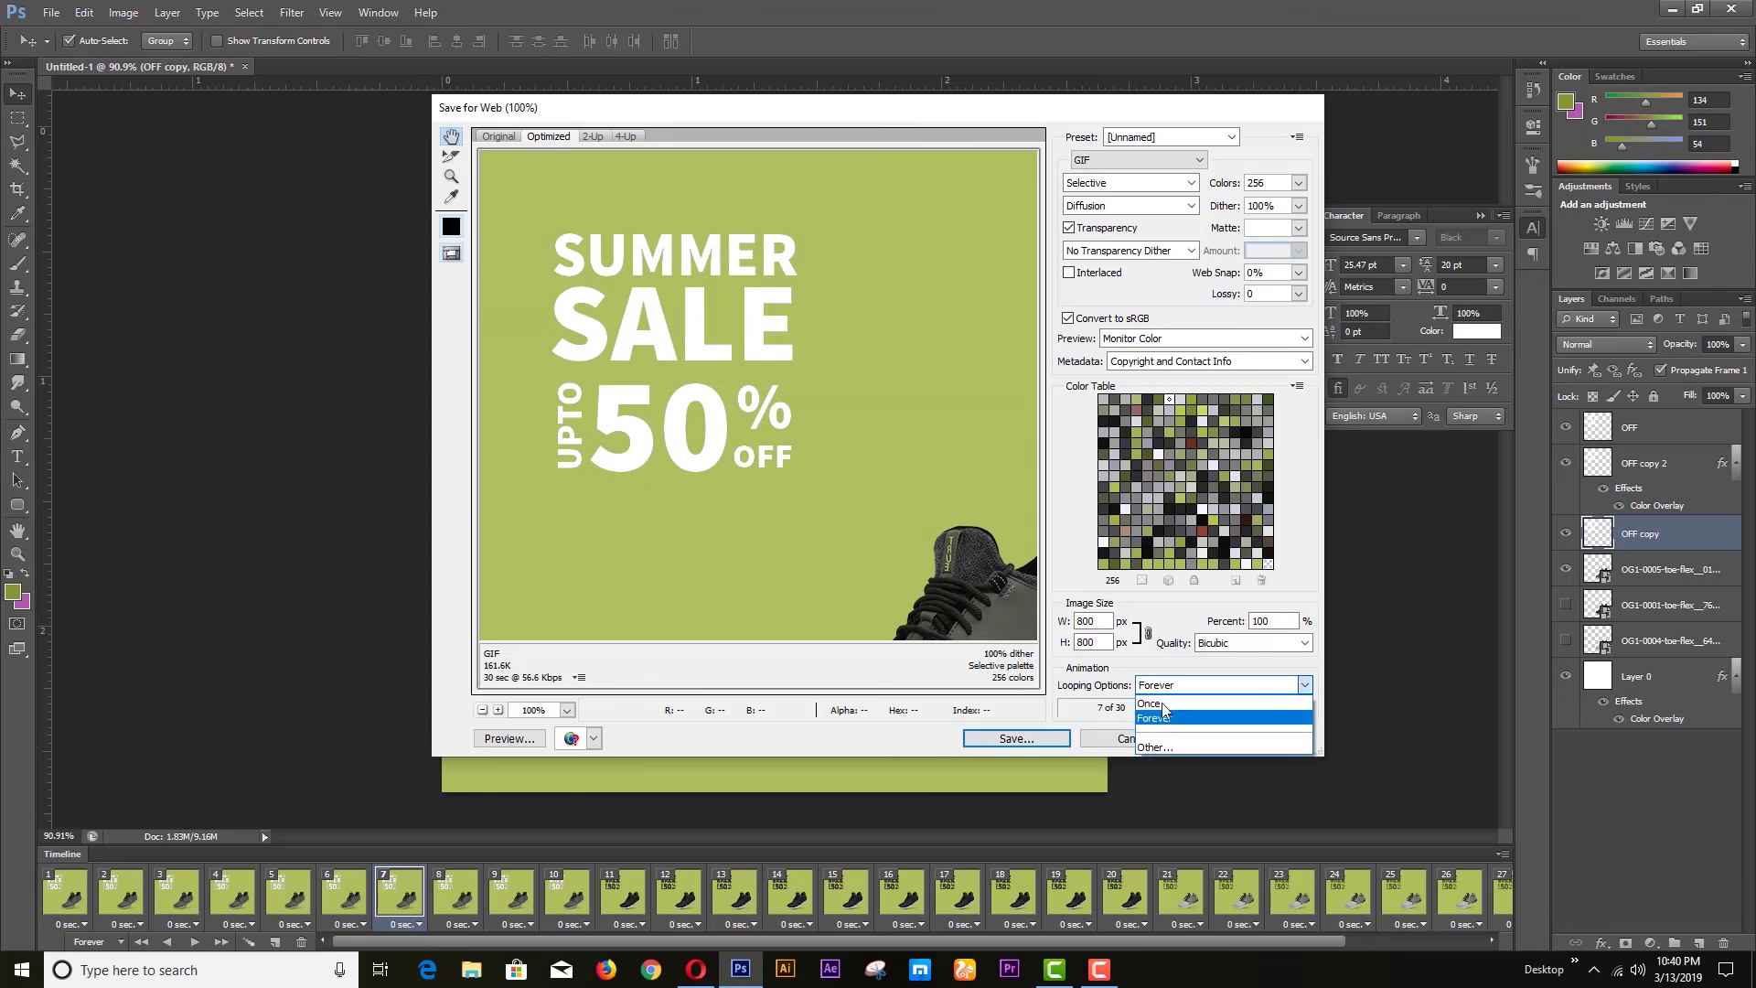
{"action": "left_click", "coordinate": [1158, 705]}
{"action": "left_click", "coordinate": [1161, 685]}
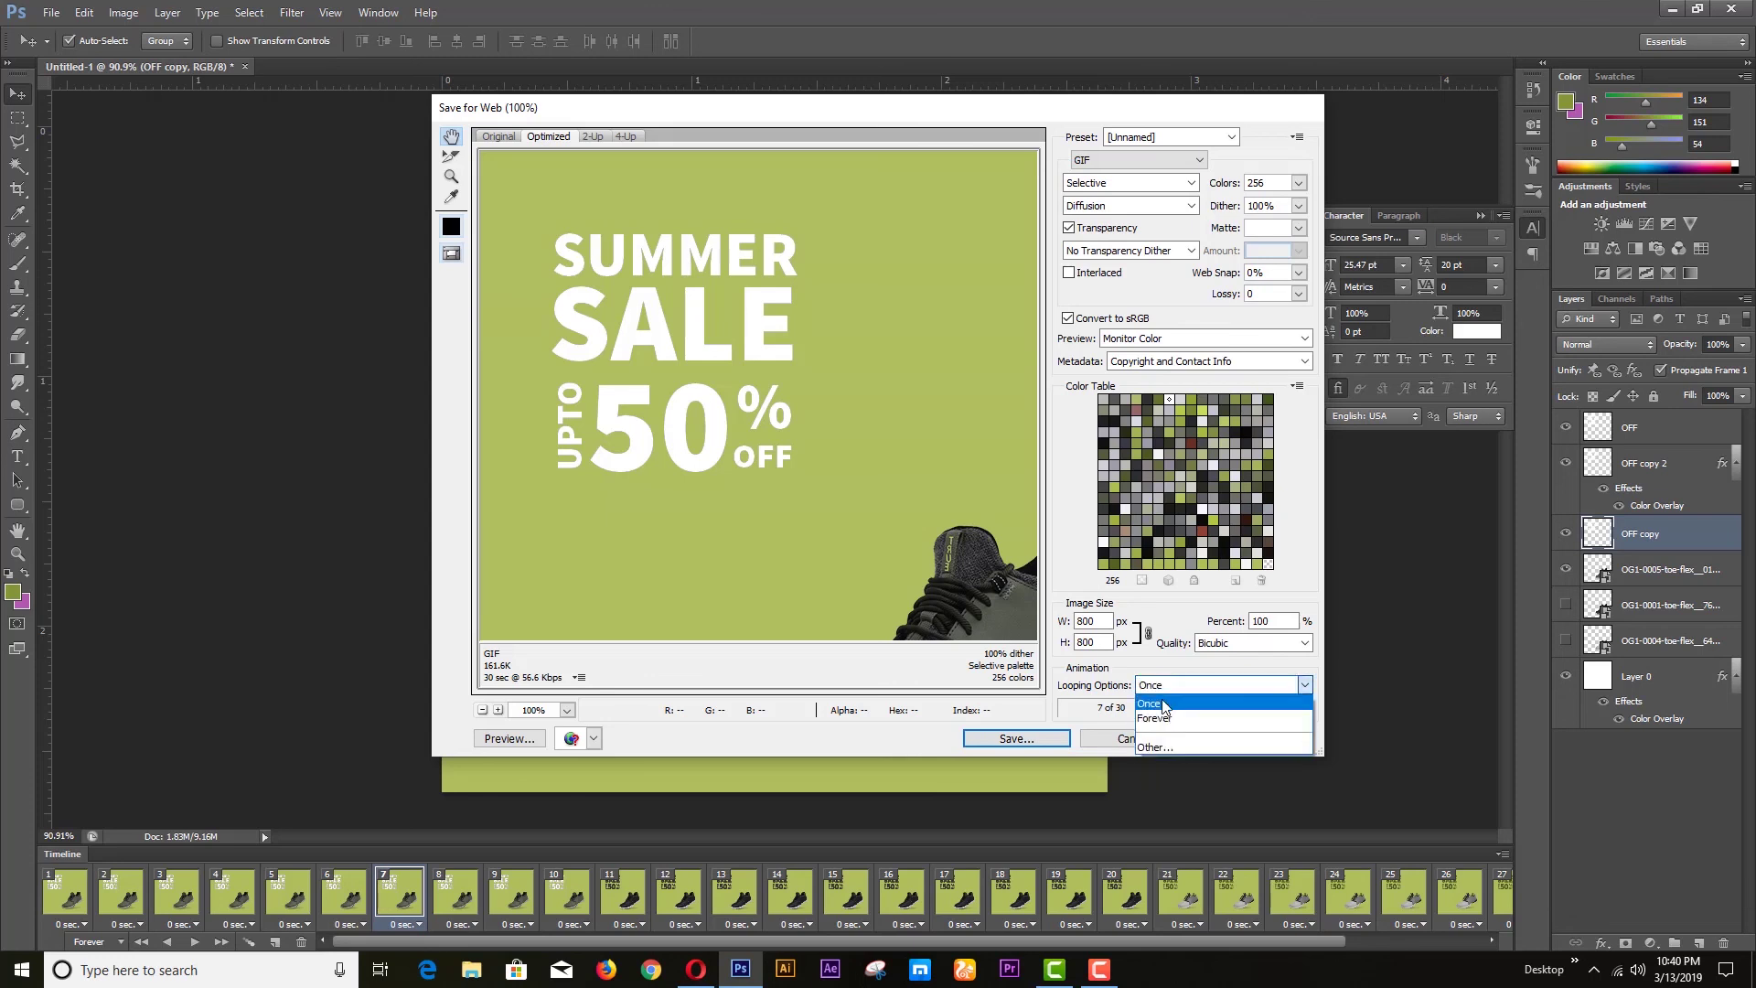
{"action": "left_click", "coordinate": [1158, 718]}
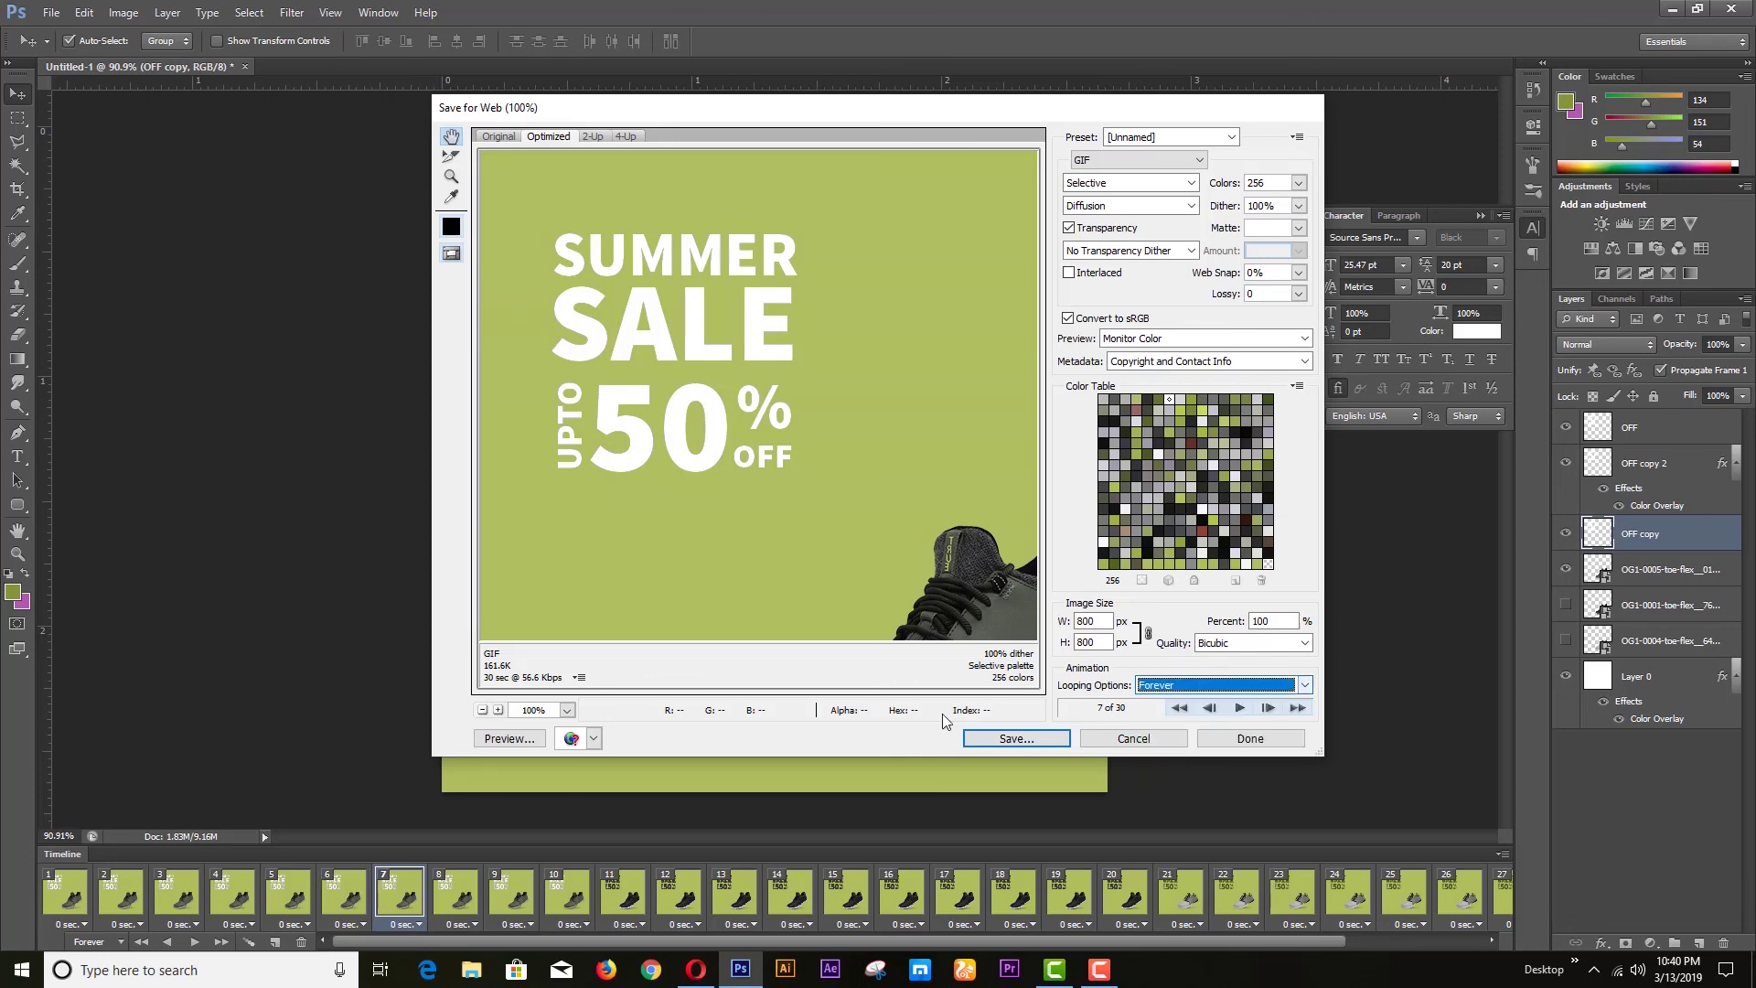
Step: Save the animation to the Desktop as "Creative GIF" and open the exported file in Photos to check it
{"action": "left_click", "coordinate": [1032, 741]}
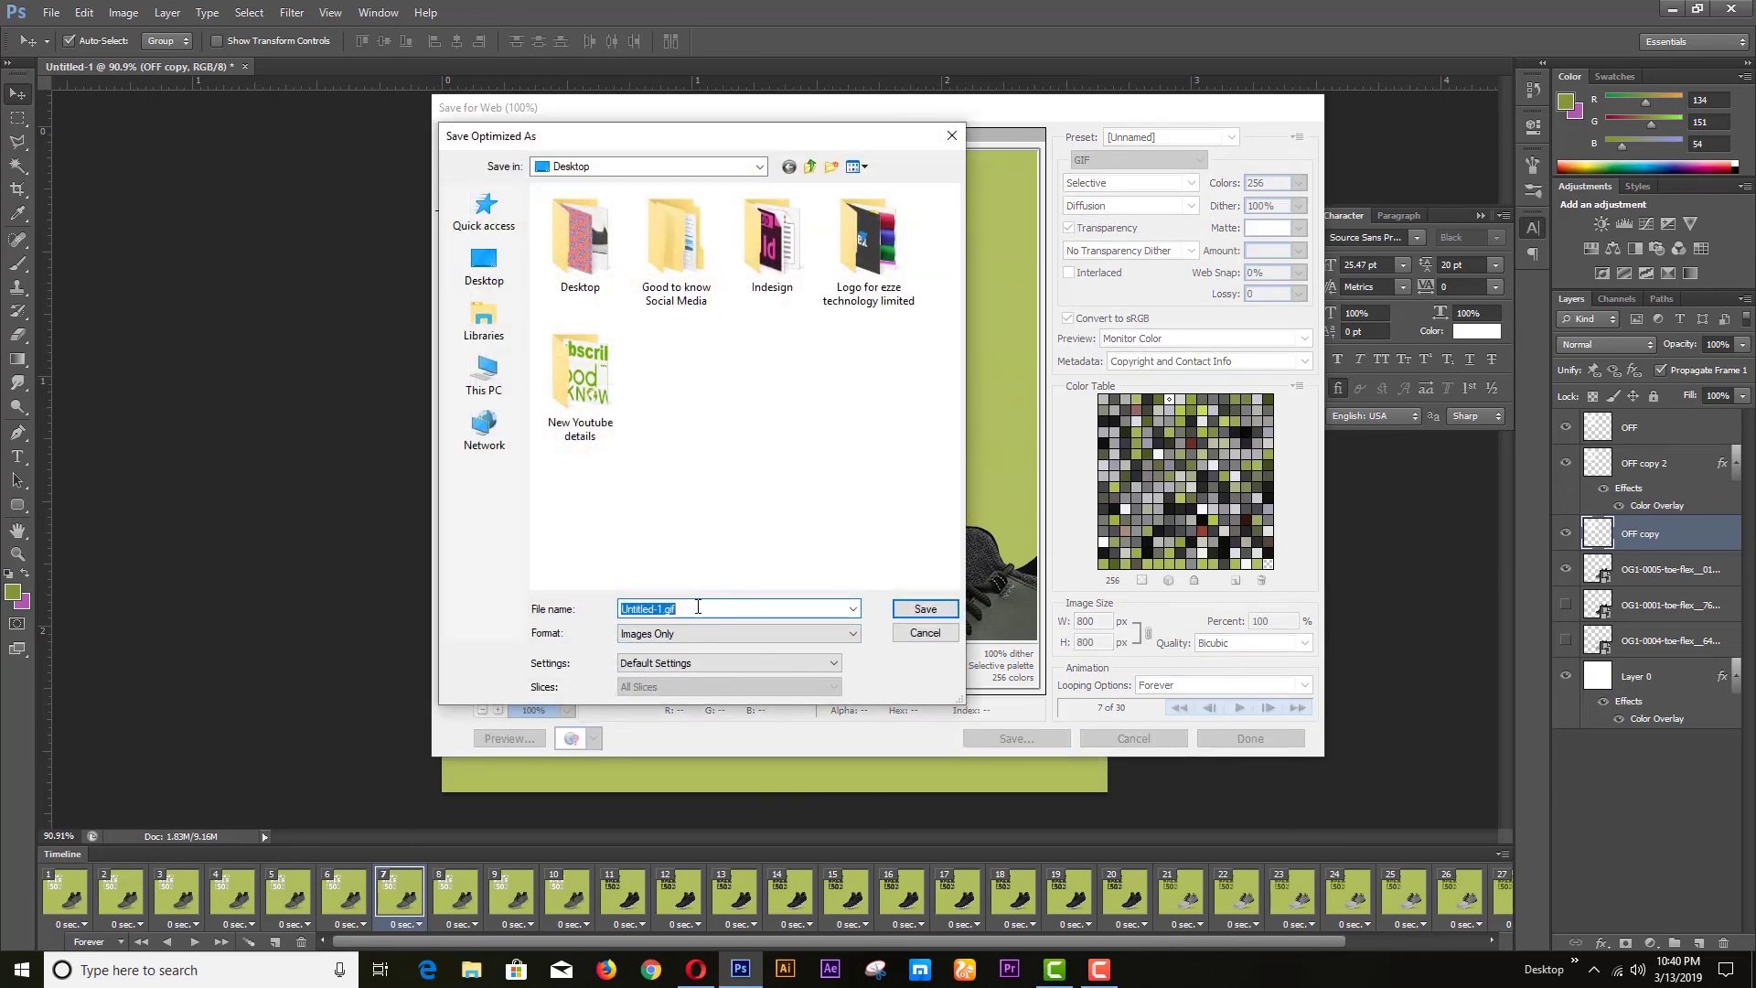
{"action": "type", "text": "Creative GIF"}
{"action": "left_click", "coordinate": [922, 609]}
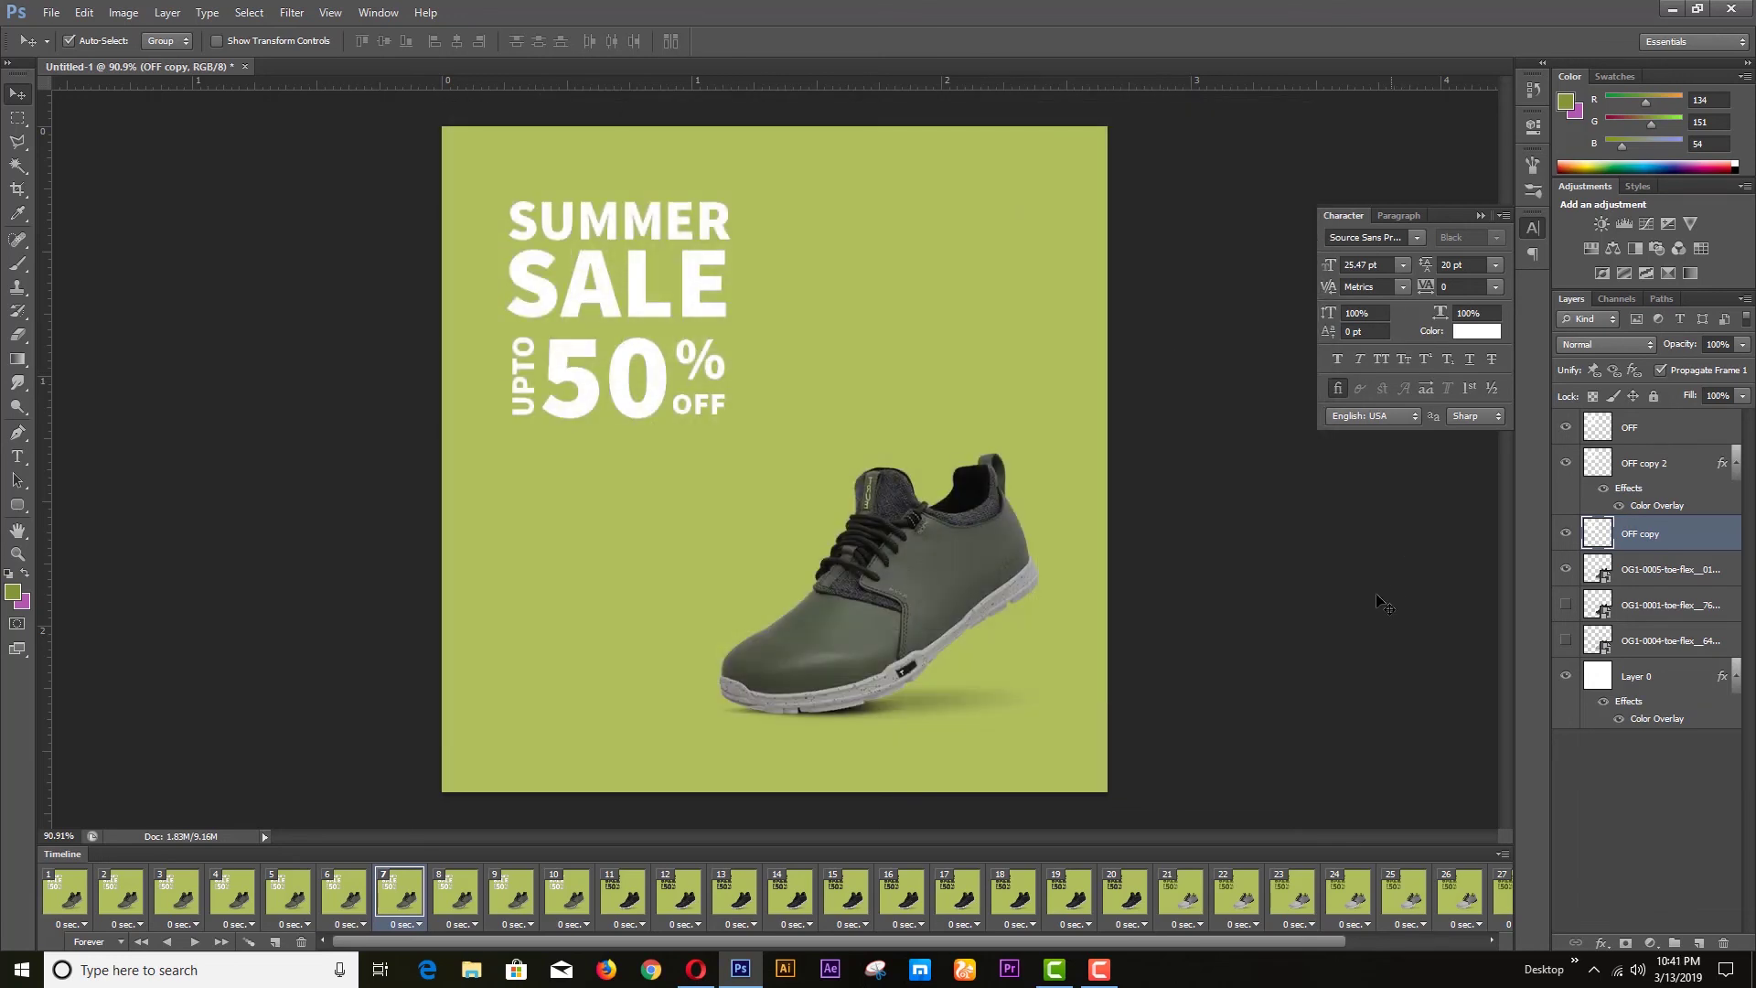
{"action": "left_click", "coordinate": [1672, 9]}
{"action": "double_click", "coordinate": [310, 397]}
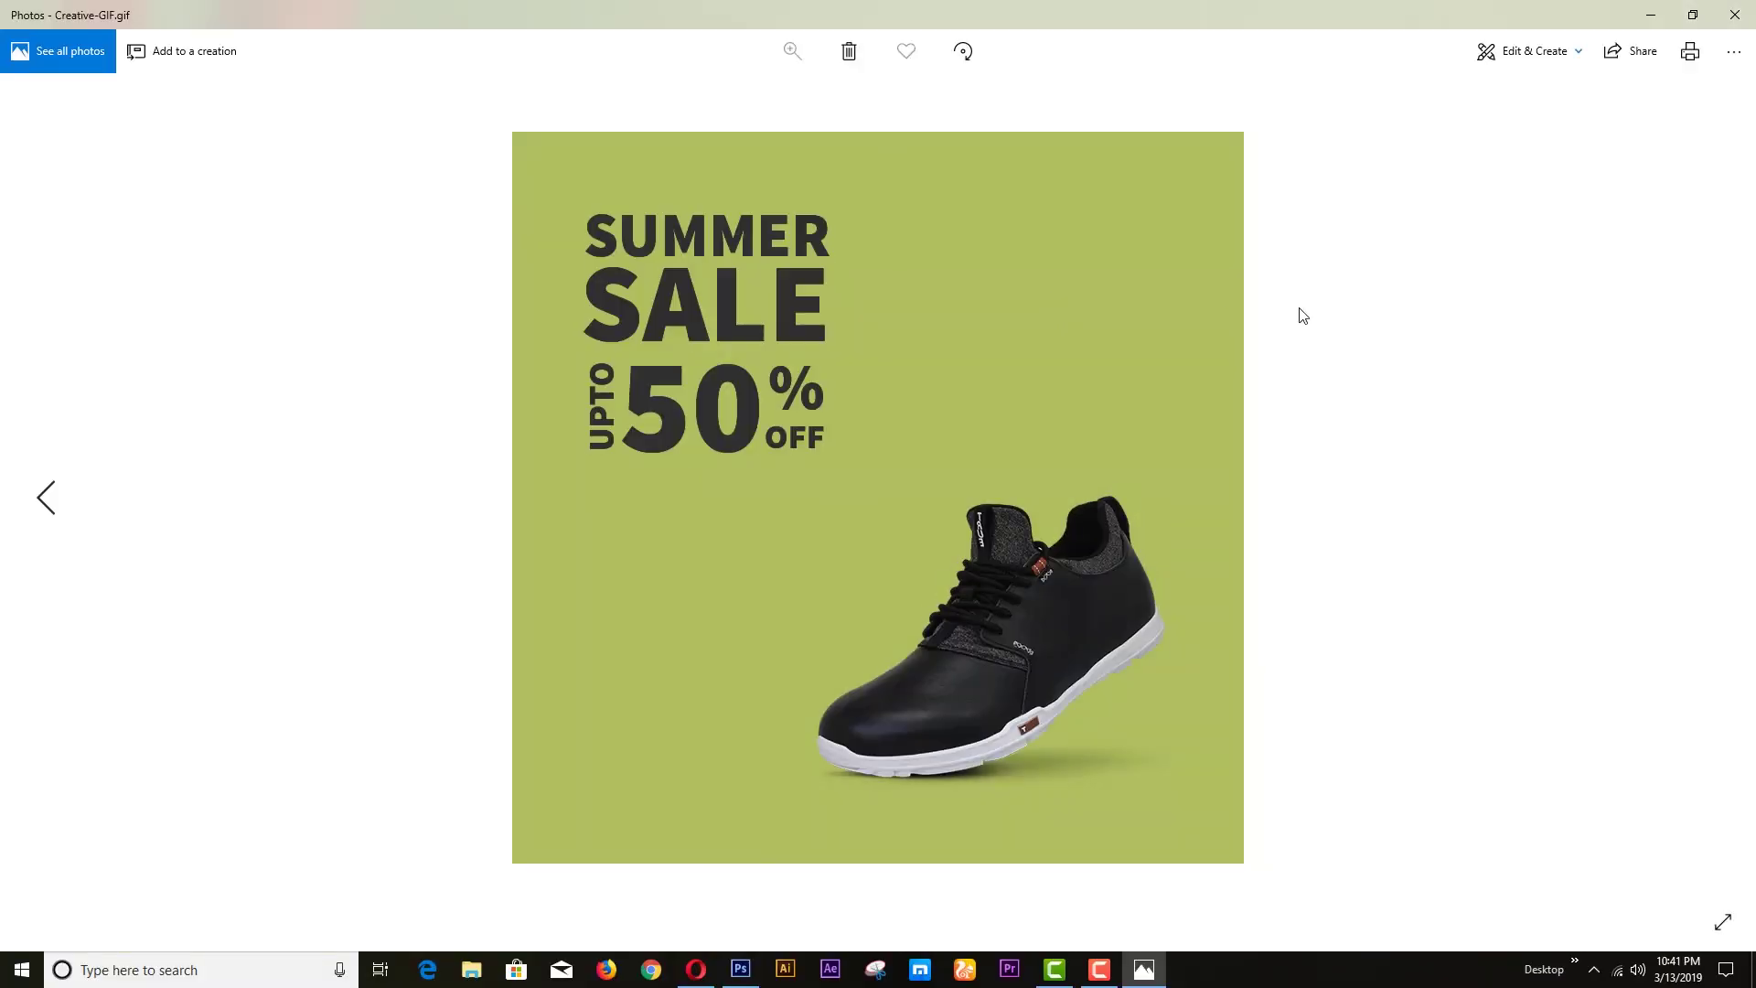